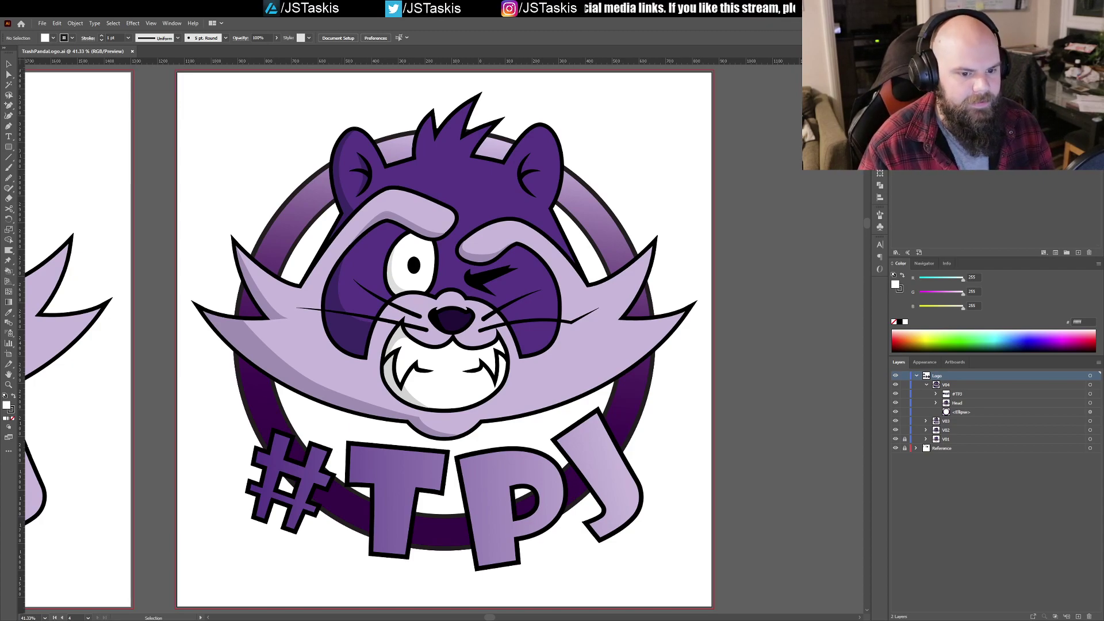
Step: Look over the ringed #TPJ raccoon logo and the sketches, emote and stream screenshot around the artboards
left_click_drag(468, 124, 521, 119)
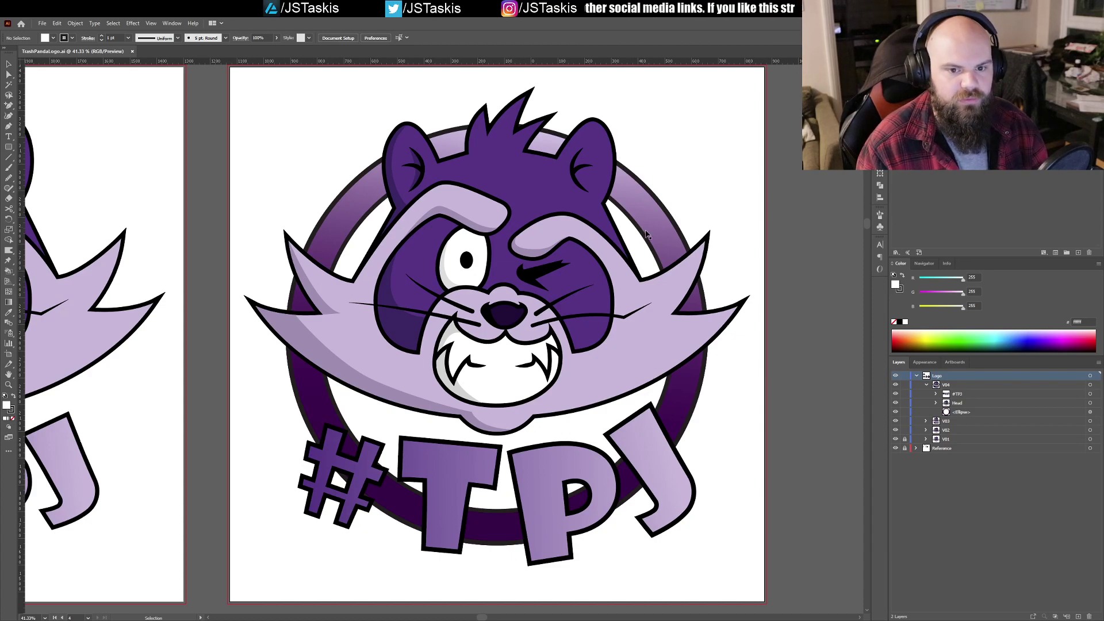
left_click_drag(649, 230, 613, 235)
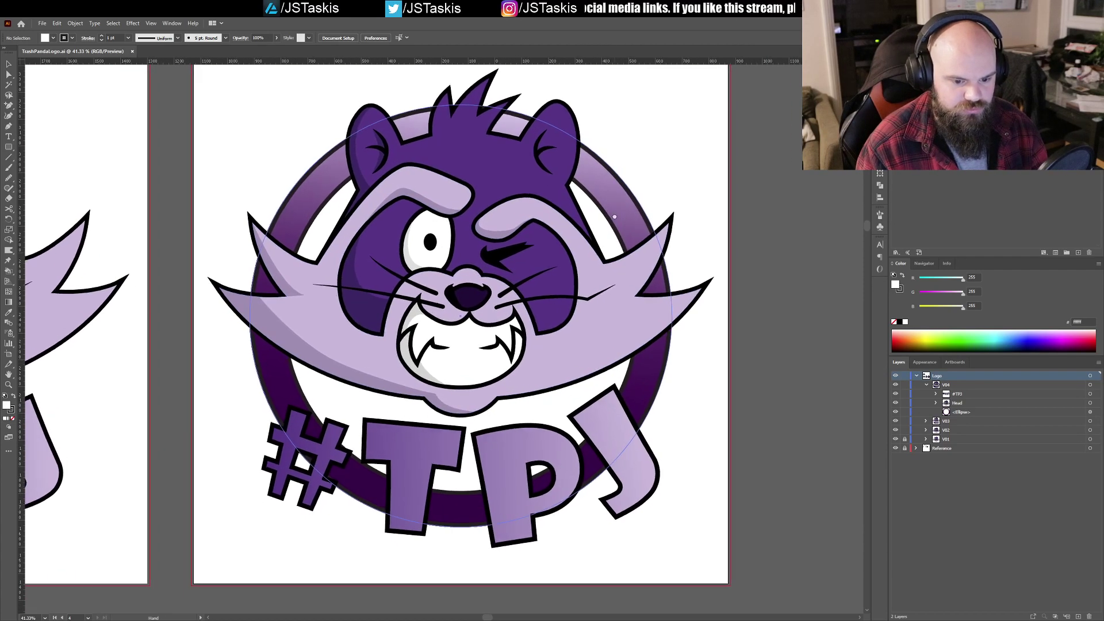
left_click_drag(624, 291, 592, 286)
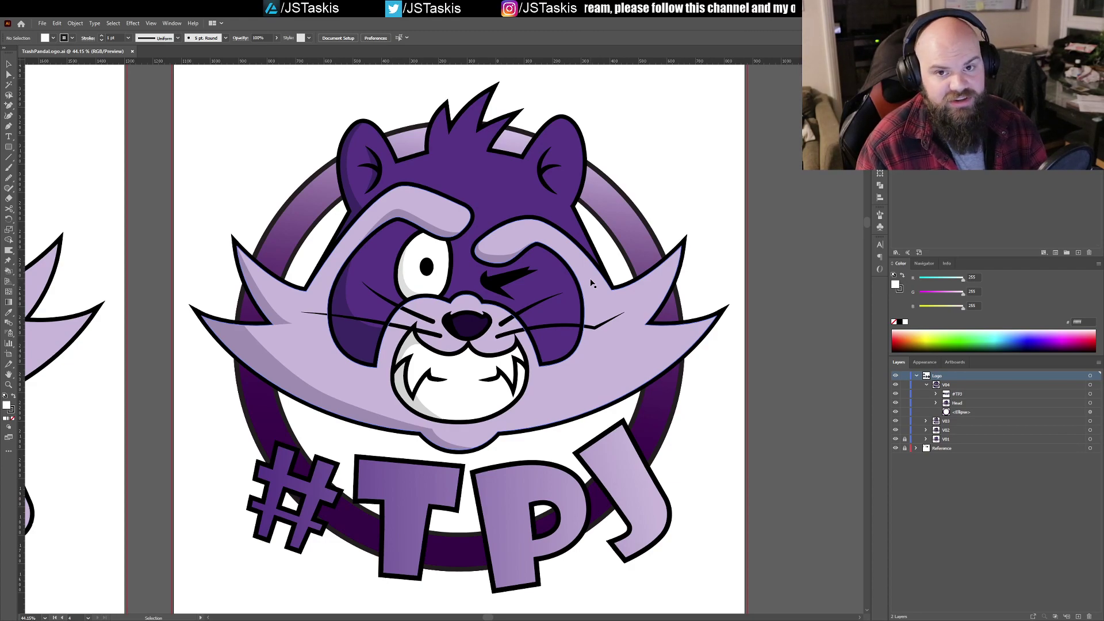
key("space")
left_click(582, 302, "ctrl+alt")
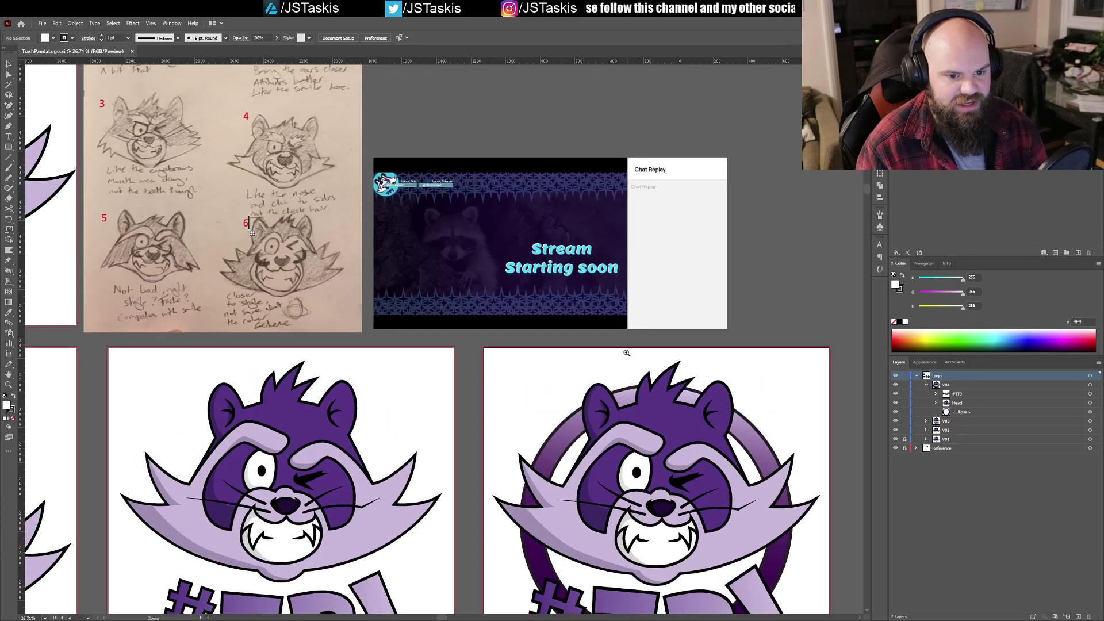
left_click(627, 353, "ctrl+alt")
left_click_drag(207, 75, 506, 216)
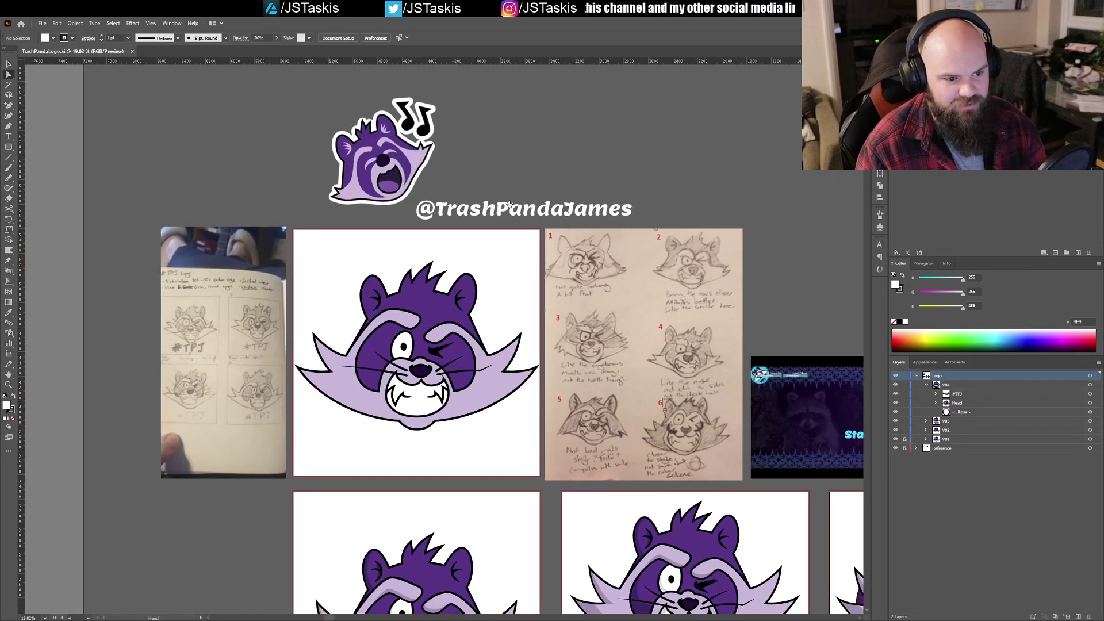
left_click_drag(794, 346, 368, 267)
left_click_drag(587, 305, 656, 148)
scroll(631, 214, "down", 1)
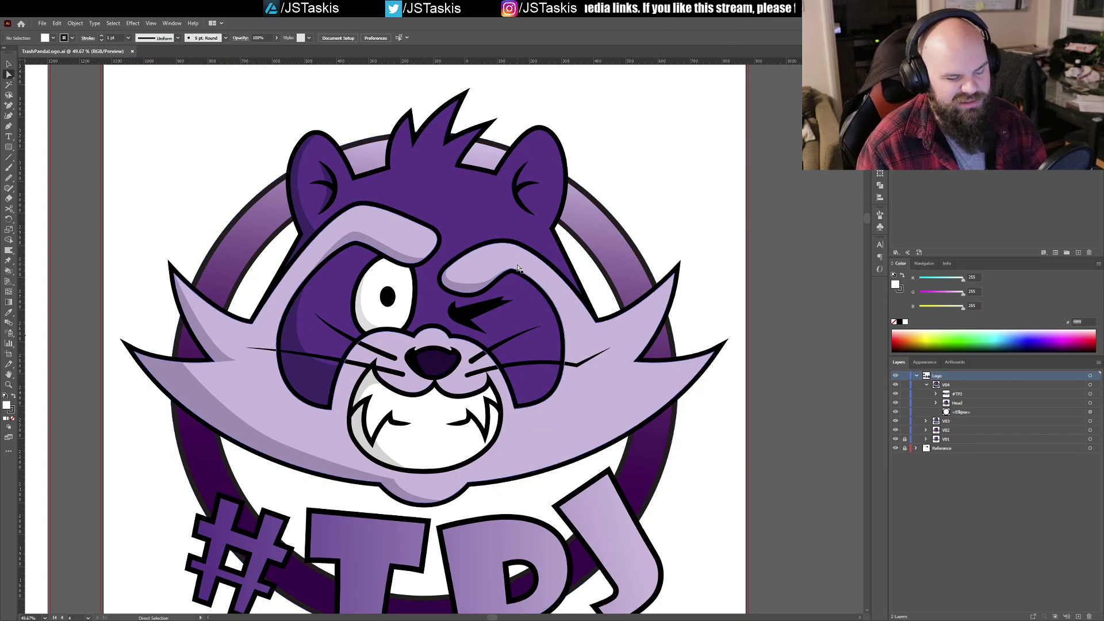
Step: Examine the ringed #TPJ raccoon logo up close, including its face, ring and lettering
left_click_drag(557, 289, 532, 251)
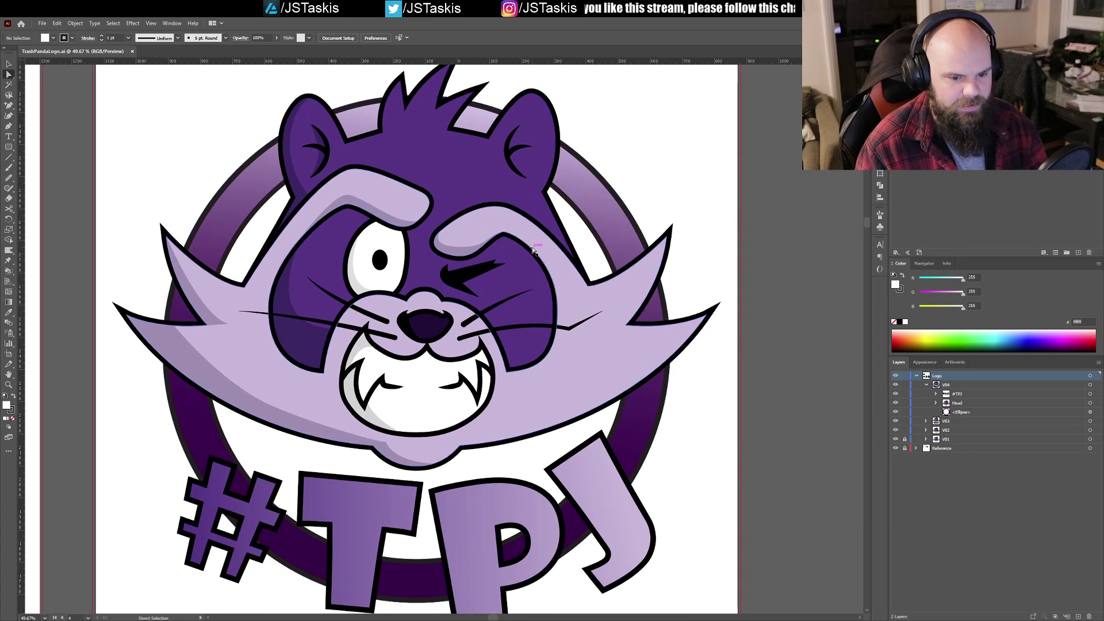
scroll(551, 246, "down", 2)
scroll(550, 246, "up", 1)
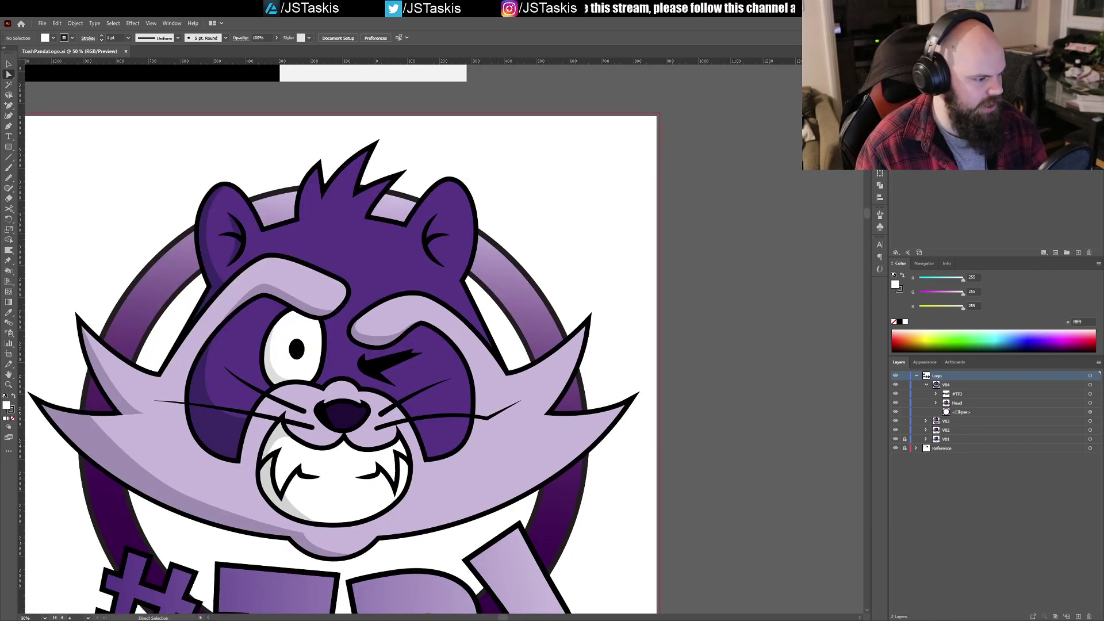
left_click_drag(526, 340, 615, 258)
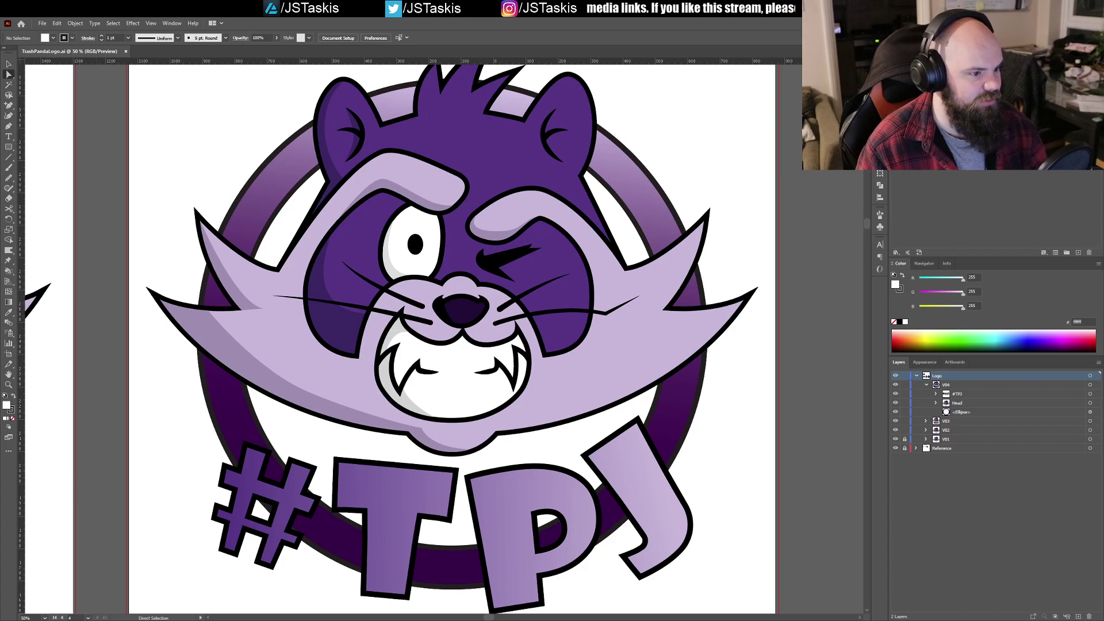
left_click_drag(501, 318, 545, 308)
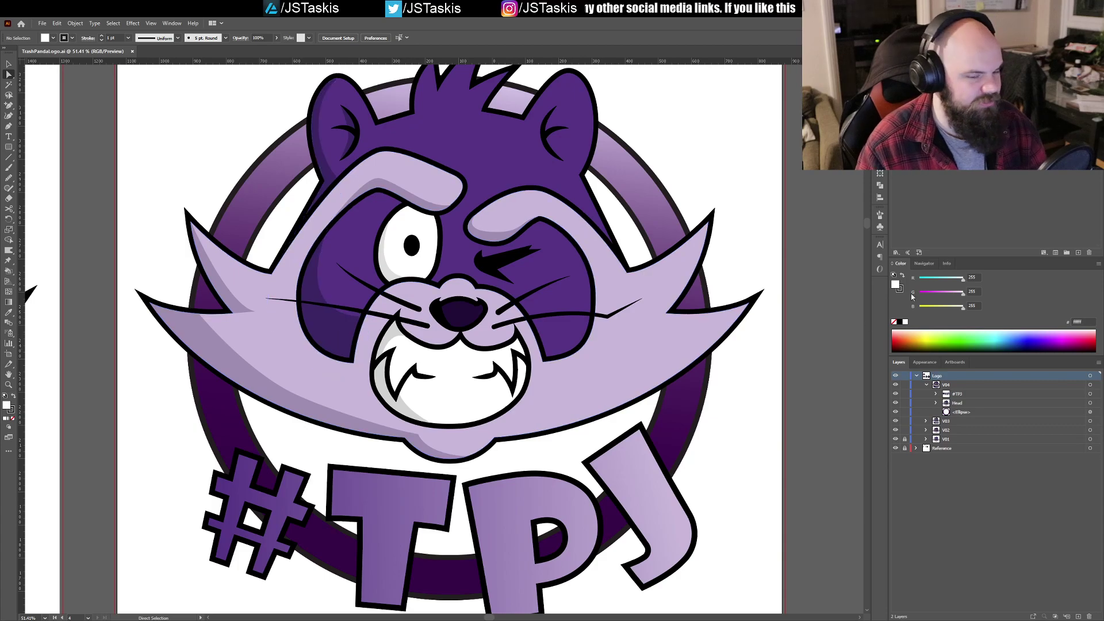
left_click_drag(724, 219, 675, 286)
scroll(675, 285, "up", 3)
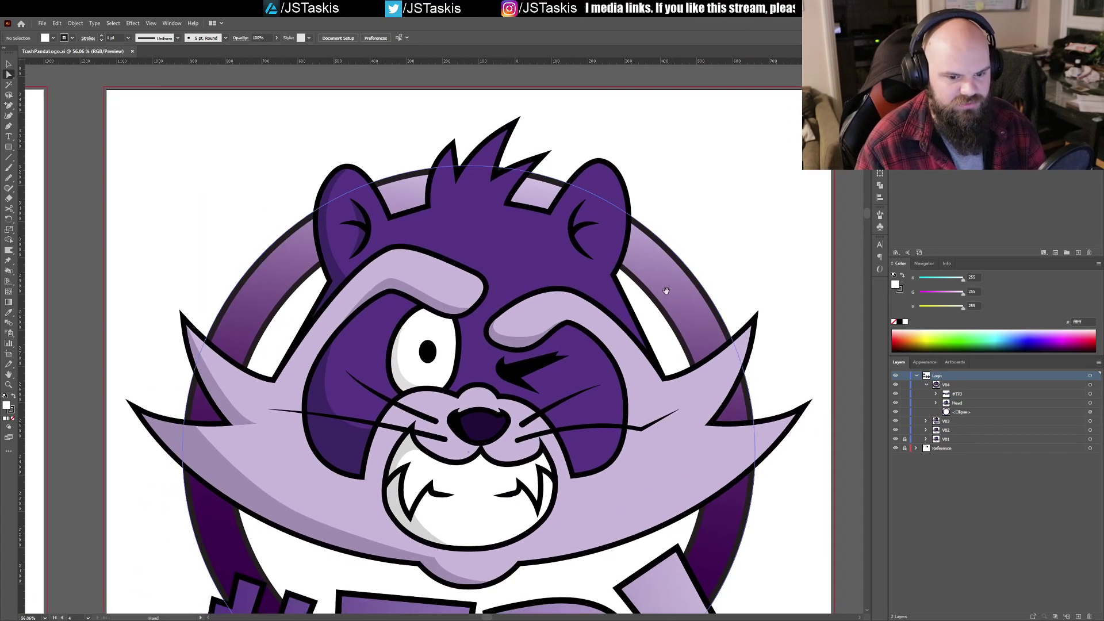
scroll(660, 283, "down", 3)
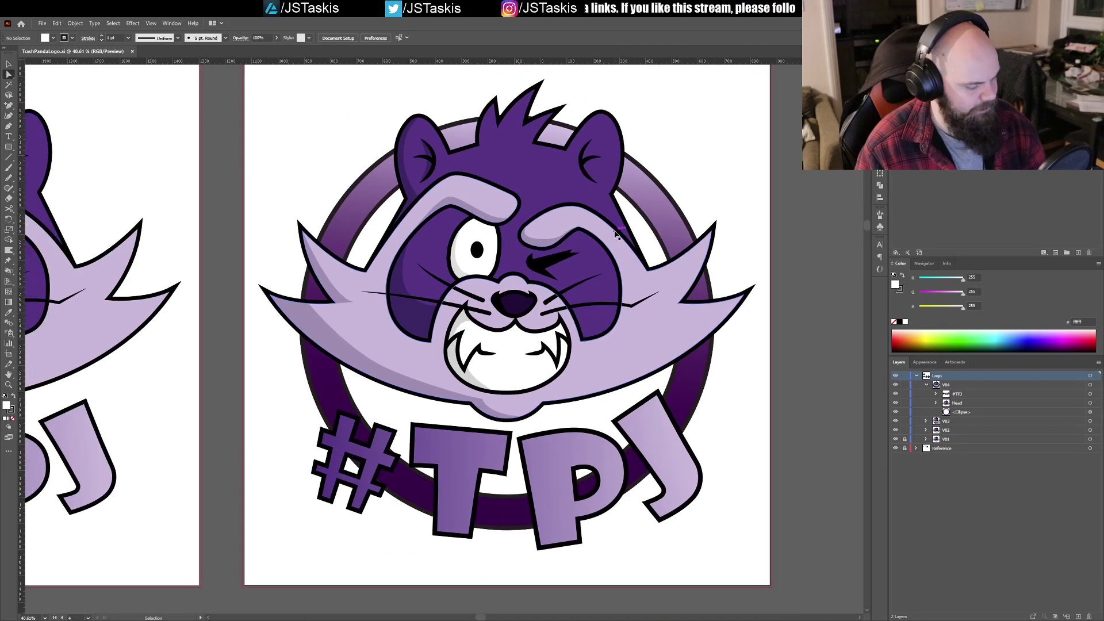
left_click_drag(613, 229, 579, 189)
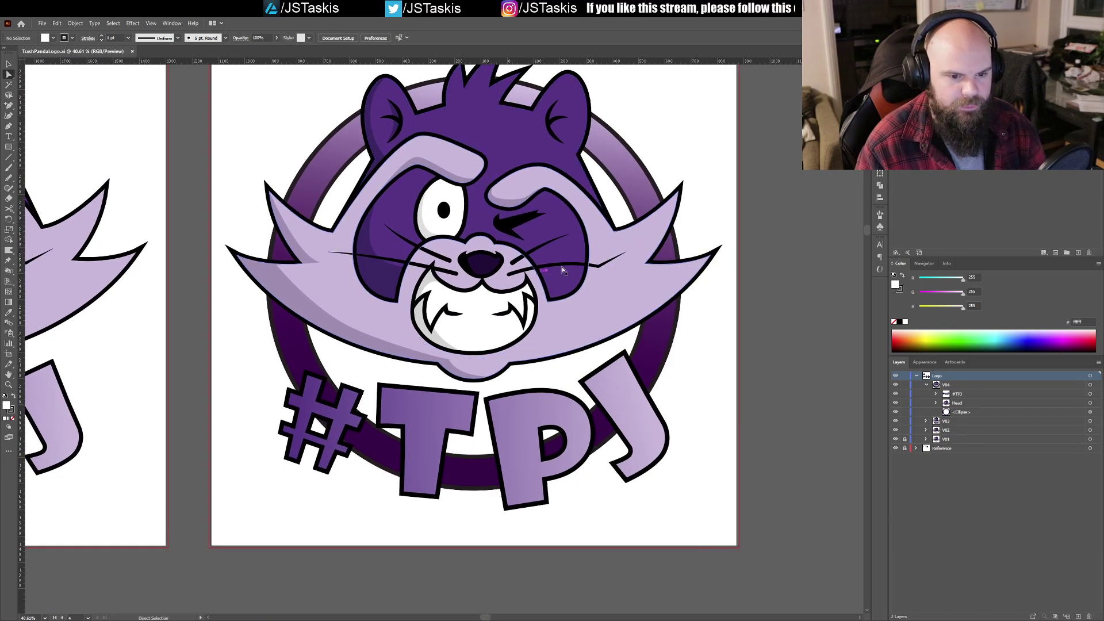
scroll(448, 294, "up", 3)
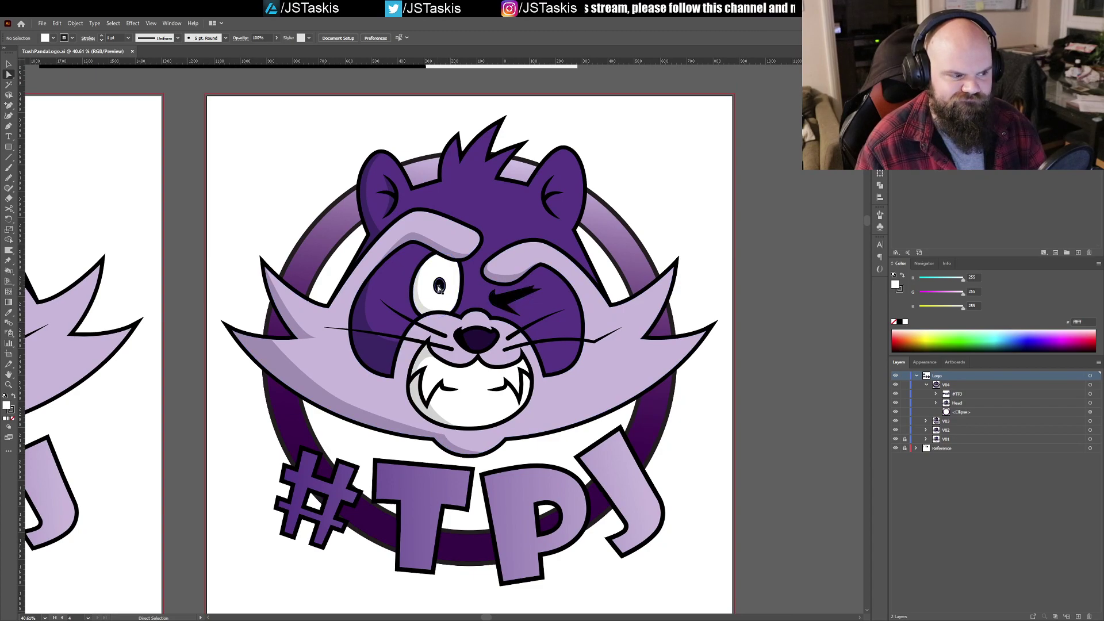
left_click(515, 301, "ctrl+alt")
left_click(515, 300, "ctrl+alt")
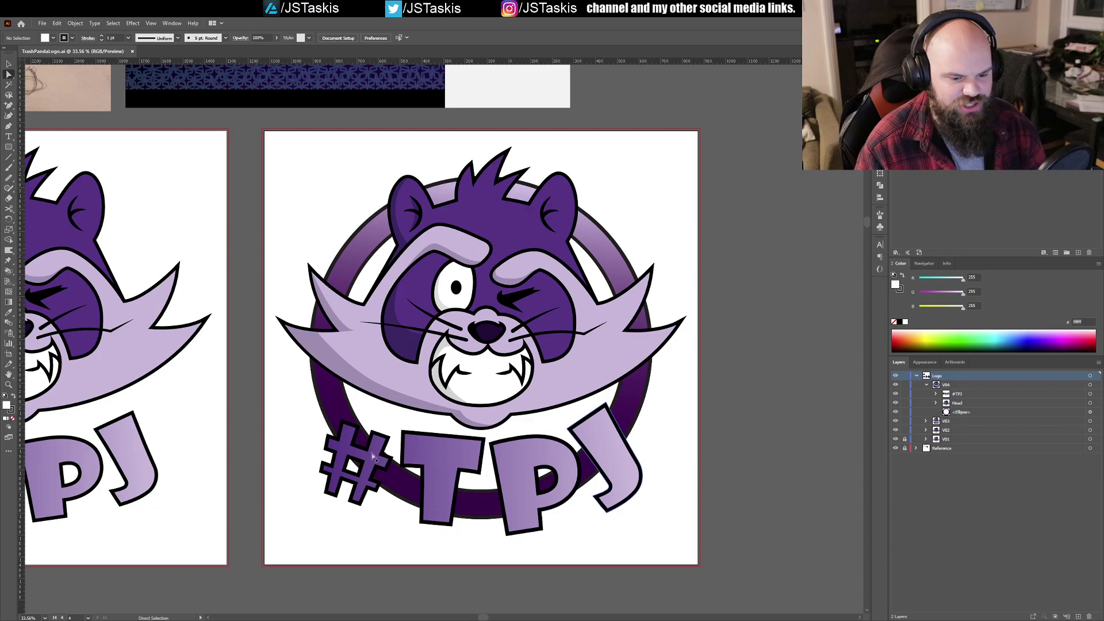
Step: Place the cartoon, logo sketch and raccoon reference sheets as linked images in the empty canvas area beyond the stream screenshot
scroll(570, 429, "down", 5)
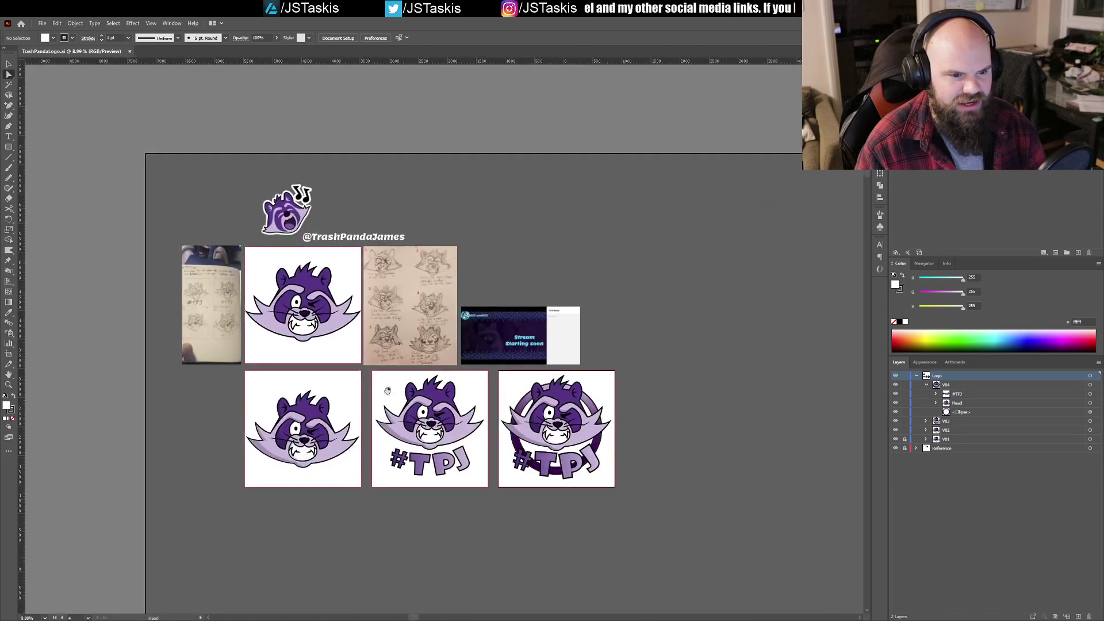
scroll(380, 365, "up", 2)
scroll(541, 413, "right", 3)
scroll(562, 369, "down", 3)
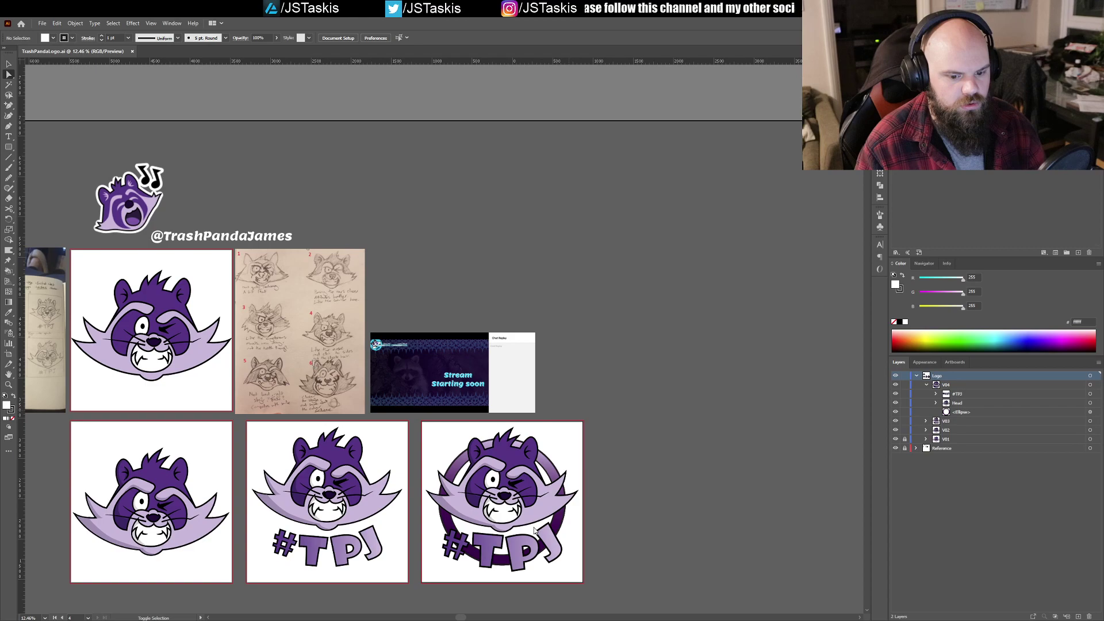
left_click_drag(631, 273, 572, 161)
left_click_drag(739, 280, 772, 299)
scroll(575, 241, "right", 5)
left_click_drag(444, 119, 599, 268)
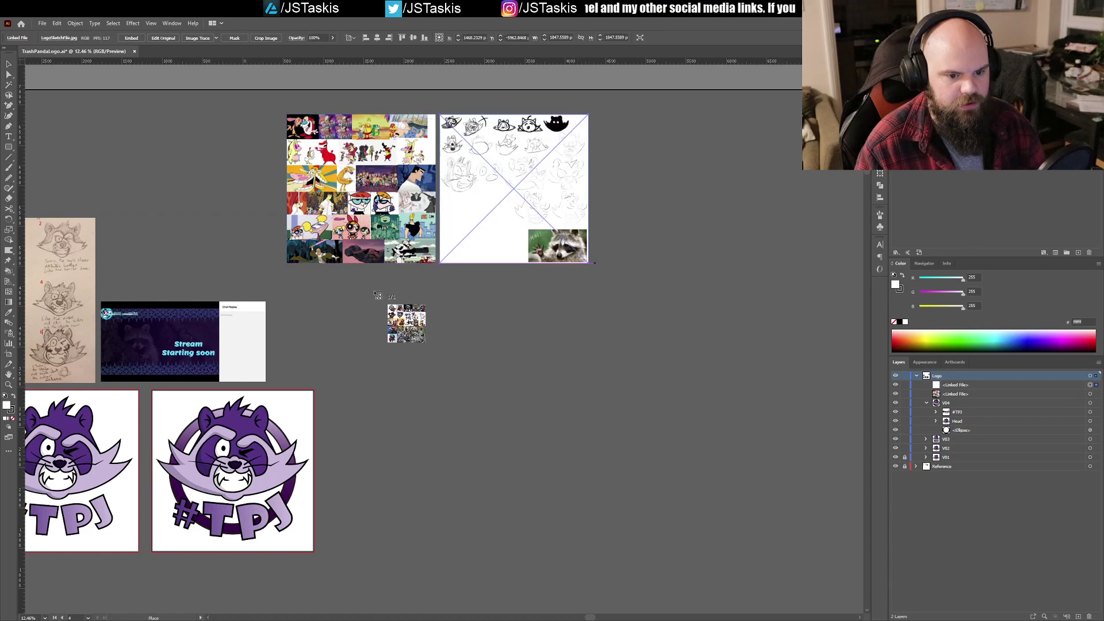
left_click_drag(477, 270, 463, 266)
left_click_drag(424, 315, 334, 292)
Step: Arrange the reference sheets with the sketches above the stream screenshot and the raccoons and cartoons stacked beside the ringed logo
left_click_drag(319, 228, 355, 553)
left_click_drag(384, 396, 395, 414)
mouse_move(538, 206)
left_mouse_down()
mouse_move(315, 210)
mouse_move(244, 229)
mouse_move(252, 237)
left_mouse_up()
left_click_drag(265, 314, 470, 327)
Step: Examine the placed raccoon and cartoon reference sheets and compare them with the ringed logo
scroll(541, 336, "up", 2)
left_click_drag(600, 339, 309, 151)
scroll(322, 397, "up", 2)
left_click_drag(334, 386, 396, 201)
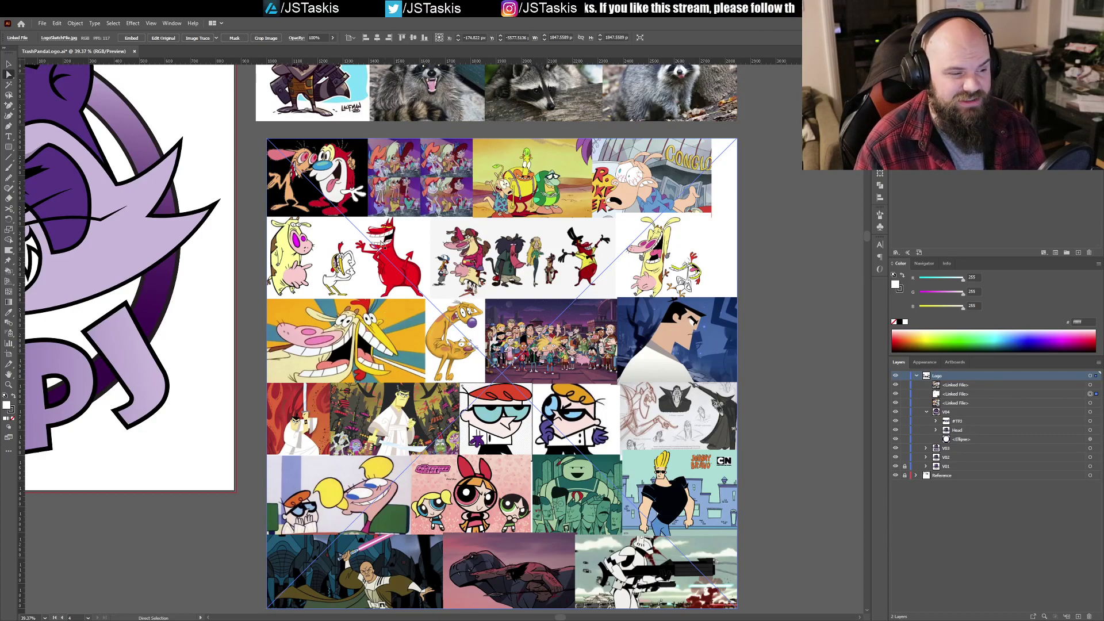
left_click_drag(415, 259, 898, 349)
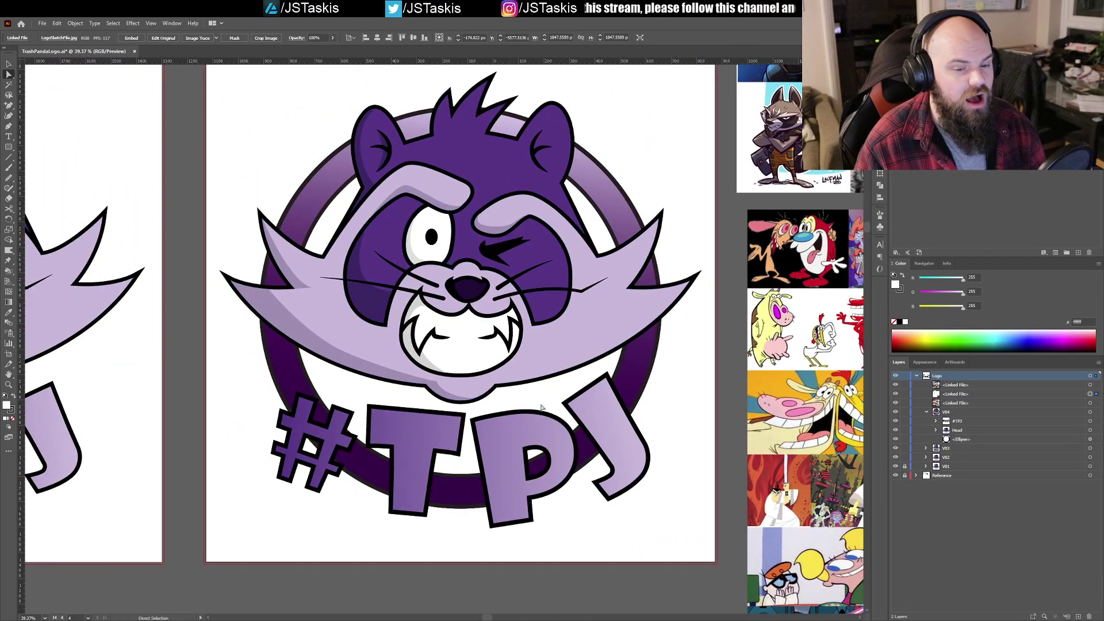
scroll(539, 299, "down", 2)
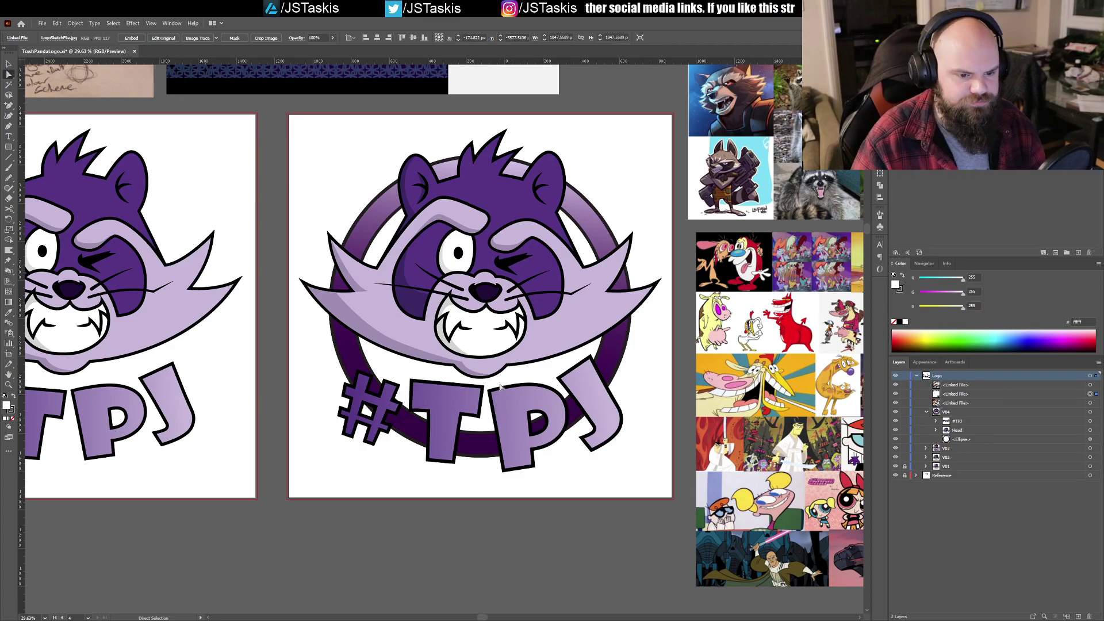
Step: Select the ring ellipse behind the raccoon in the V04 group and target its purple gradient stroke for editing
left_click(352, 343)
left_click_drag(669, 263, 533, 284)
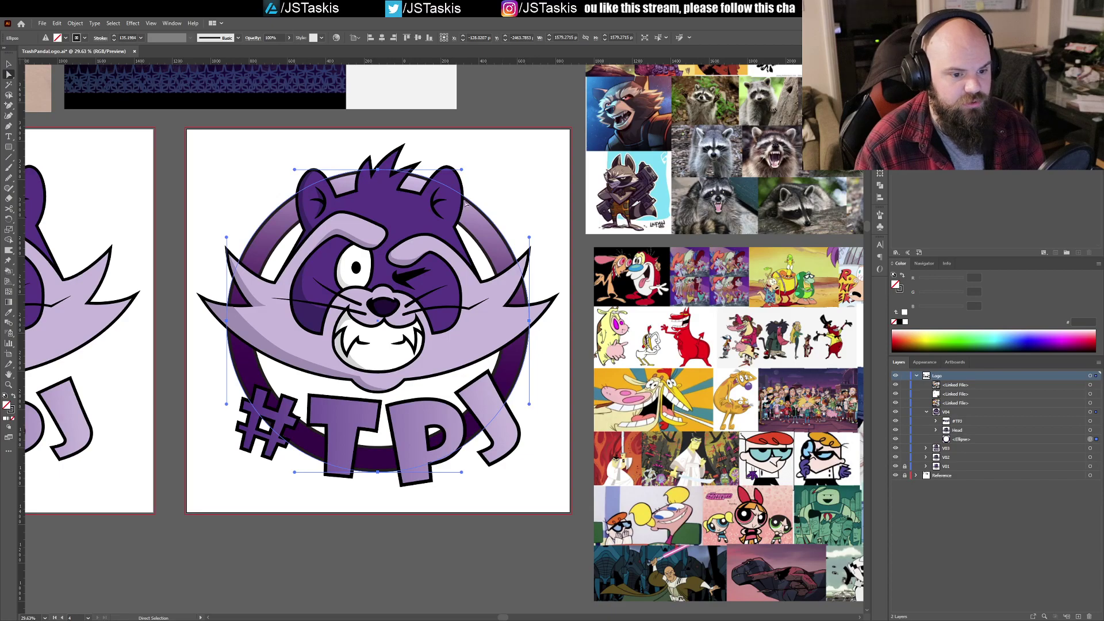
key("space")
left_click_drag(456, 233, 494, 226)
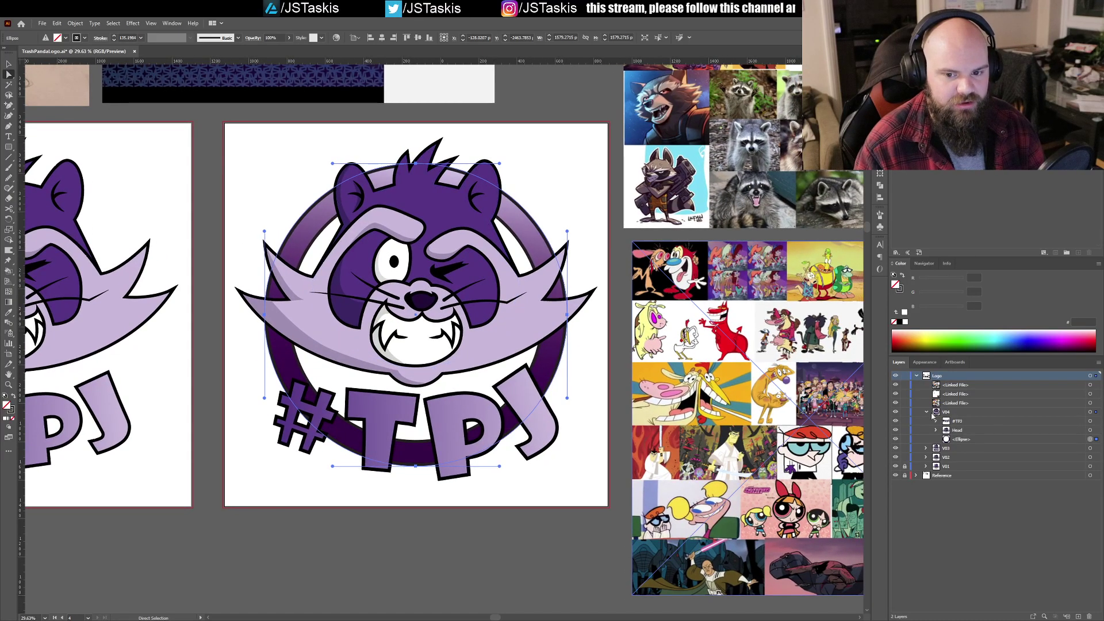
left_click(971, 440)
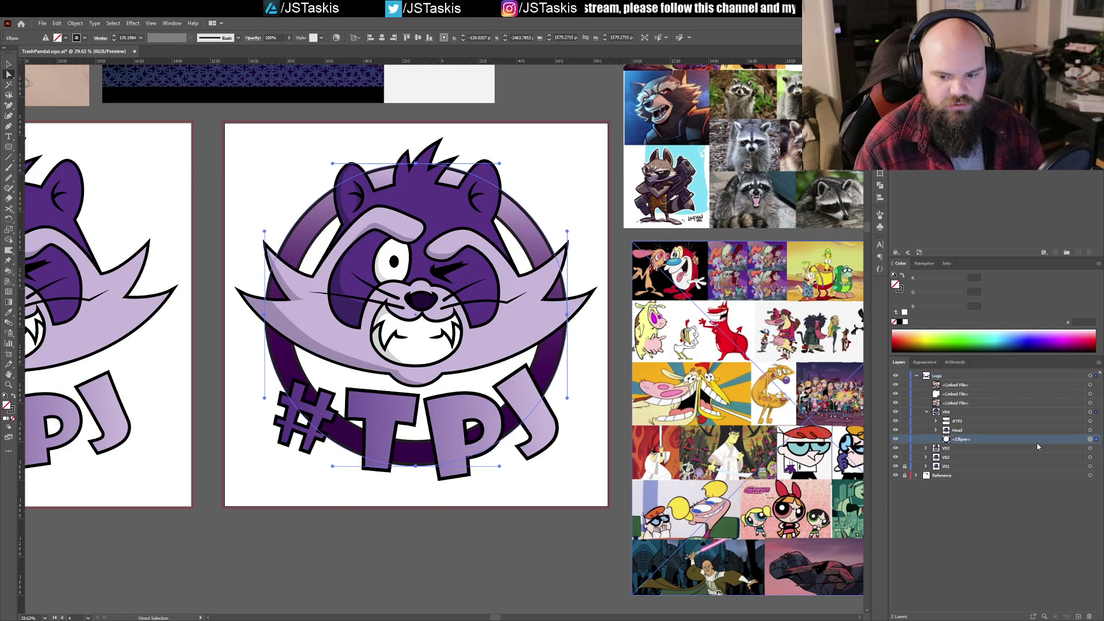
left_click(1099, 448)
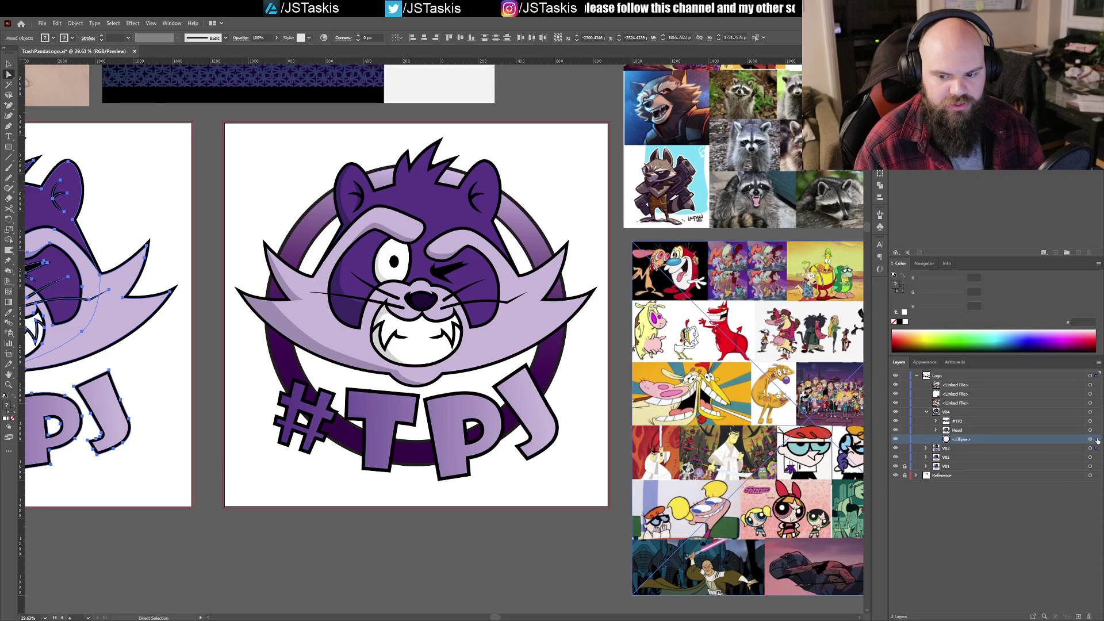
left_click(1097, 440)
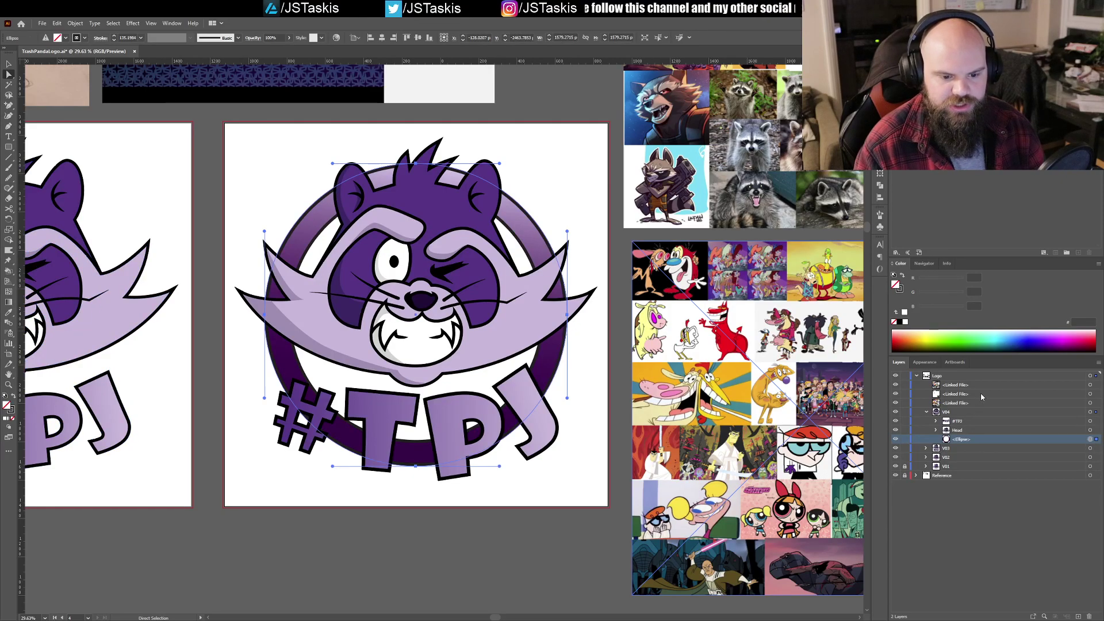
left_click(926, 362)
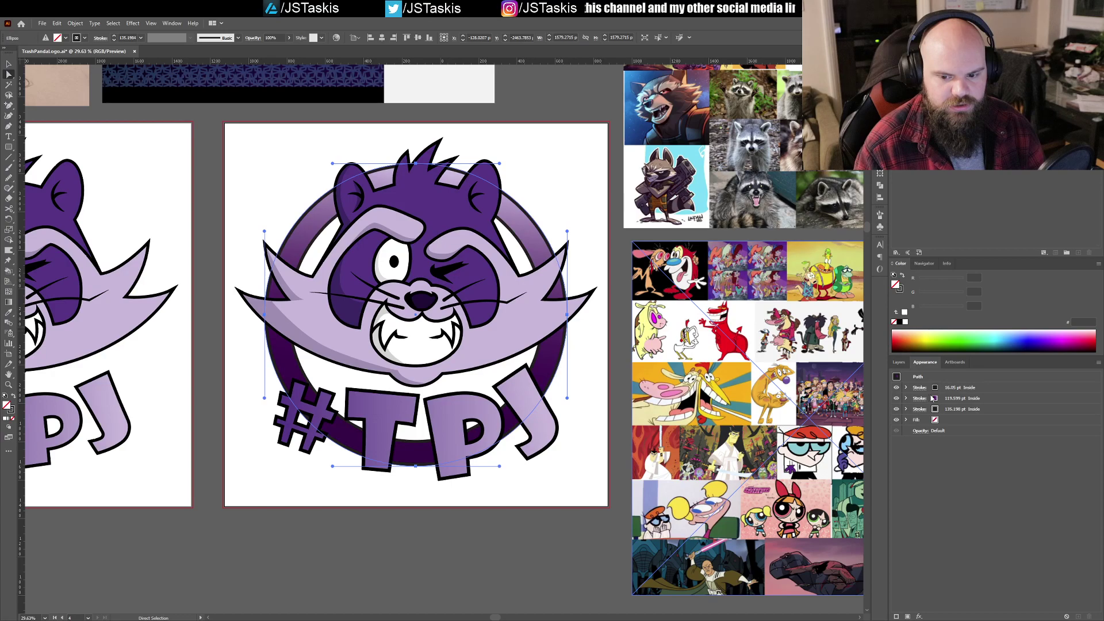
left_click(933, 398)
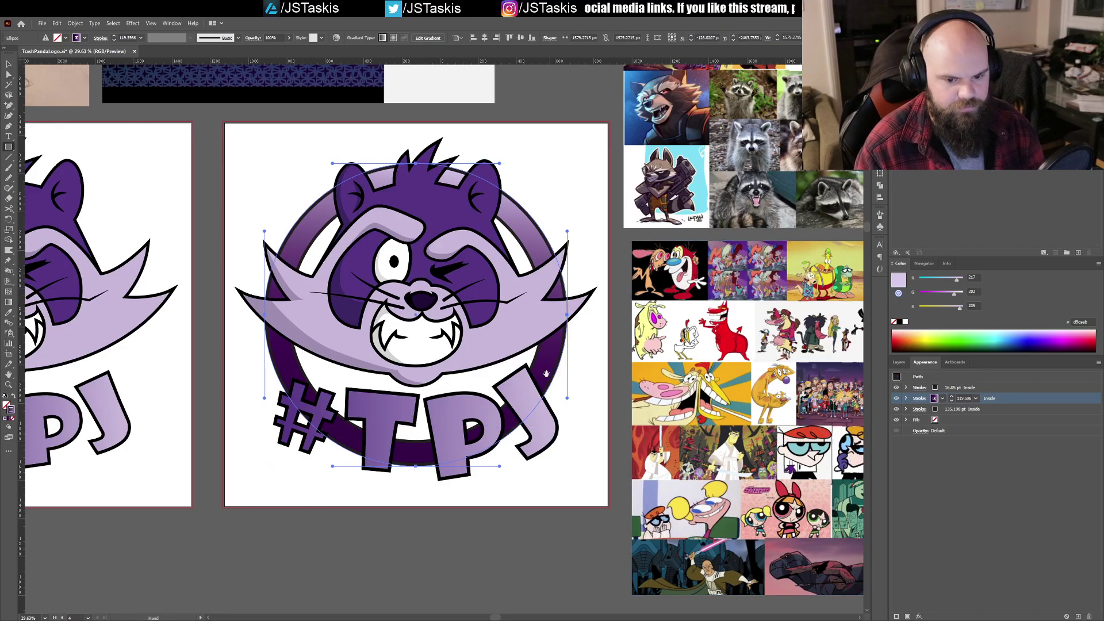
Step: Draw a rectangle about 229 by 200 px beside the stream screenshot and fill it with the cyan of the screenshot's lettering
left_click_drag(522, 271, 514, 420)
left_click_drag(617, 216, 519, 337)
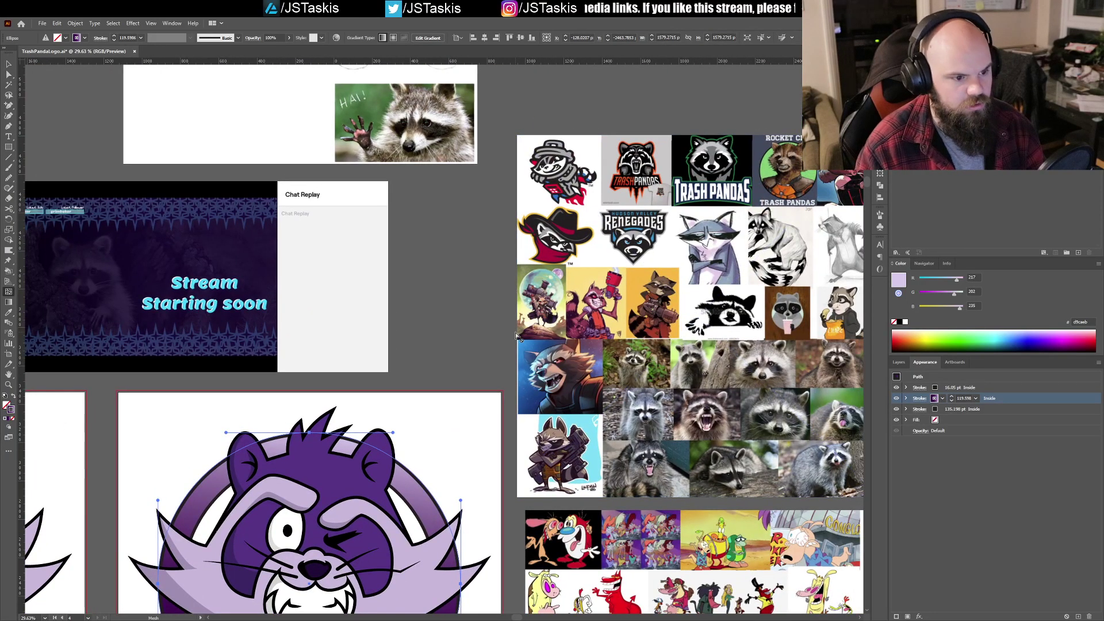
key("m")
left_click_drag(438, 334, 482, 371)
key("a")
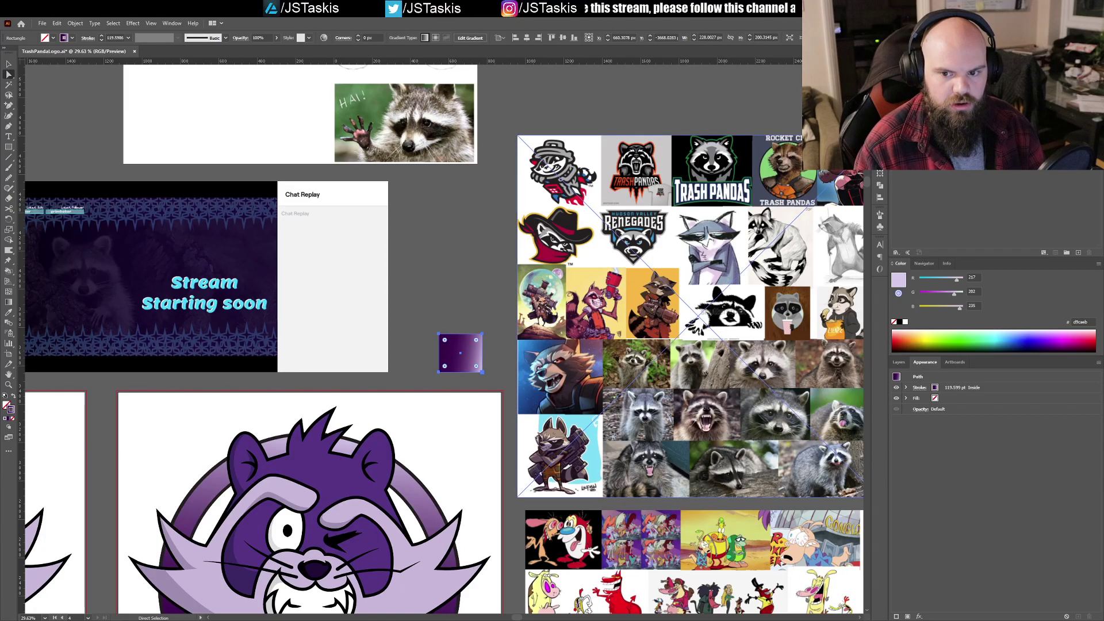
key("ctrl+shift+a")
Step: Recolour the light end of the ring's gradient stroke with the cyan from the sample rectangle
left_click_drag(499, 557, 538, 455)
left_click(483, 518)
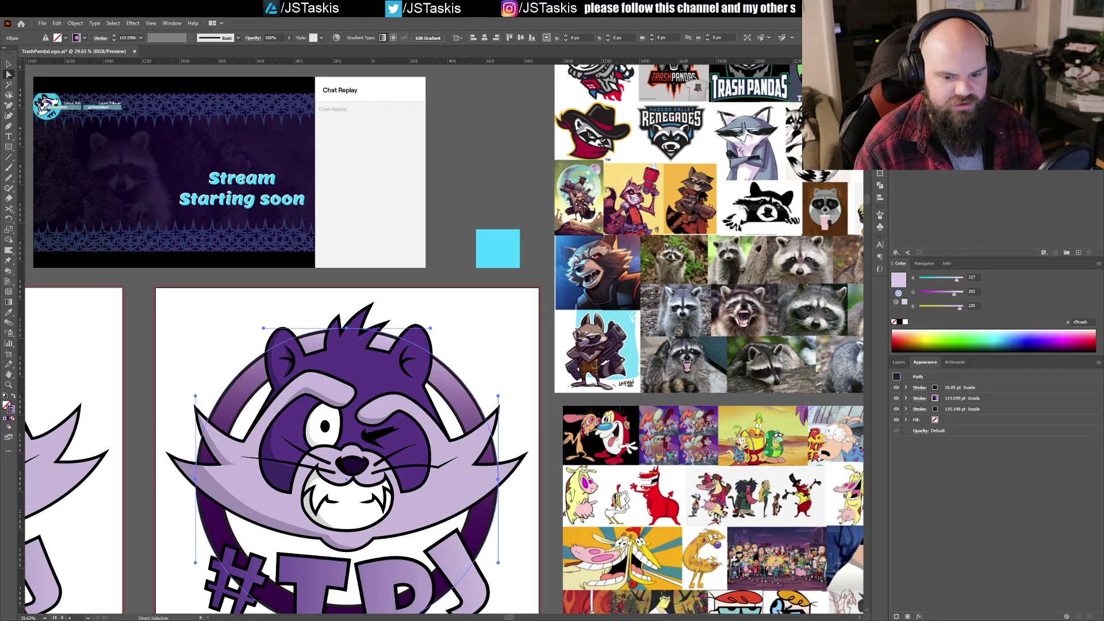
left_click(939, 400)
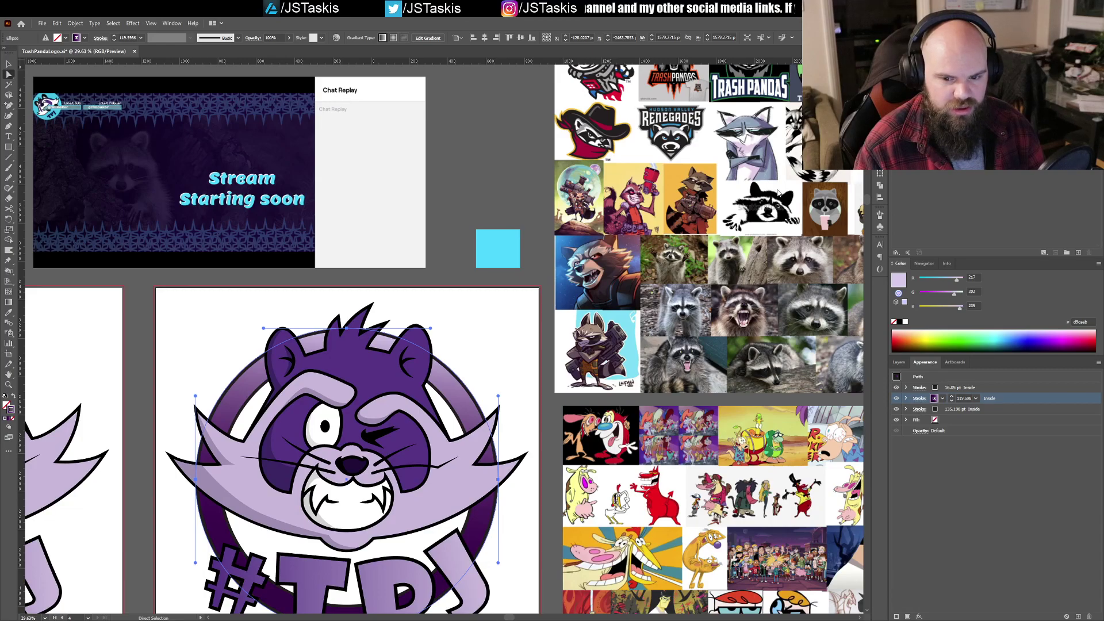
key("g")
left_click(488, 245)
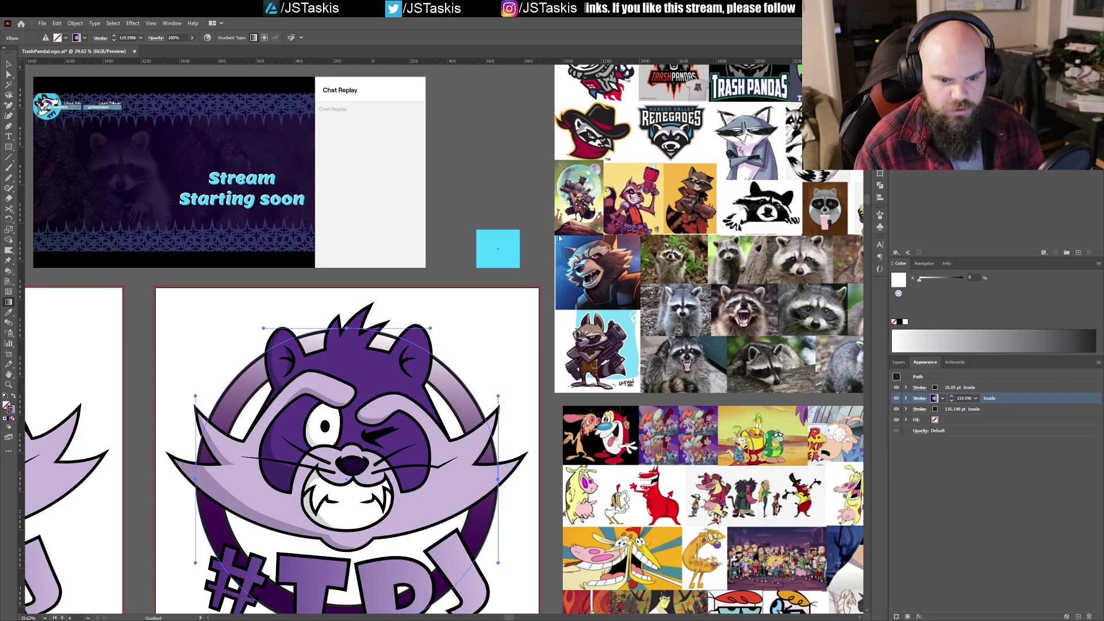
key("a")
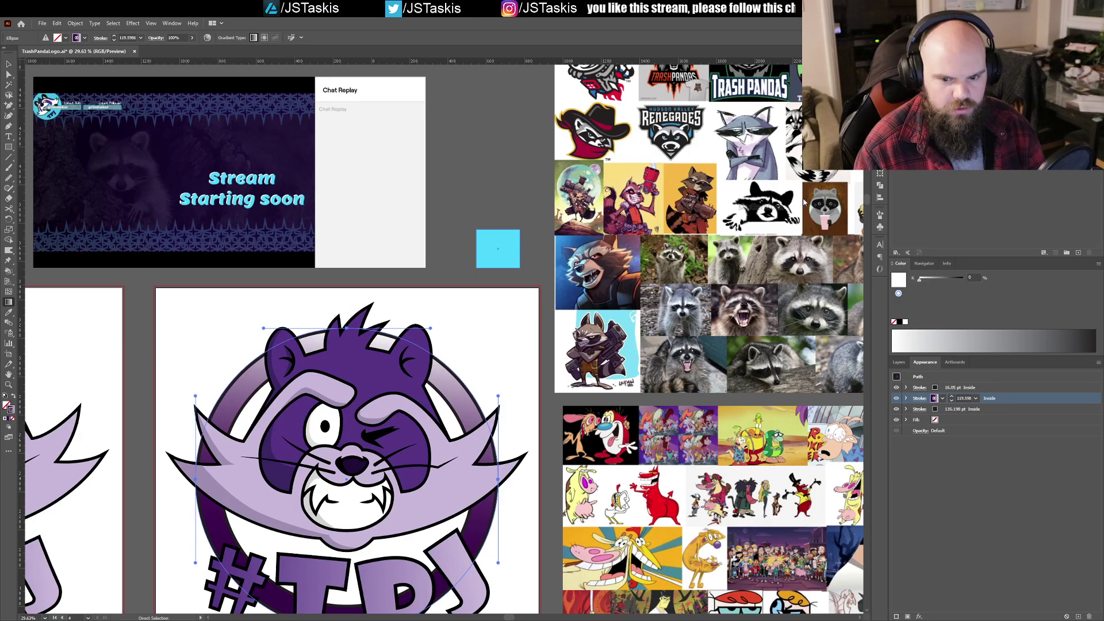
left_click(804, 204)
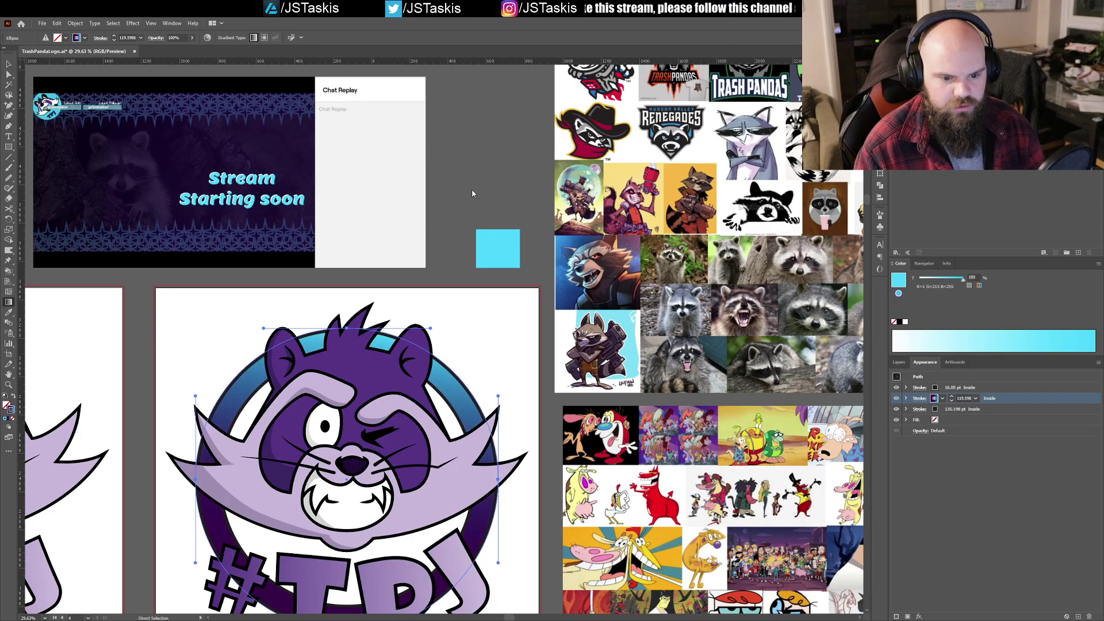
Step: Delete the cyan sample rectangle beside the stream screenshot
key("g")
scroll(471, 189, "down", 4)
scroll(471, 189, "left", 3)
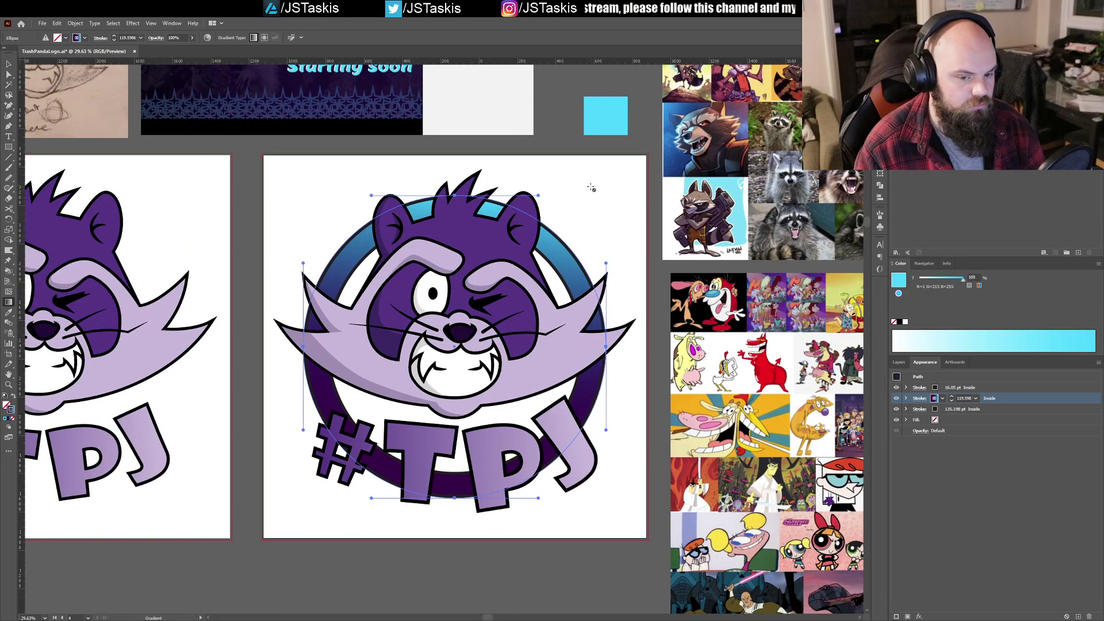
key("a")
left_click(610, 122)
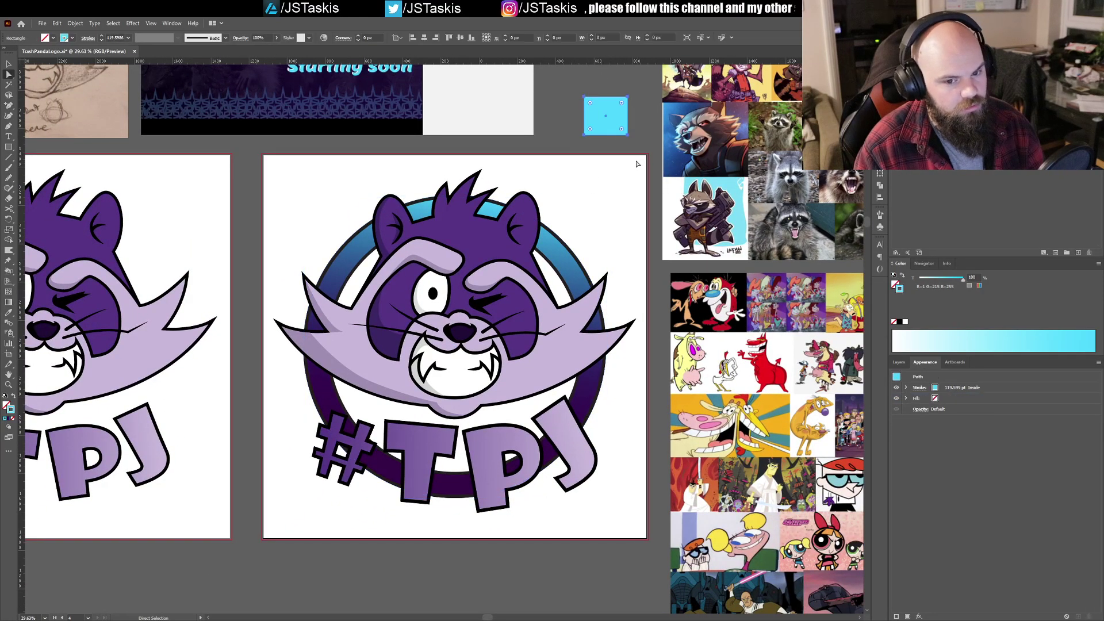
key("Delete")
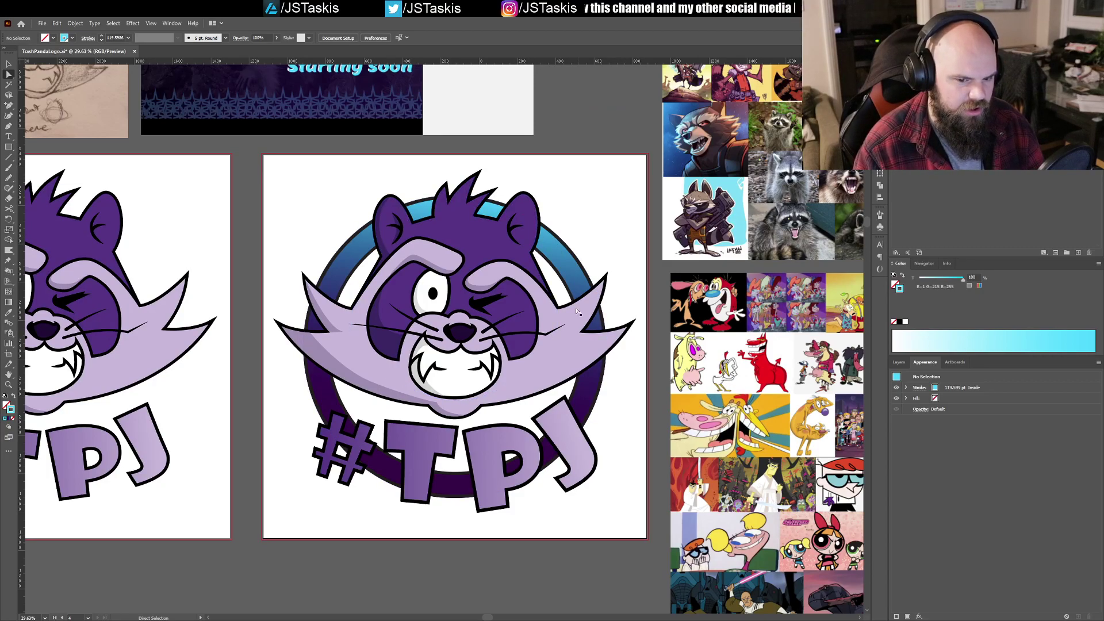
Step: Re-angle the ring's gradient stroke so it runs diagonally from purple at the lower left to cyan at the upper right
left_click(585, 412)
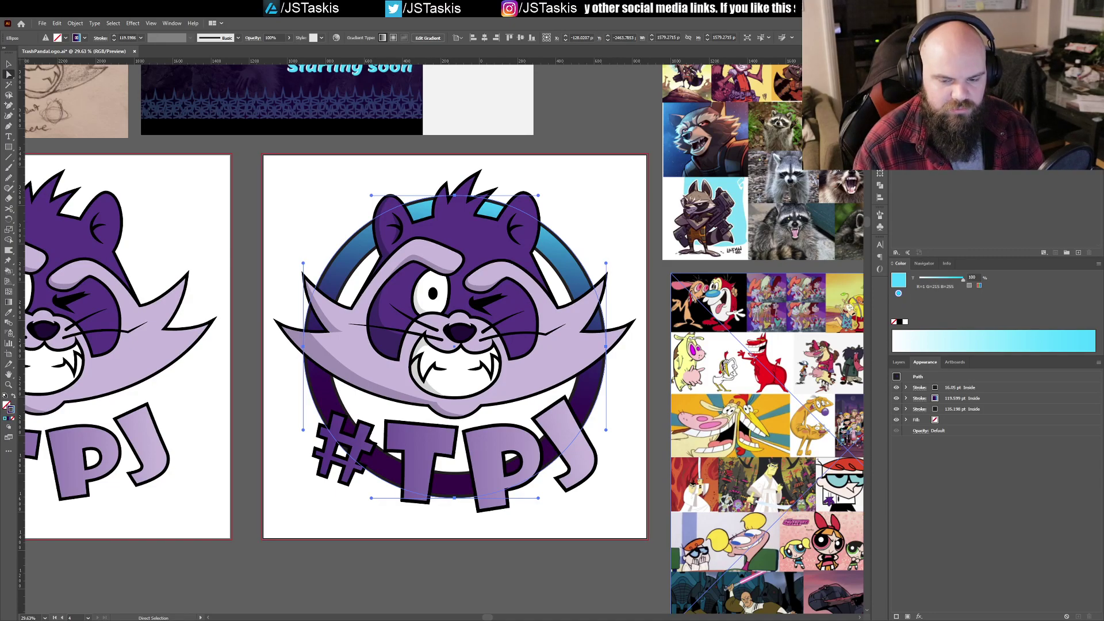
left_click_drag(822, 164, 845, 164)
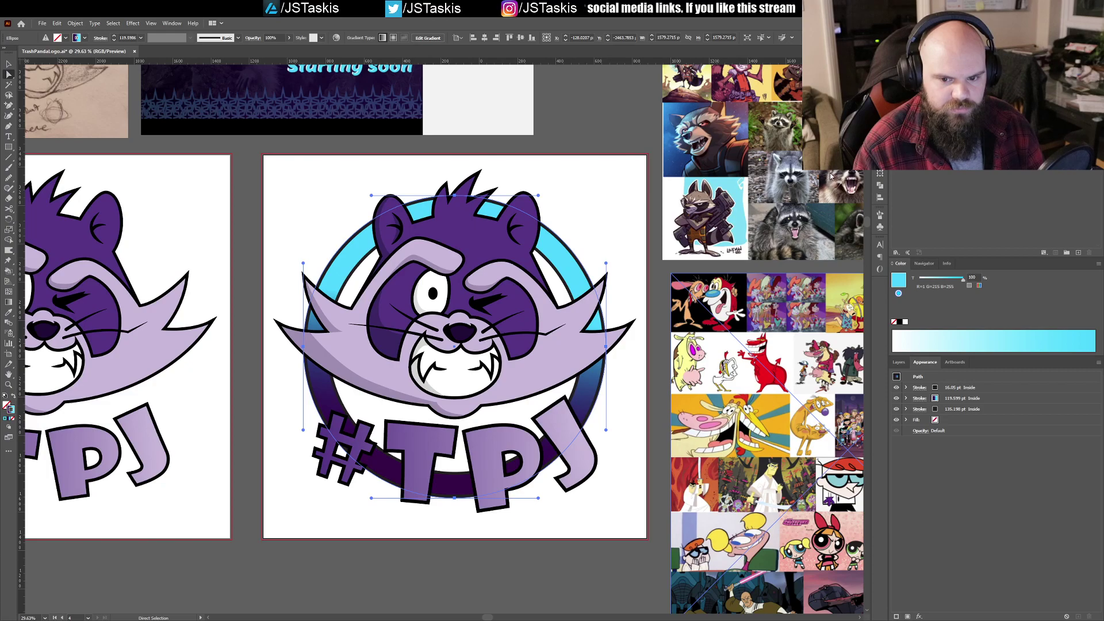
key("ctrl+z")
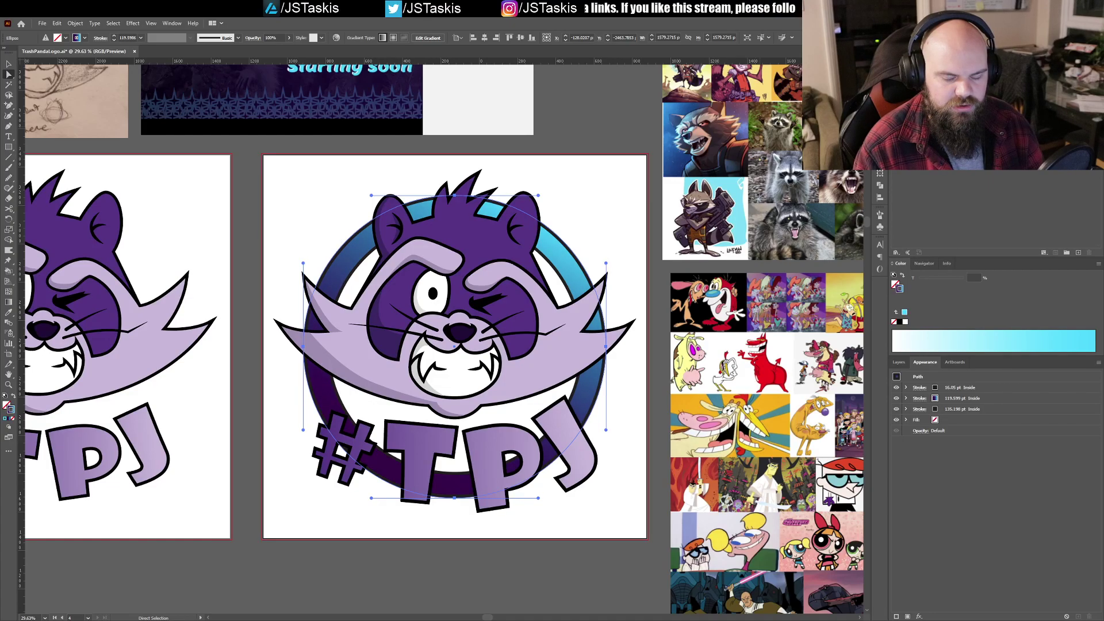
left_click(597, 187)
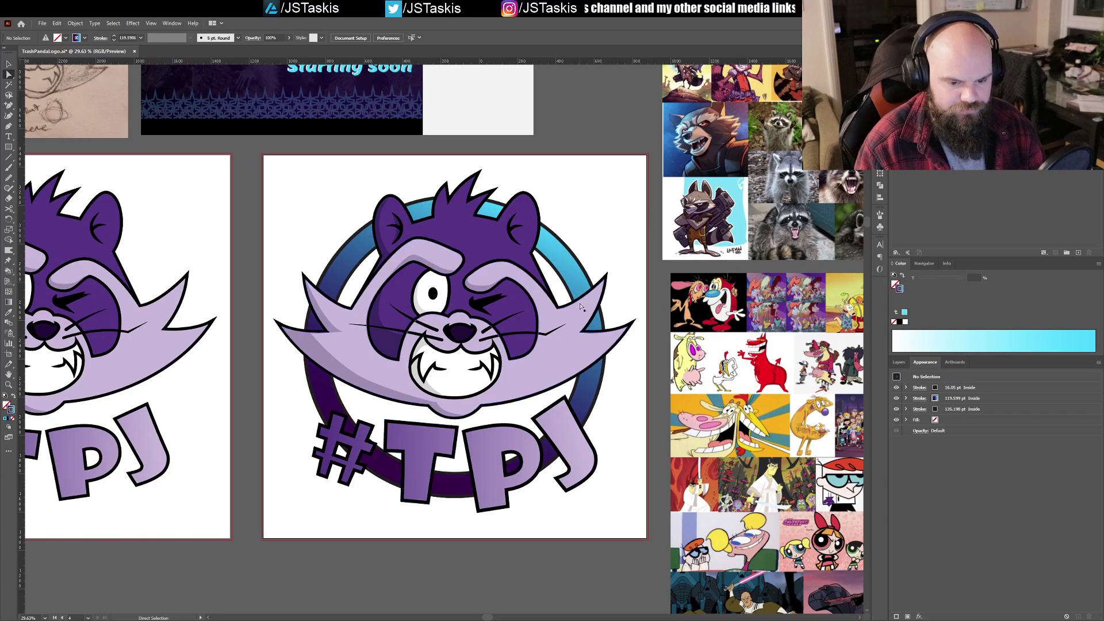
Step: Select all the #TPJ letters and realign their fill gradients together on a slight upward diagonal from the # to the J
left_click(561, 477)
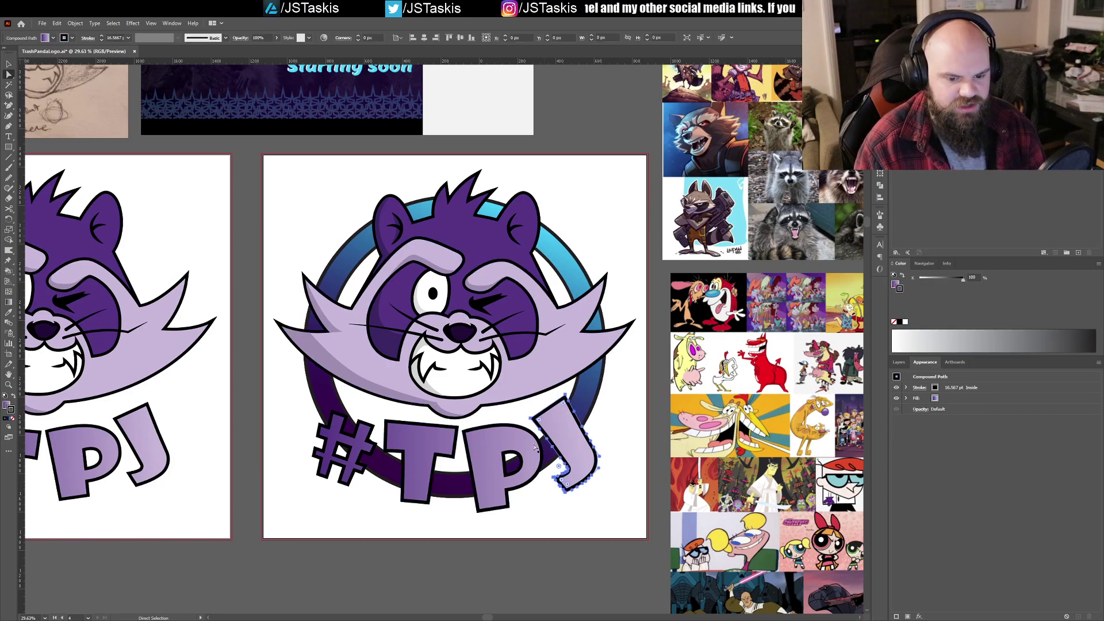
left_click(413, 467, "shift")
left_click(332, 442, "shift")
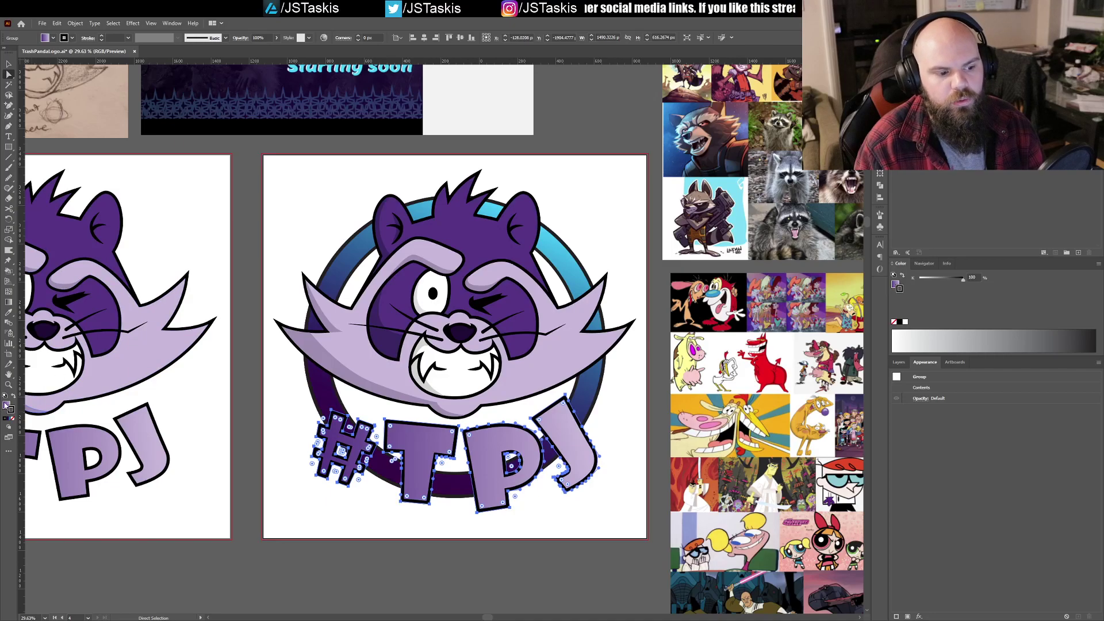
key("g")
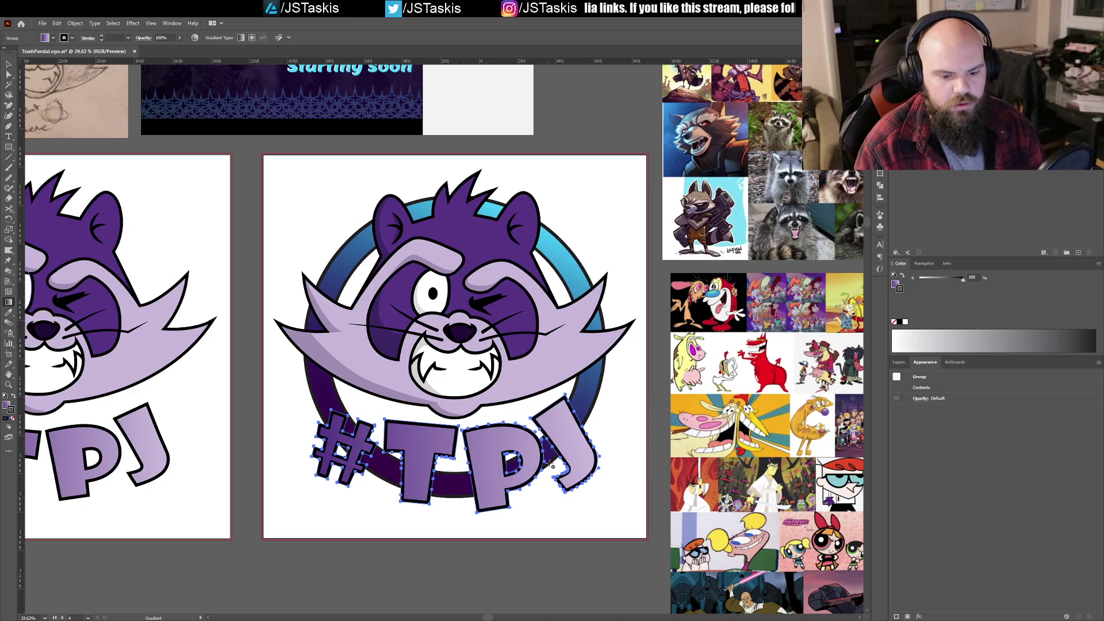
key("a")
left_click(7, 407)
key("period")
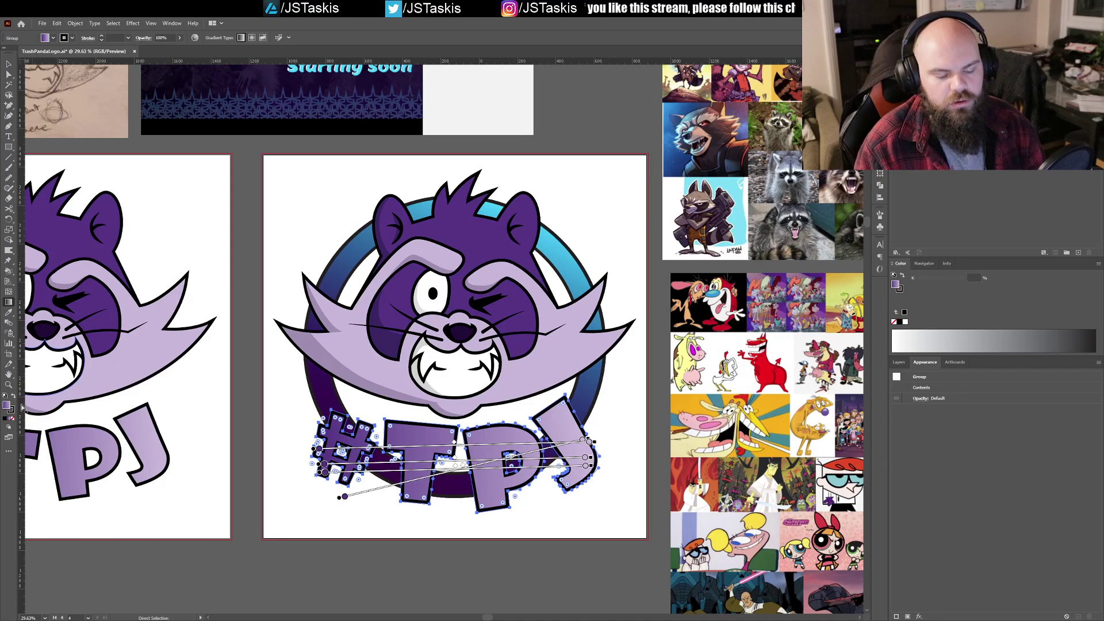
left_click(8, 303)
left_click_drag(322, 499, 560, 405)
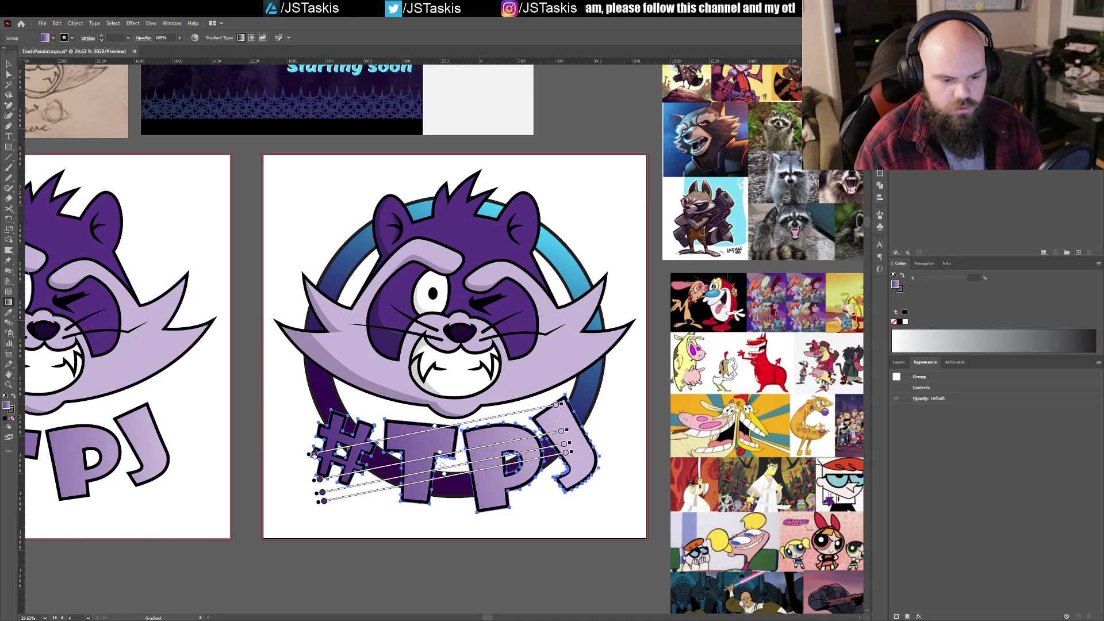
left_click_drag(316, 470, 576, 439)
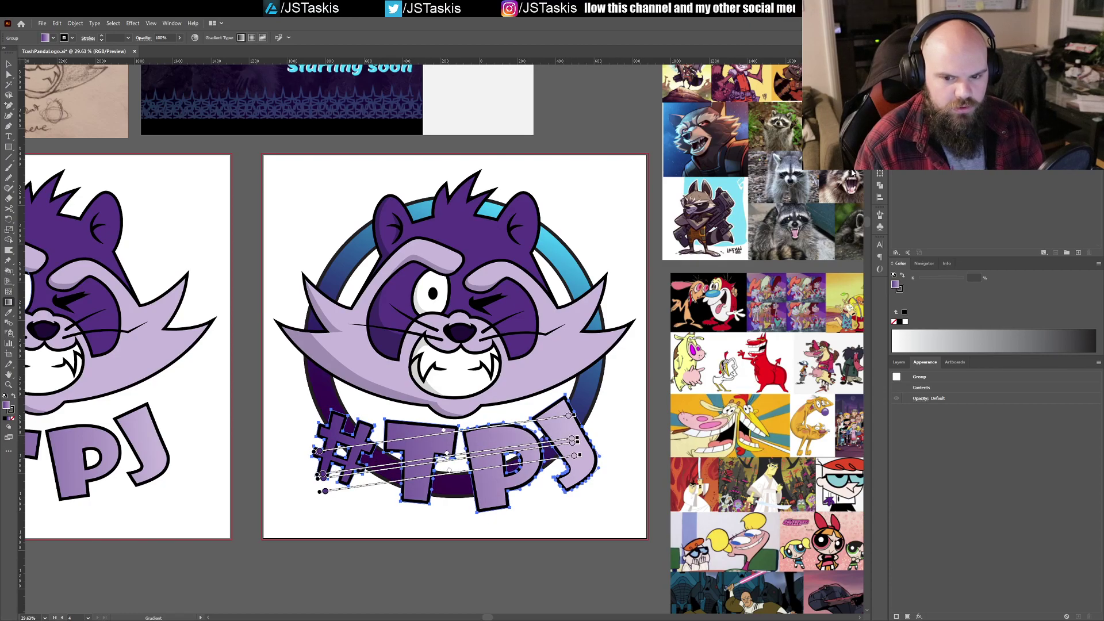
Step: Recolour the light end of the #TPJ lettering's gradient with the branding cyan and shift the gradient midpoint towards the J
left_click(568, 415)
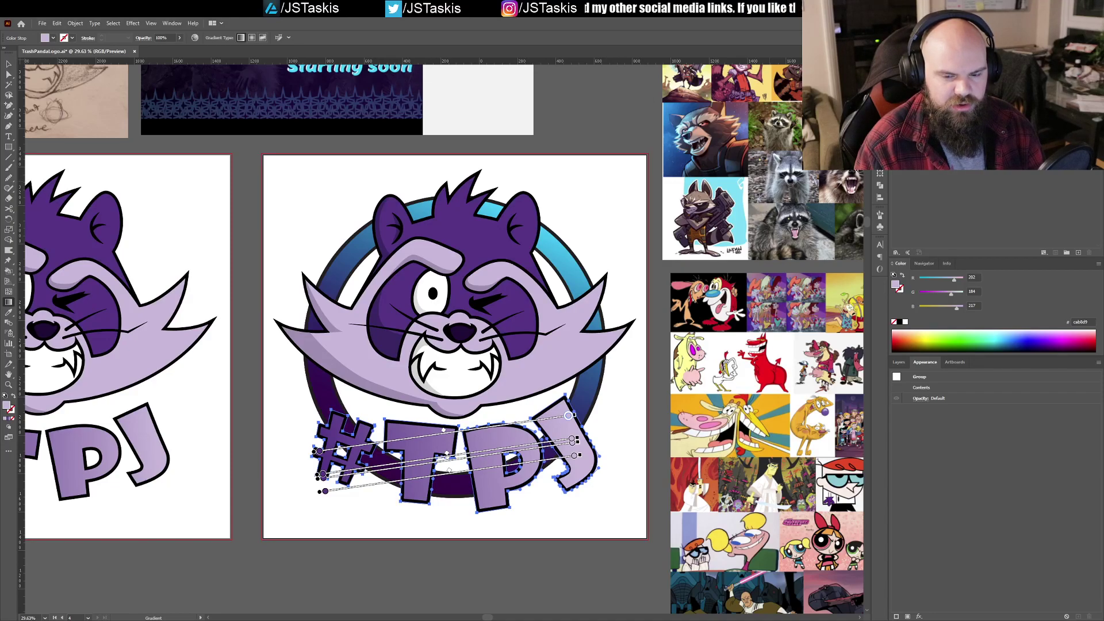
left_click(804, 202)
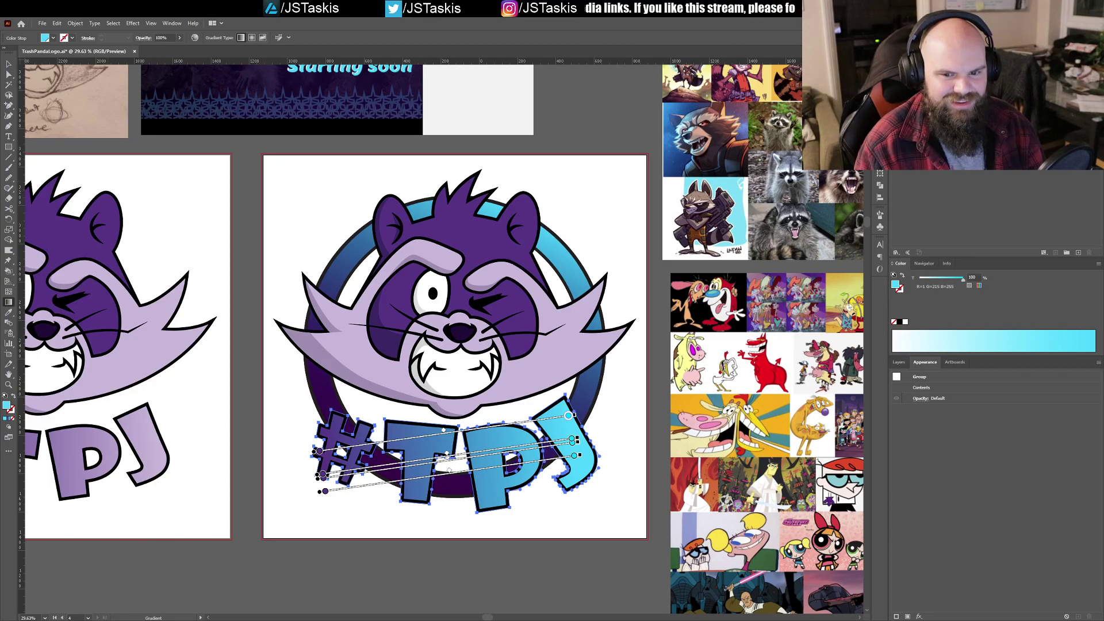
left_click_drag(447, 454, 490, 454)
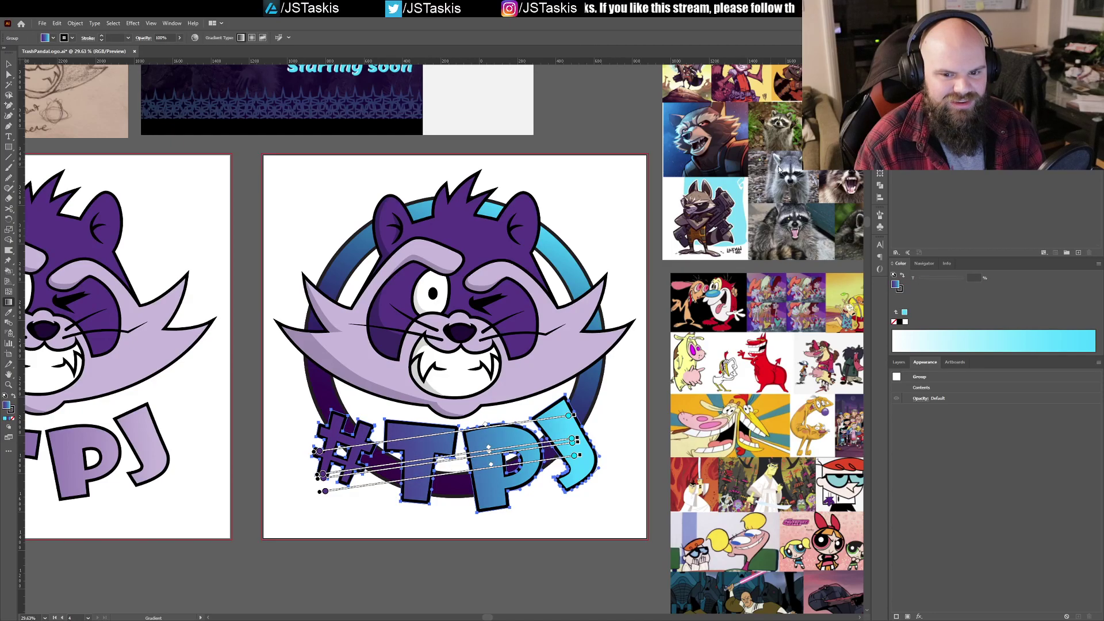
mouse_move(319, 452)
left_mouse_down()
mouse_move(371, 444)
mouse_move(337, 448)
left_mouse_up()
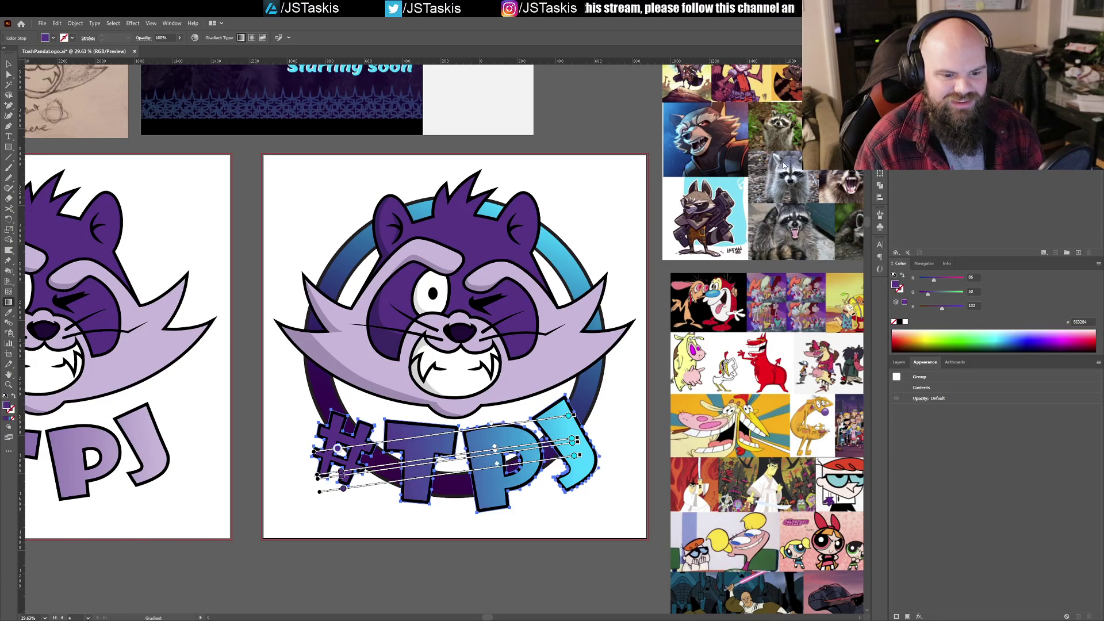
key("a")
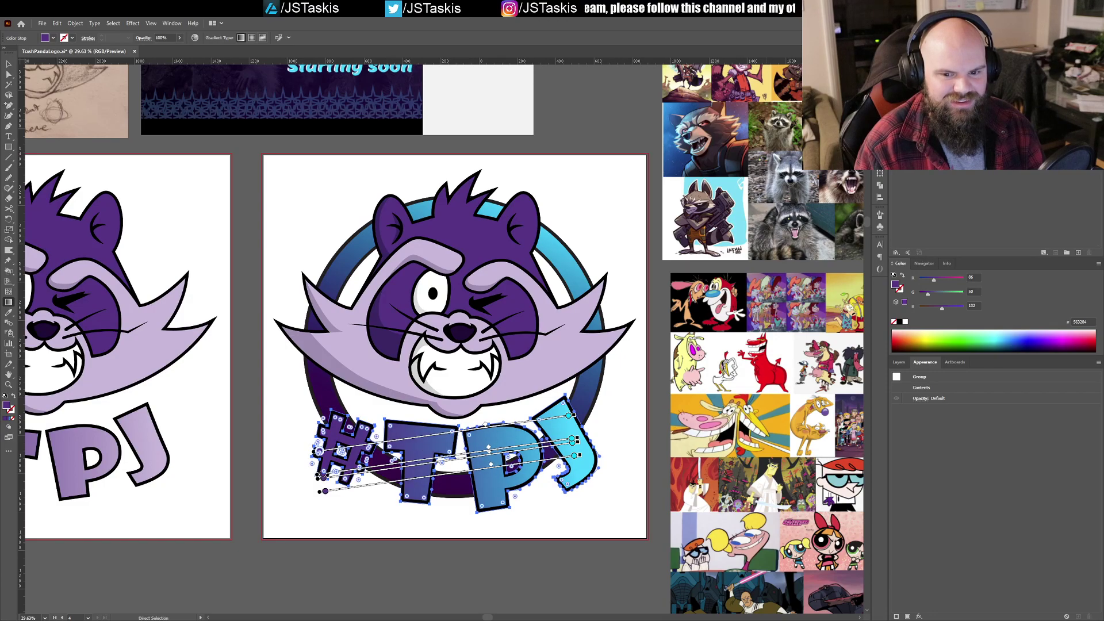
key("g")
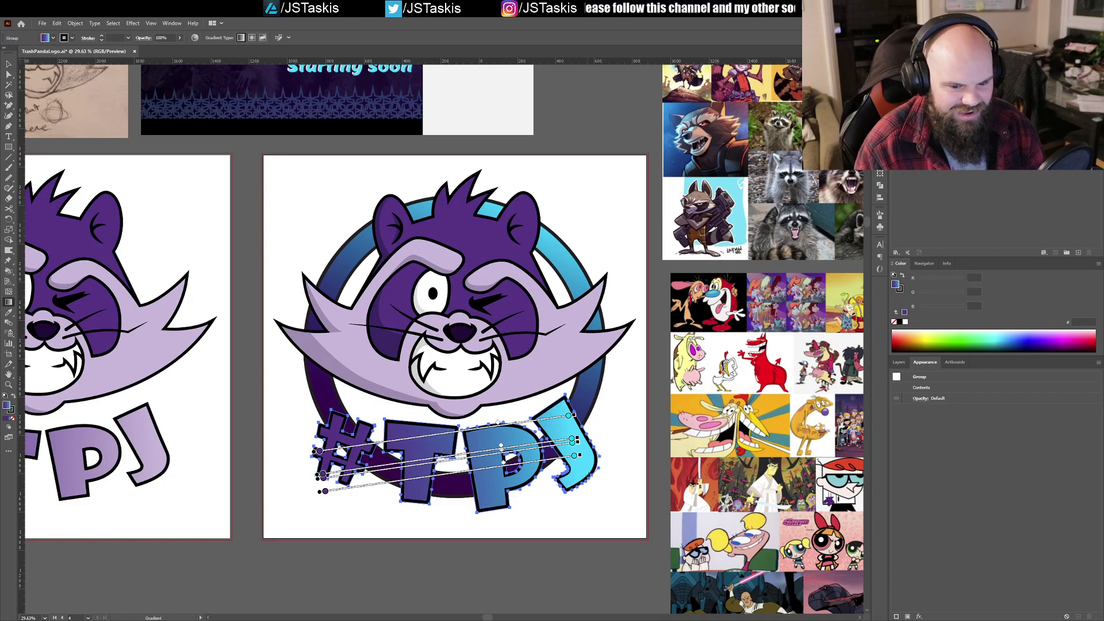
key("v")
key("ctrl+shift+a")
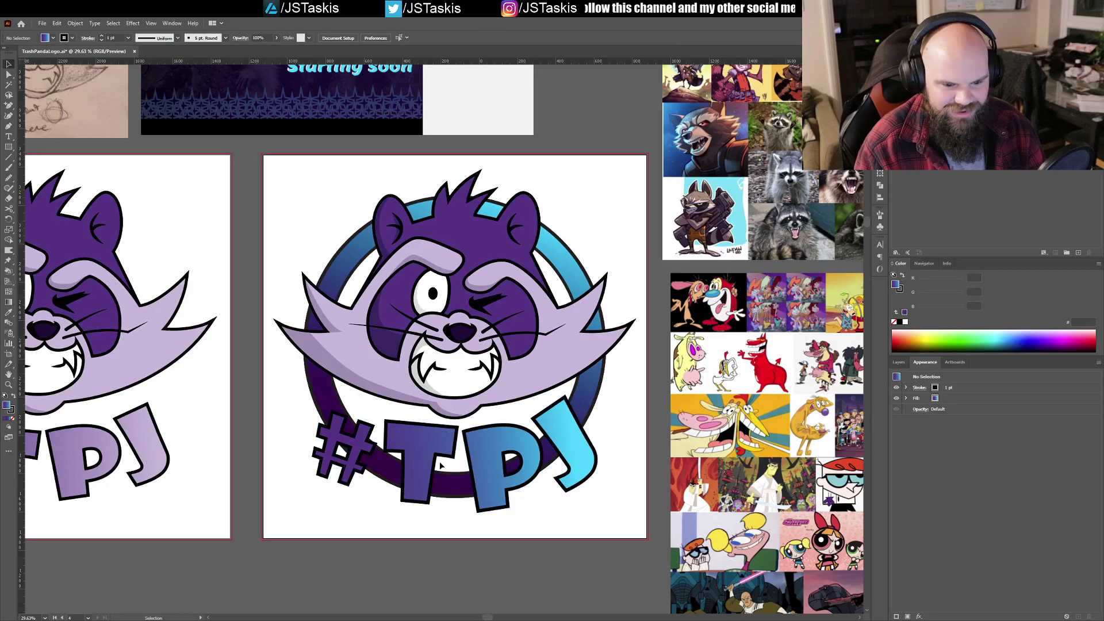
Step: Inspect the recoloured lettering against the ring and save the logo document
scroll(459, 461, "up", 3)
scroll(438, 420, "down", 1)
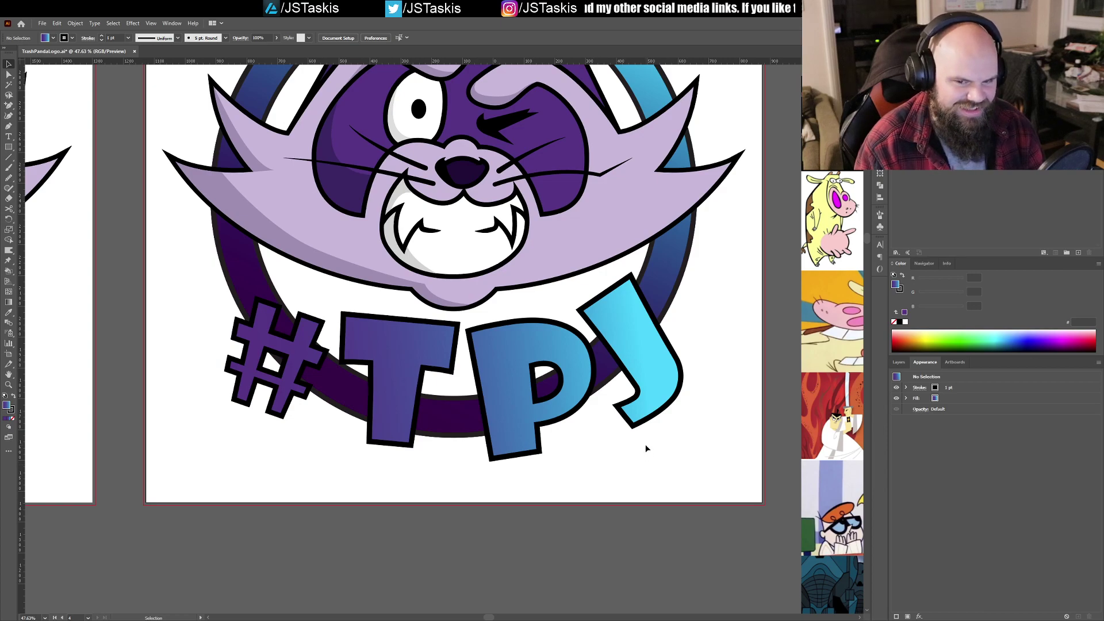
scroll(662, 451, "up", 2)
scroll(618, 464, "down", 1)
scroll(618, 464, "up", 1)
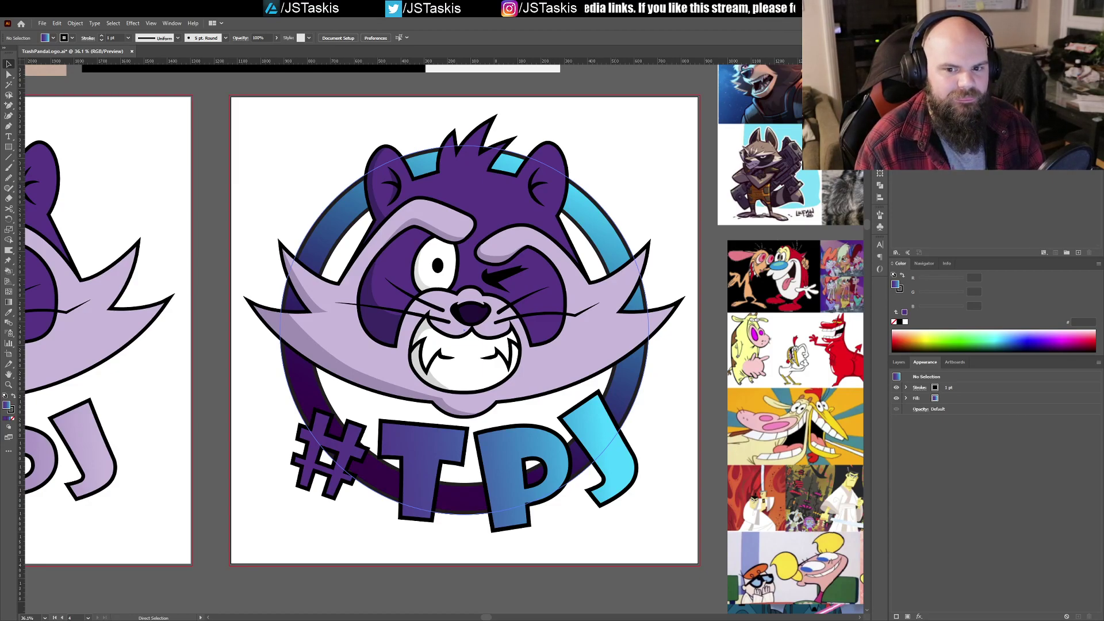
left_click(765, 173)
key("ctrl+s")
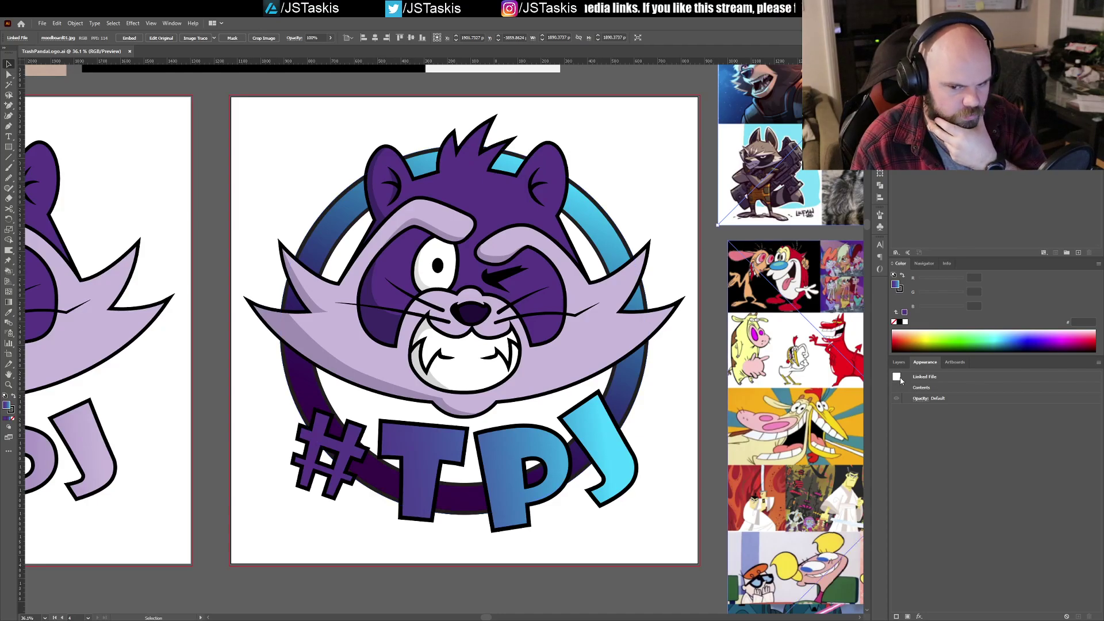
Step: Select the ring ellipse behind the raccoon and set its lowest black stroke to a weight of 180 pt
key("a")
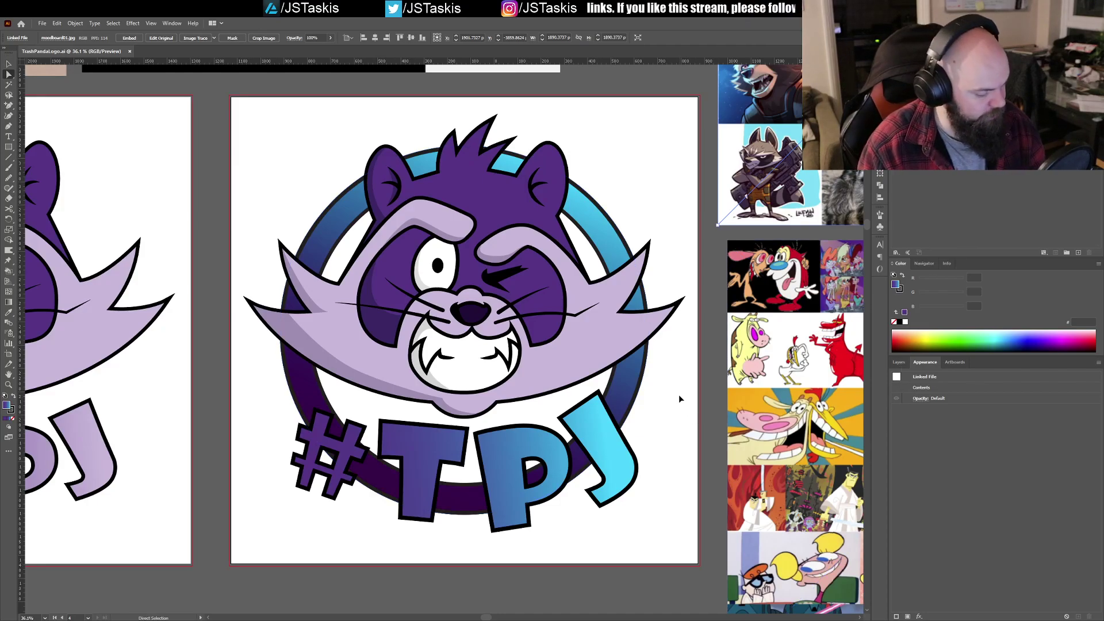
left_click(632, 383)
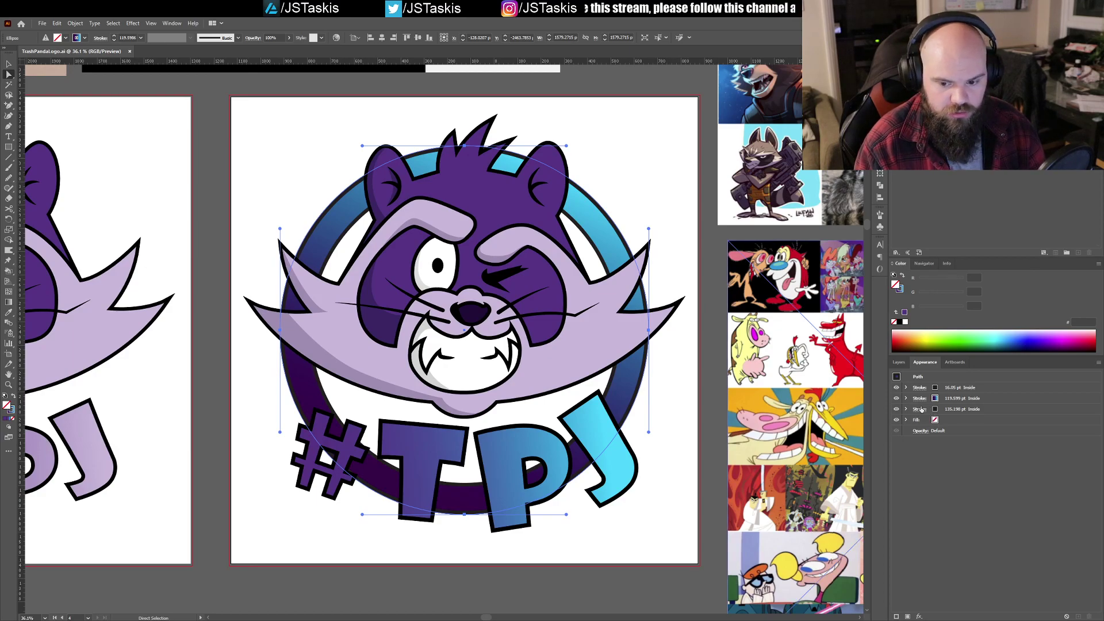
left_click(916, 387)
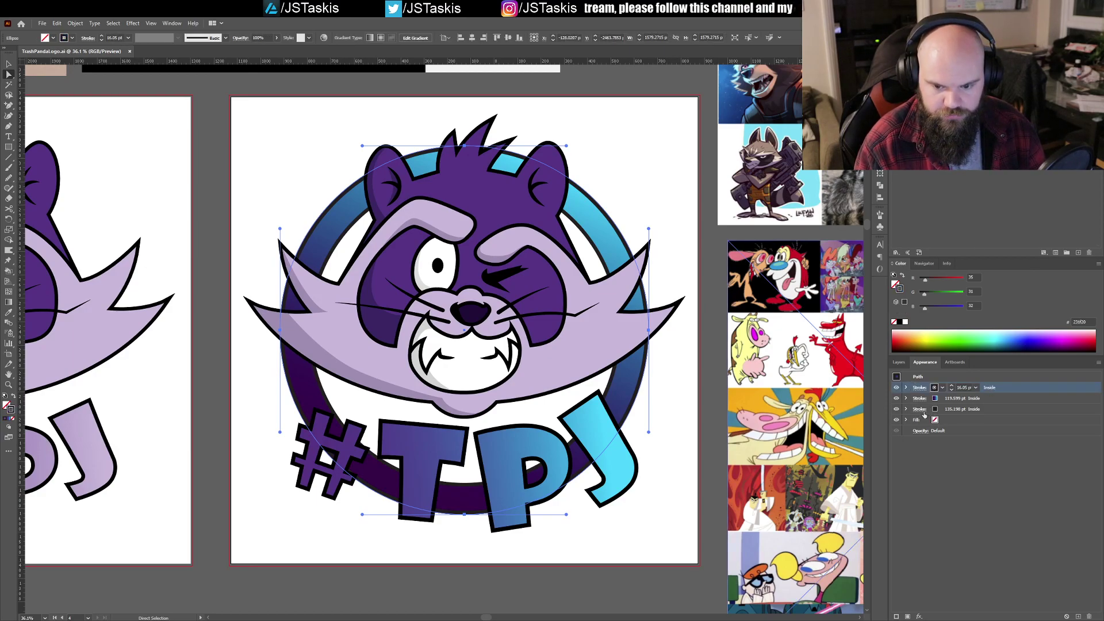
left_click(919, 409)
double_click(960, 409)
type("160")
key("Return")
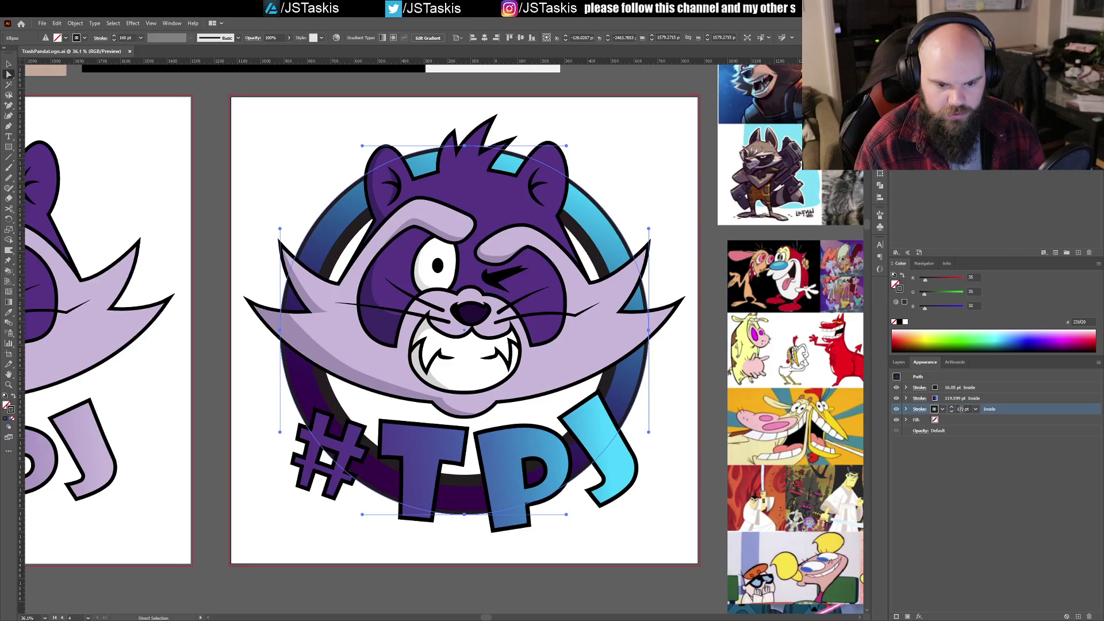
key("shift+Up")
key("shift+Up")
key("shift+Up")
key("shift+Up")
key("shift+Down")
key("shift+Down")
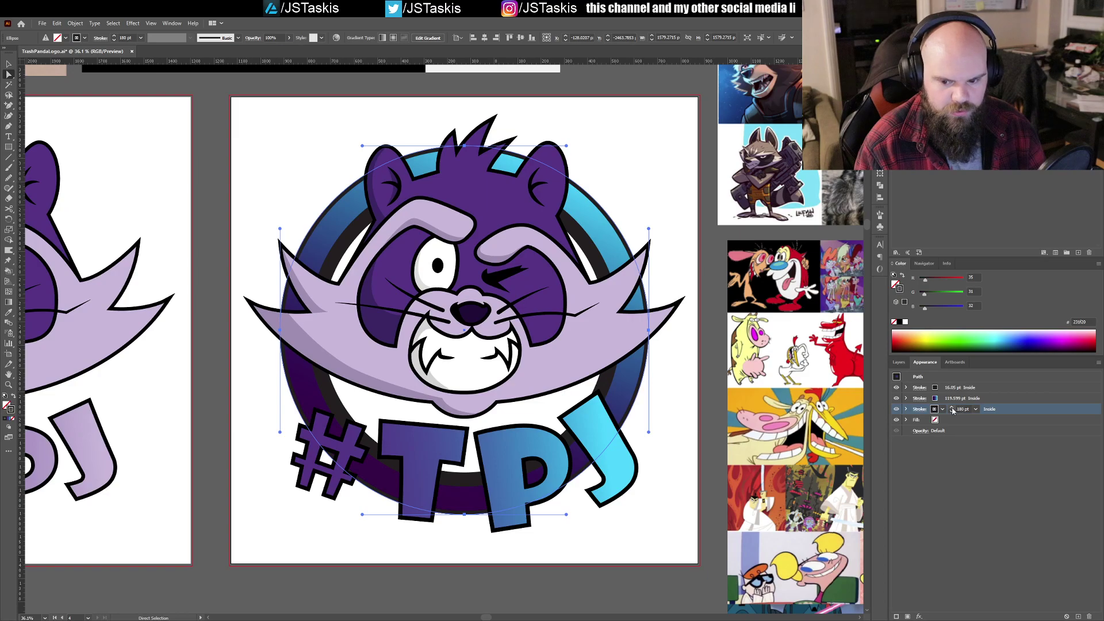
Step: Set the ring's middle gradient stroke to a weight of 165 pt
left_click(964, 398)
type("160")
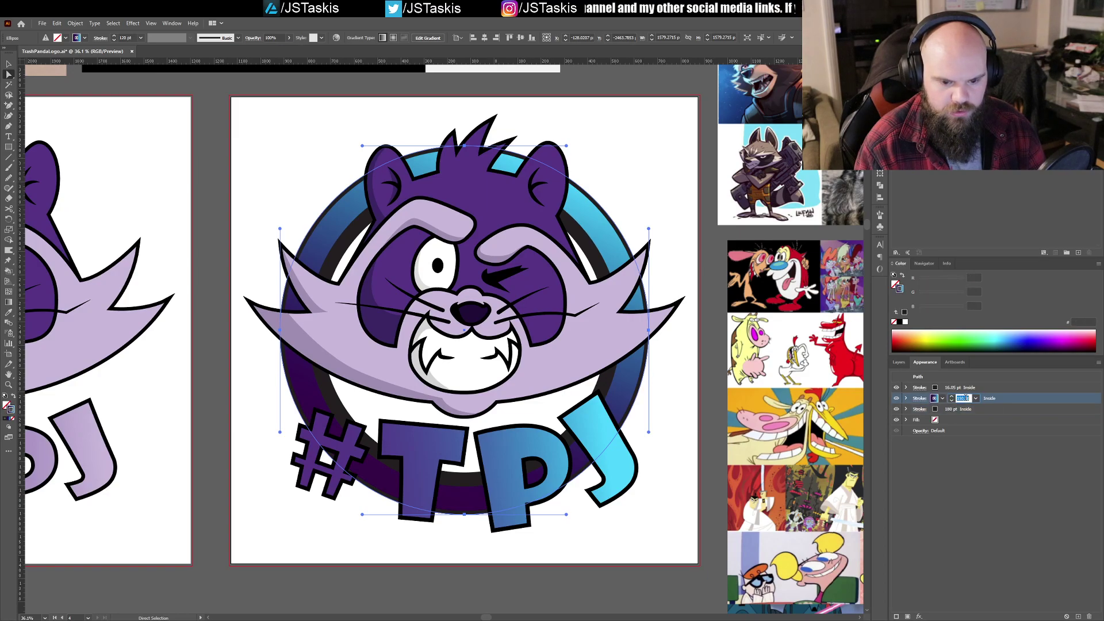
key("Return")
key("shift+Up")
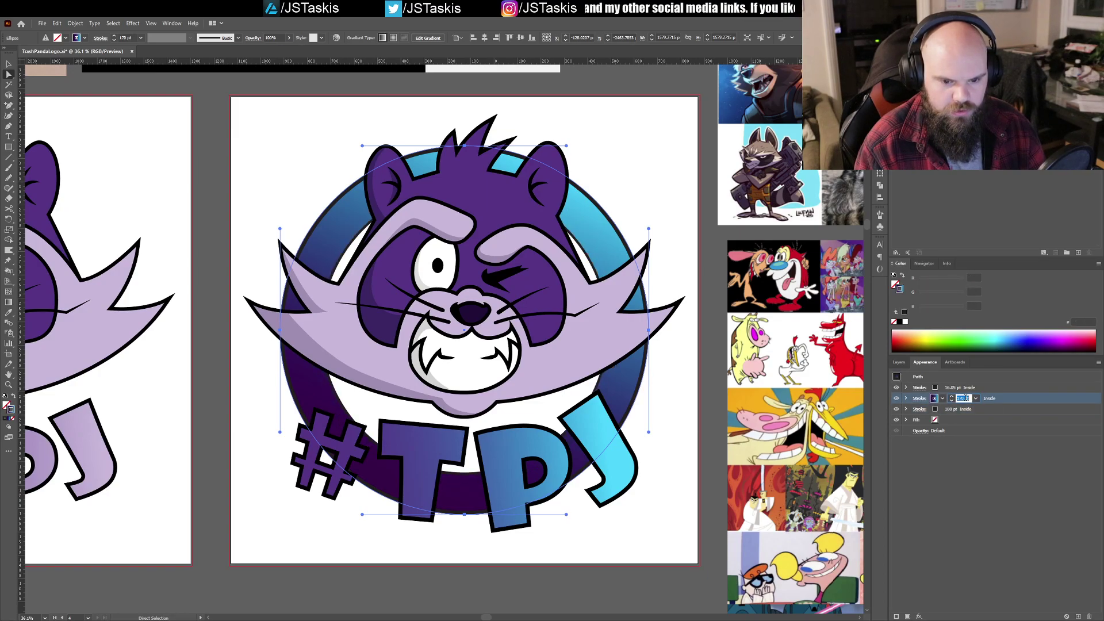
left_click(964, 398)
type("165")
key("Return")
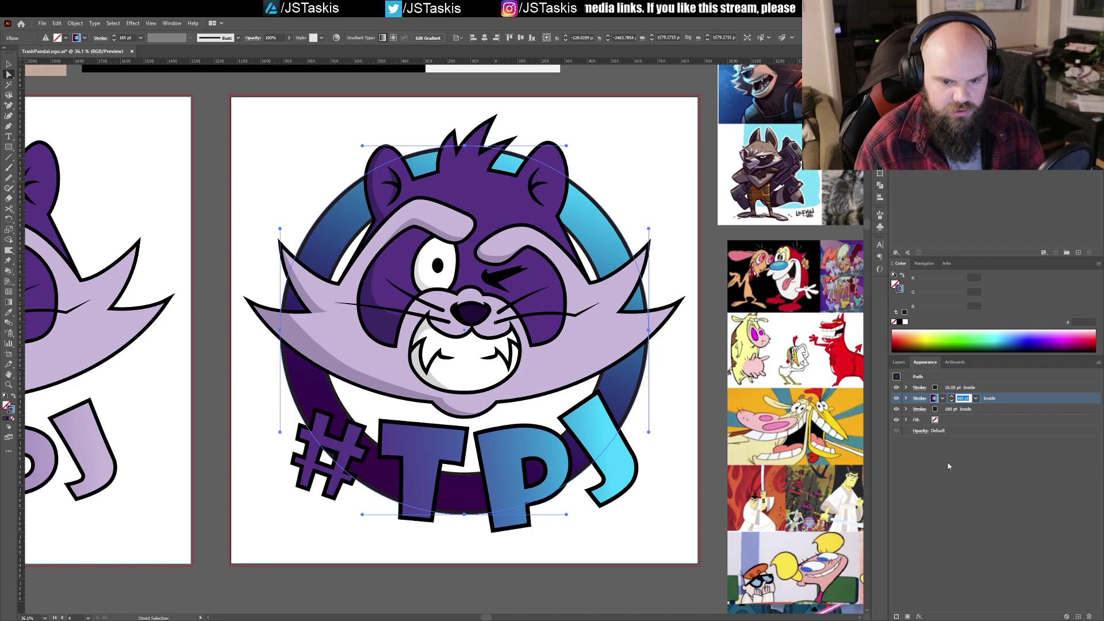
Step: Set the ring's topmost black stroke to a weight of 15 pt, deselect the ring and save the document
left_click(959, 387)
type("20")
key("Return")
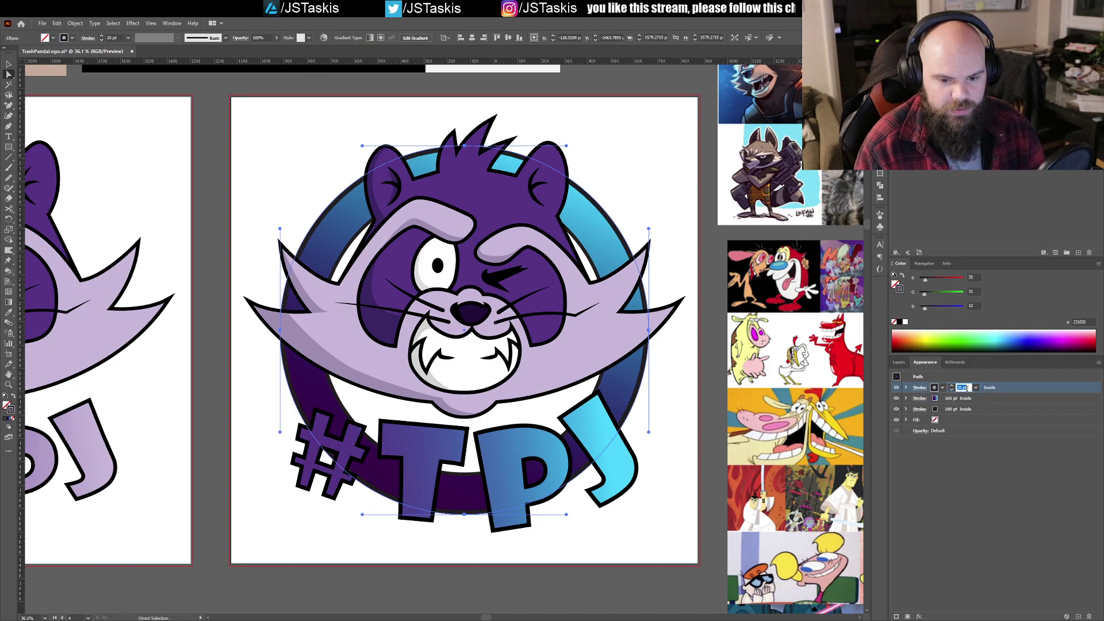
key("Down")
key("Down")
key("Down")
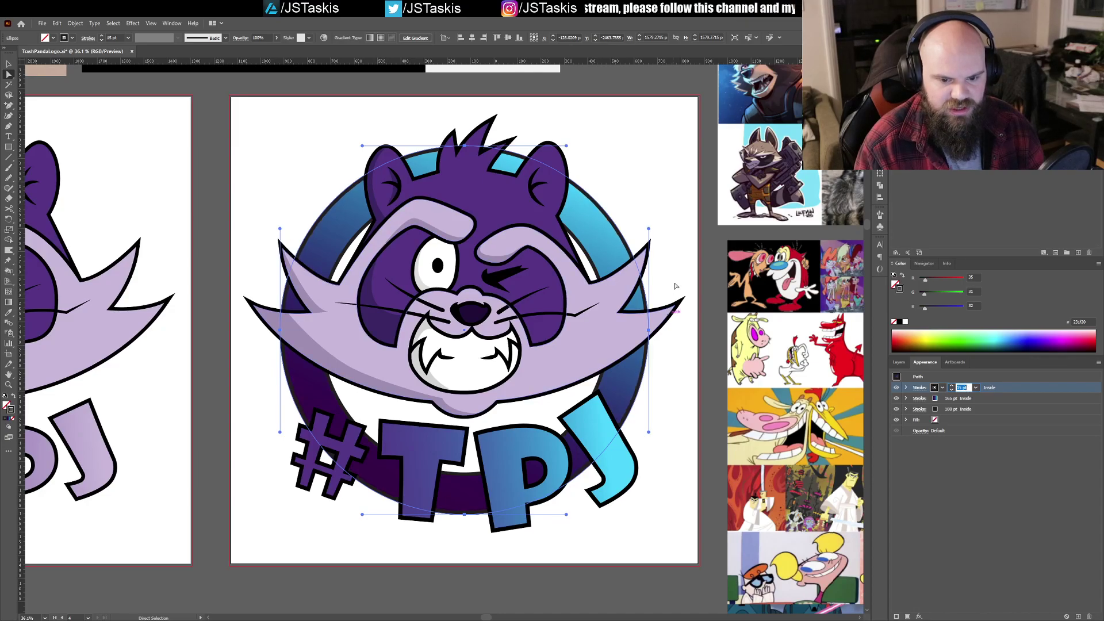
left_click(664, 254)
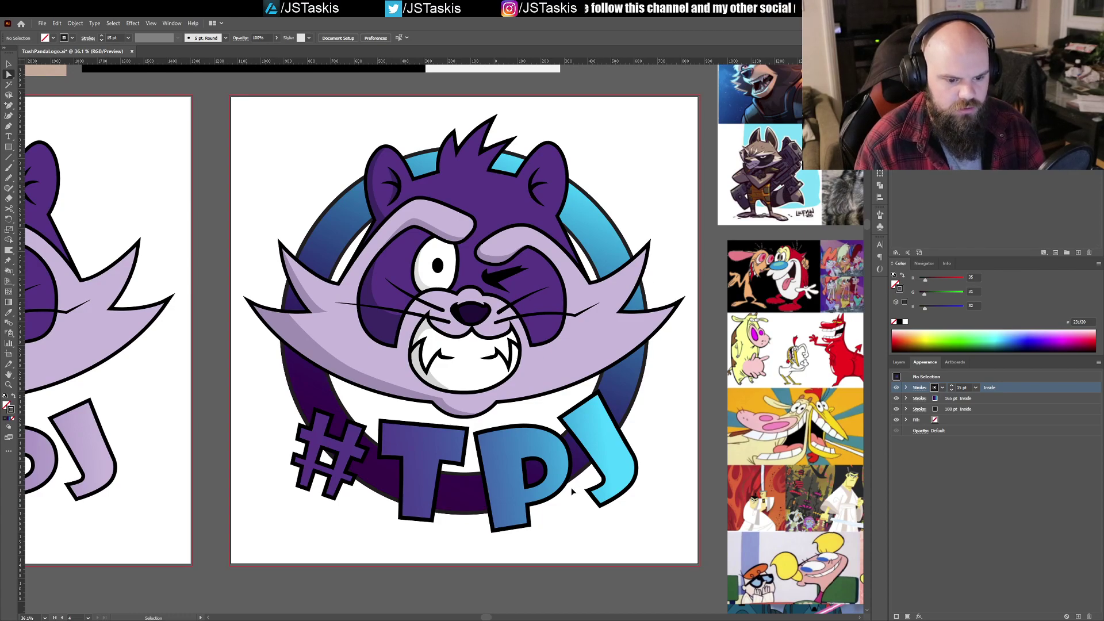
key("ctrl+s")
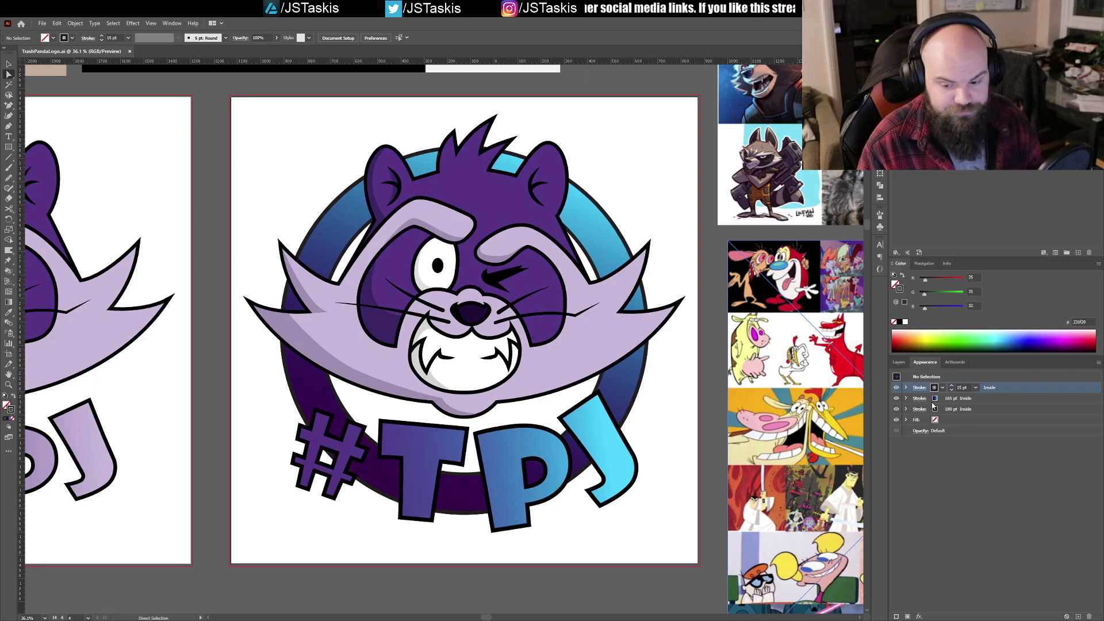
Step: Inspect the ring ellipse and the anchor points along the raccoon head's upper outline between the ear and hair
left_click(610, 244)
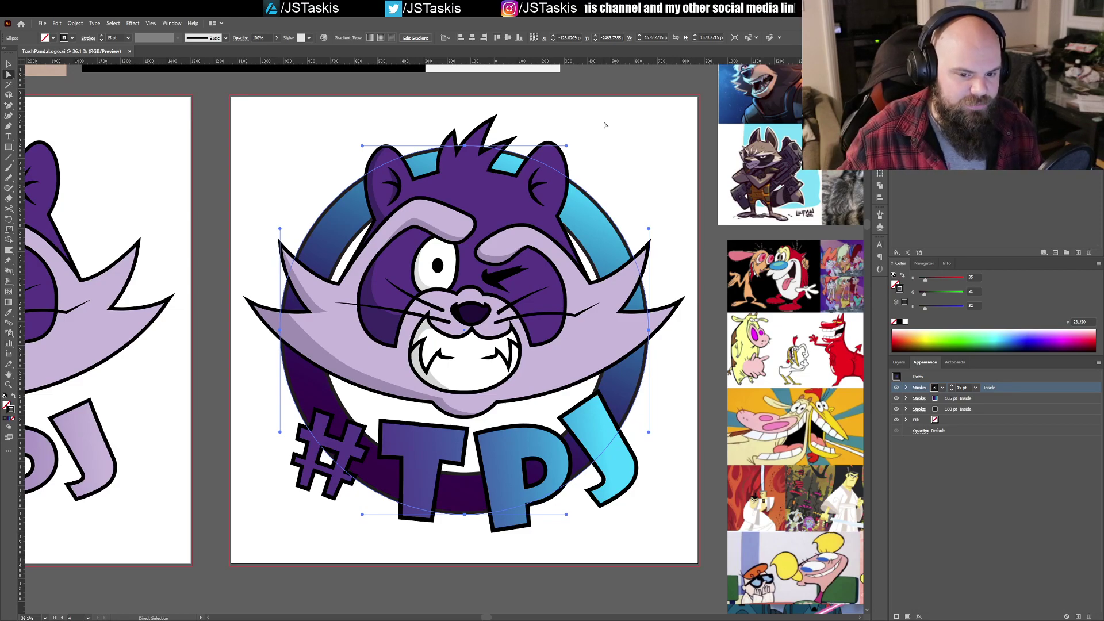
key("ctrl+shift+a")
left_click(461, 167)
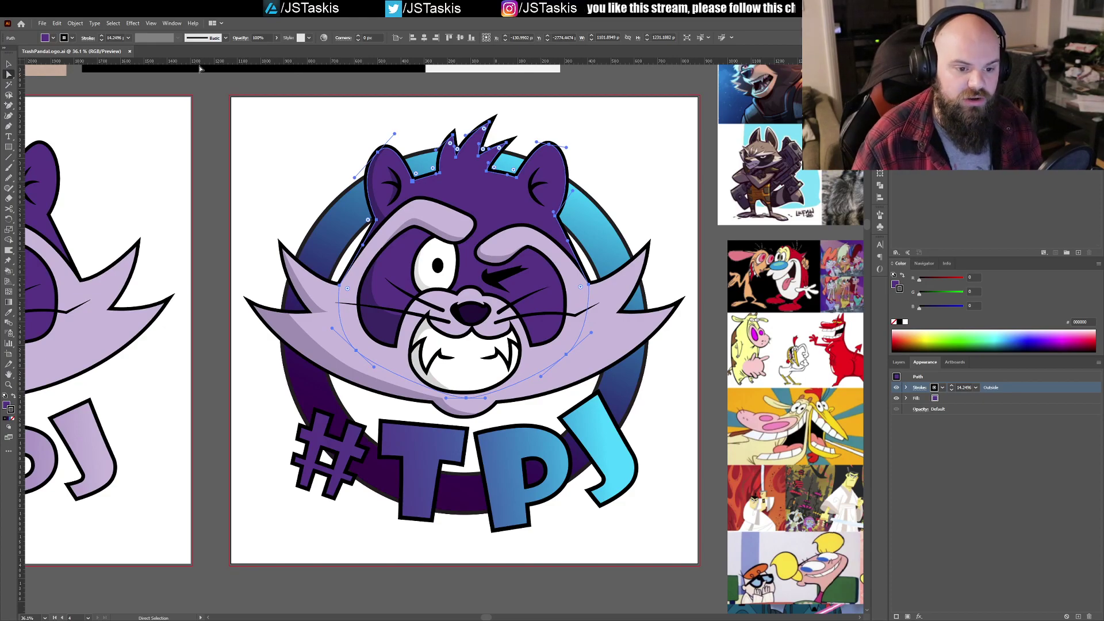
left_click(379, 151)
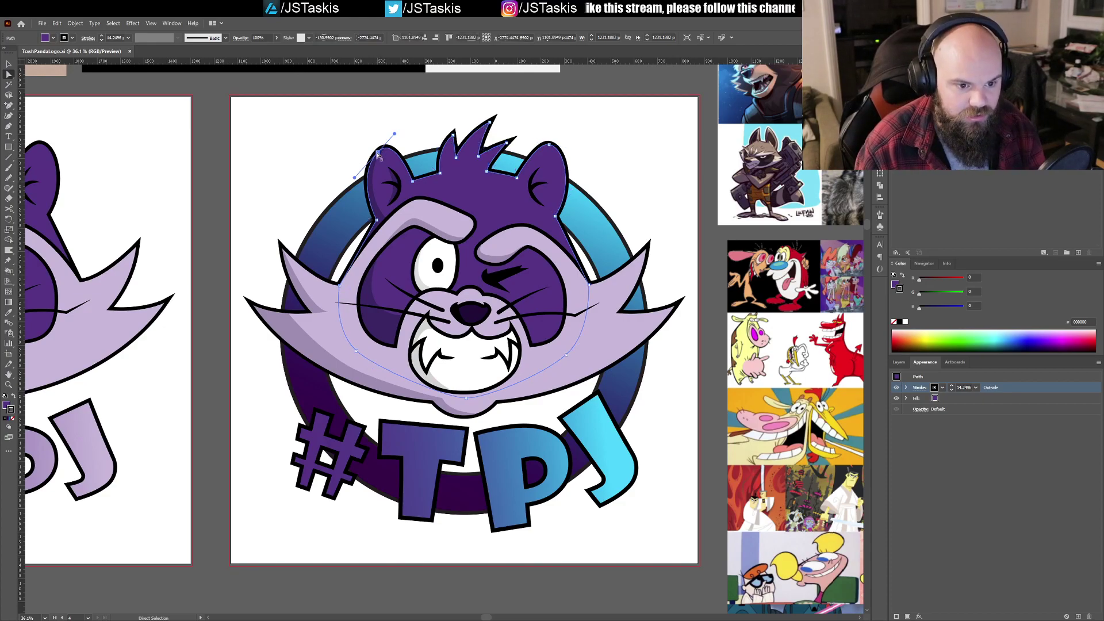
left_click(413, 181)
left_click(435, 170)
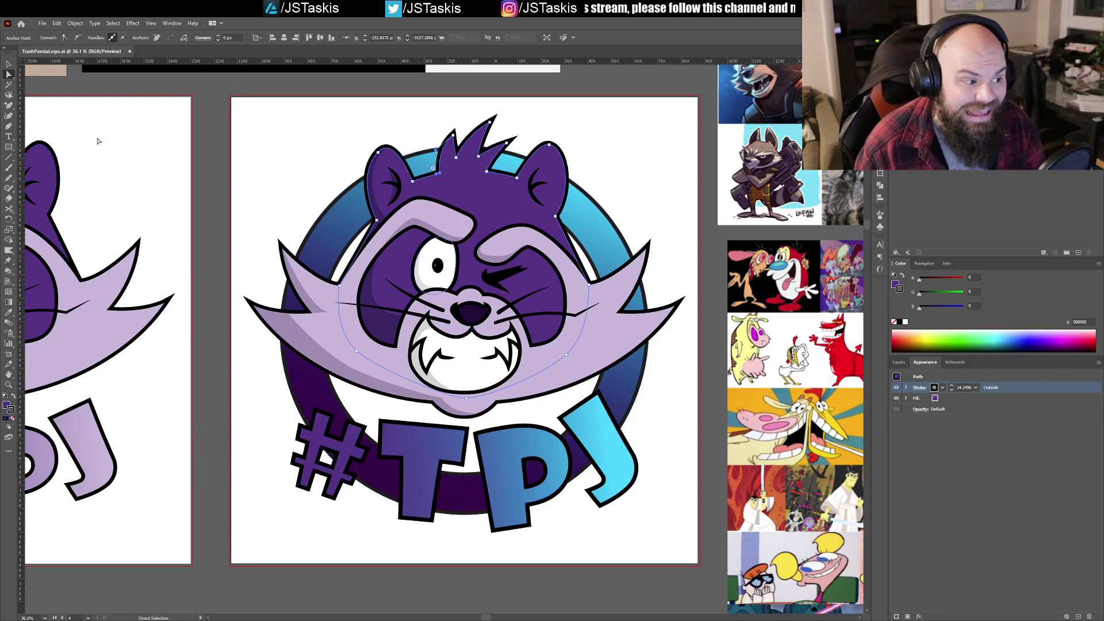
Step: Select the ring ellipse again and check its path against the head and lettering in outline view
left_click(291, 180)
left_click(346, 189)
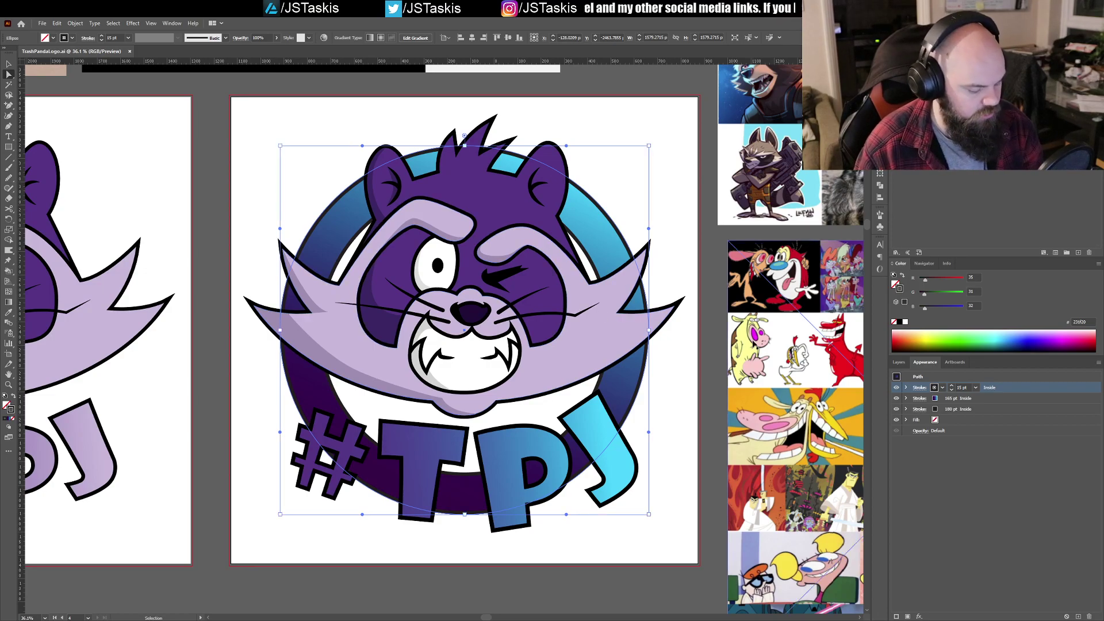
key("ctrl+y")
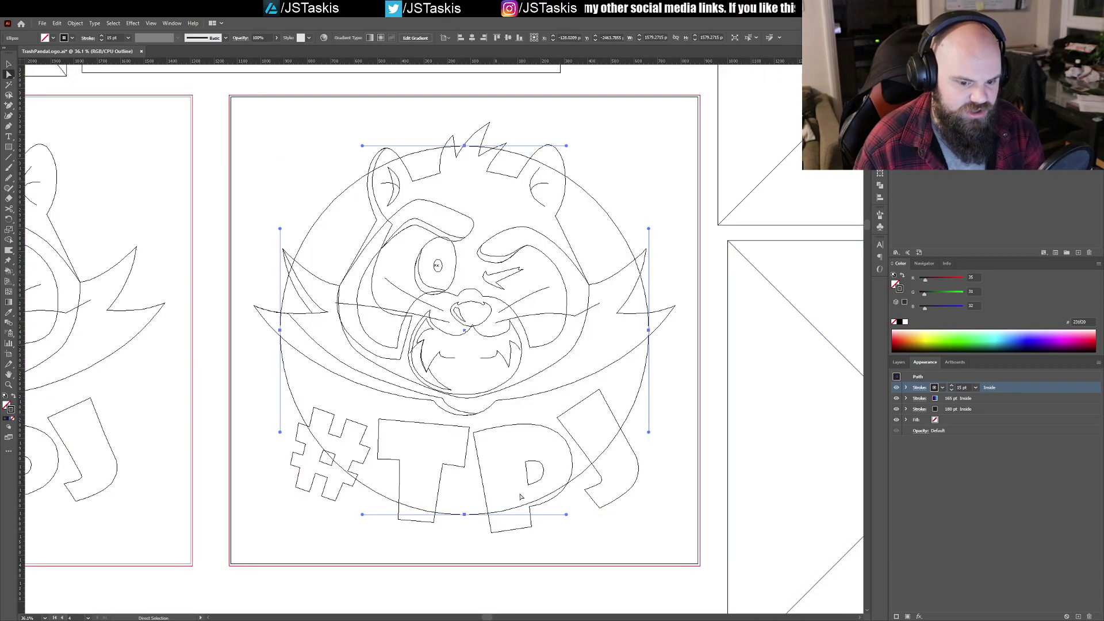
key("ctrl+y")
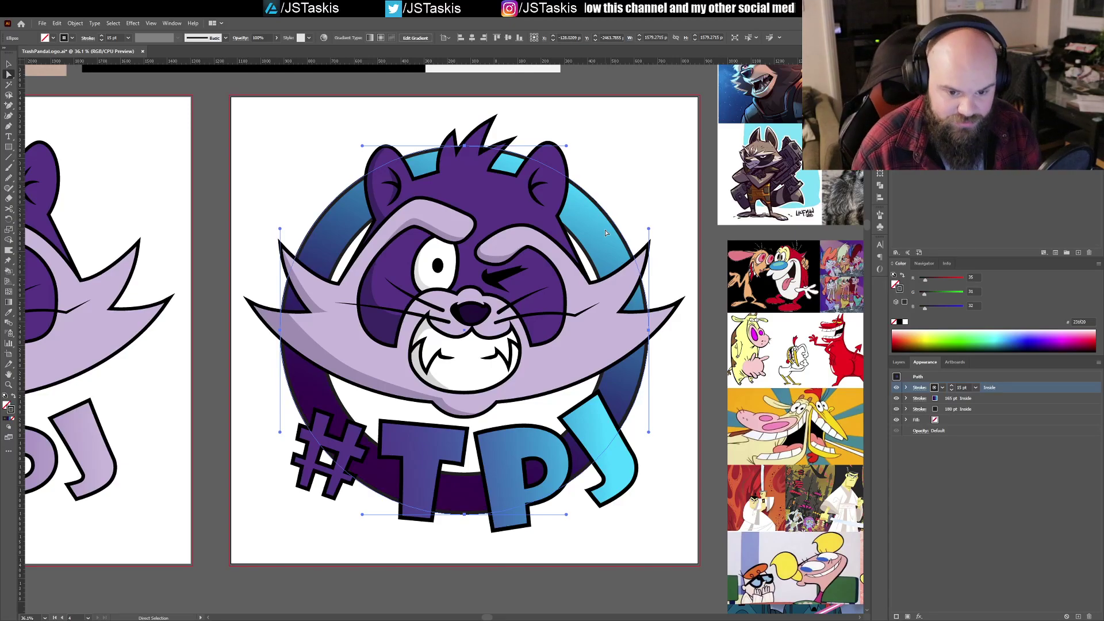
Step: Hide the ring's three strokes and show them again one by one, from the lowest black stroke to the topmost
left_click(897, 398)
left_click(896, 398)
left_click(897, 409)
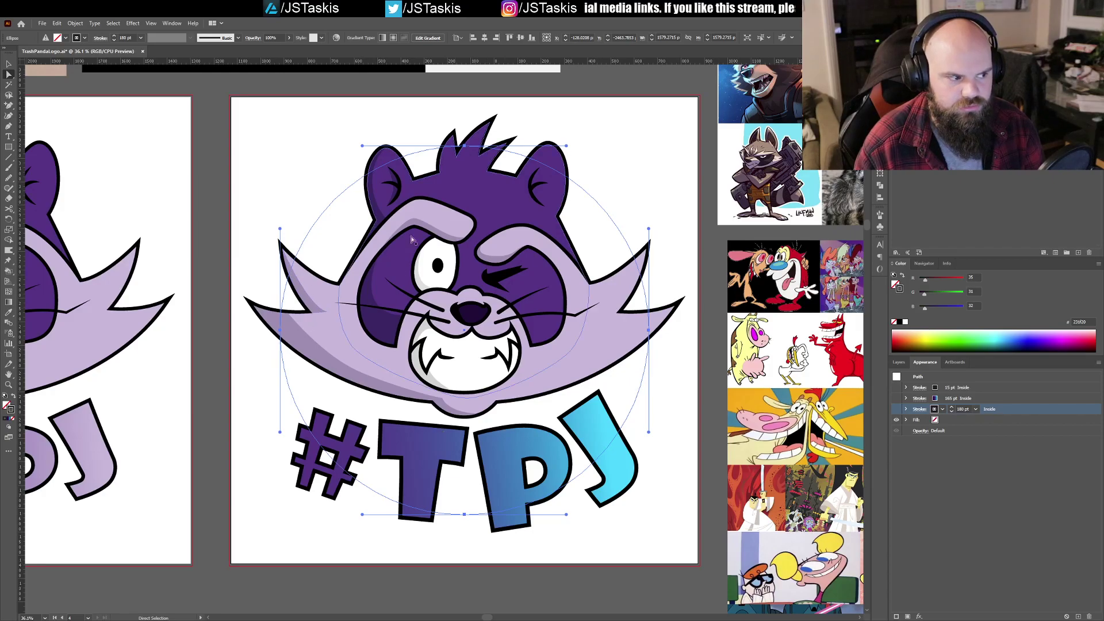
left_click(897, 409)
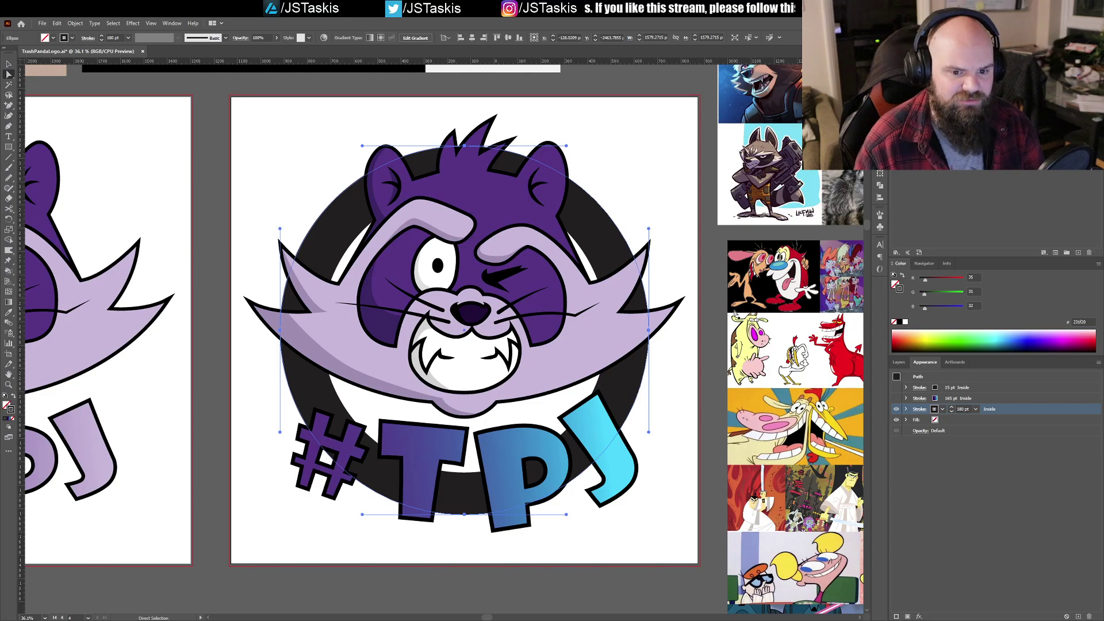
left_click(897, 398)
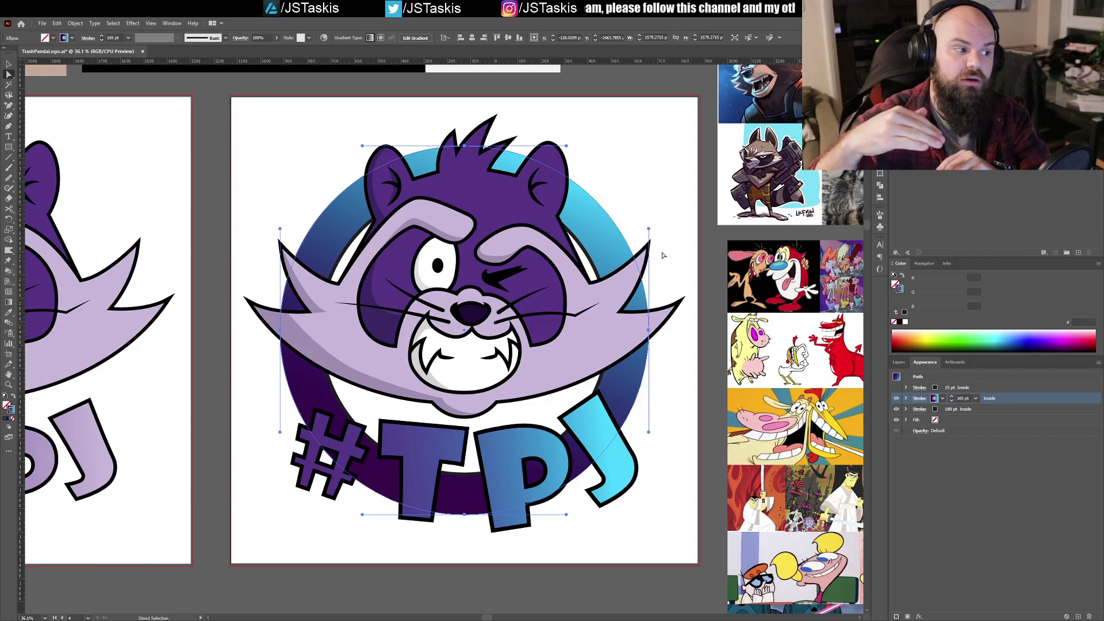
left_click(897, 387)
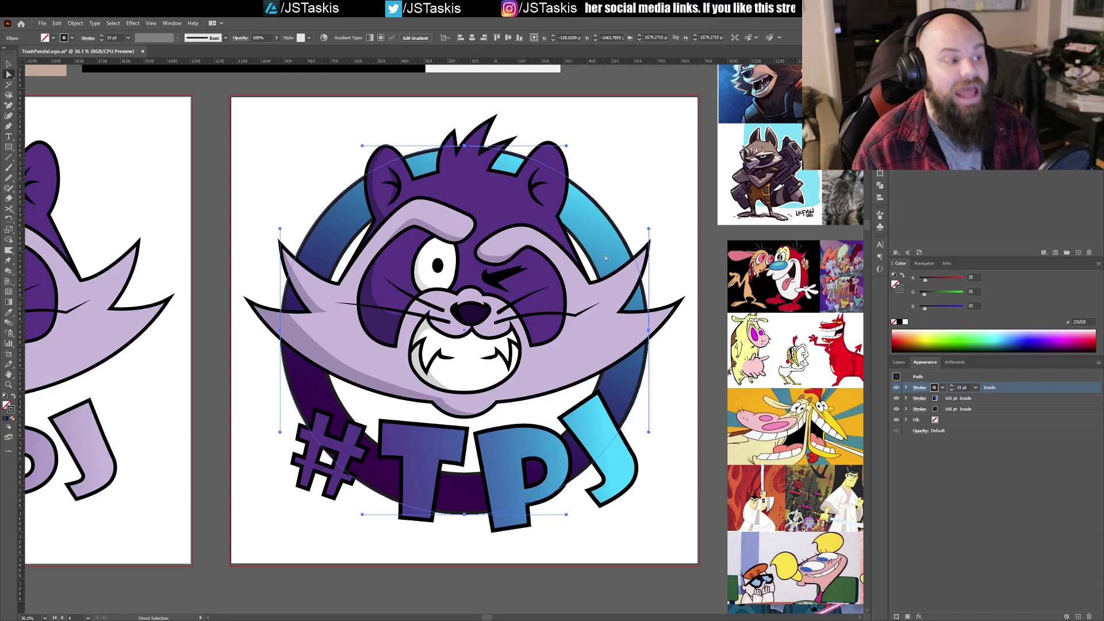
Step: Select the ring's 165 pt gradient stroke and rotate its gradient through several angles to compare colour directions
left_click(936, 400)
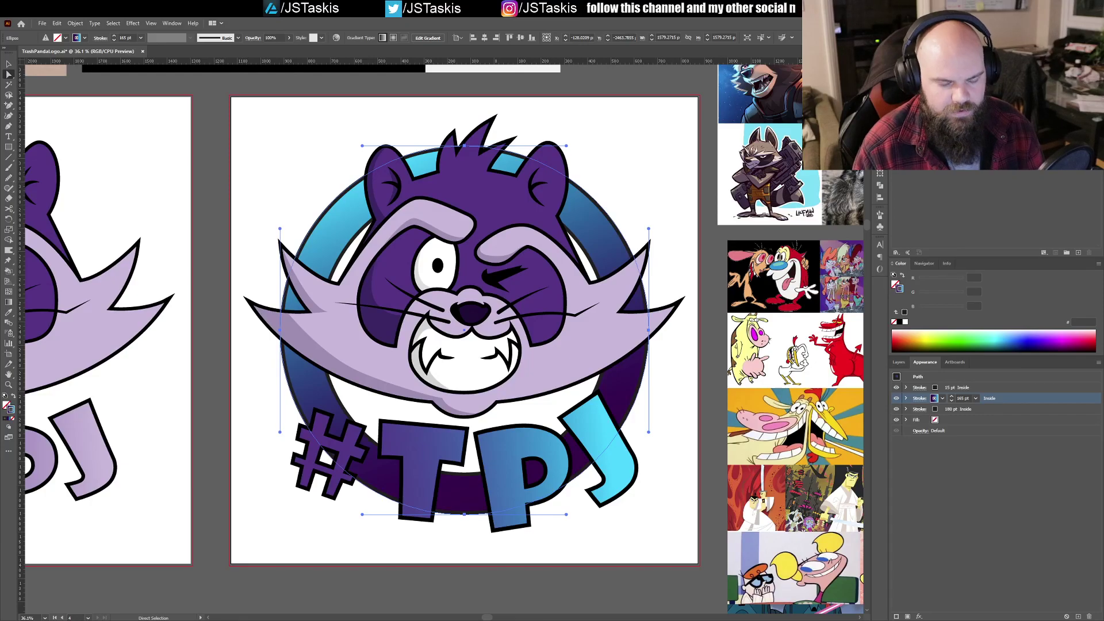
key("Up")
key("Up")
key("Up")
key("Up")
key("Up")
key("Up")
key("Up")
key("Up")
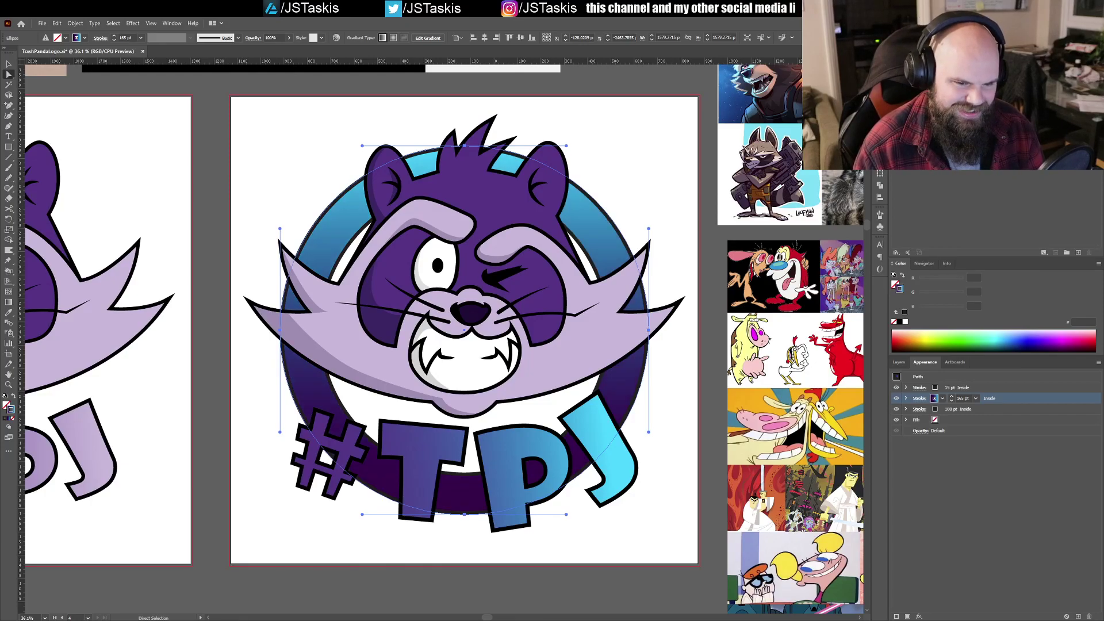
key("Up")
key("Up")
key("Up")
key("Up")
key("Up")
key("Up")
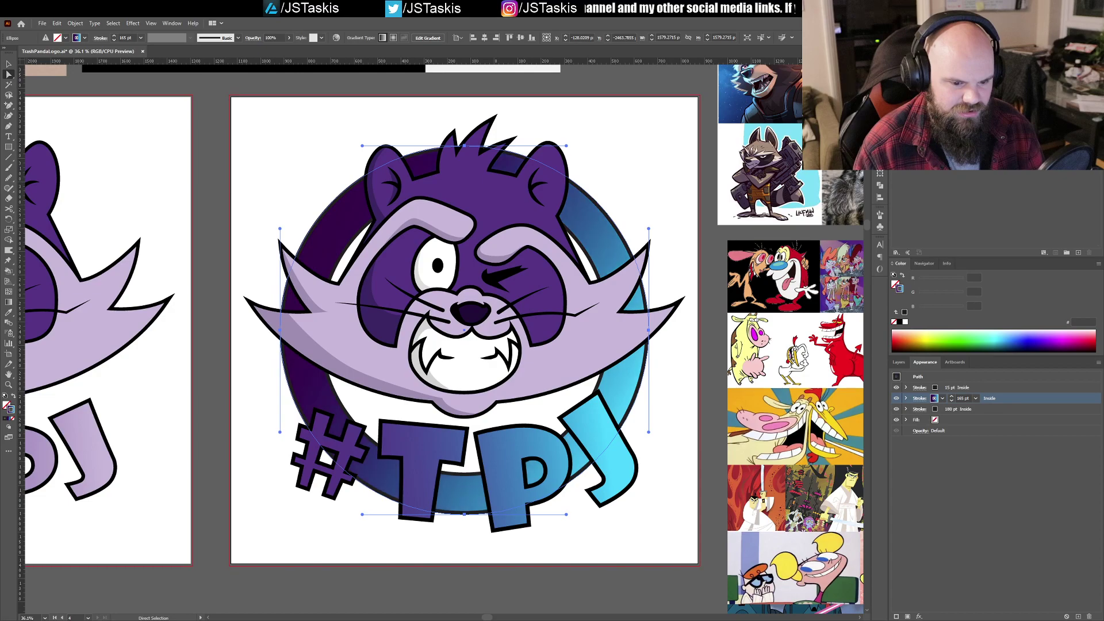
key("Down")
key("Down")
key("Down")
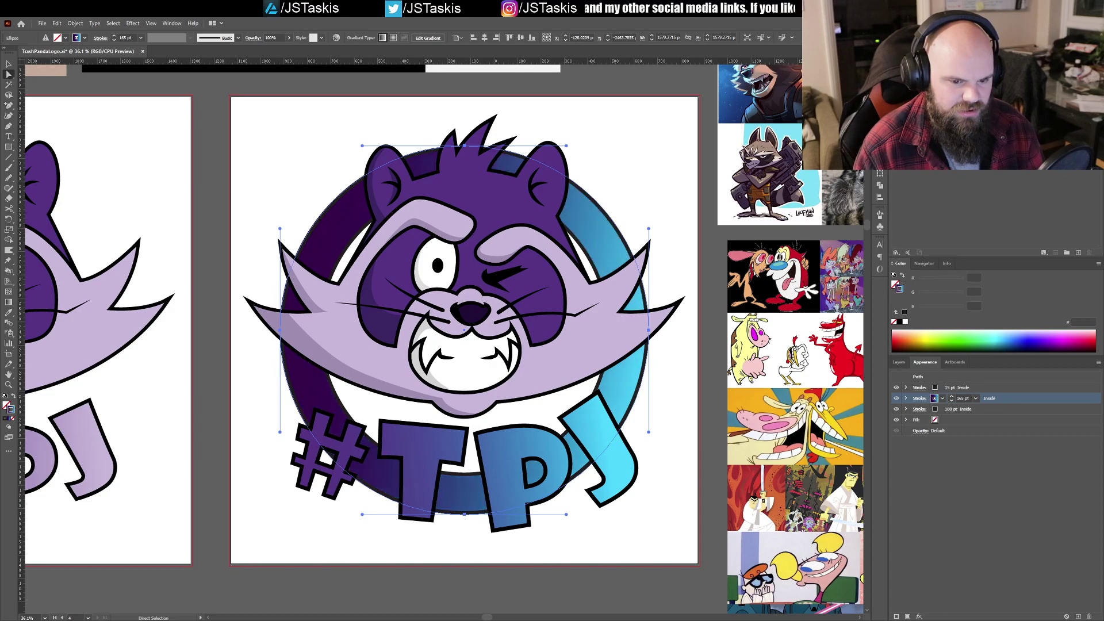
key("Up")
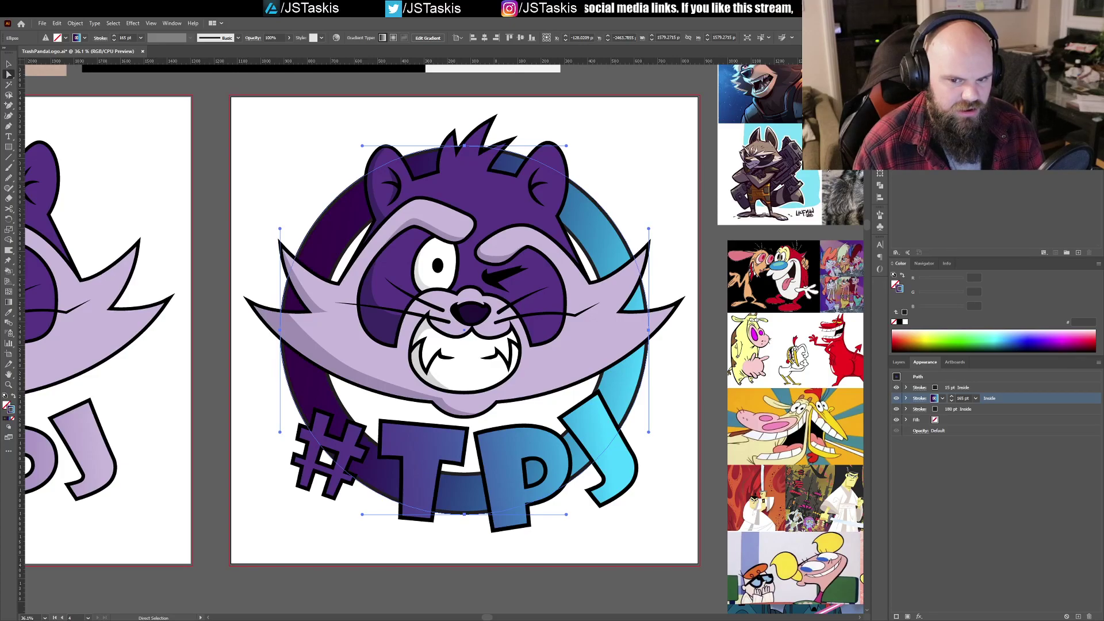
Step: Shift the ring gradient's colour balance so cyan covers more of the stroke
key("Up")
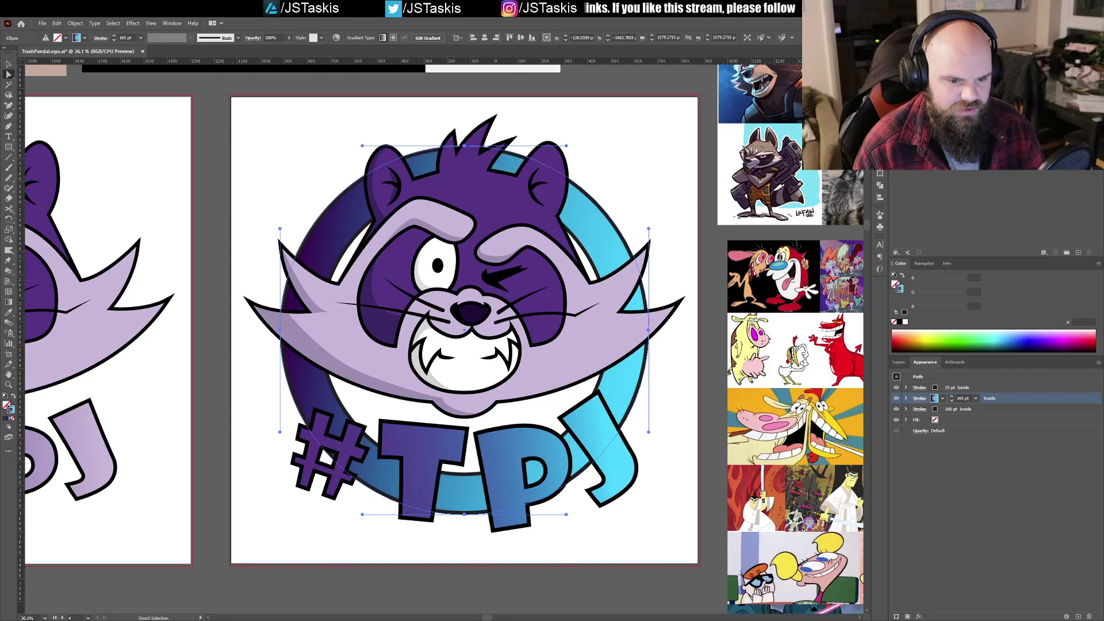
key("Up")
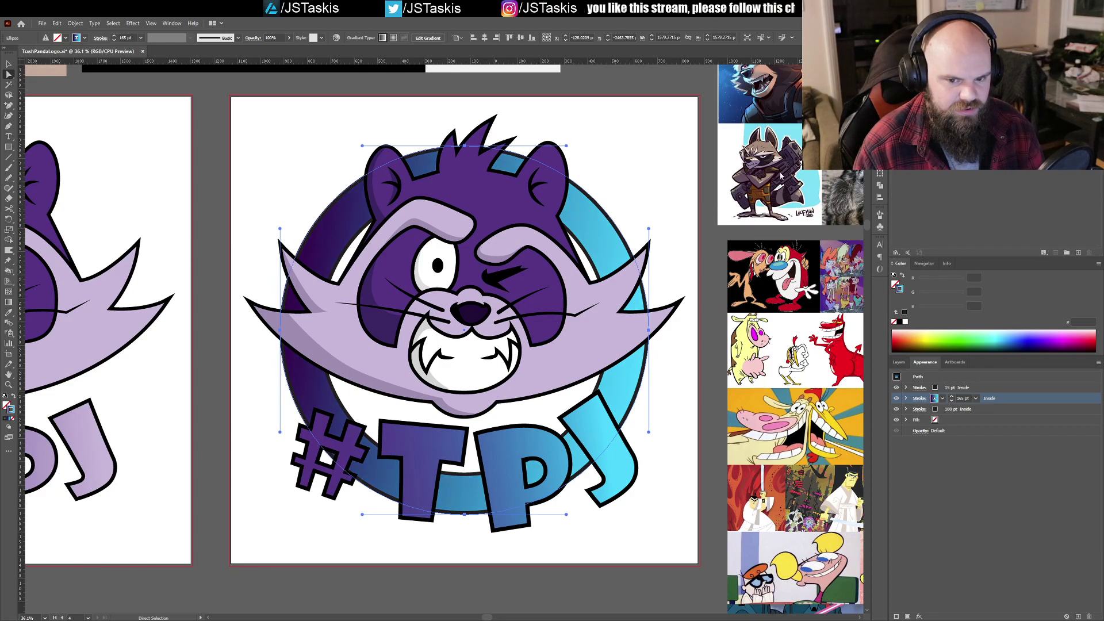
key("Up")
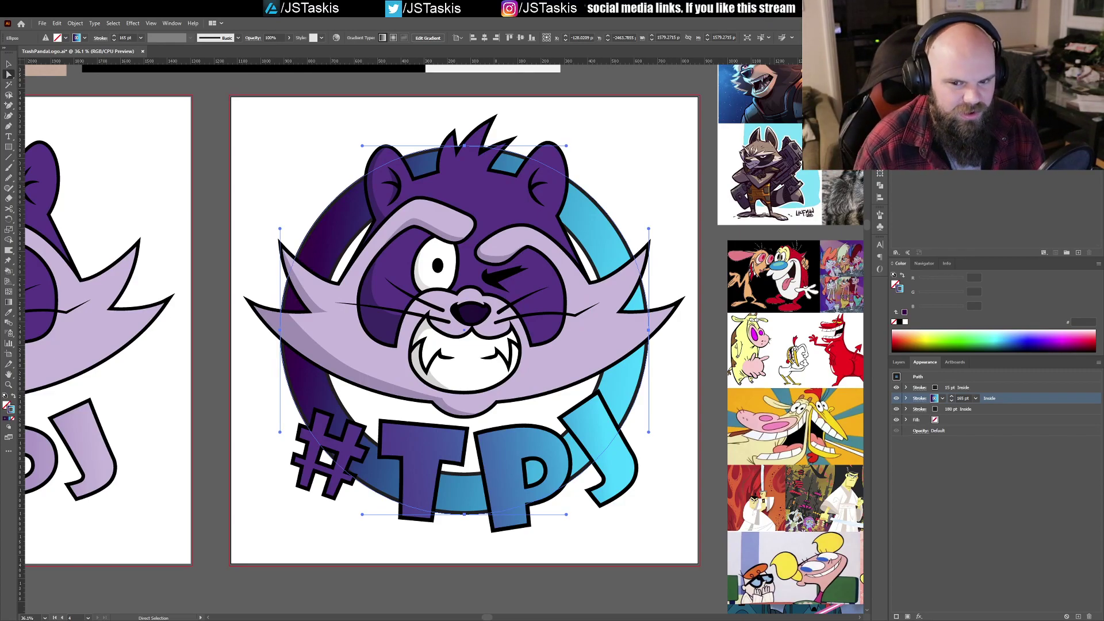
Step: Rotate the ring's gradient so that cyan sits at the ring's upper right and dark purple at its lower left
key("Up")
key("Up")
key("Up")
key("Up")
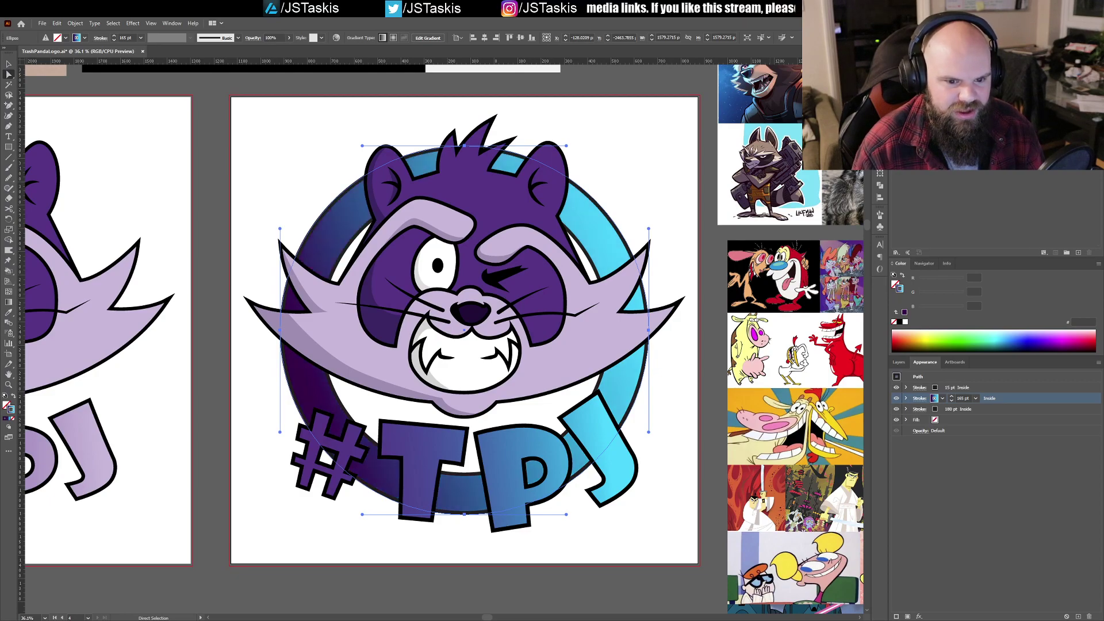
key("Up")
key("Up")
key("Up")
key("Up")
key("Up")
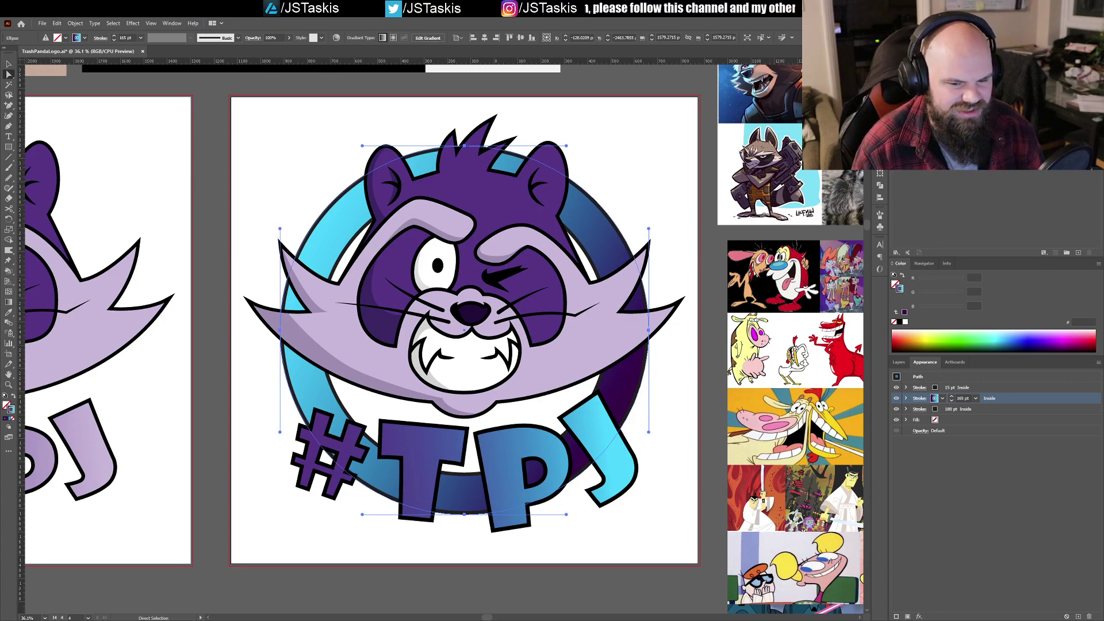
key("Up")
key("Up")
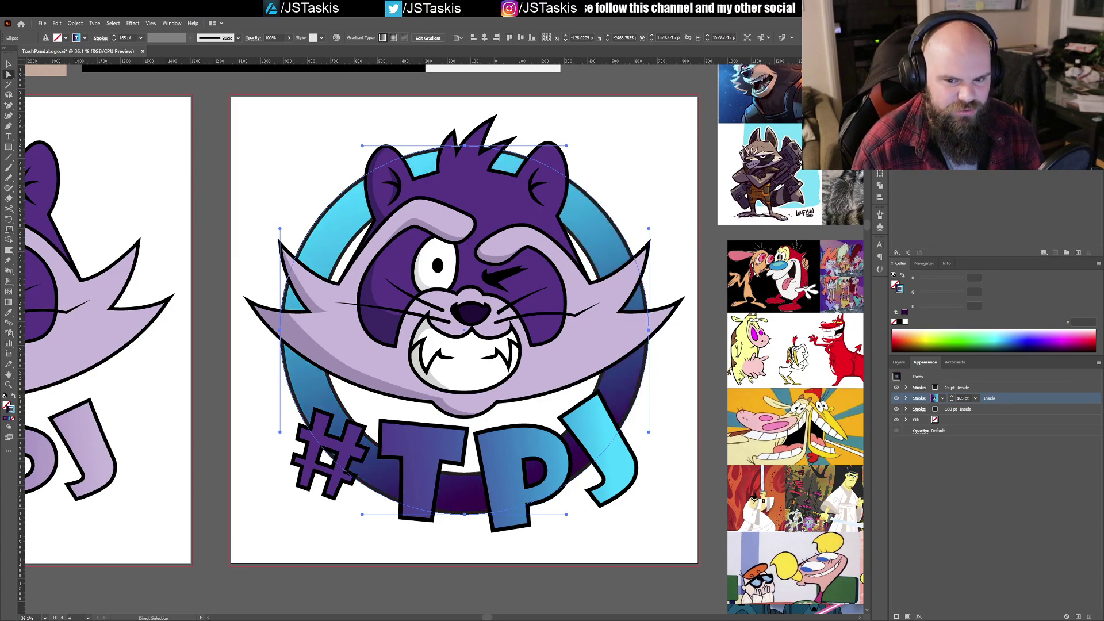
key("Down")
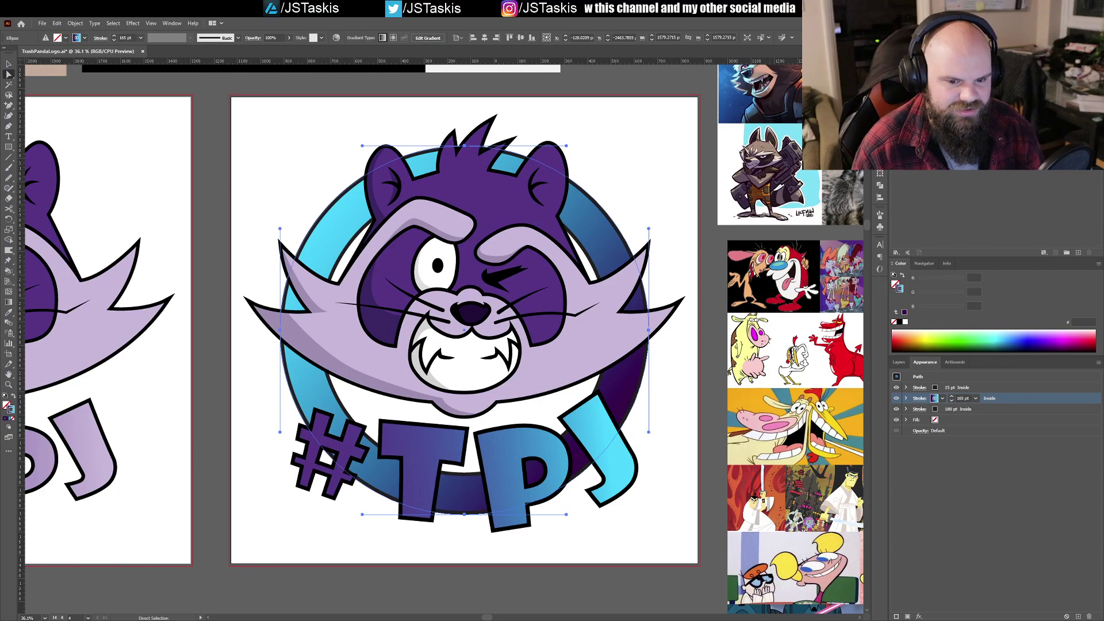
key("Up")
key("Up")
key("Down")
key("Up")
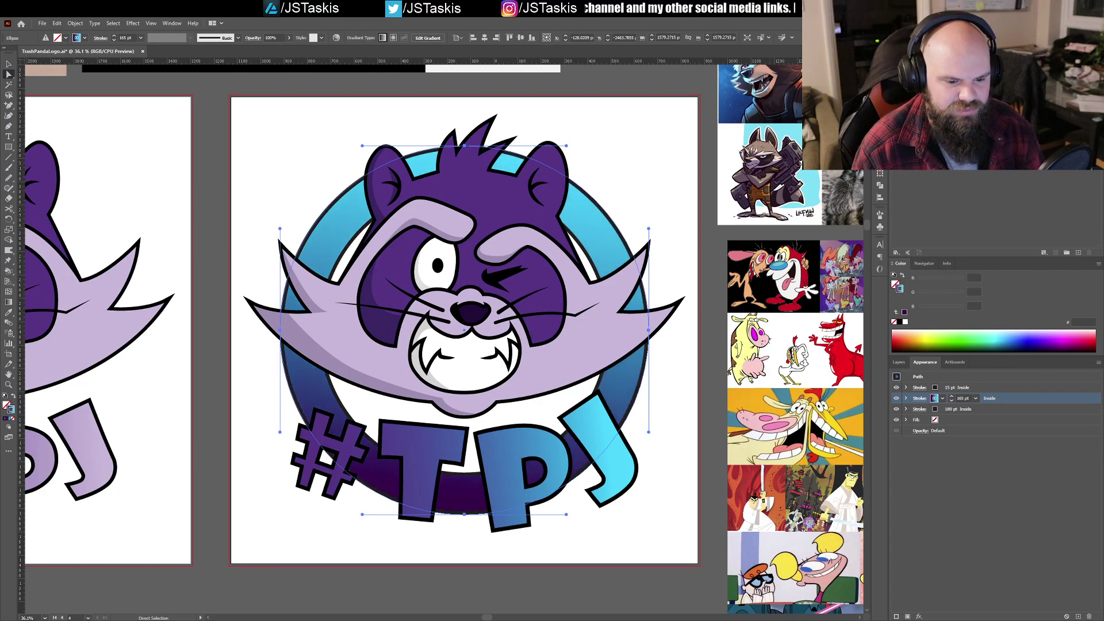
key("Up")
key("Up")
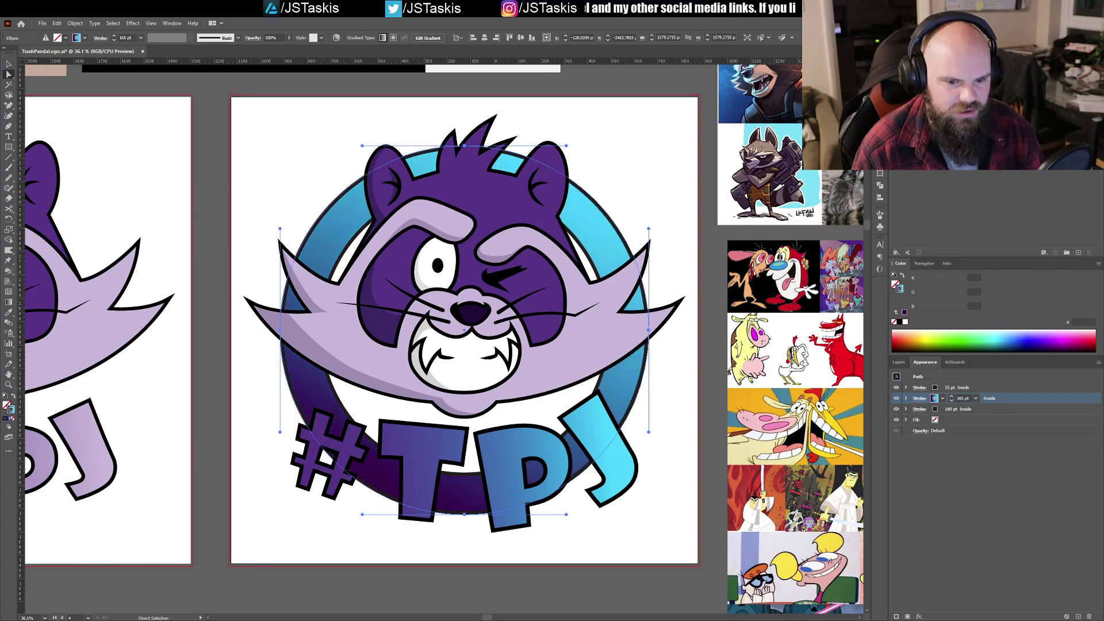
key("Down")
key("Up")
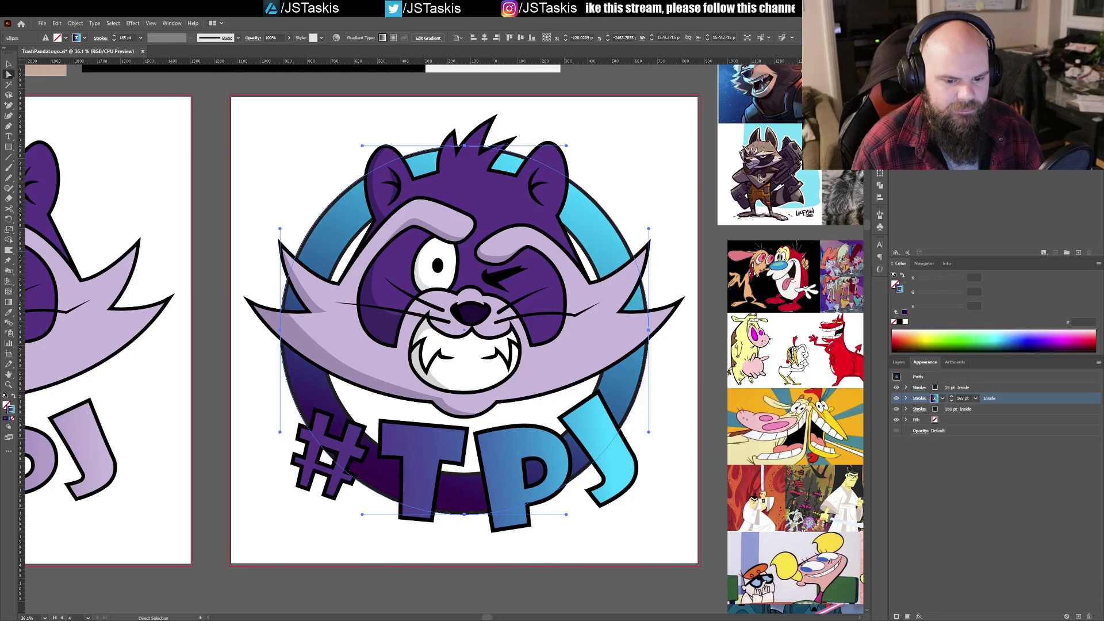
Step: Deselect the ring and select all four lettering shapes, the #, T, P and J
left_click(663, 392)
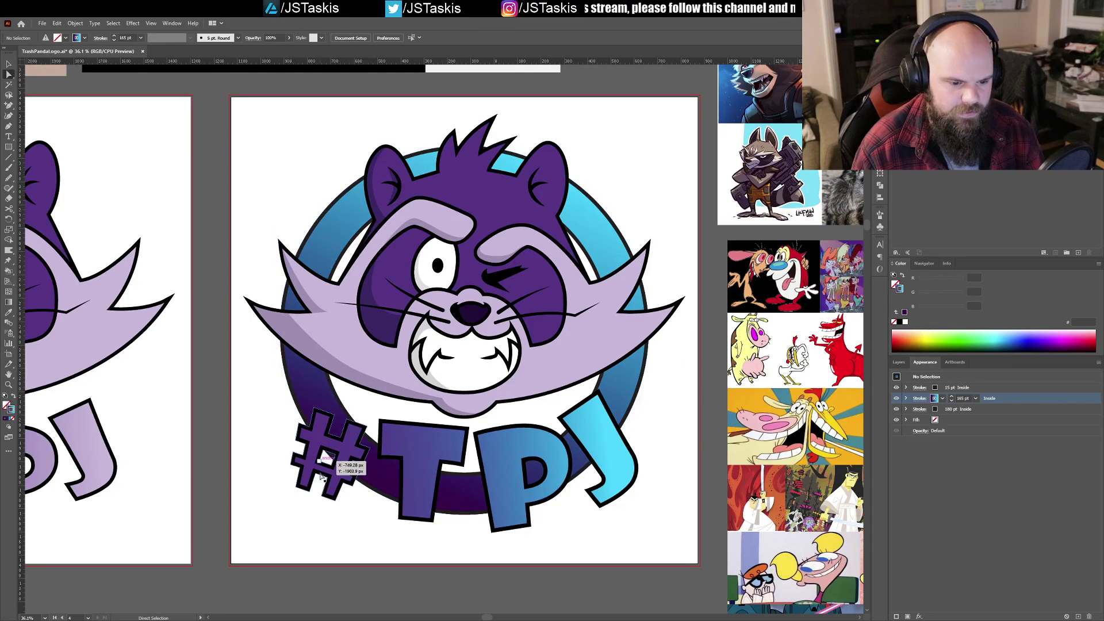
left_click(346, 458)
left_click(422, 460, "shift")
left_click(506, 469, "shift")
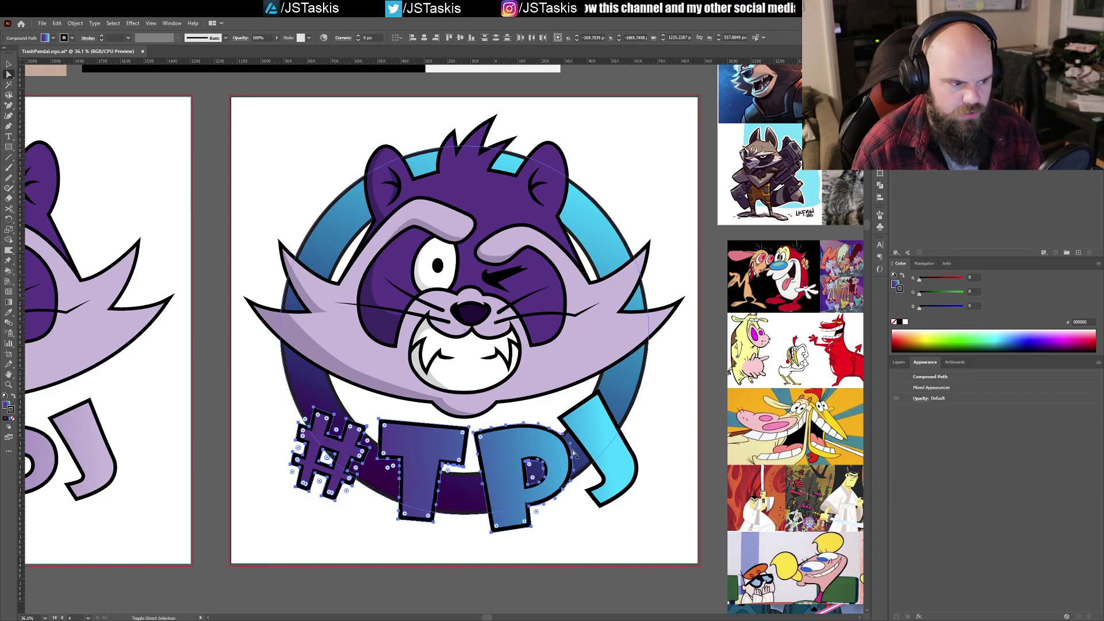
left_click(590, 457, "shift")
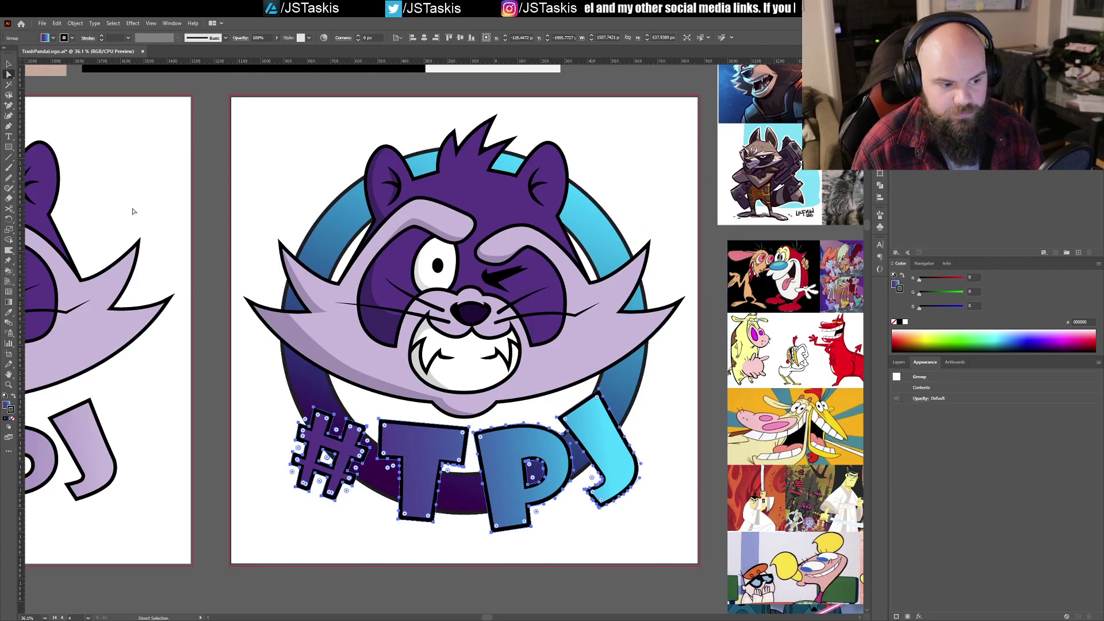
Step: Expand the #TPJ group and its Shapes subgroup to list the four lettering paths, with the Gradient tool active
left_click(9, 302)
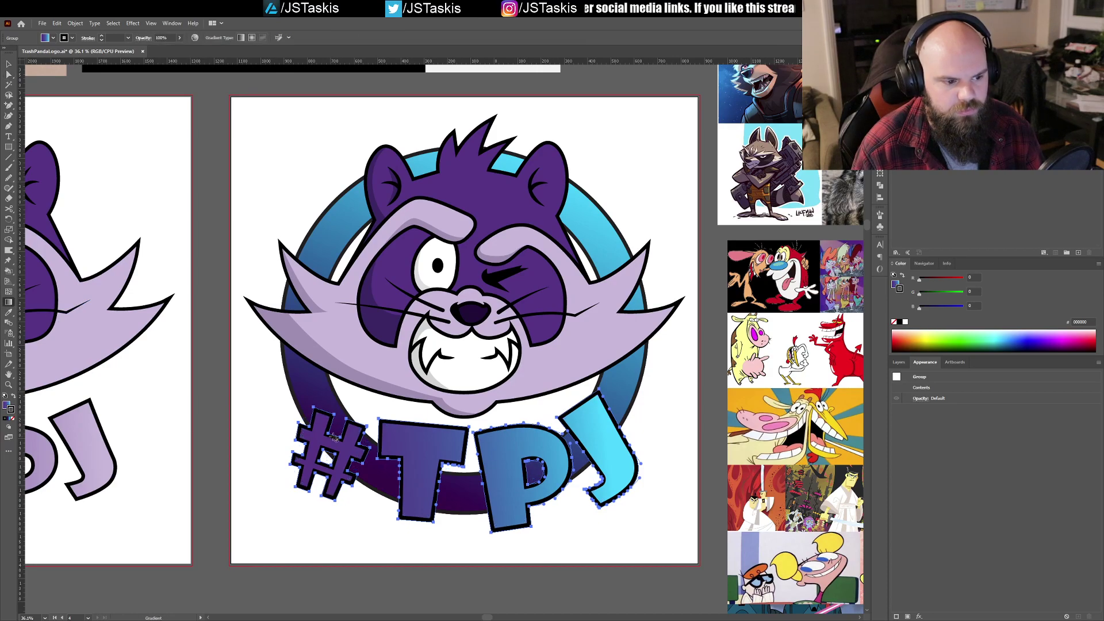
left_click(908, 376)
left_click(899, 362)
left_click(978, 439)
left_click(987, 423)
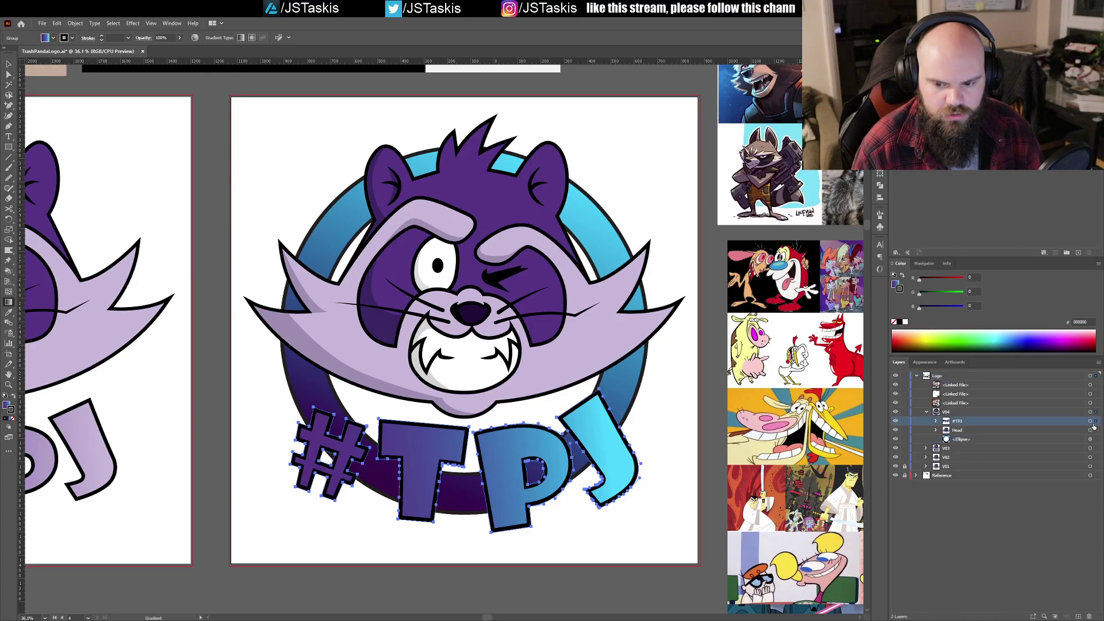
left_click(935, 423)
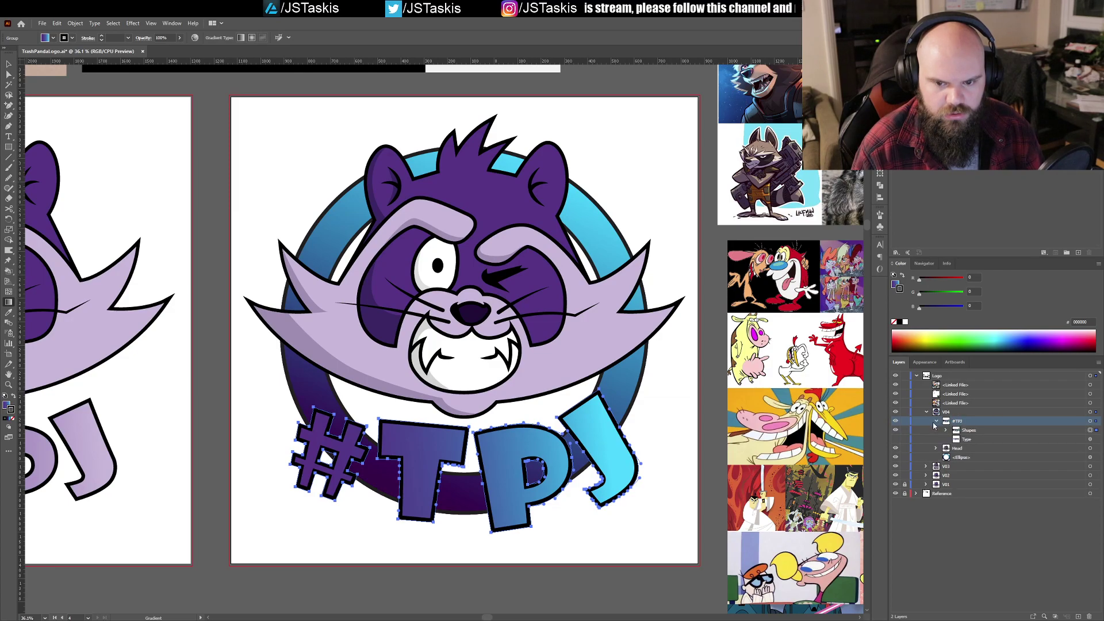
left_click(1023, 431)
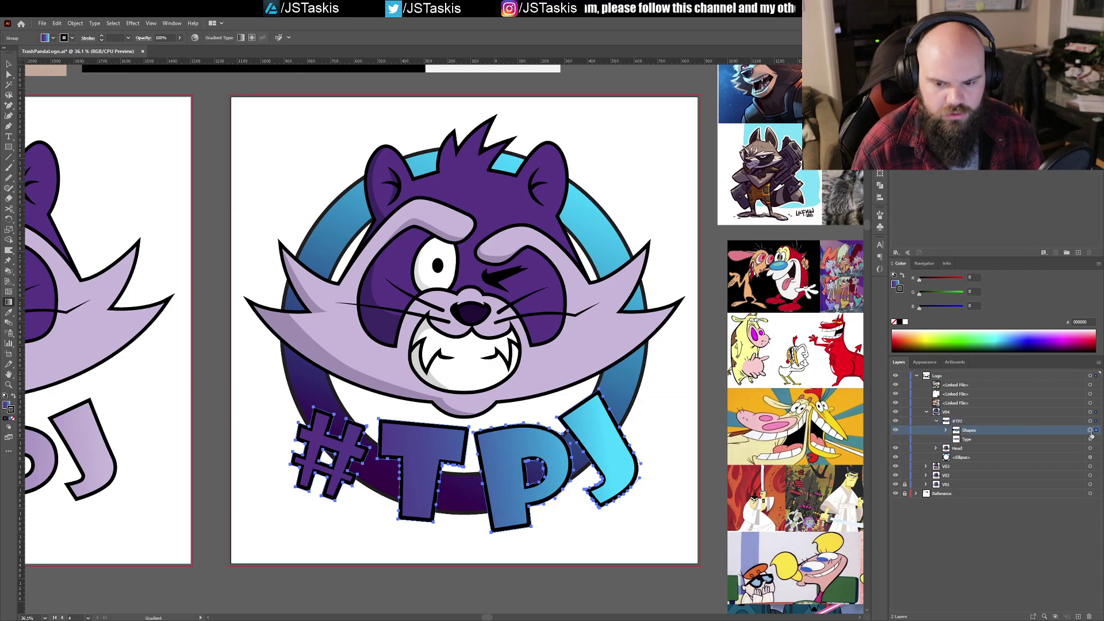
left_click(946, 430)
left_click(984, 442)
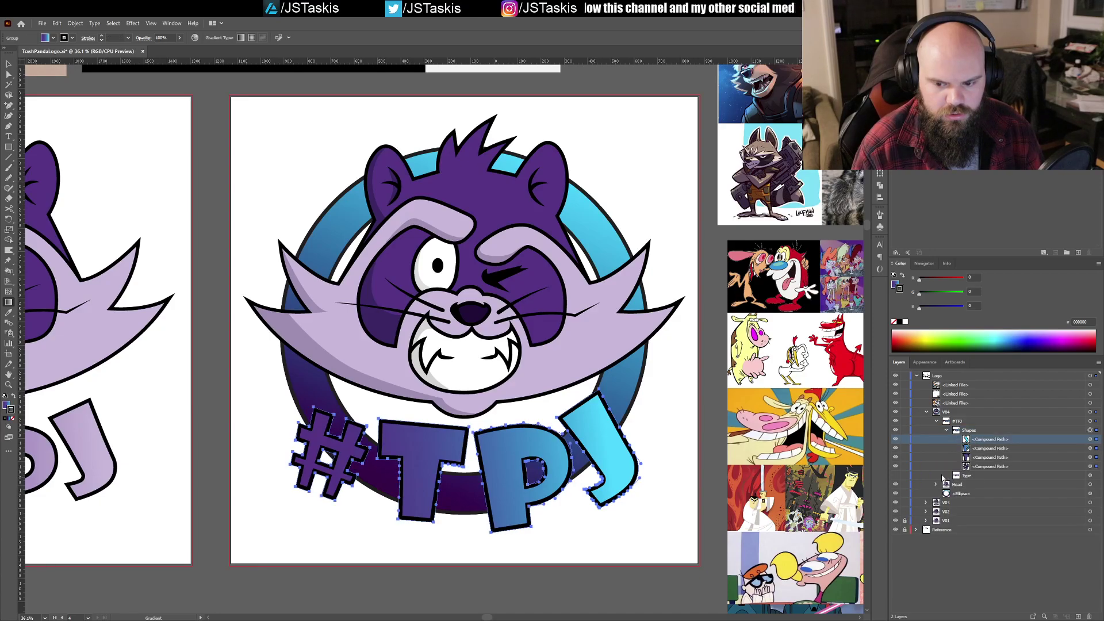
key("g")
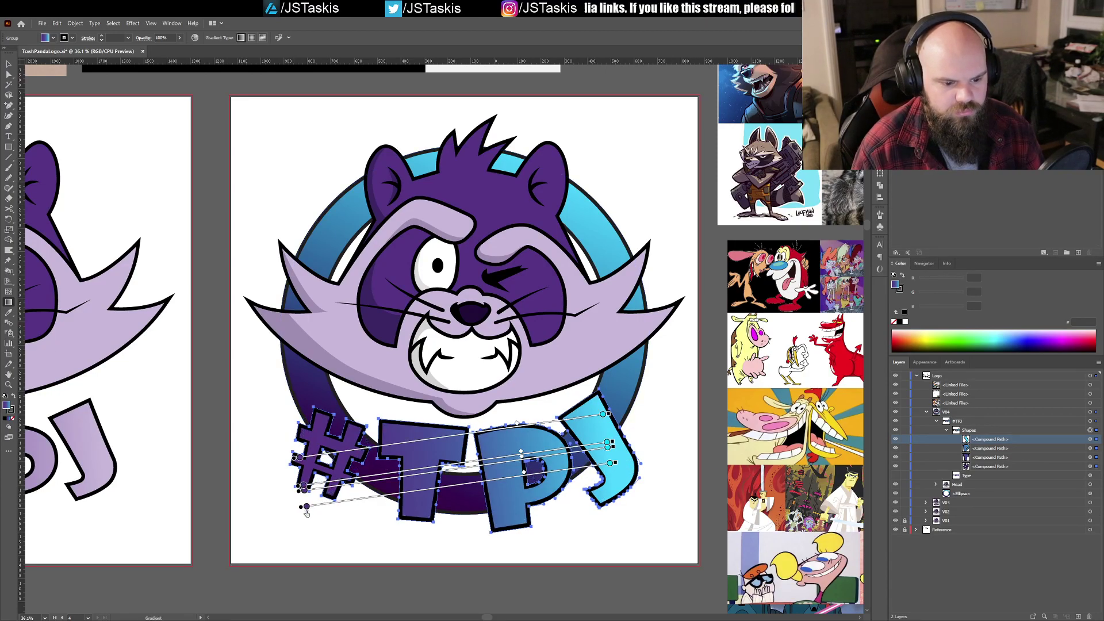
Step: Try diagonal gradients across the selected lettering, running from dark purple at the lower left to cyan at the upper right
left_click_drag(311, 519, 355, 496)
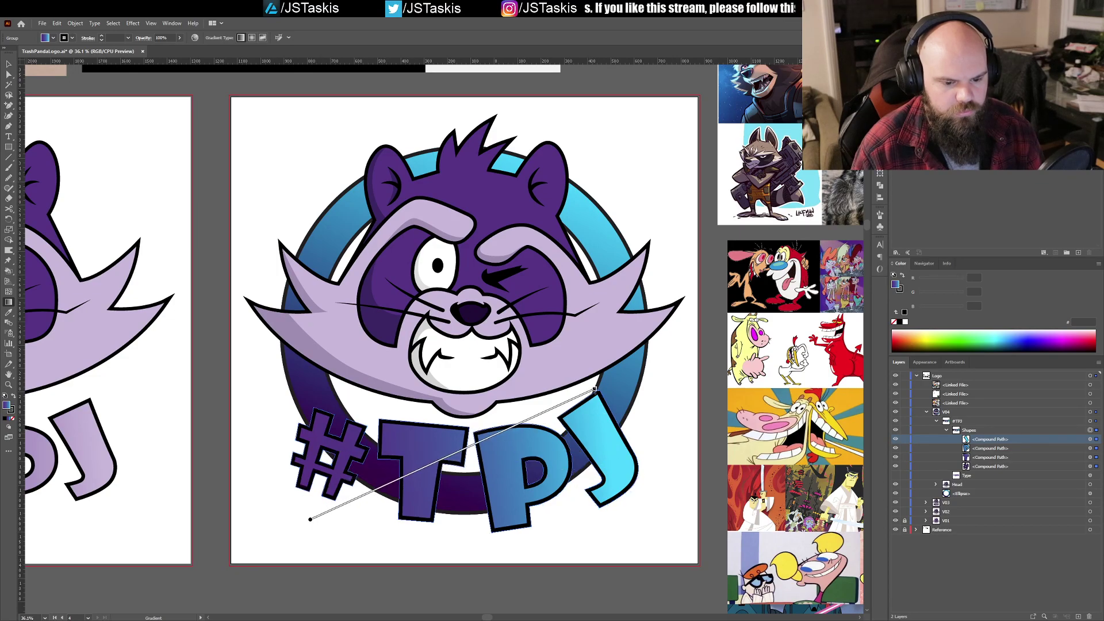
left_click_drag(325, 553, 595, 439)
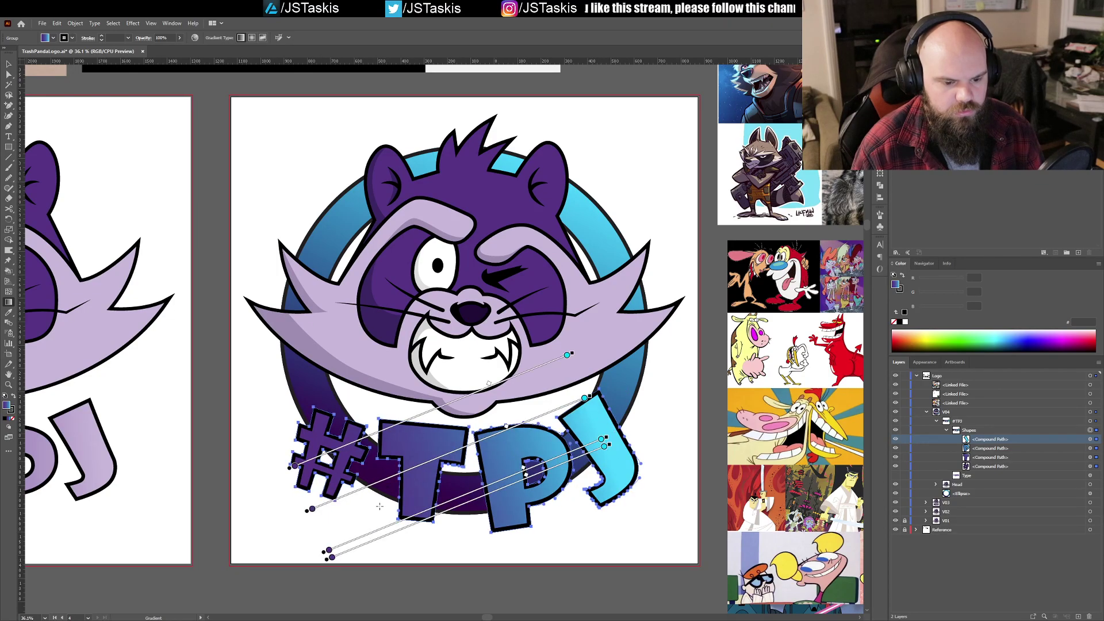
mouse_move(361, 522)
left_mouse_down()
mouse_move(549, 426)
mouse_move(518, 440)
mouse_move(437, 440)
left_mouse_up()
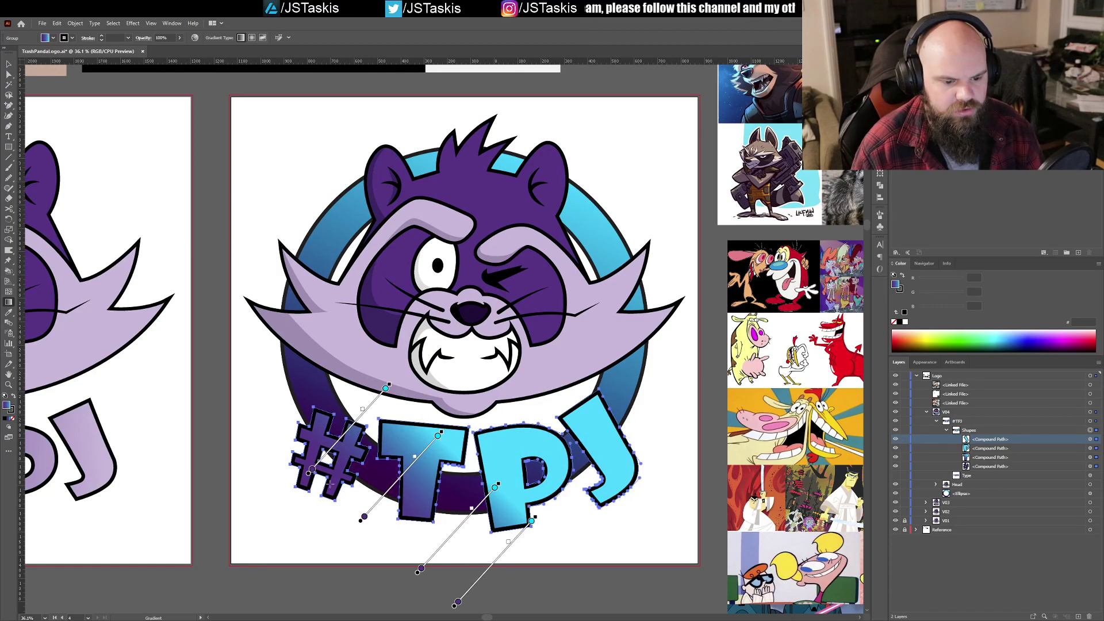
Step: Try shorter, steeper slanted gradients on the lettering, with purple at the base and cyan at the top
left_click_drag(419, 506, 463, 431)
mouse_move(420, 511)
left_mouse_down()
mouse_move(422, 475)
mouse_move(391, 494)
mouse_move(414, 457)
left_mouse_up()
left_click_drag(449, 520, 475, 451)
left_click_drag(509, 522, 521, 456)
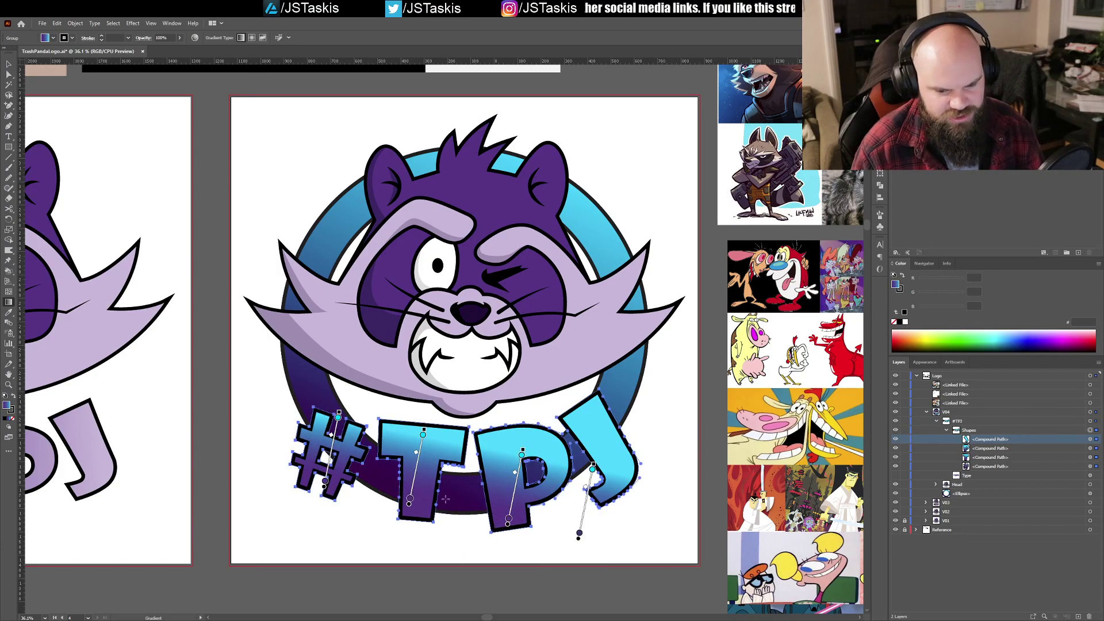
mouse_move(403, 515)
left_mouse_down()
mouse_move(429, 430)
mouse_move(441, 440)
left_mouse_up()
mouse_move(407, 516)
left_mouse_down()
mouse_move(427, 467)
mouse_move(400, 494)
mouse_move(429, 427)
left_mouse_up()
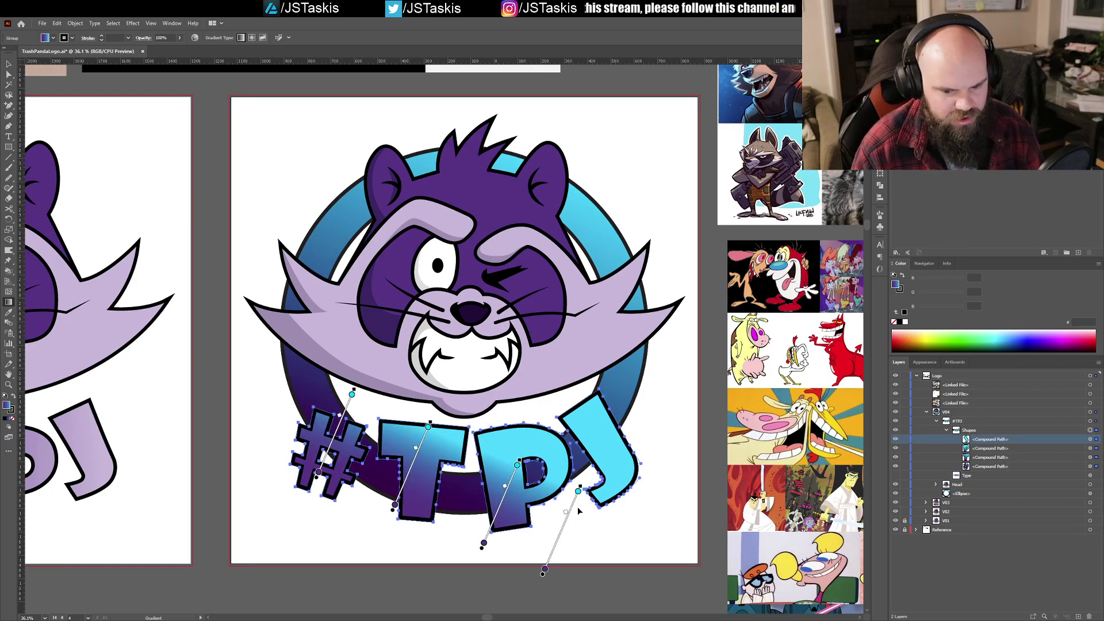
left_click_drag(328, 493, 351, 434)
Step: Apply a vertical gradient to all the lettering, purple at the base and cyan at the top, and deselect it
left_click_drag(510, 512, 509, 446)
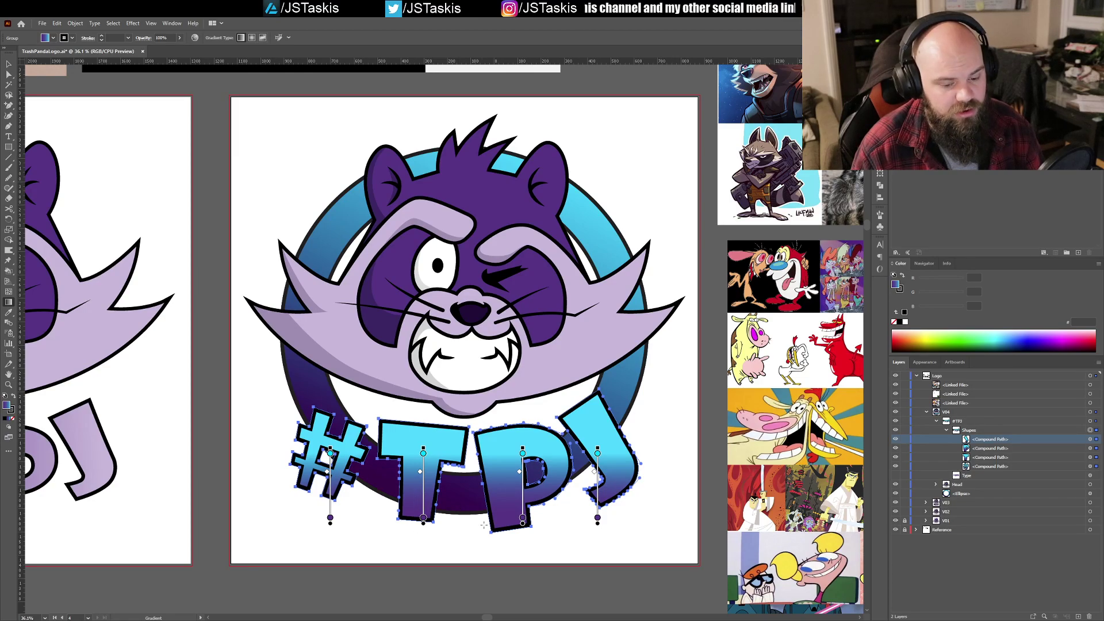
left_click_drag(410, 505, 411, 425)
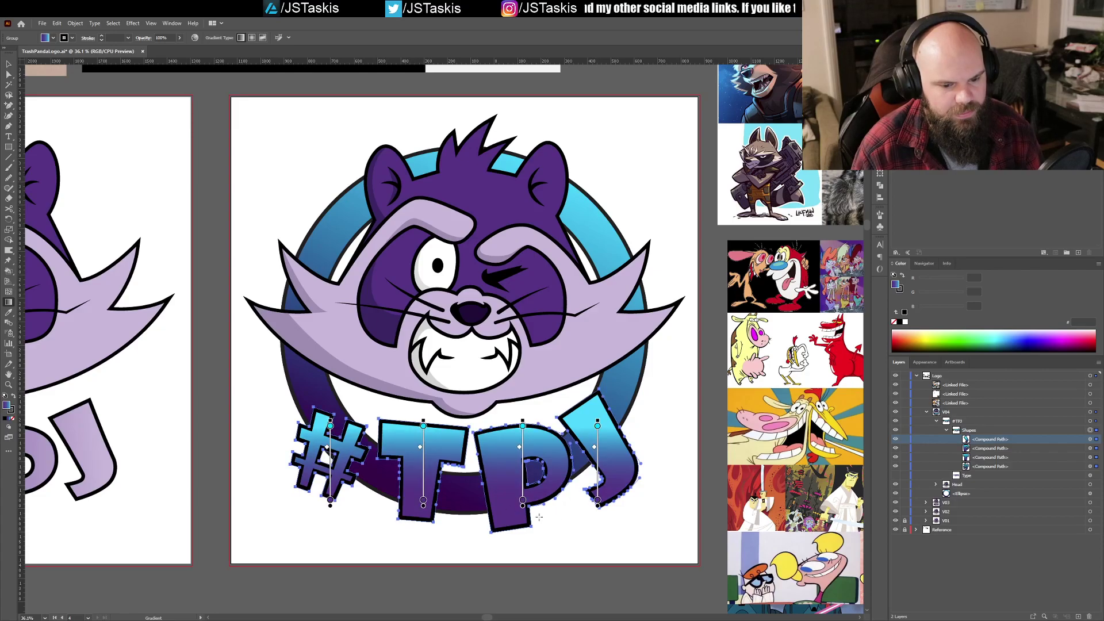
key("a")
left_click(651, 524)
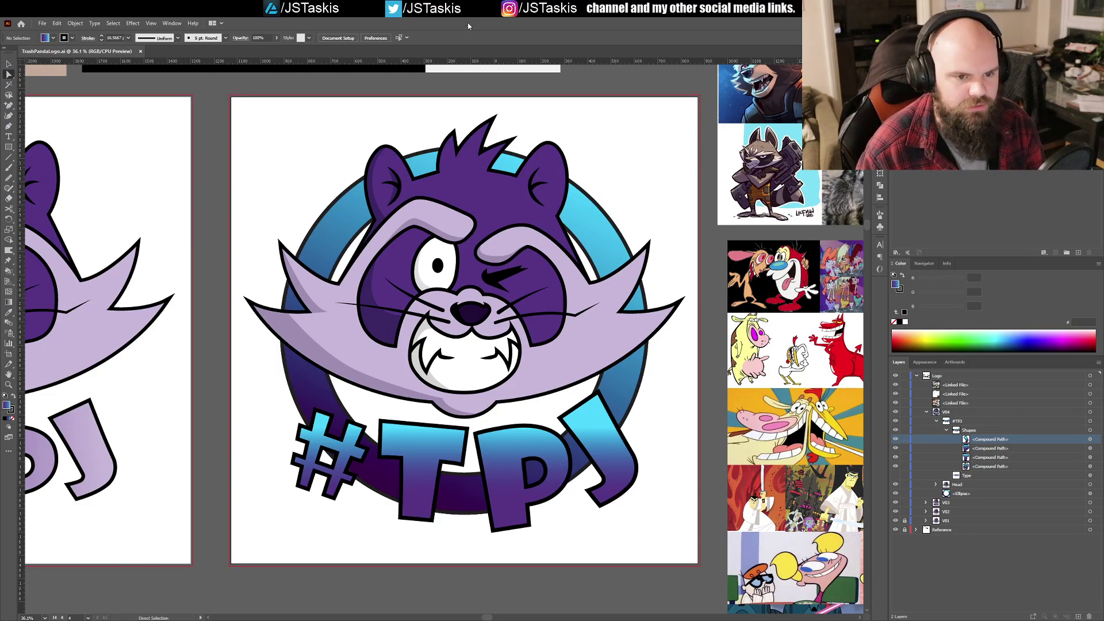
Step: Collapse the lettering groups, select the Head group's artwork, and expand that group to list its parts
left_click_drag(586, 277, 565, 274)
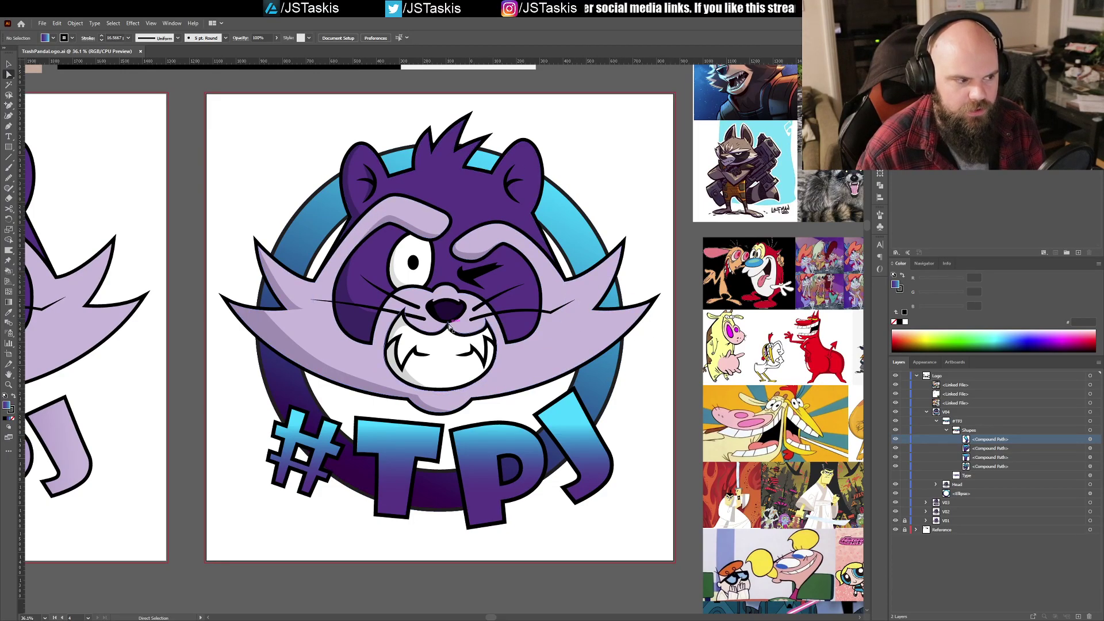
left_click(947, 430)
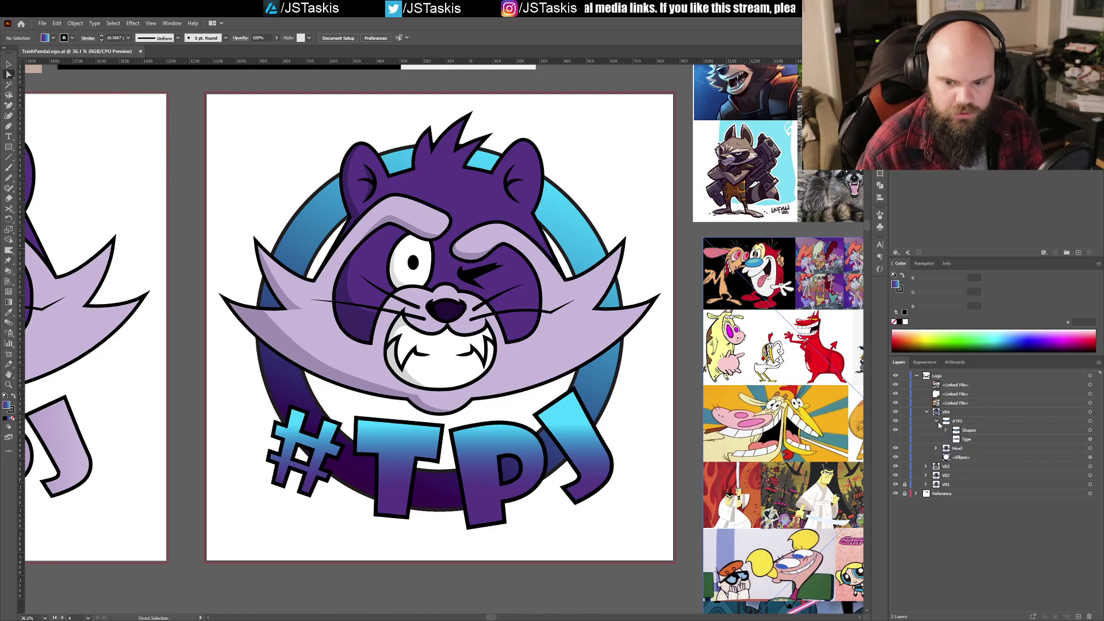
left_click(937, 421)
left_click(966, 435)
left_click(1090, 430)
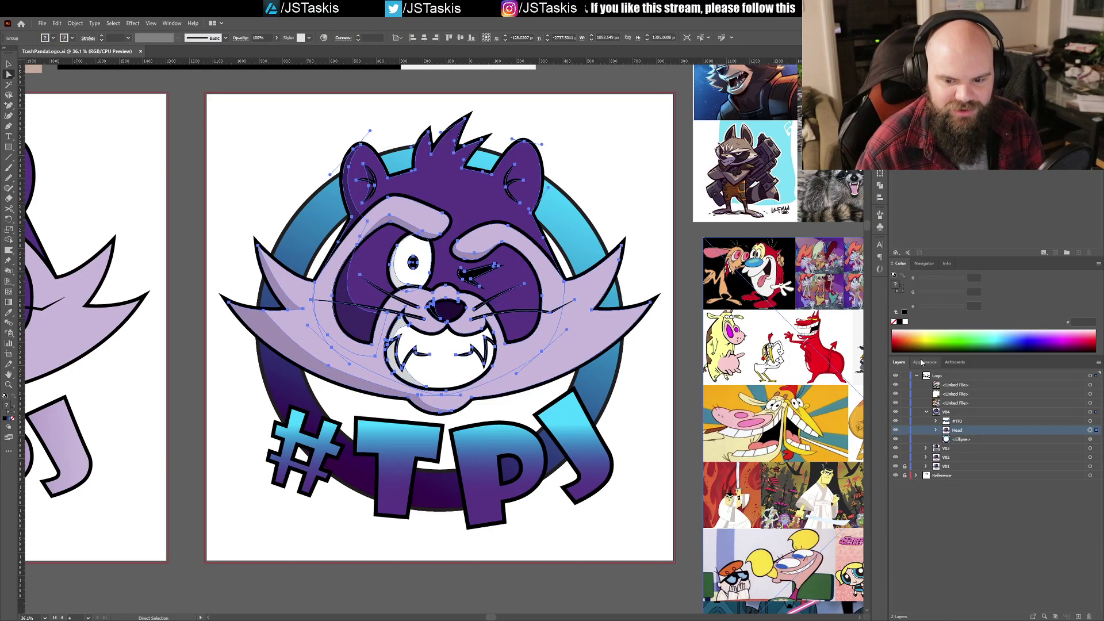
left_click(921, 362)
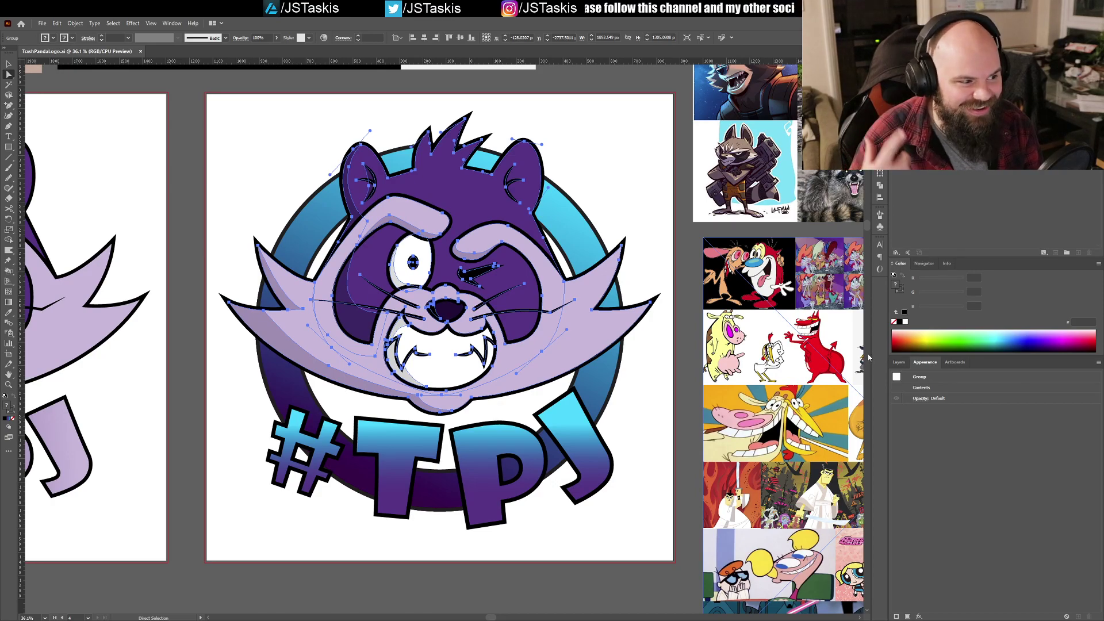
left_click(899, 362)
left_click(937, 430)
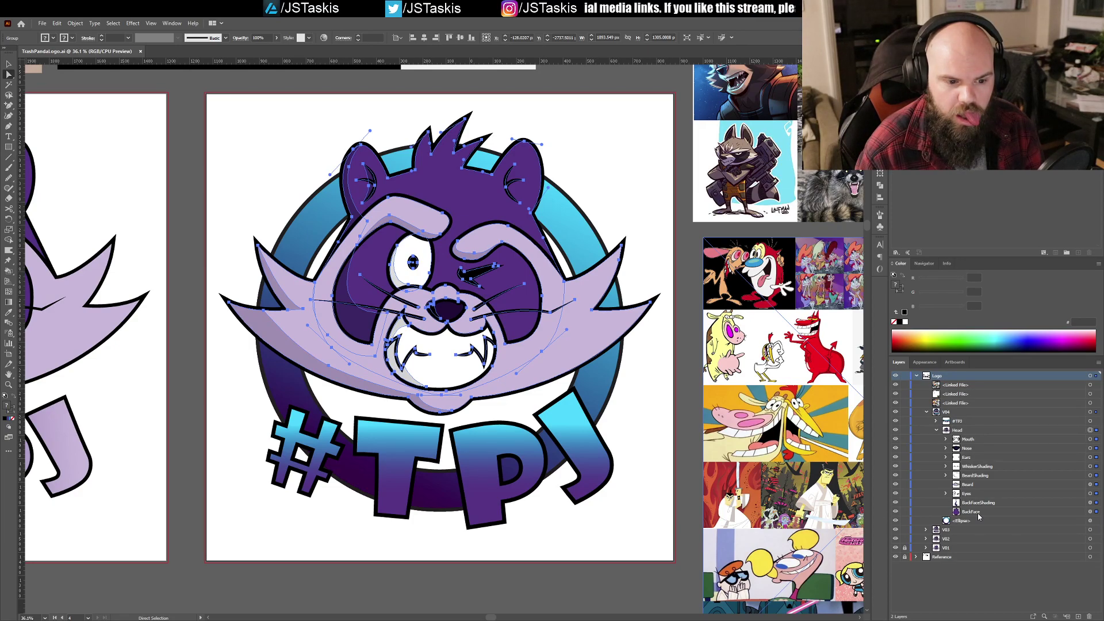
Step: Select the artwork of both the BackFace and Beard paths in the Head group
left_click(980, 513)
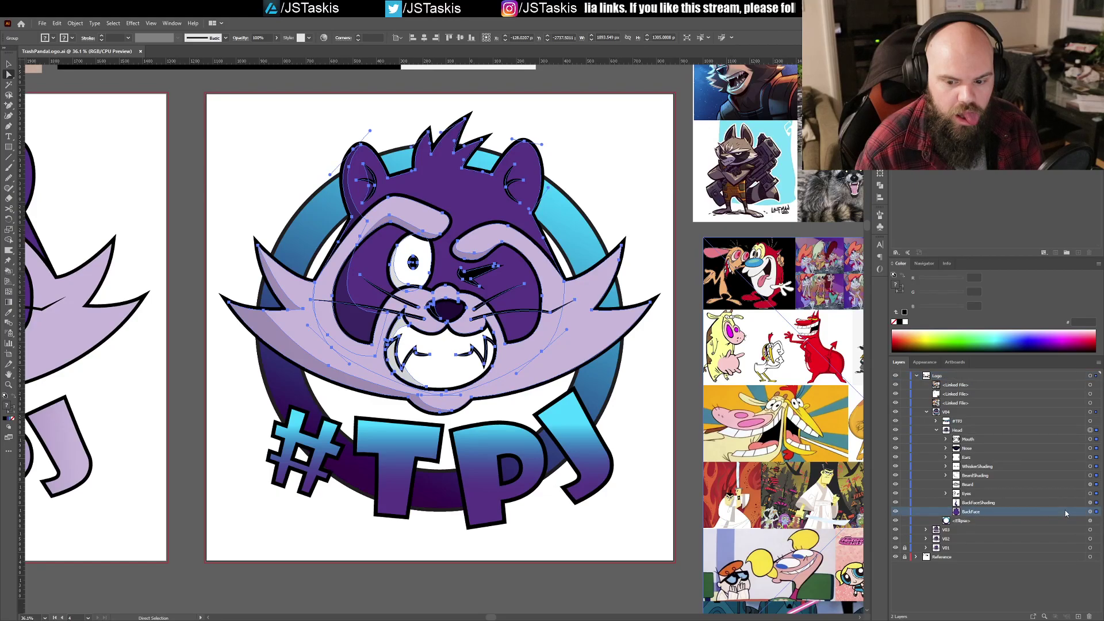
left_click(1090, 512)
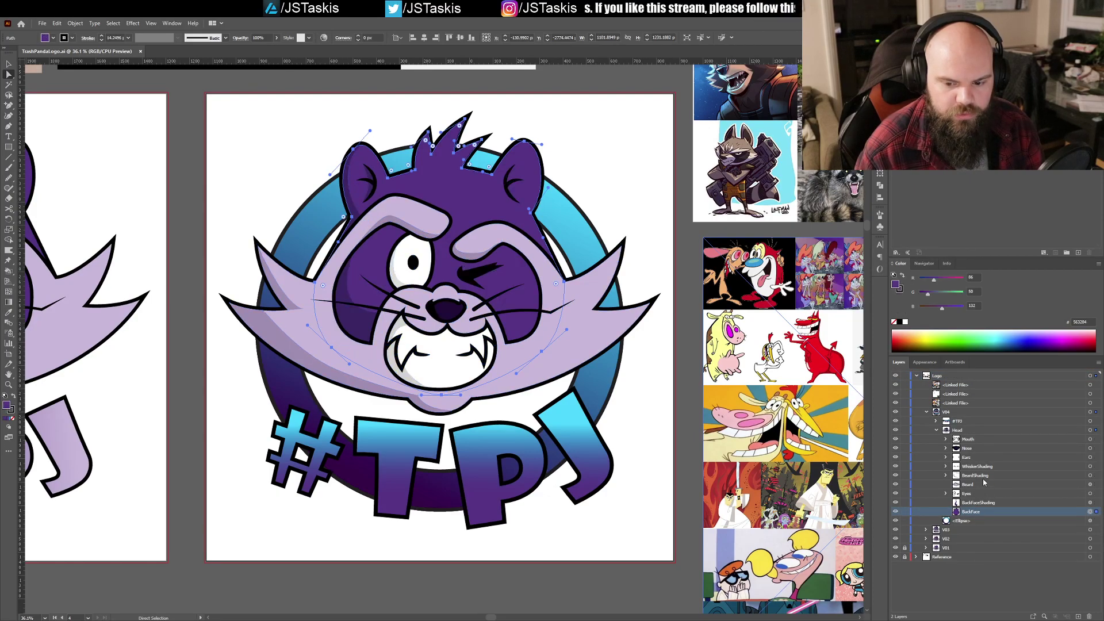
left_click(982, 484, "shift")
left_click(1095, 486, "shift")
Step: Try duplicating the whole range of layer items from Beard down to BackFace
left_click(1043, 511, "shift")
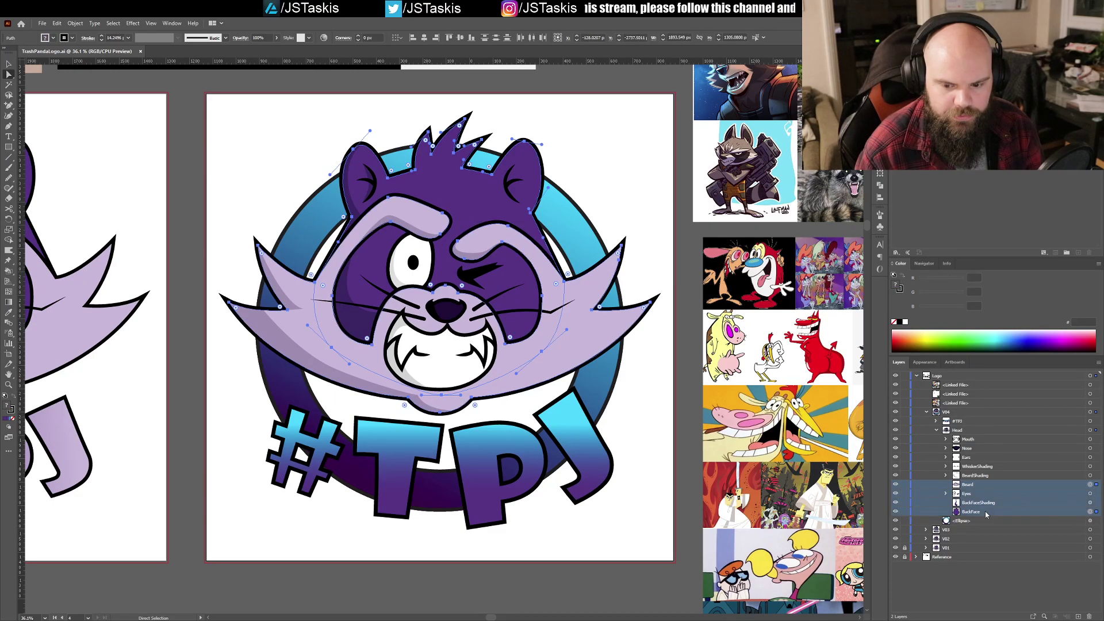
left_click(1079, 617)
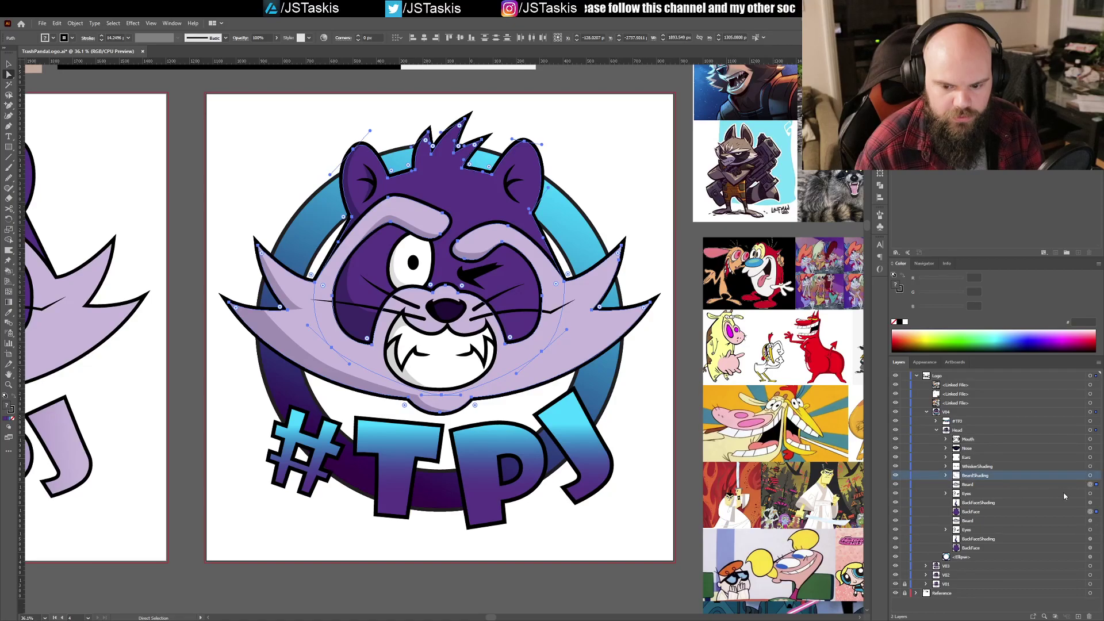
key("ctrl+z")
Step: Duplicate only the Beard and BackFace paths and move the copies to the top of the Logo layer
left_click(1016, 512)
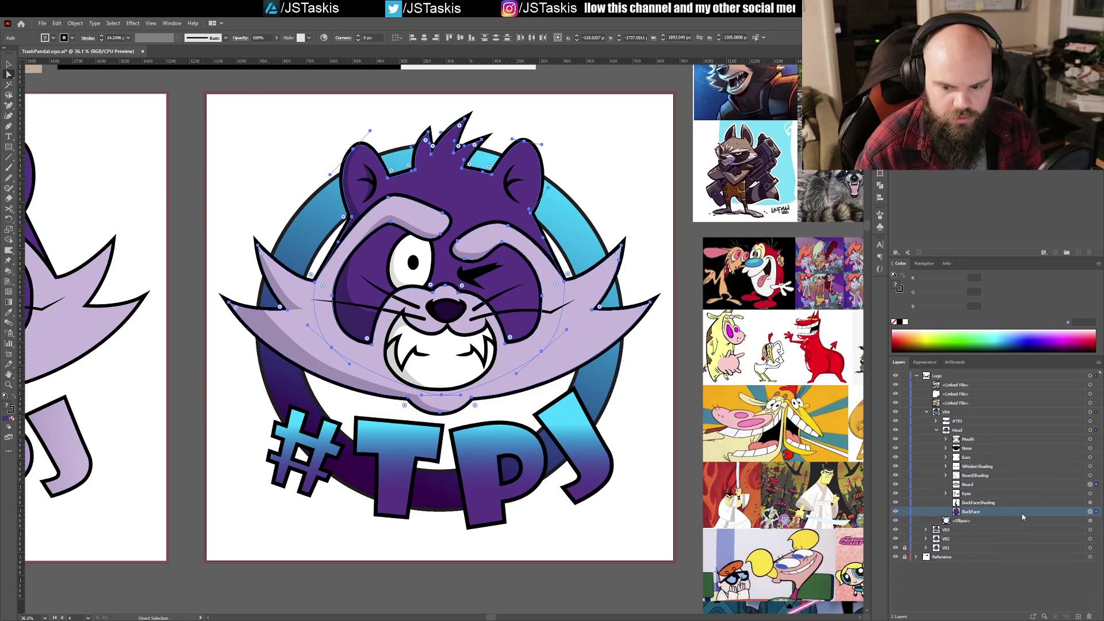
left_click(1006, 485, "ctrl")
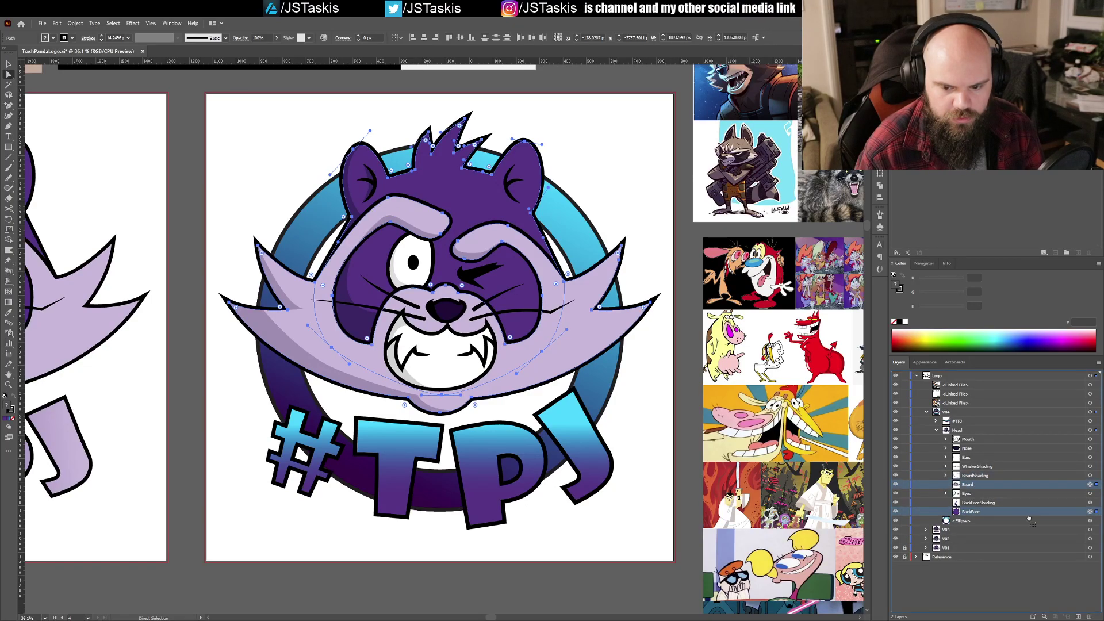
left_click_drag(1080, 609, 1079, 610)
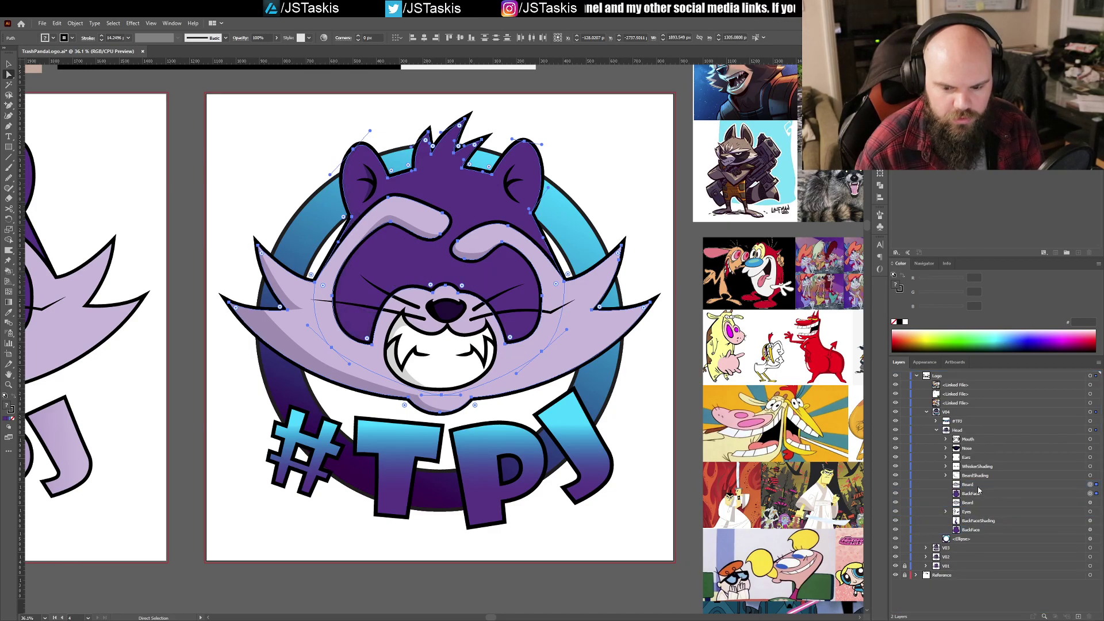
left_click_drag(972, 496, 955, 382)
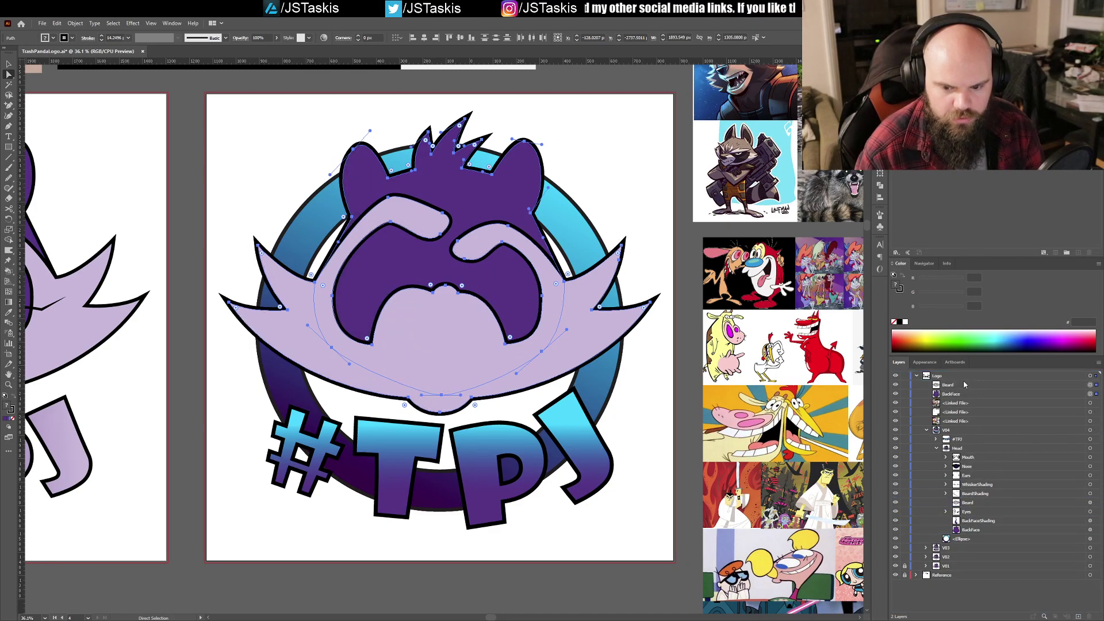
Step: Merge the two copies into one head silhouette with Shape Builder and place it in the Head group beneath BackFace
key("shift+m")
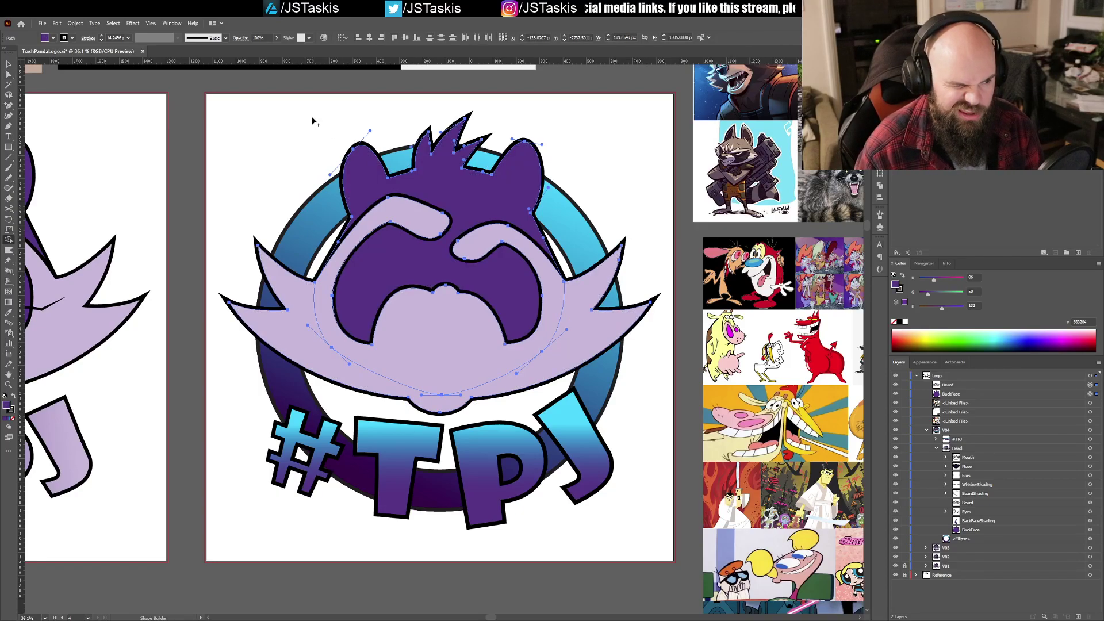
left_click_drag(329, 120, 584, 408)
left_click_drag(957, 385, 970, 520)
Step: Rename the merged silhouette path as BackPlateForGlow
double_click(969, 521)
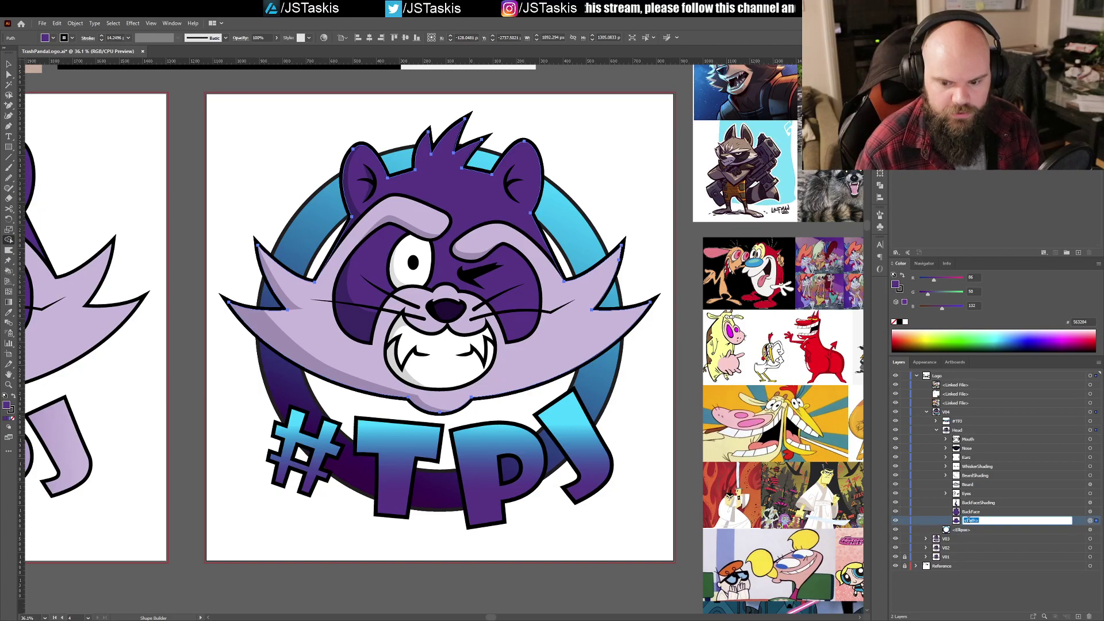
type("BackPla")
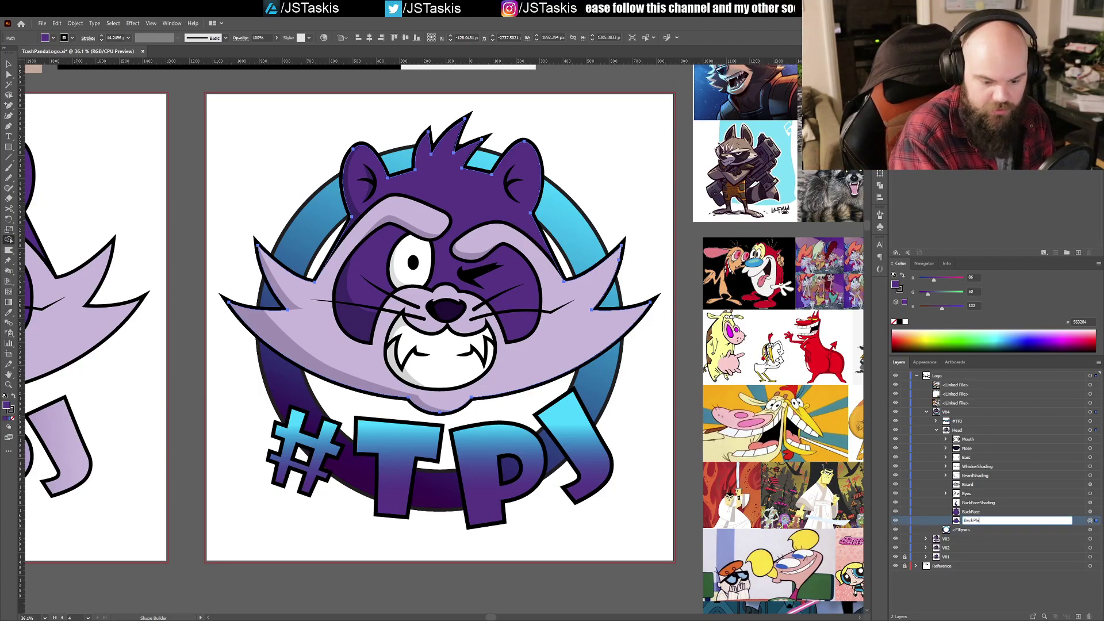
type("teForGlo")
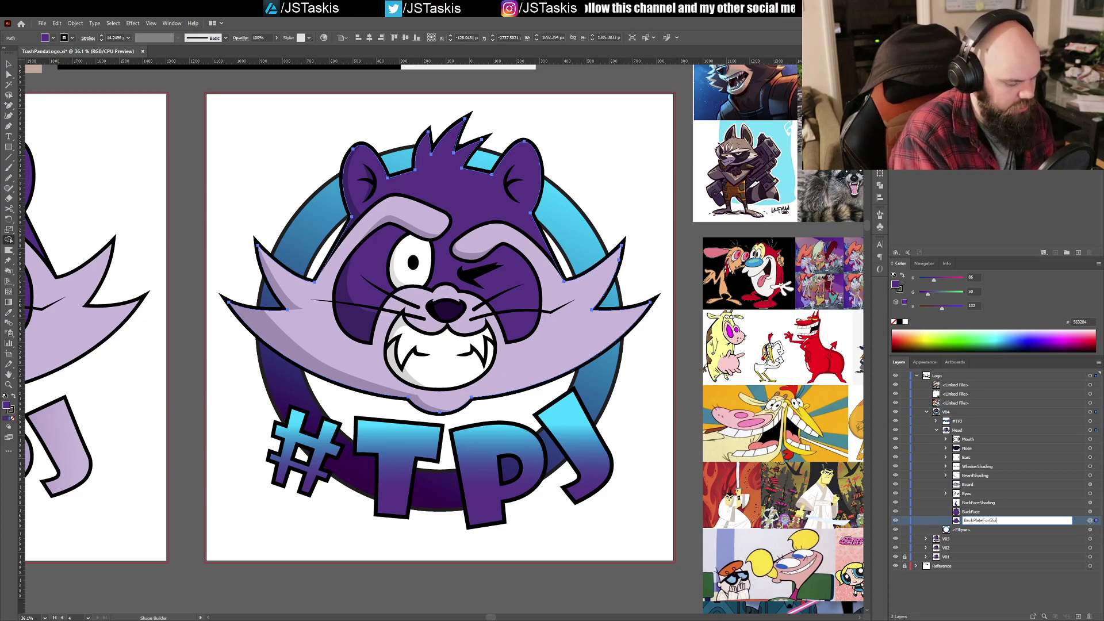
type("w")
key("Return")
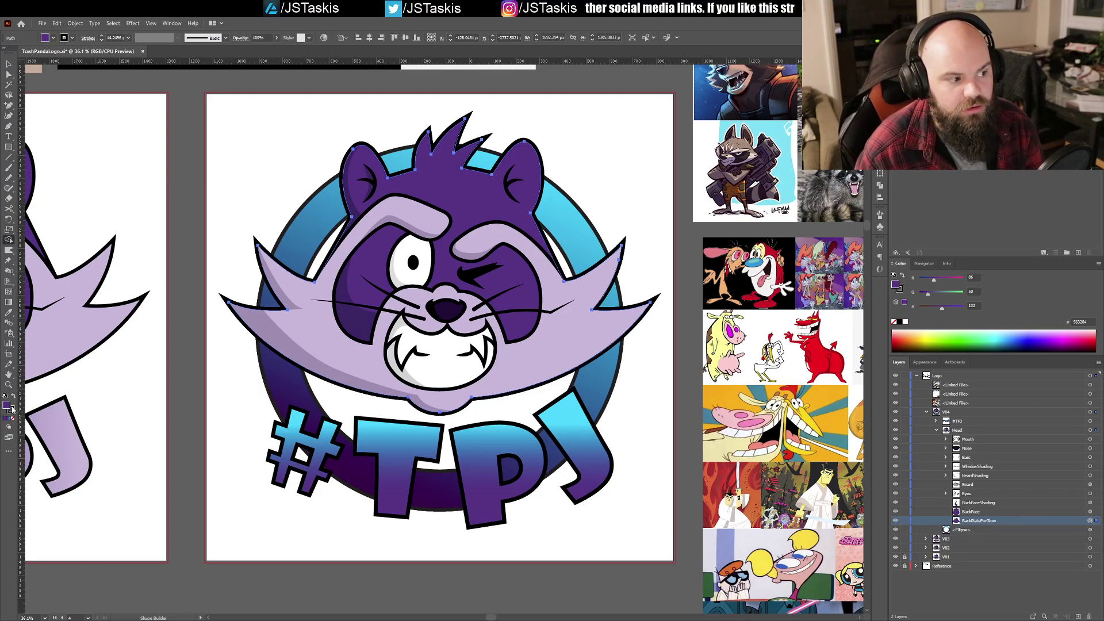
Step: Remove both the fill and the stroke from the BackPlateForGlow path
key("x")
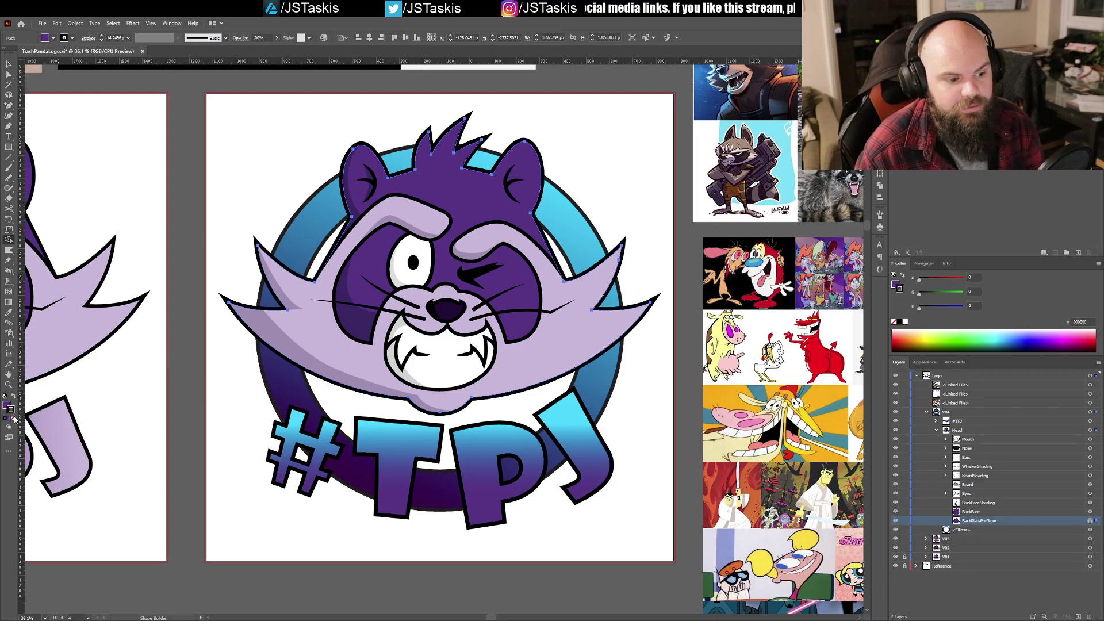
left_click(13, 420)
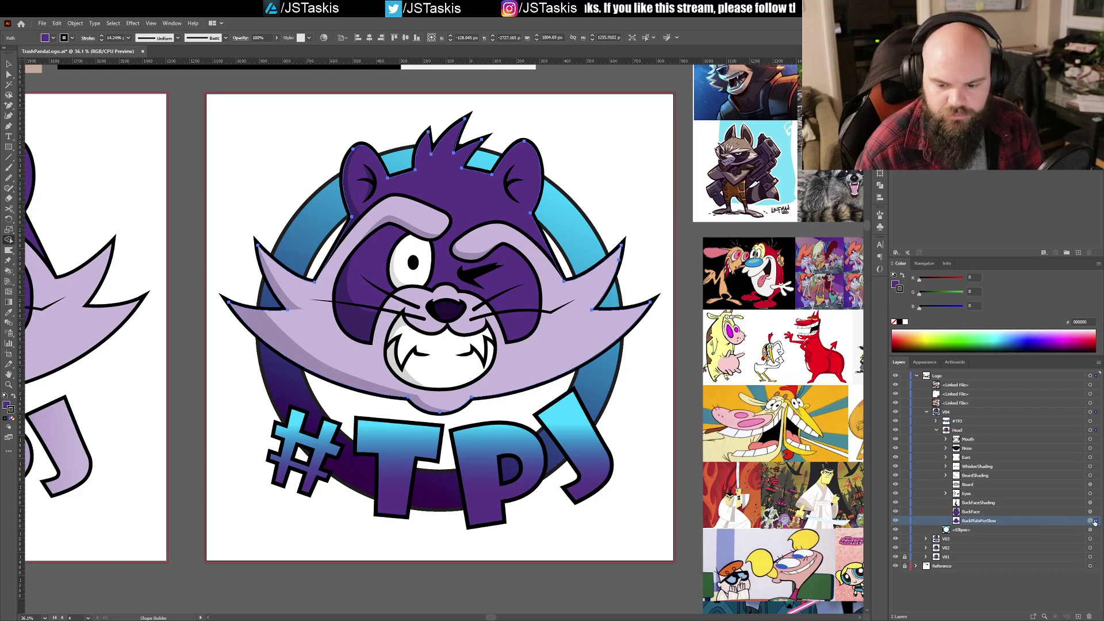
left_click(7, 407)
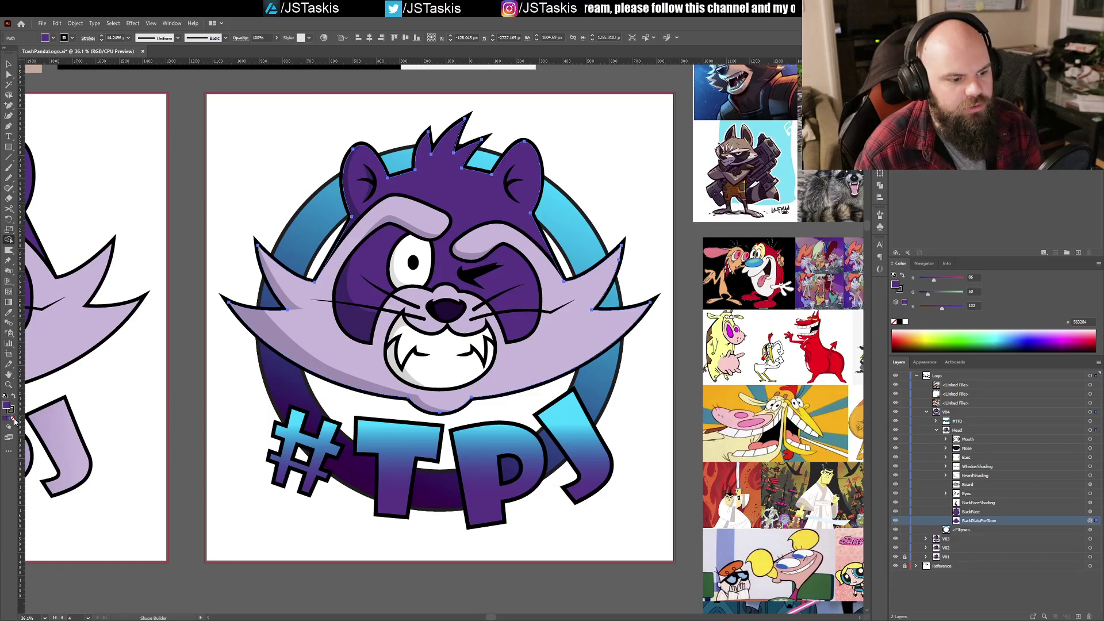
key("a")
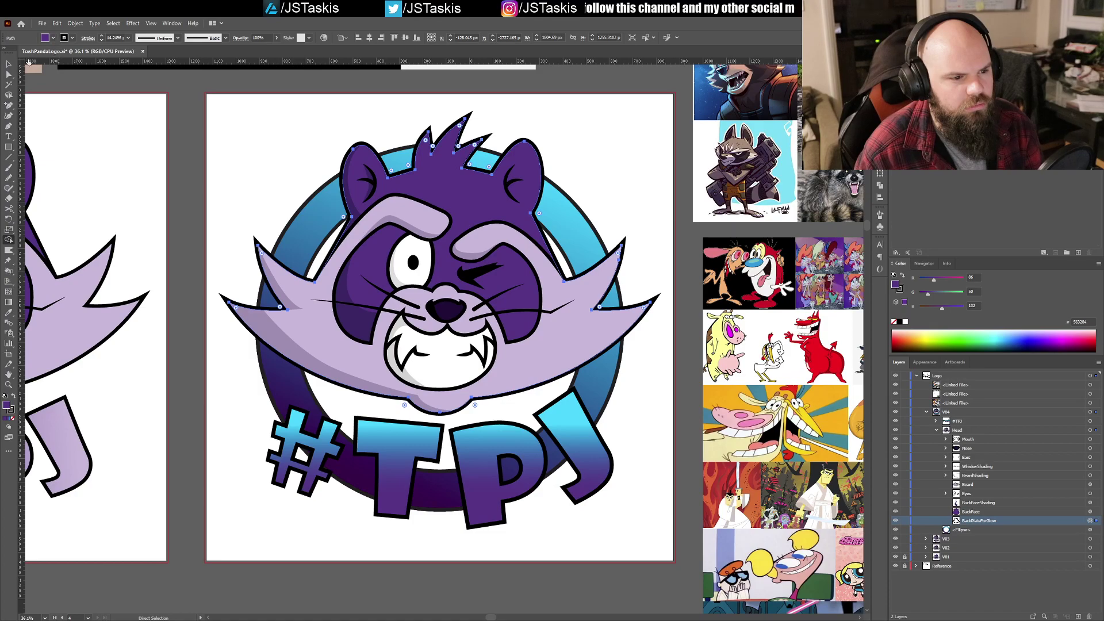
key("slash")
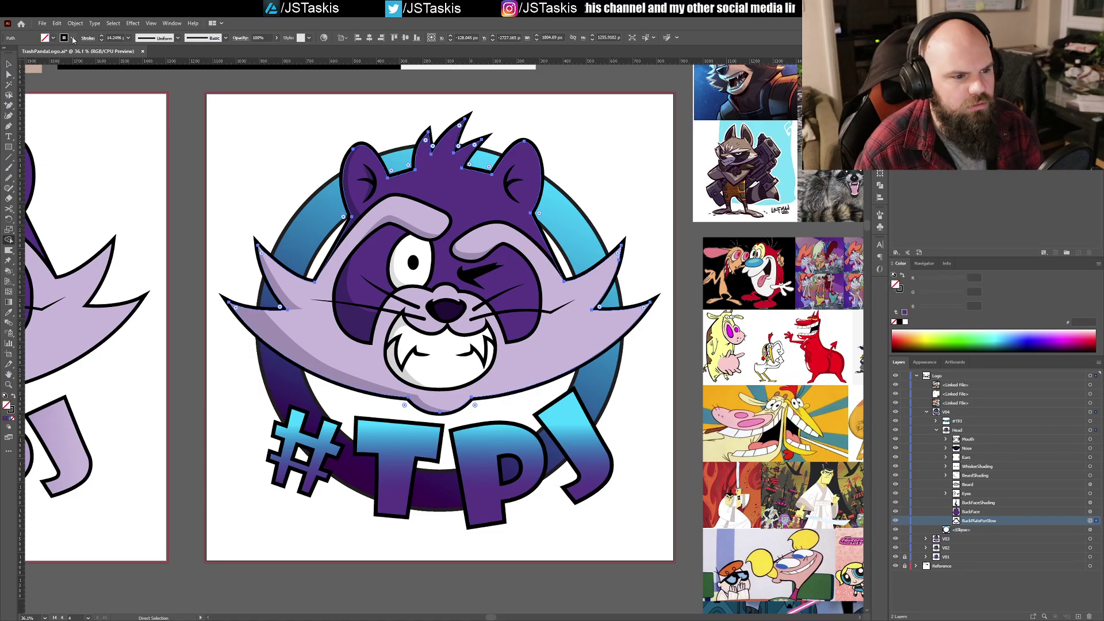
key("x")
key("slash")
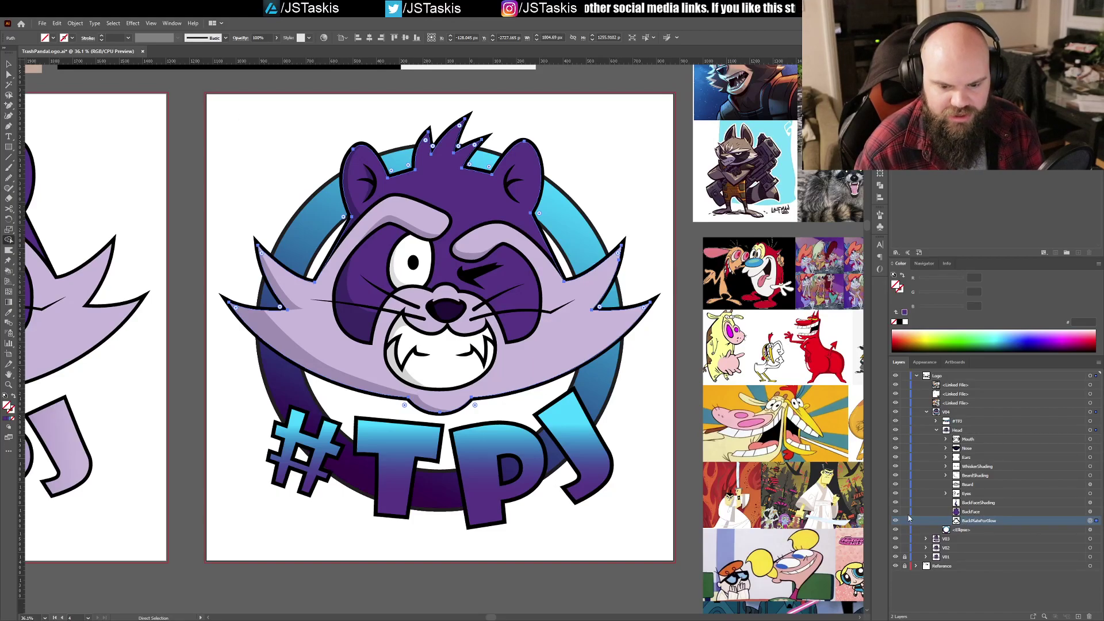
Step: Examine the appearance attributes of the BackPlateForGlow path in the Head group
key("shift+m")
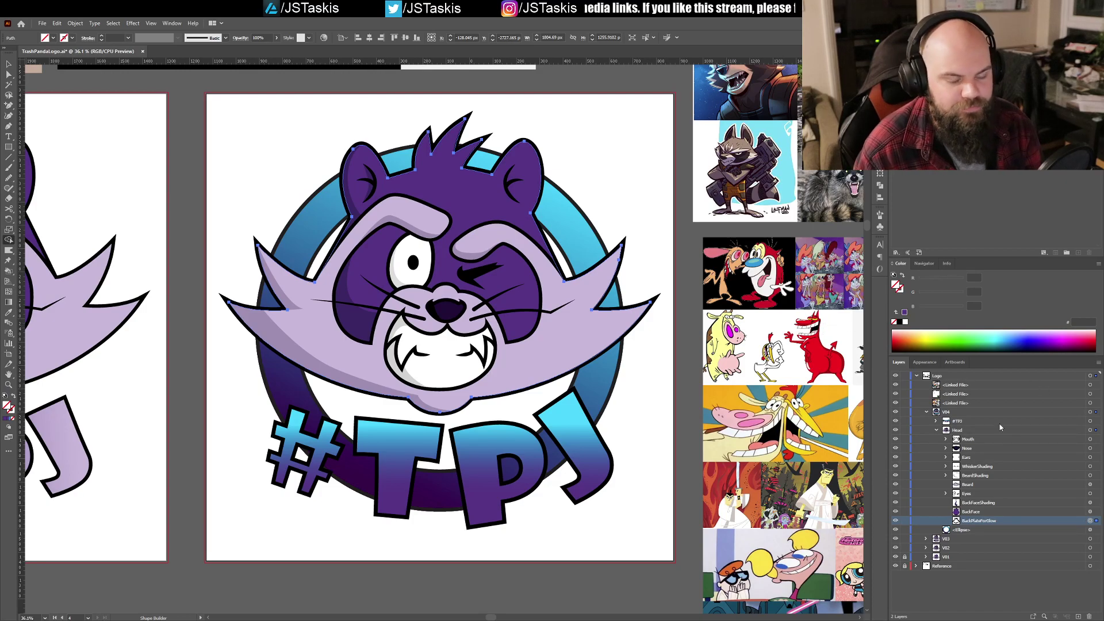
key("a")
key("shift+m")
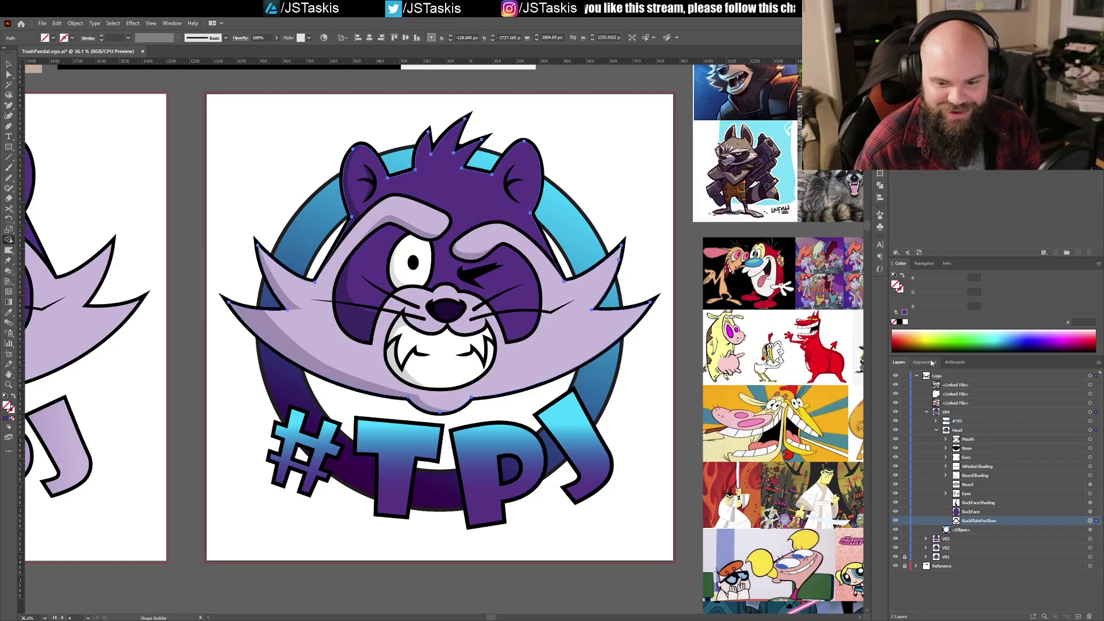
left_click(930, 362)
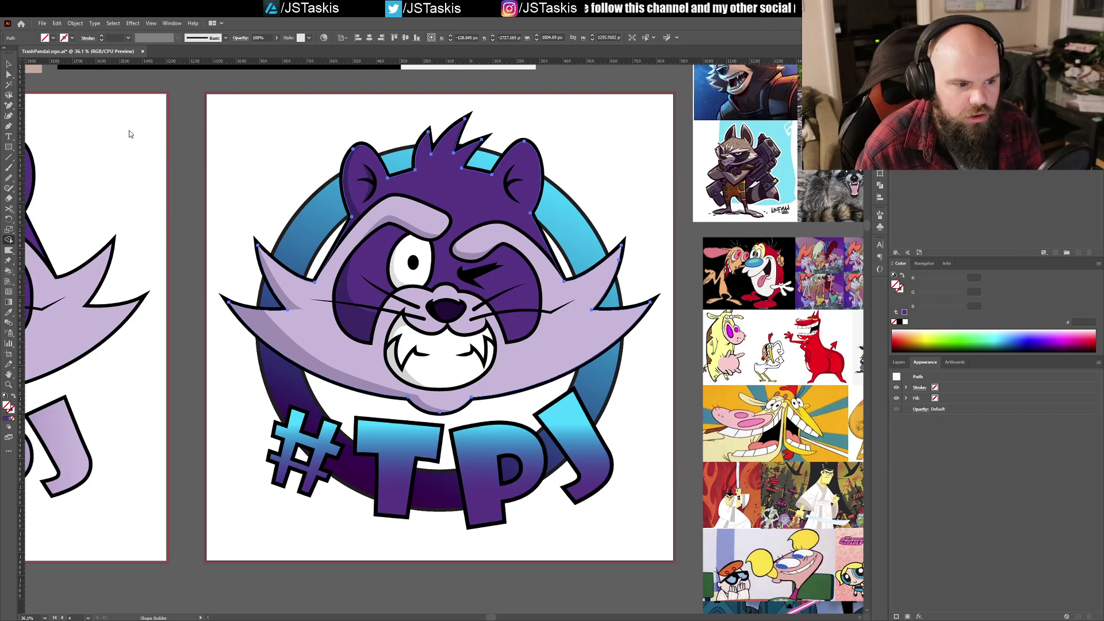
left_click(902, 363)
left_click(924, 362)
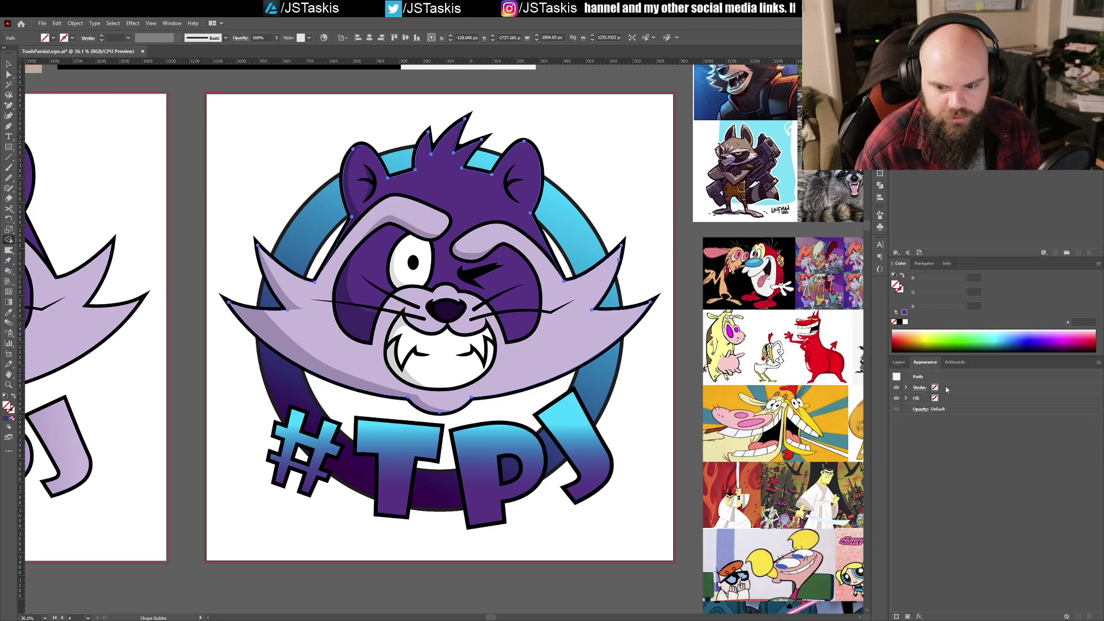
left_click(907, 363)
left_click(1003, 520)
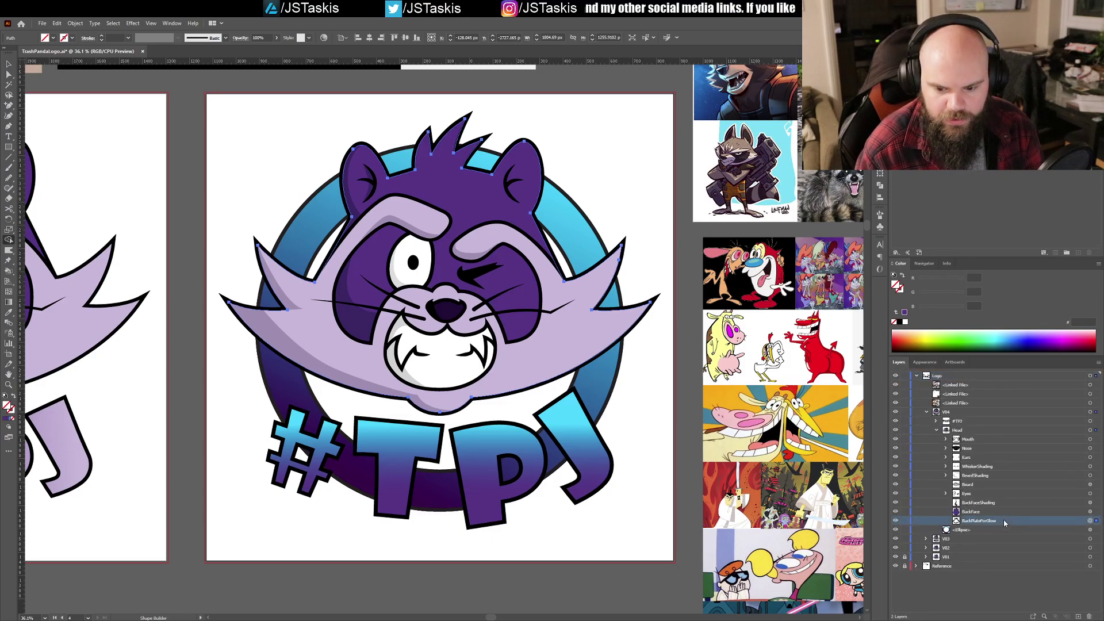
left_click(926, 363)
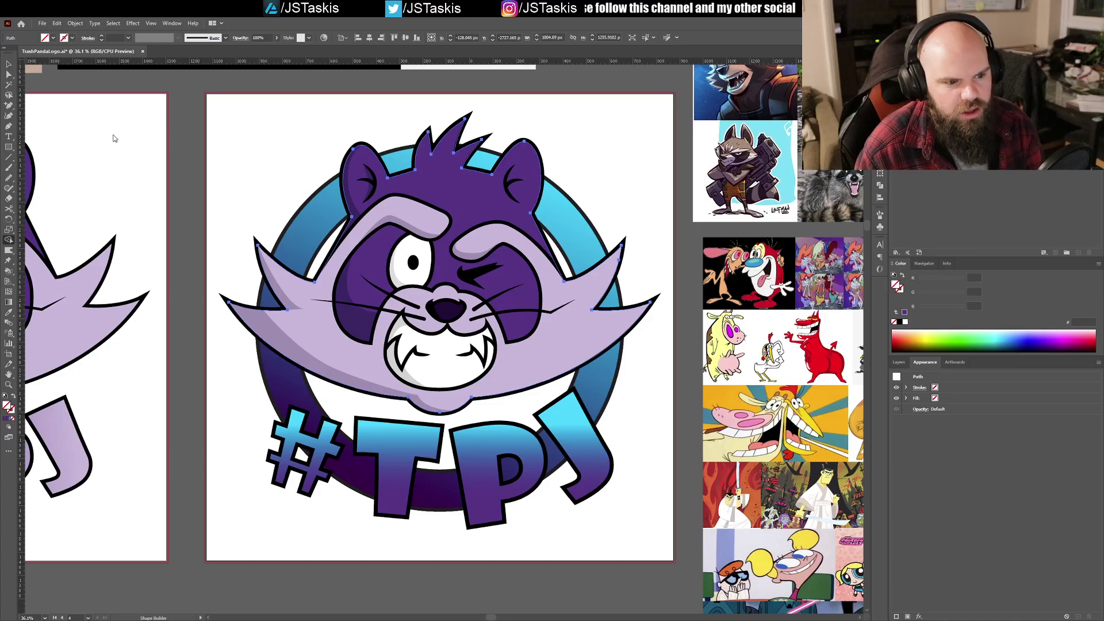
Step: Give the BackPlateForGlow path a near-black fill and a near-black 10 pt stroke, and apply an Outer Glow effect to it
key("a")
left_click(5, 425)
key("shift+m")
key("a")
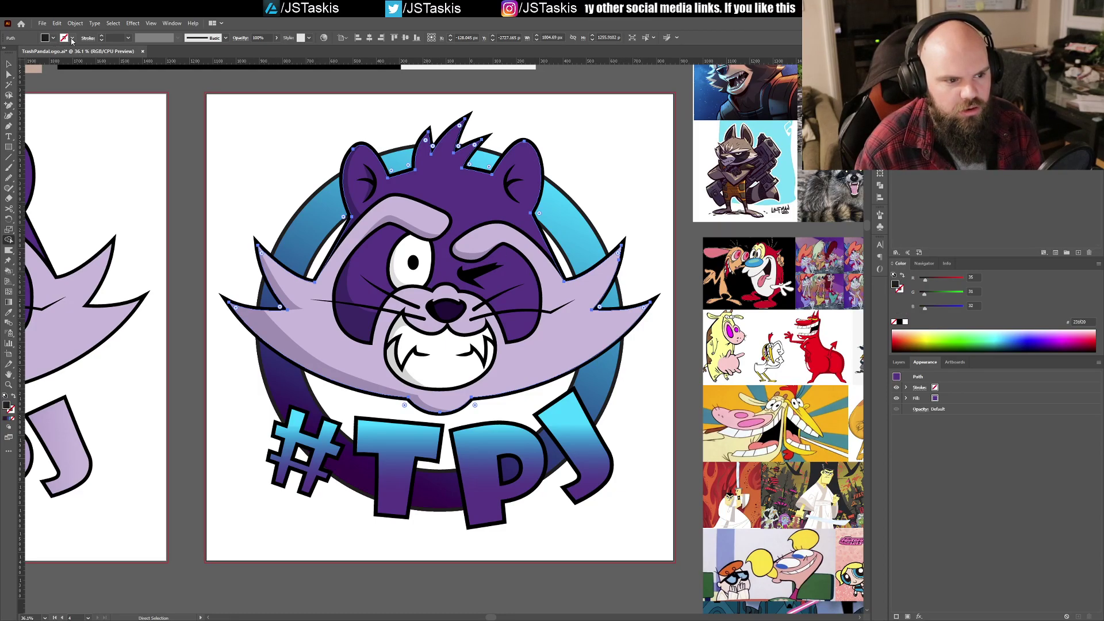
left_click(63, 41)
left_click(24, 52)
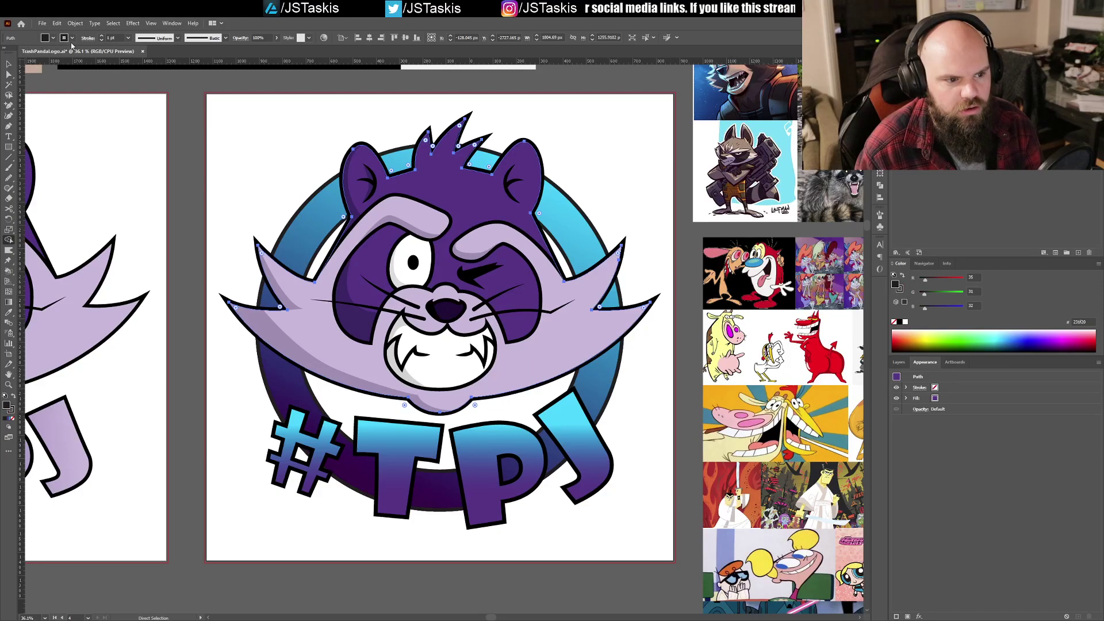
left_click(115, 37)
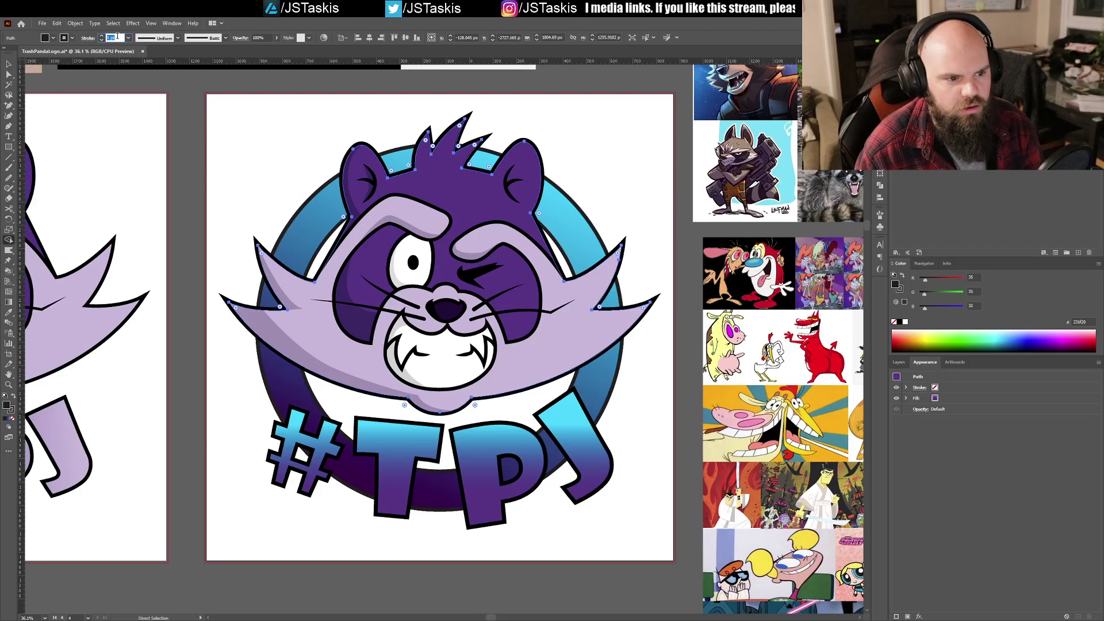
type("10")
key("Return")
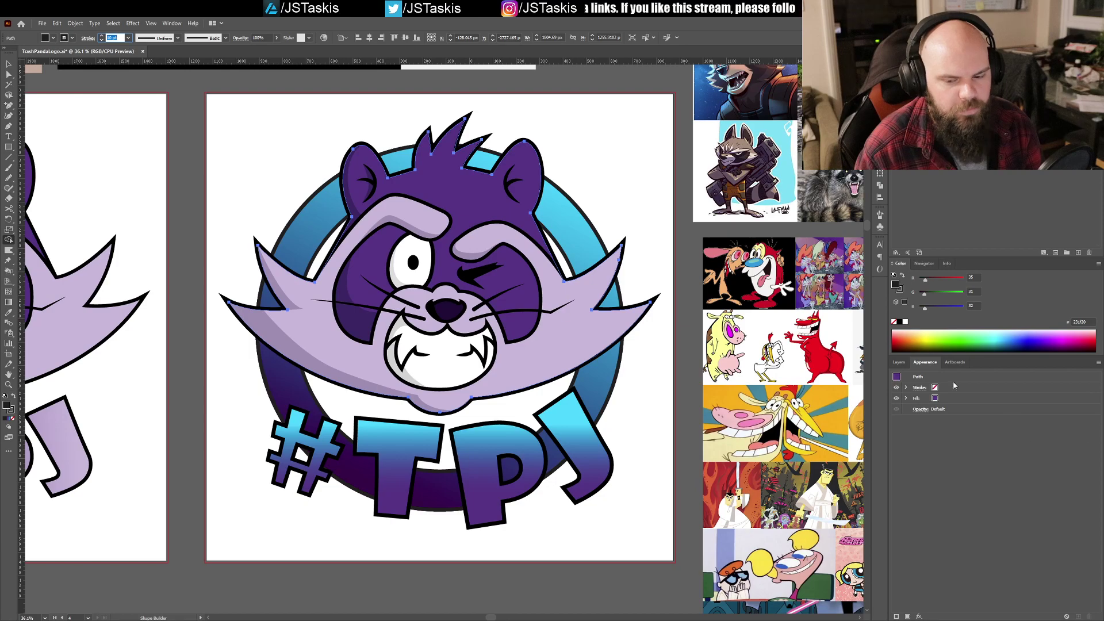
left_click(954, 499)
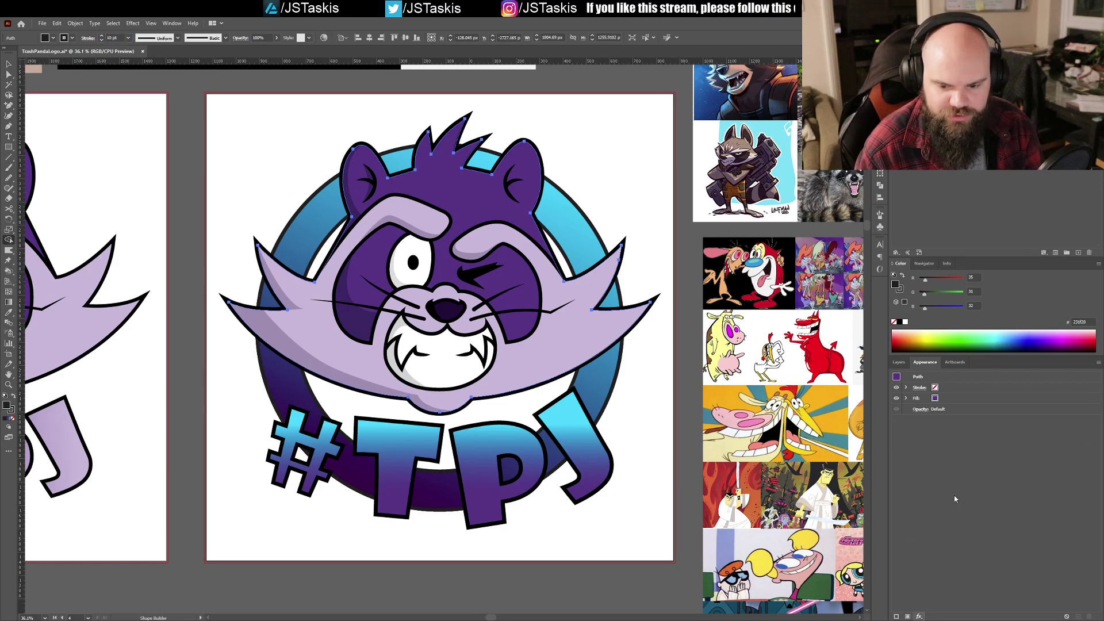
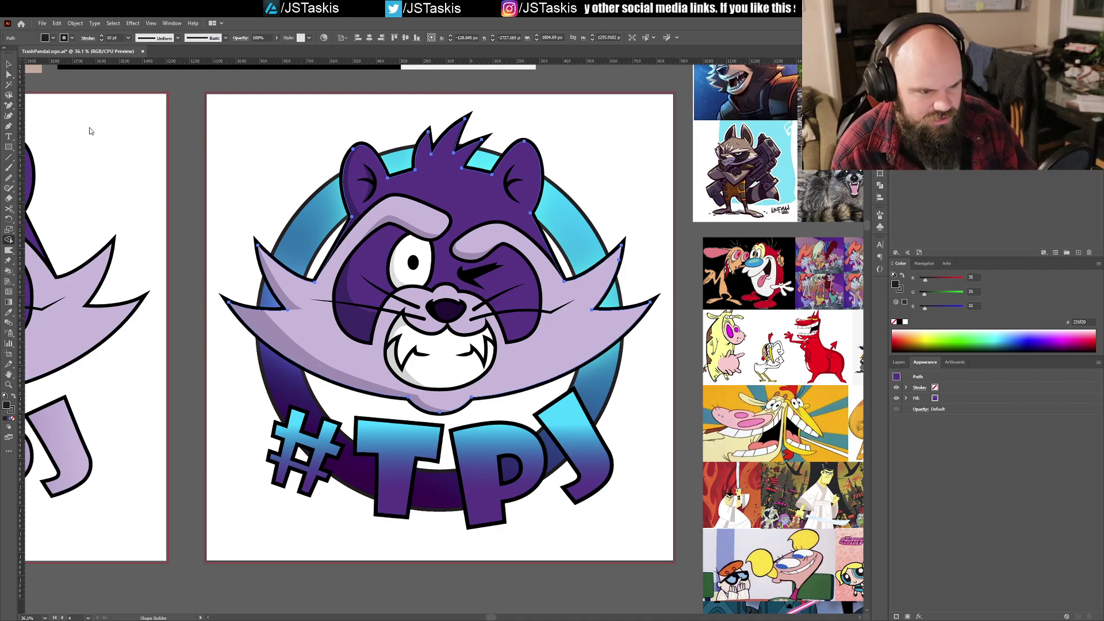
key("ctrl+shift+e")
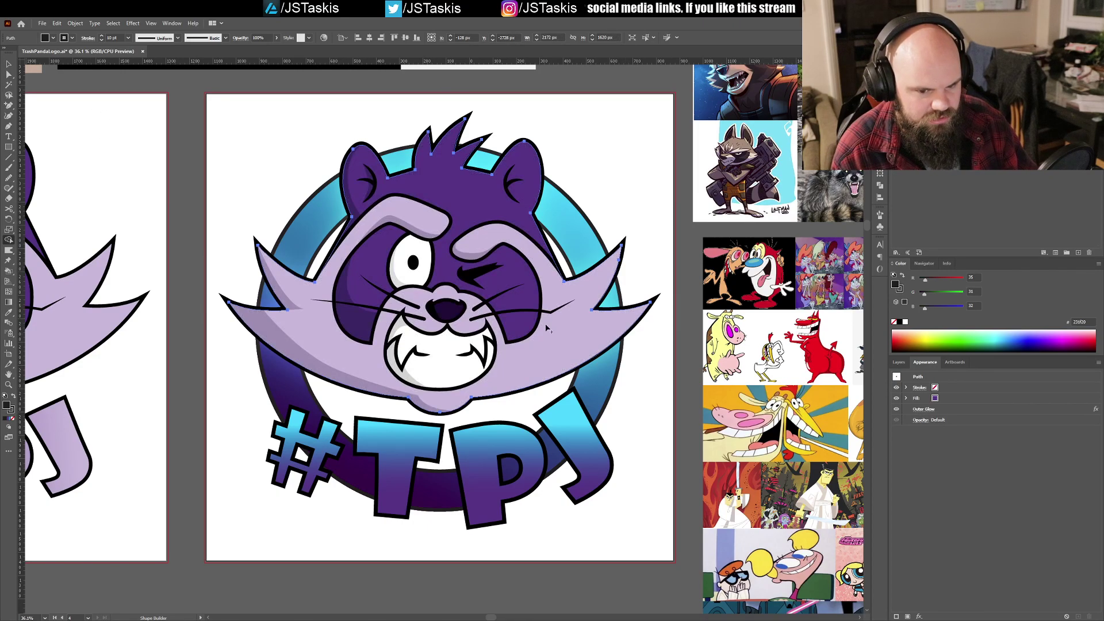
Step: Target the Shapes group of the #TPJ lettering and apply an Outer Glow effect to the whole group
left_click(899, 363)
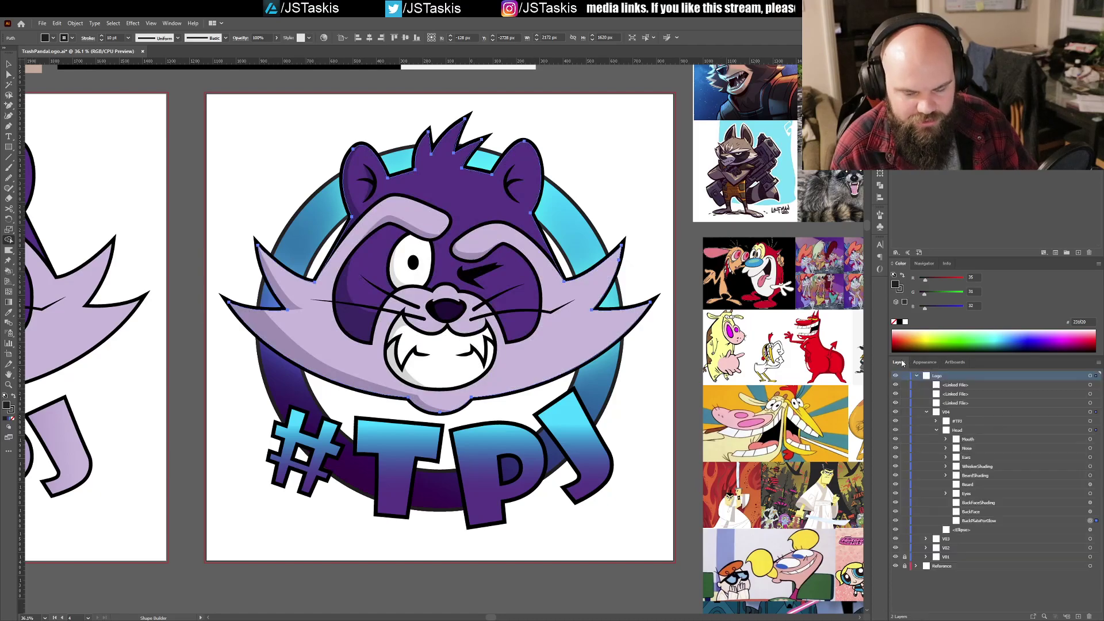
left_click(937, 430)
left_click(936, 421)
left_click(983, 440)
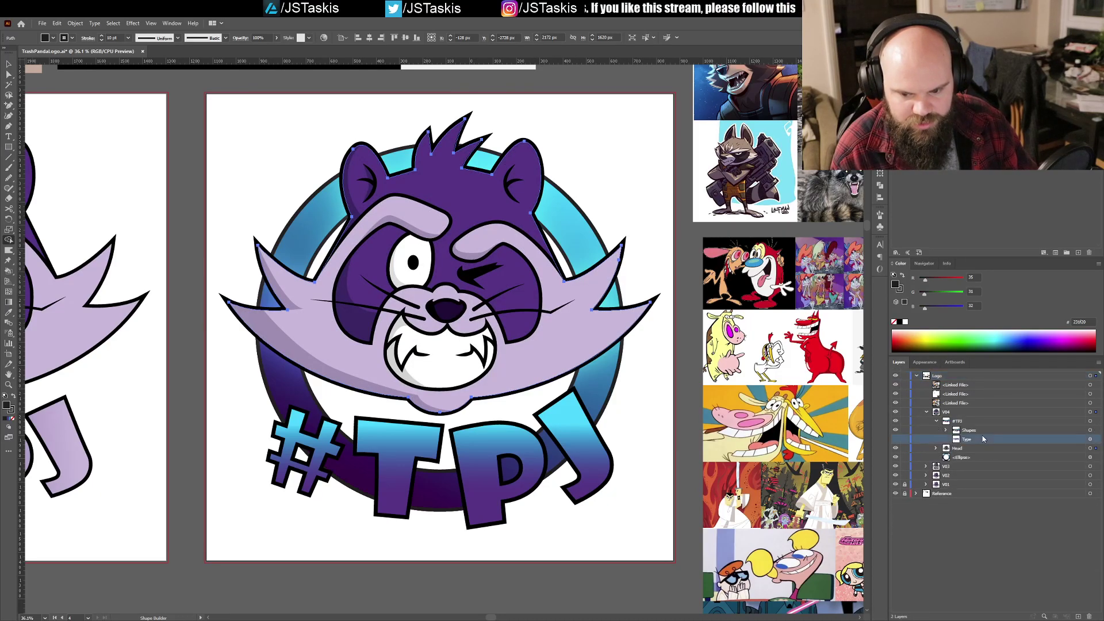
left_click(946, 431)
left_click(1064, 431)
left_click(1091, 431)
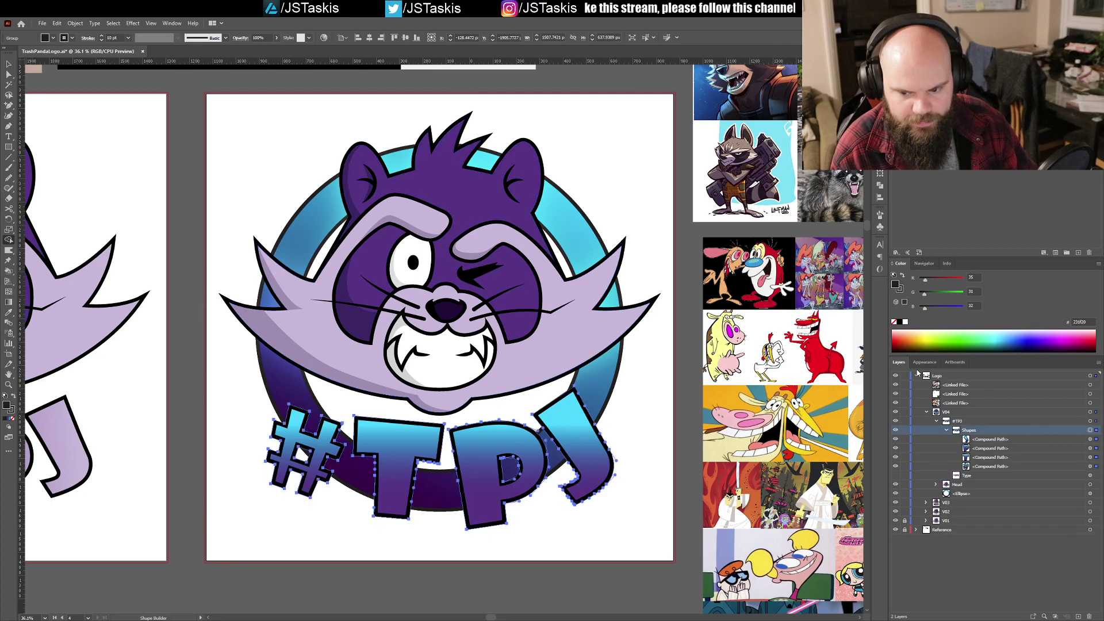
left_click(921, 363)
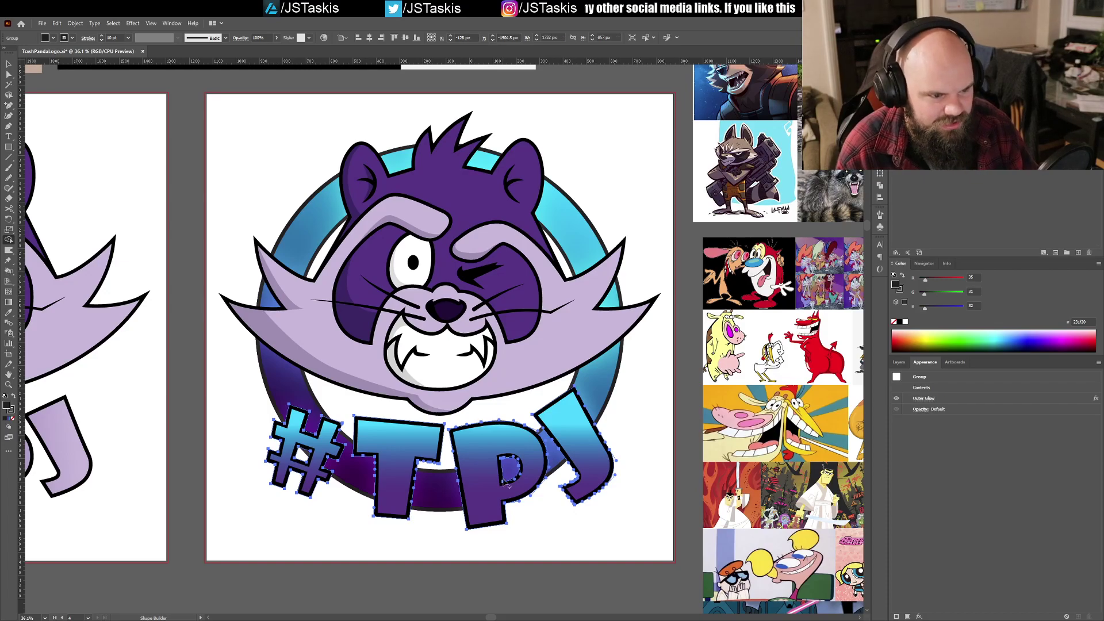
key("a")
left_click(630, 463)
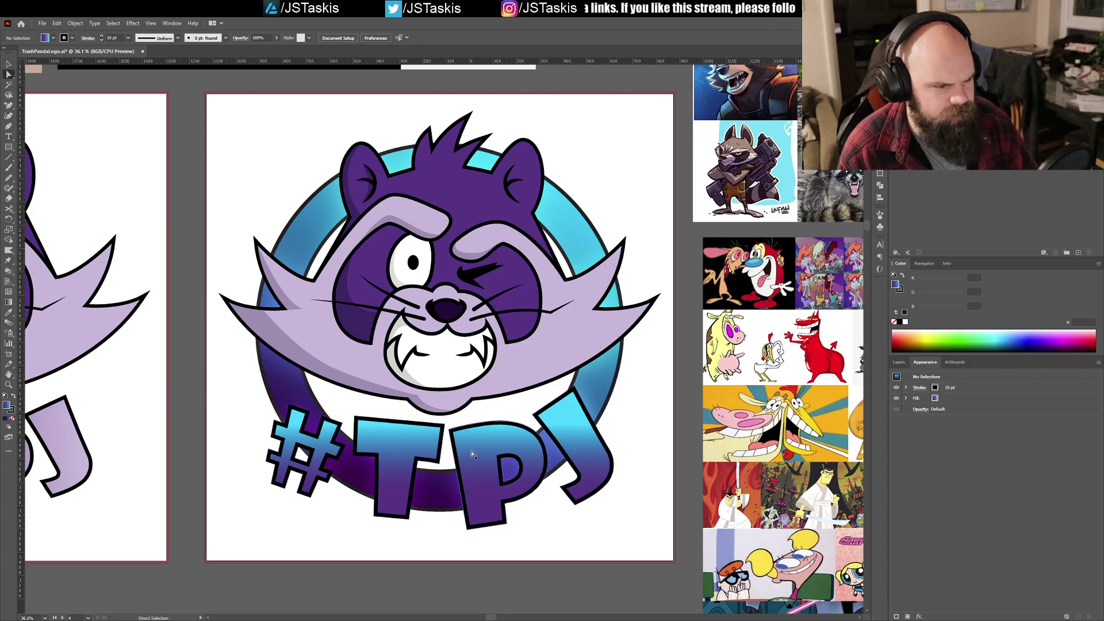
Step: Copy the inner counter outline of the letter P and paste it in place in front as a separate path
key("z")
left_click_drag(482, 470, 701, 577)
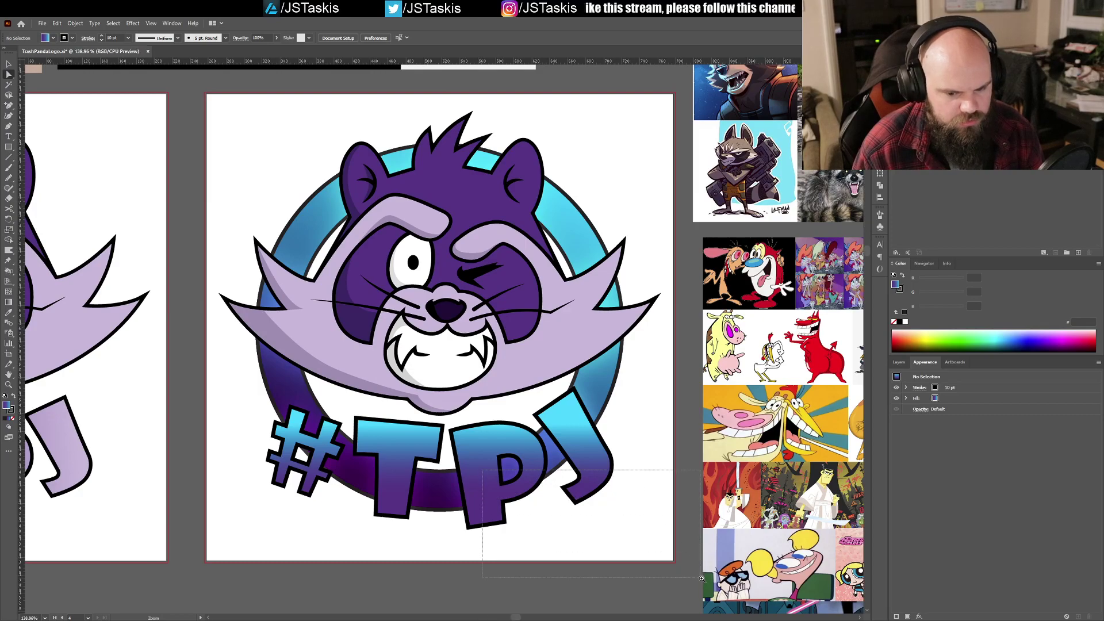
left_click_drag(212, 244, 679, 482)
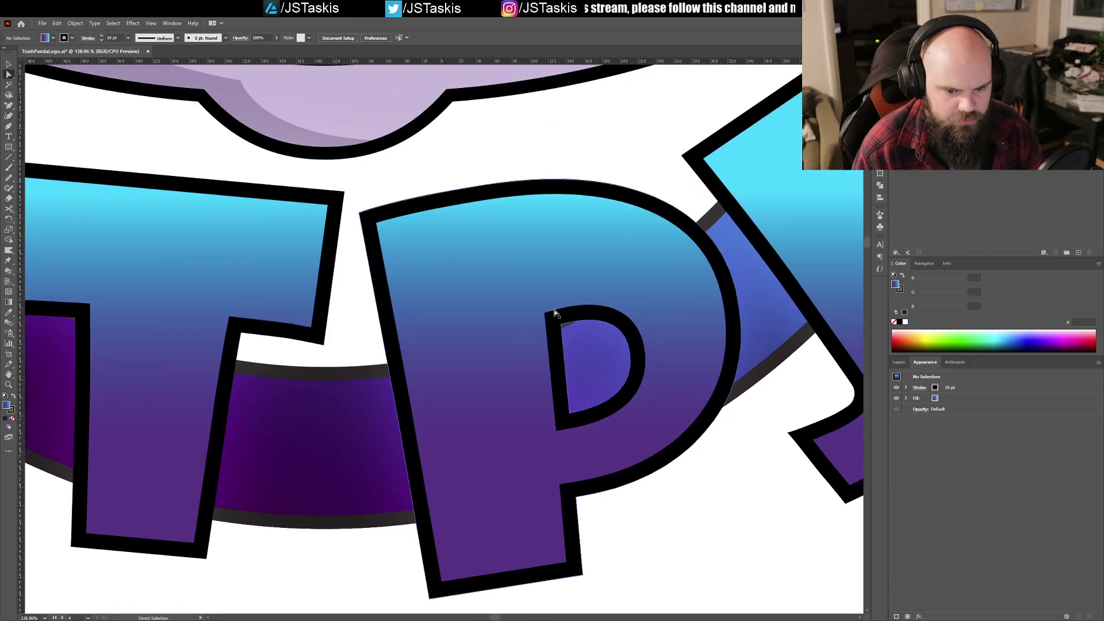
left_click_drag(561, 324, 562, 326)
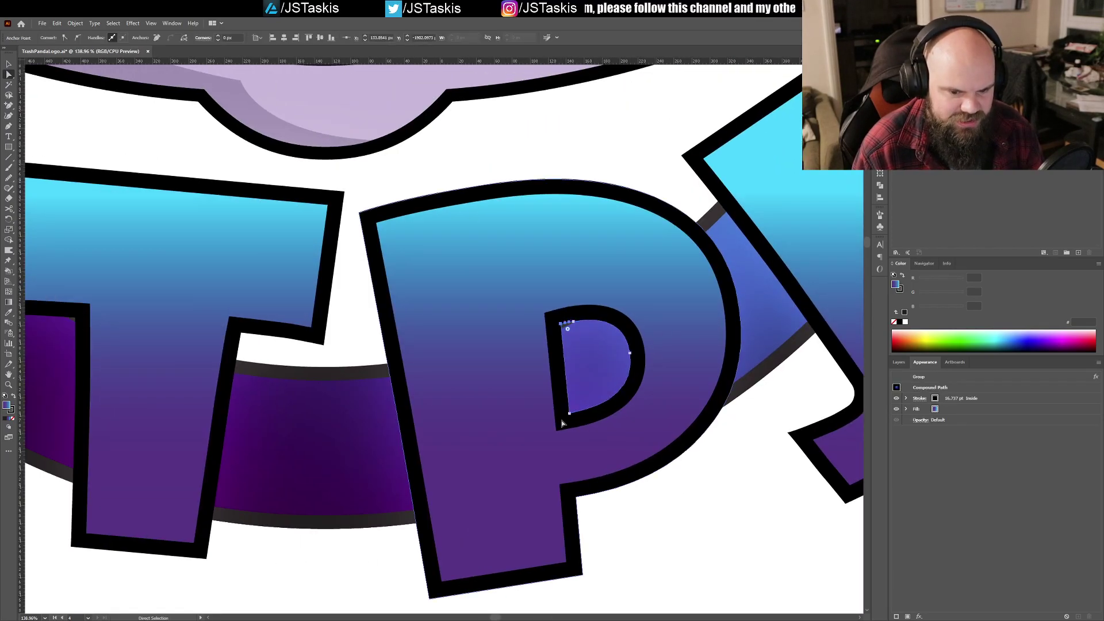
left_click(569, 412, "shift")
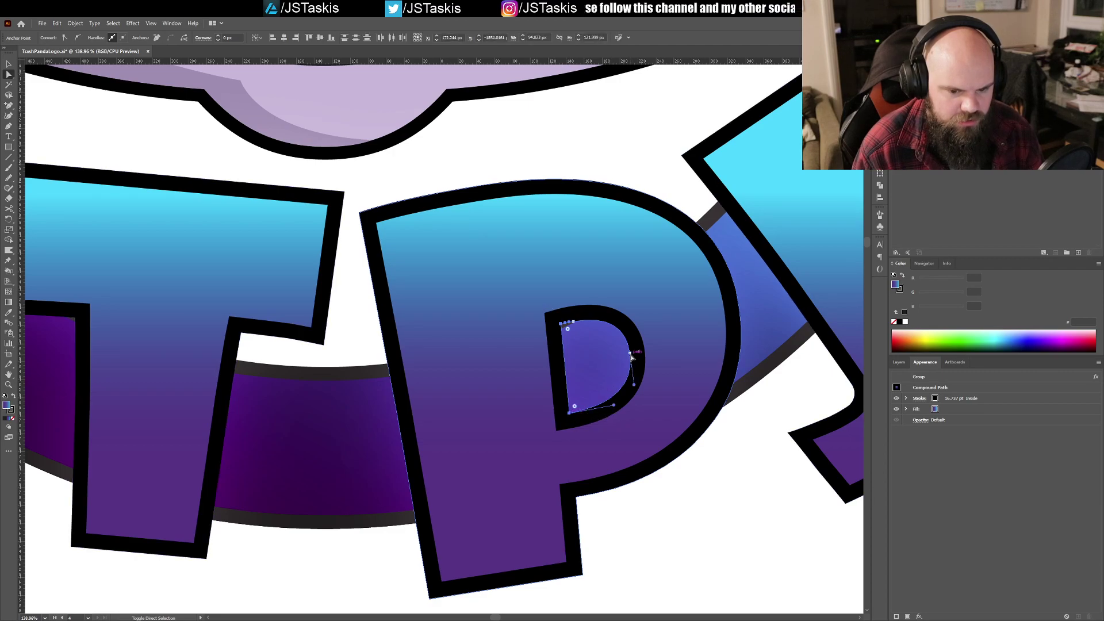
key("ctrl")
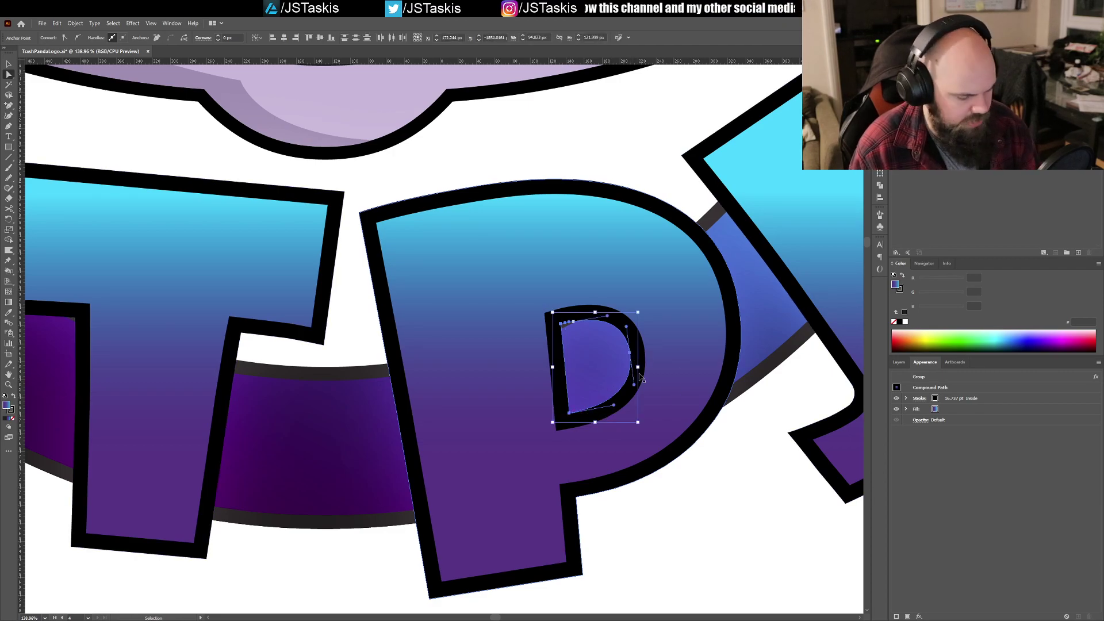
key("ctrl+f")
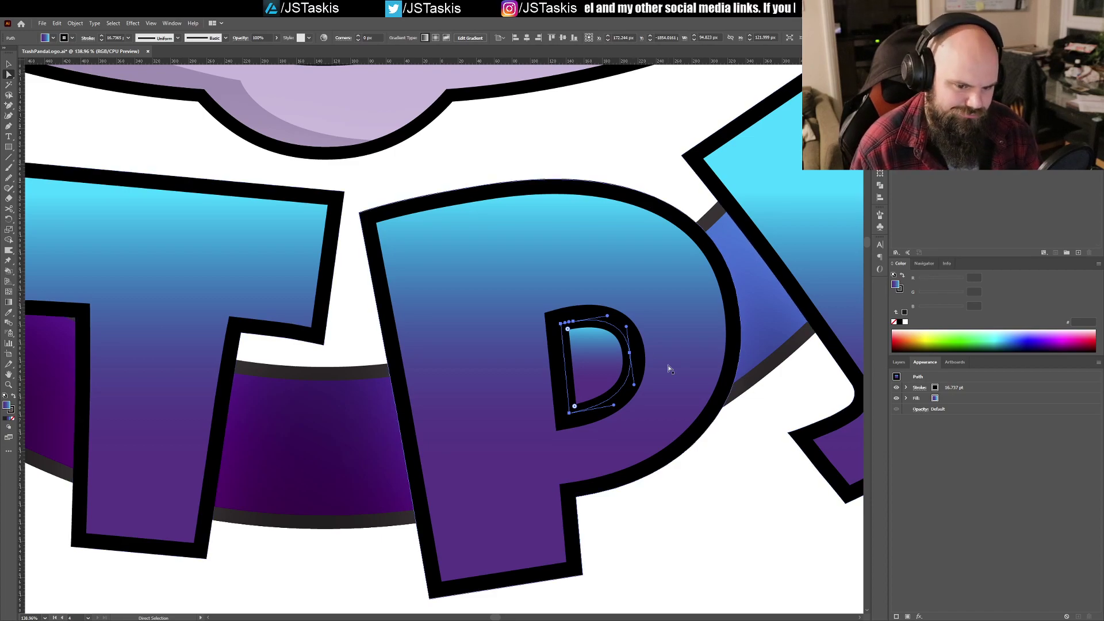
Step: Remove the stroke from the pasted P counter shape, keeping only its gradient fill, and deselect it
key("ctrl+minus")
key("ctrl+minus")
key("ctrl+minus")
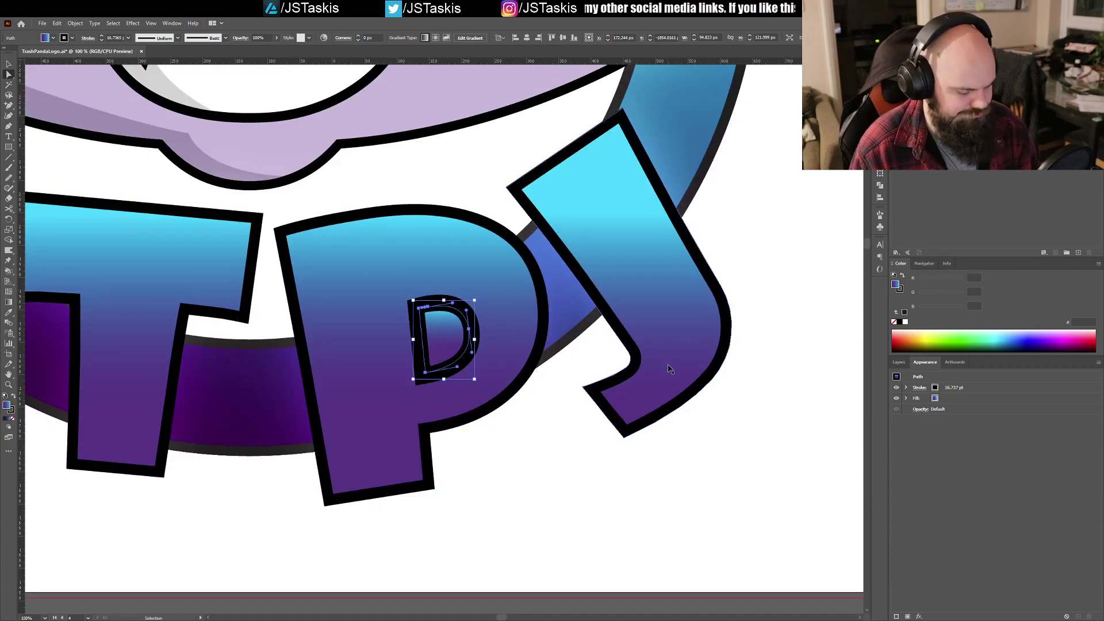
left_click_drag(556, 444, 629, 490)
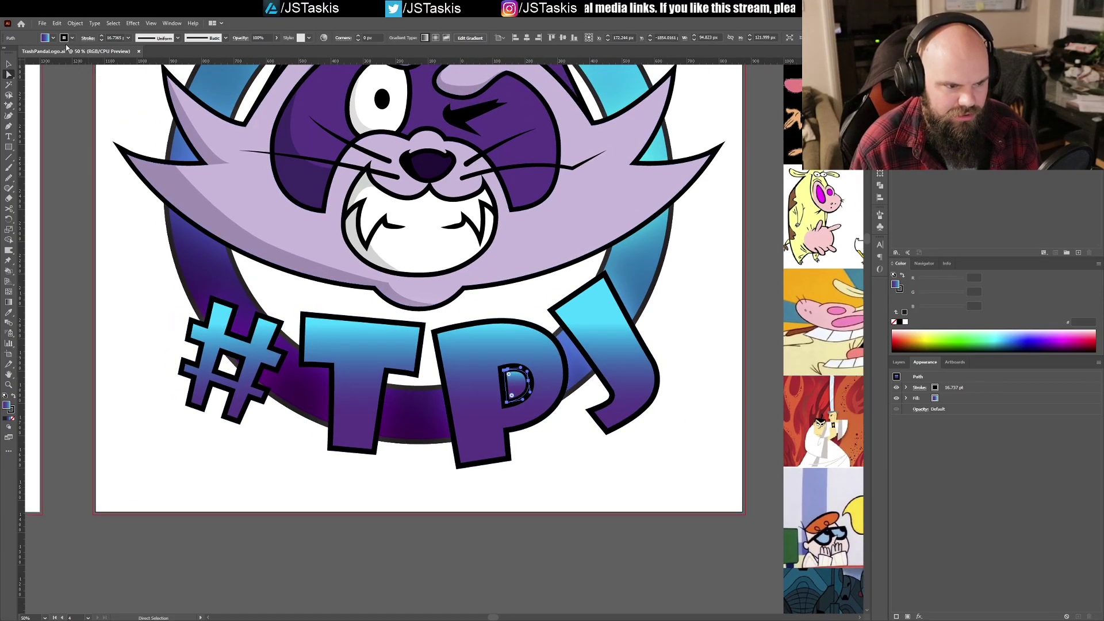
key("slash")
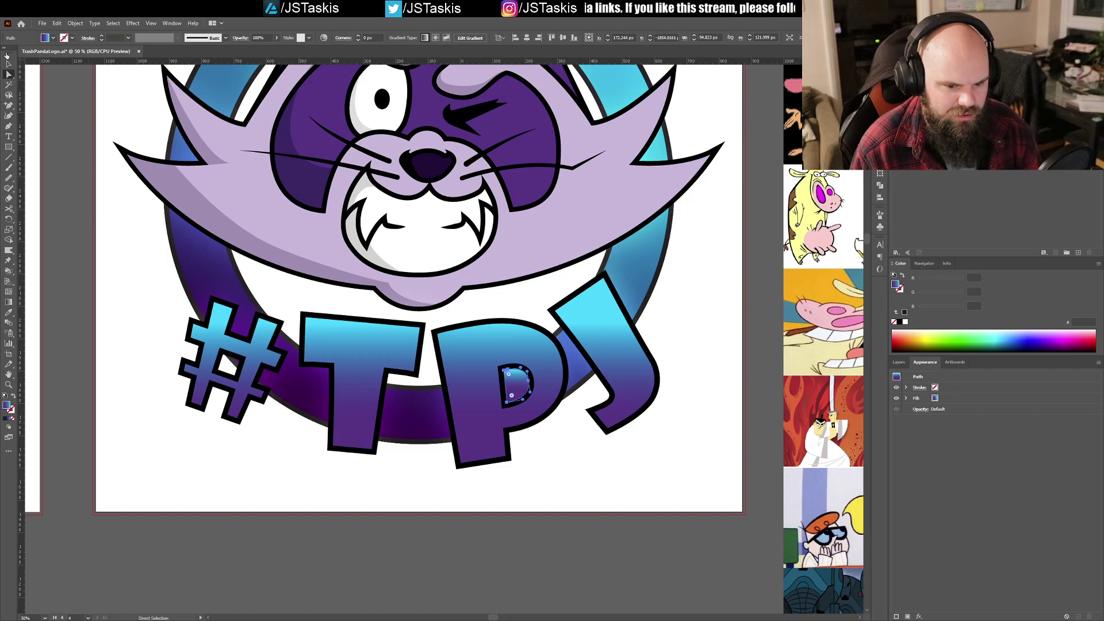
left_click(519, 393)
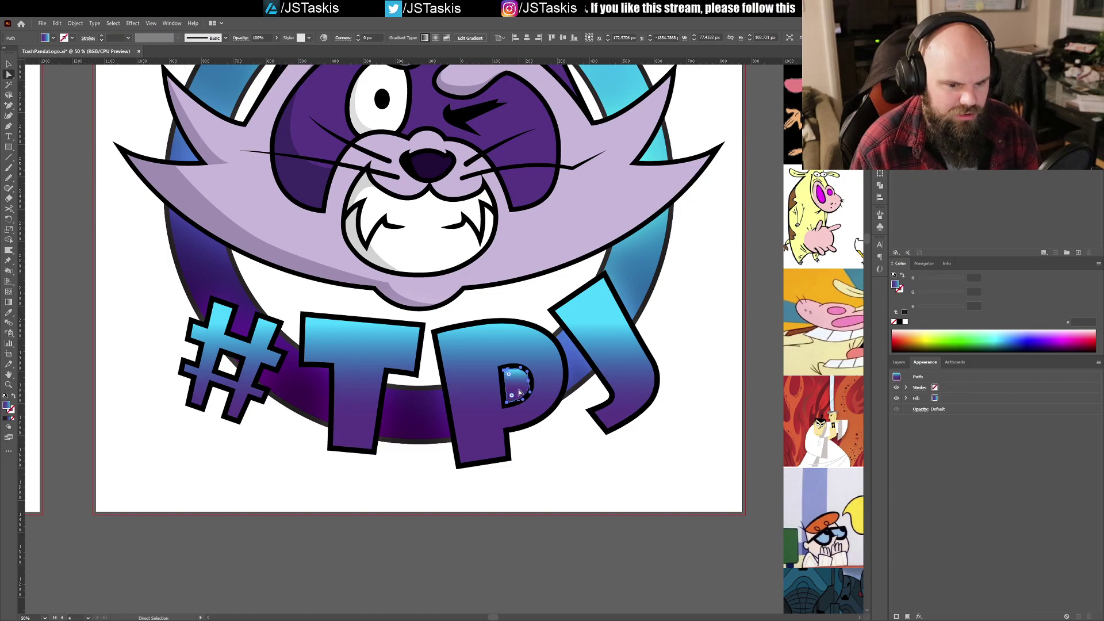
left_click(599, 462)
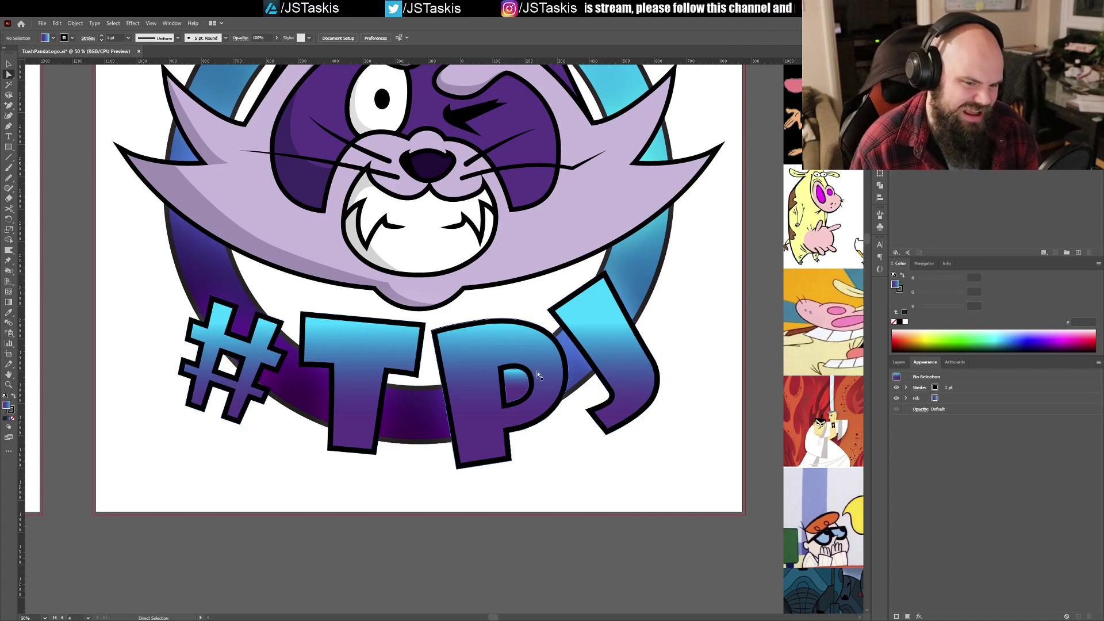
Step: Move the P counter path into the Shapes group, directly below the second compound path, and toggle its visibility to check it
scroll(590, 329, "up", 2)
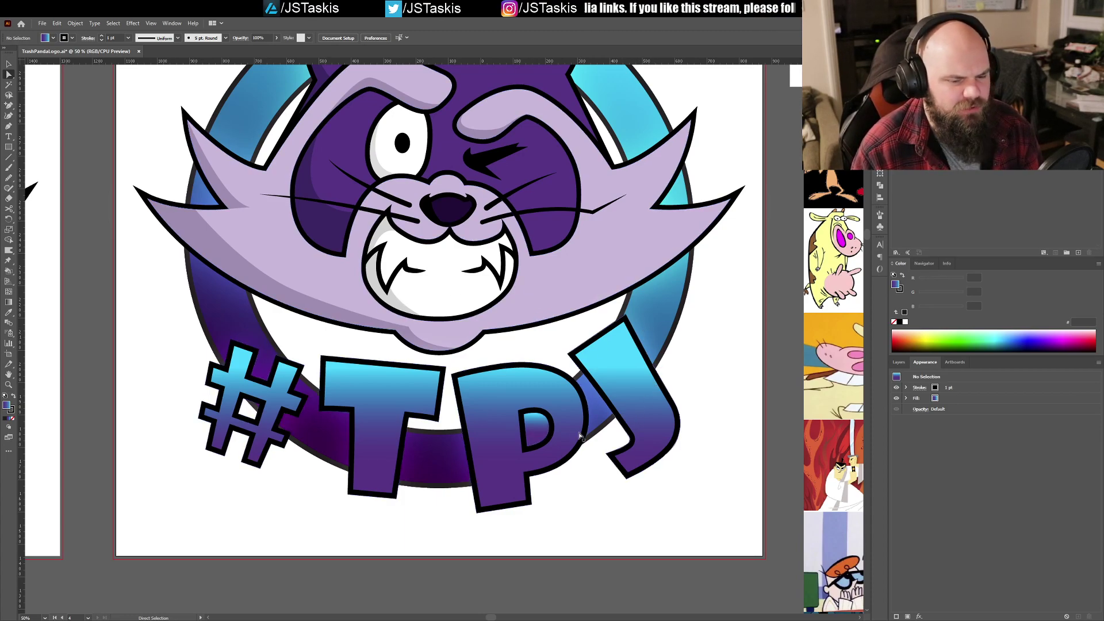
left_click(541, 435)
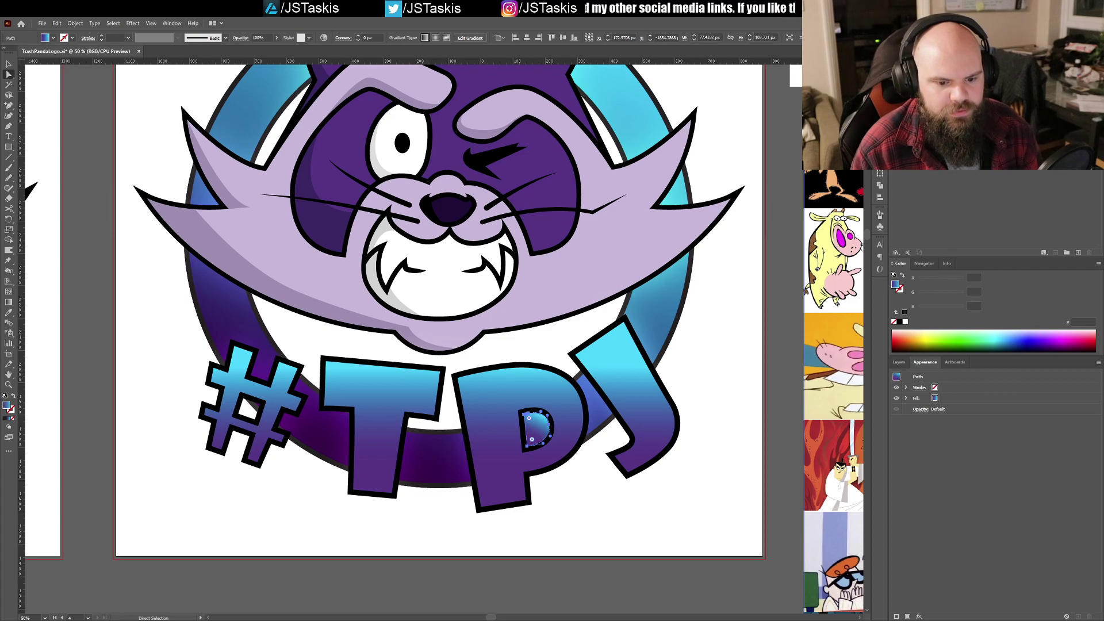
key("ctrl+z")
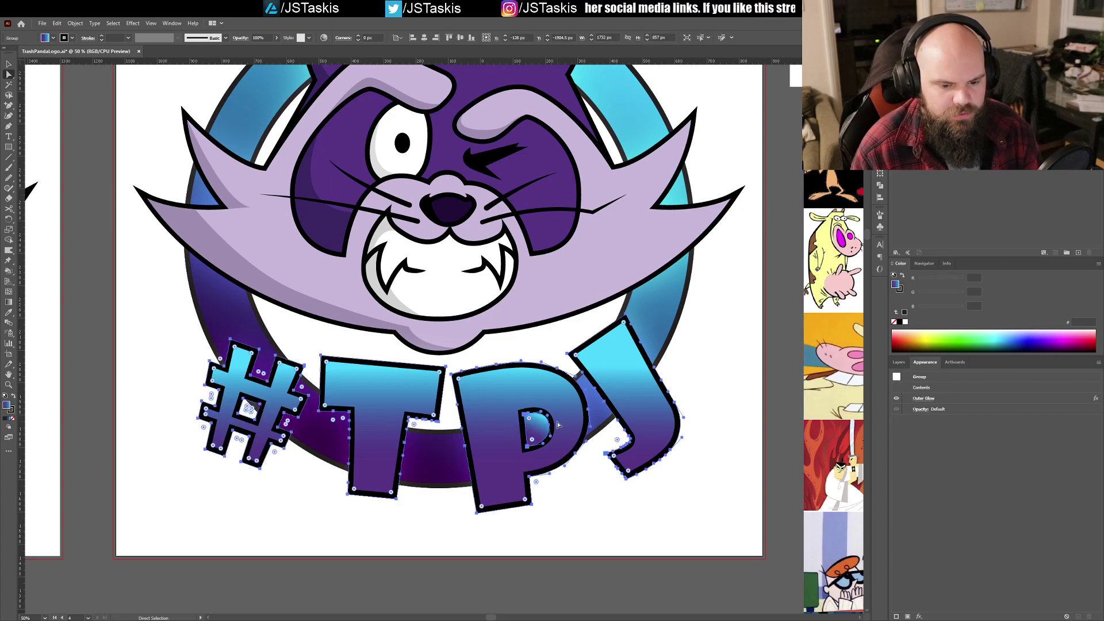
left_click(899, 361)
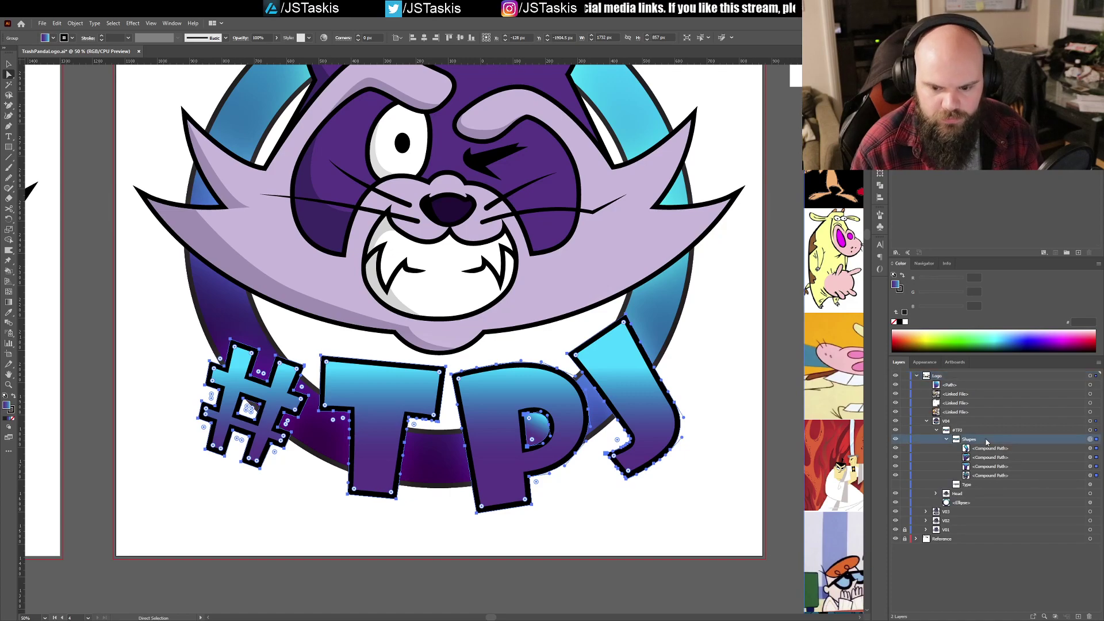
left_click_drag(953, 388, 987, 463)
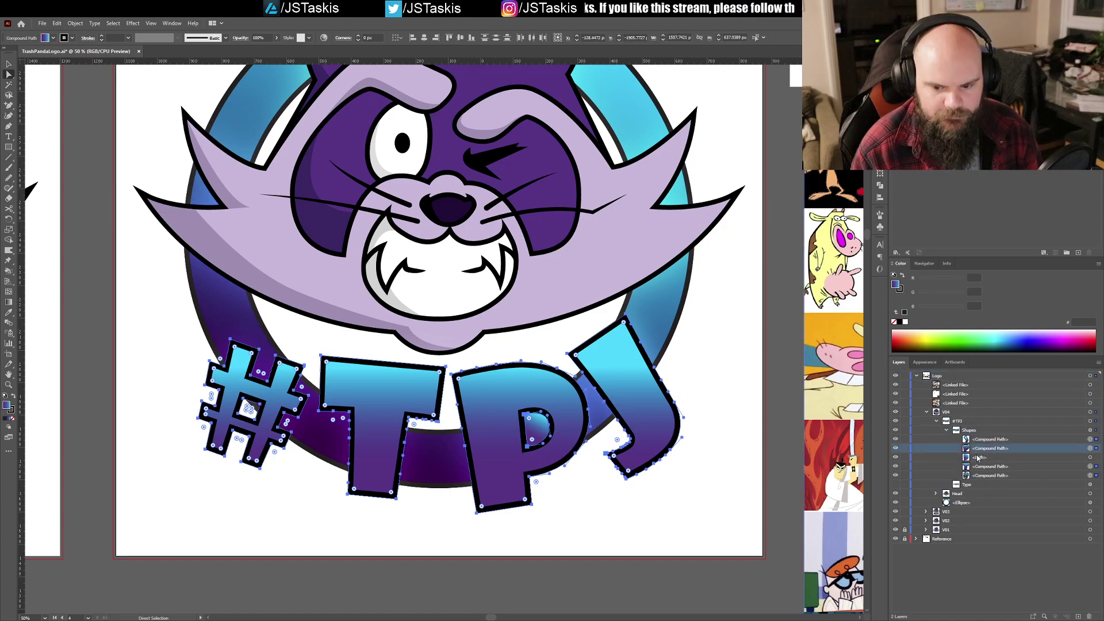
left_click(896, 457)
left_click(896, 458)
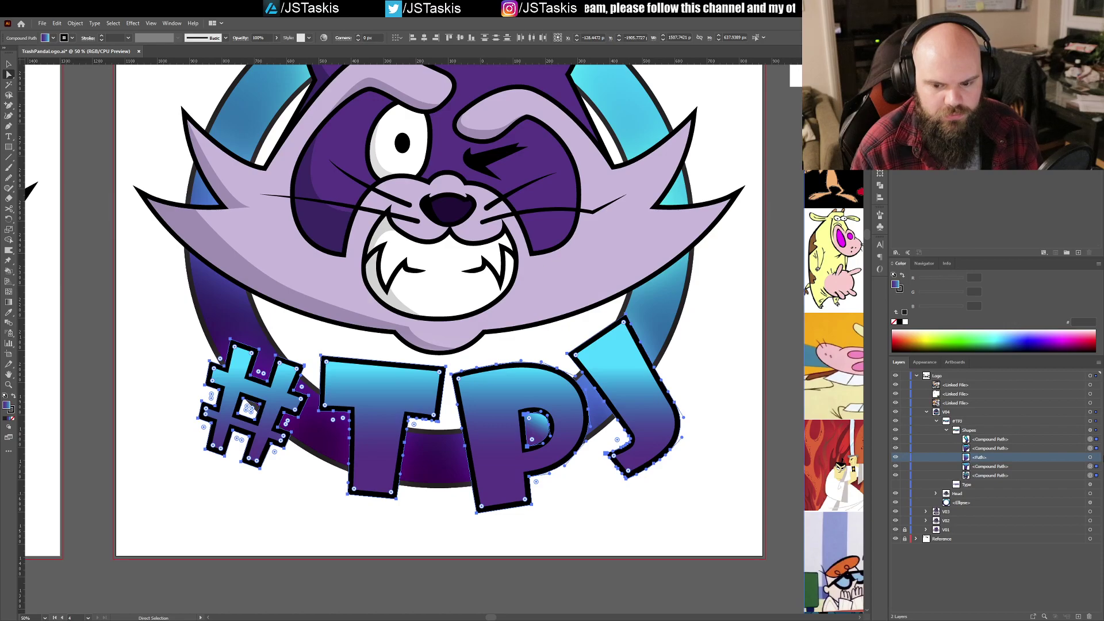
Step: Target the P counter path, set its opacity to 50%, and save the document
left_click(1090, 457)
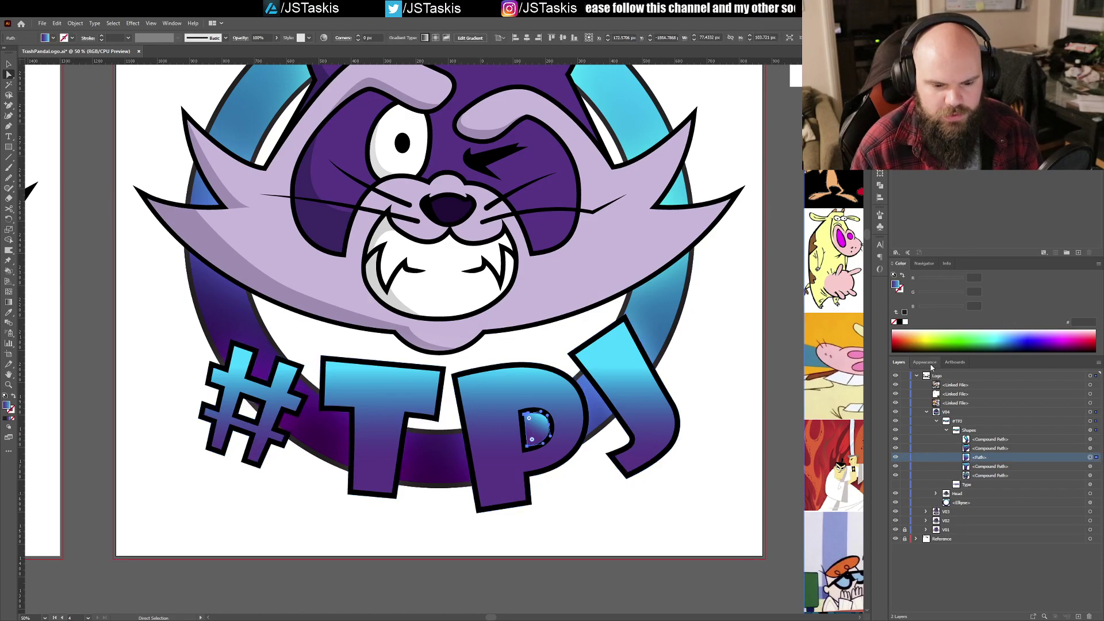
left_click(931, 365)
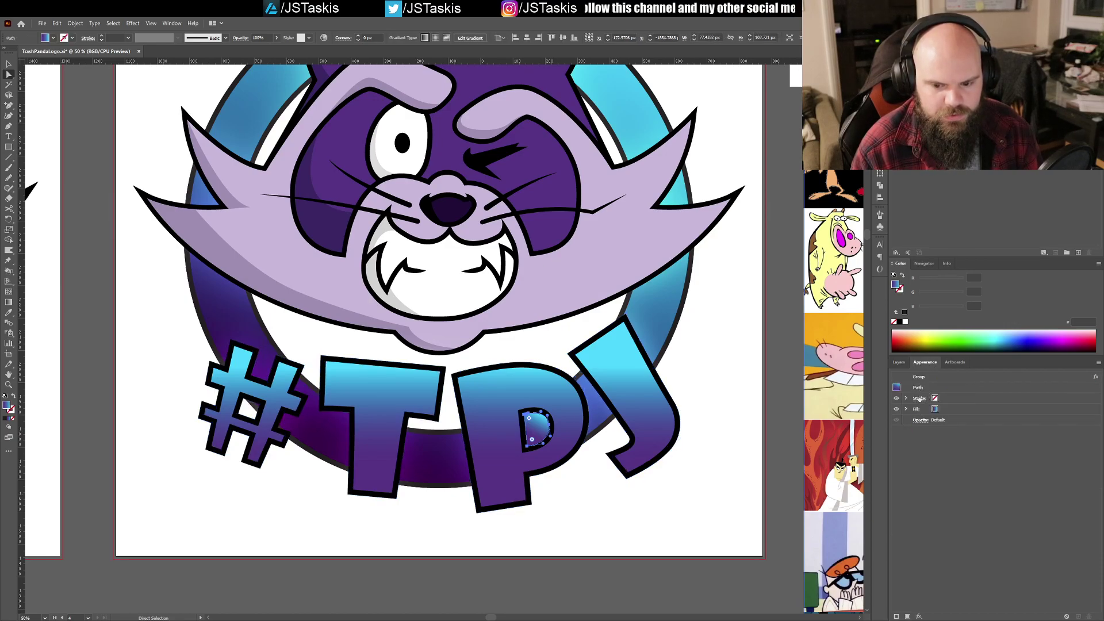
left_click(920, 421)
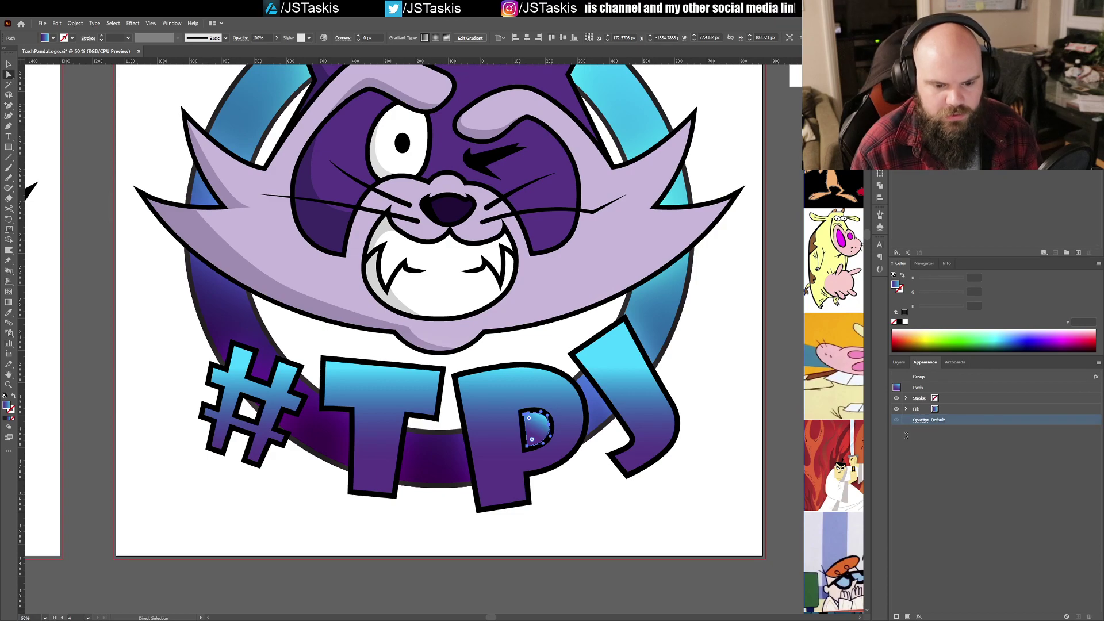
key("5")
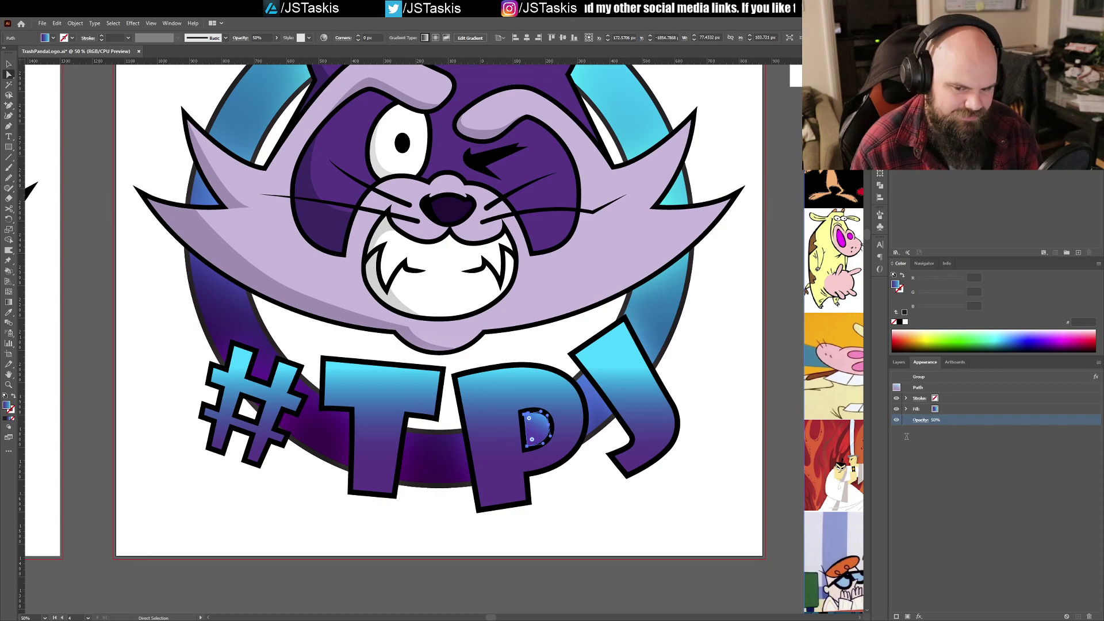
left_click(740, 497)
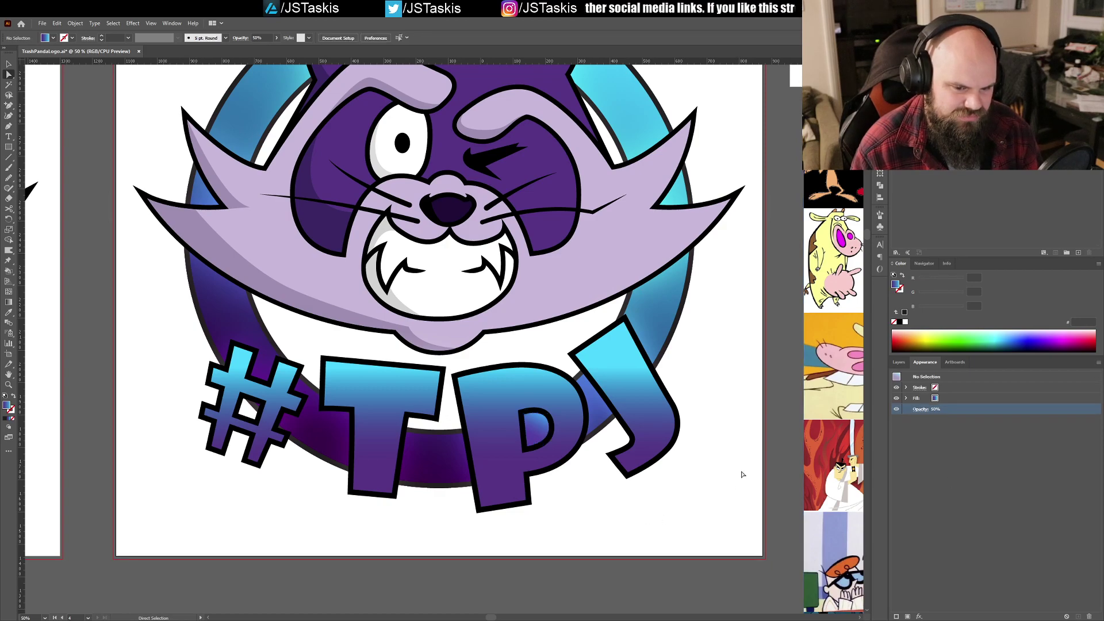
scroll(738, 454, "up", 2)
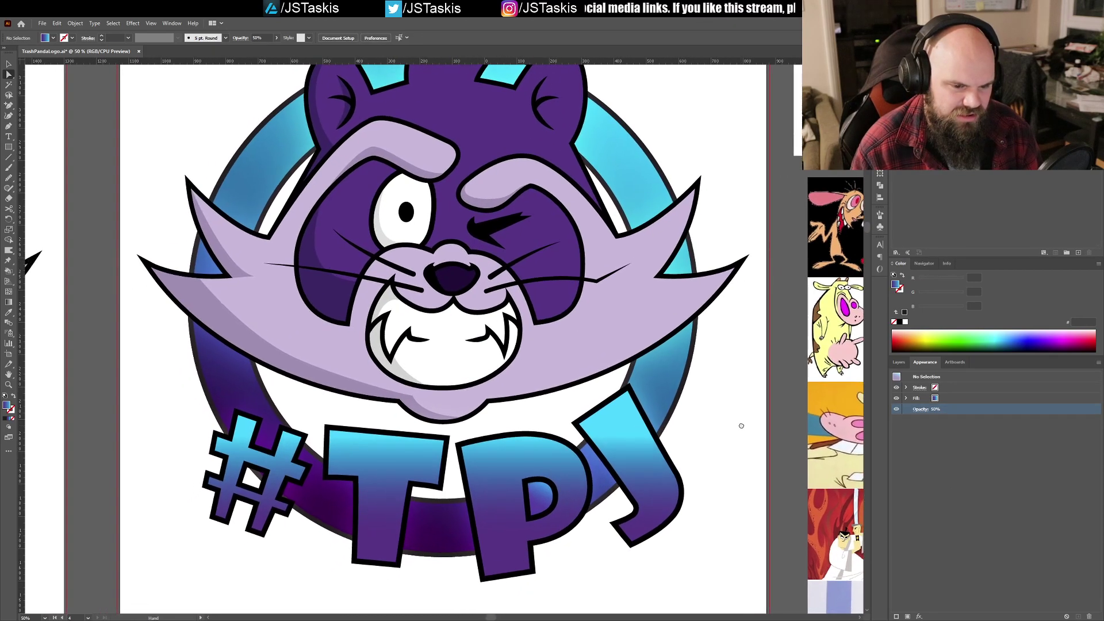
scroll(744, 415, "down", 1)
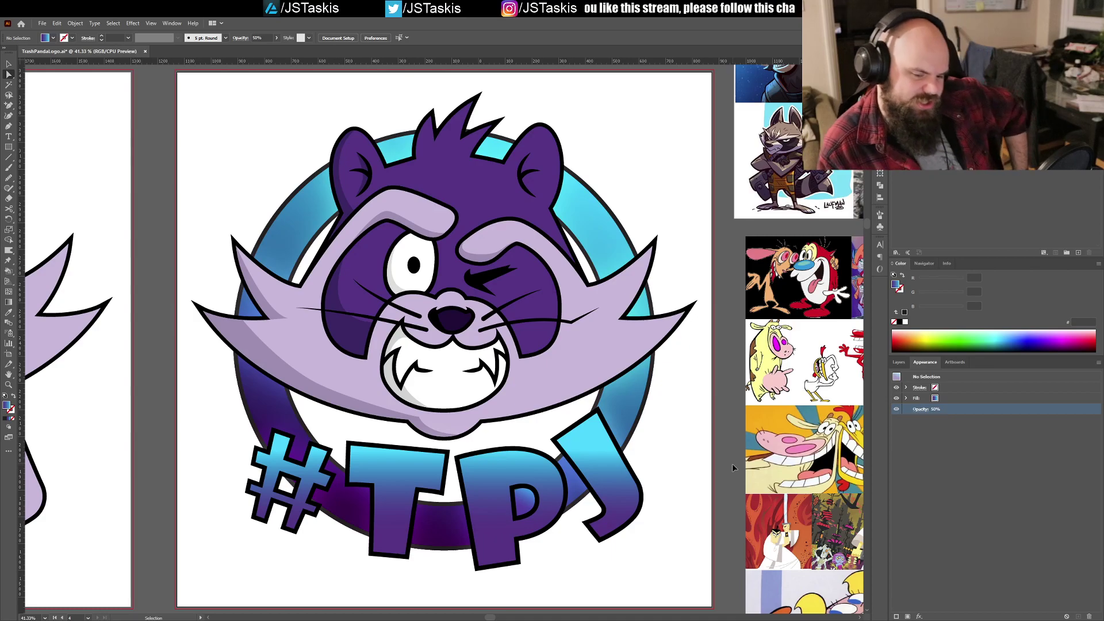
key("ctrl+s")
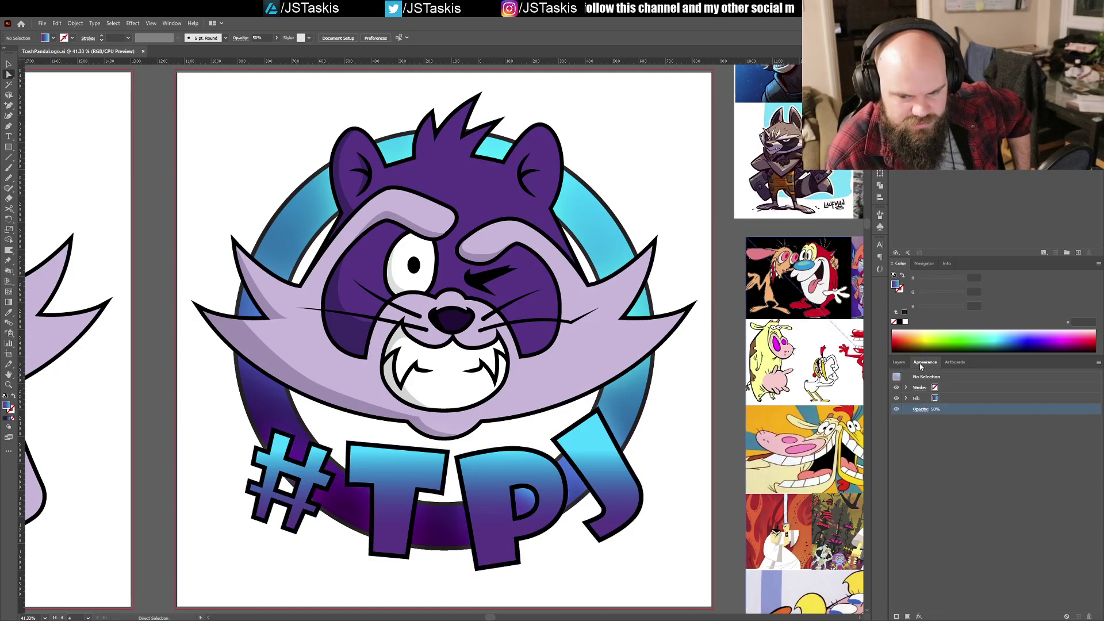
Step: Target the P counter path and try a radial gradient fill with a white stop, blended as Overlay at 50% opacity
left_click(899, 363)
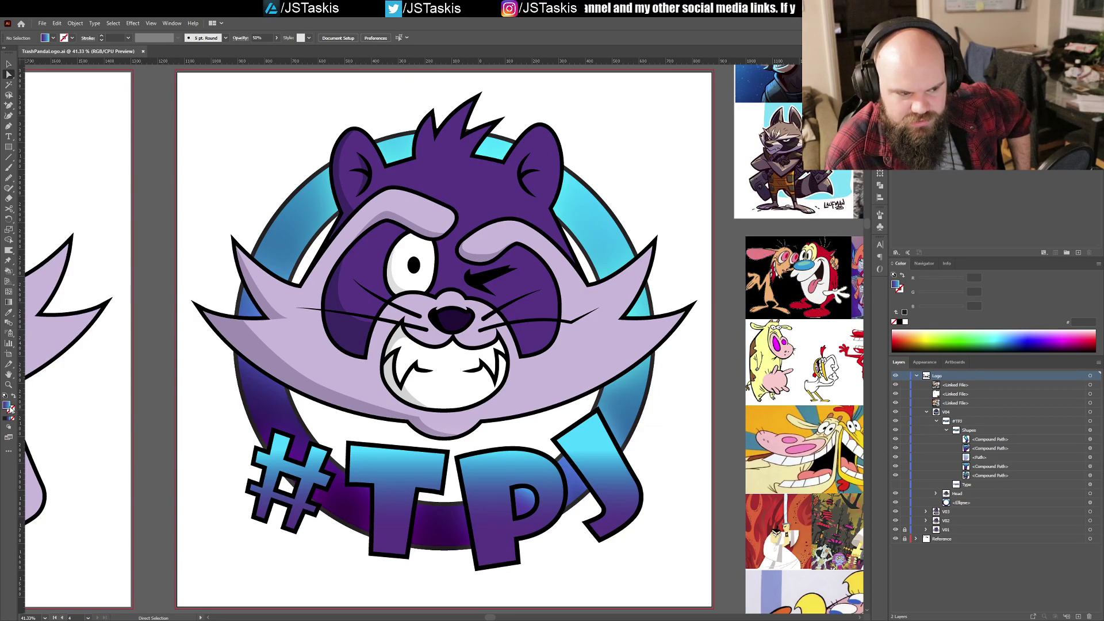
left_click(986, 457)
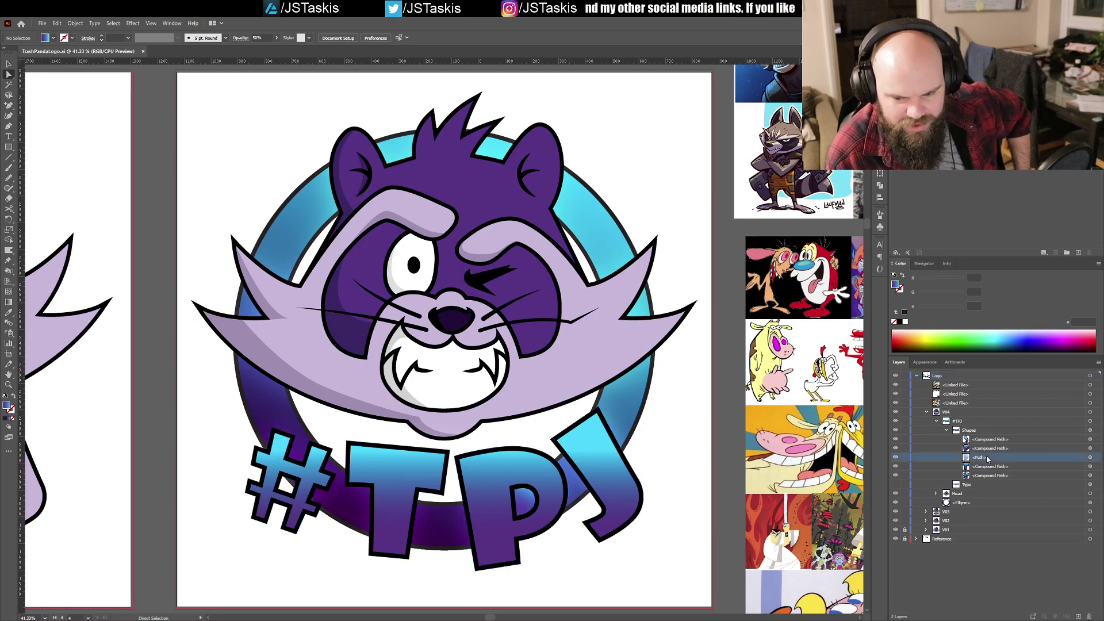
left_click(1098, 459)
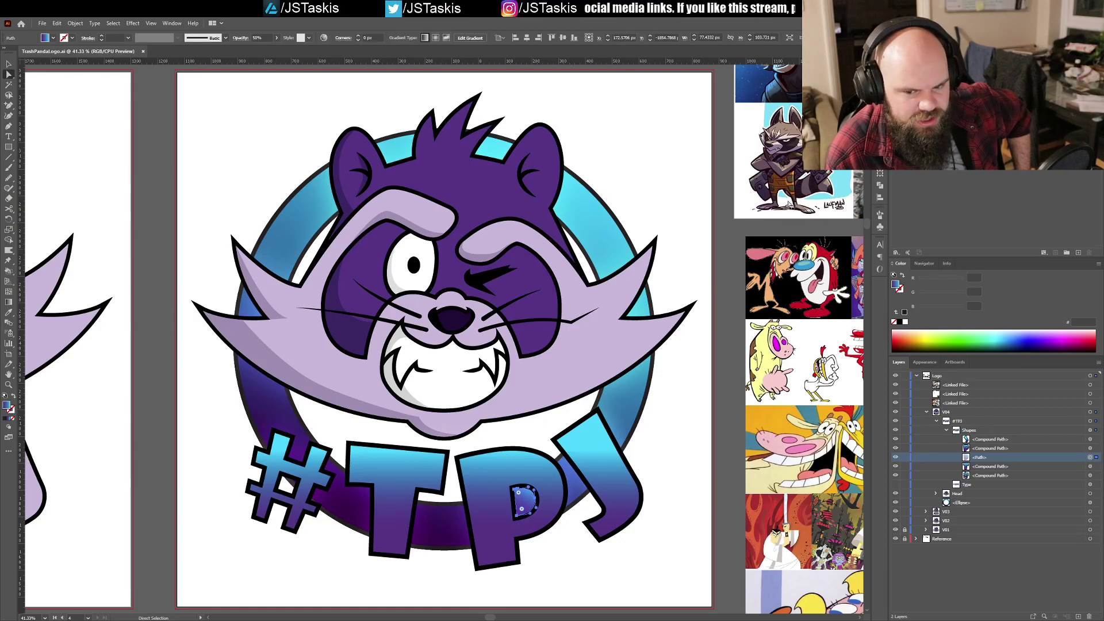
left_click(435, 37)
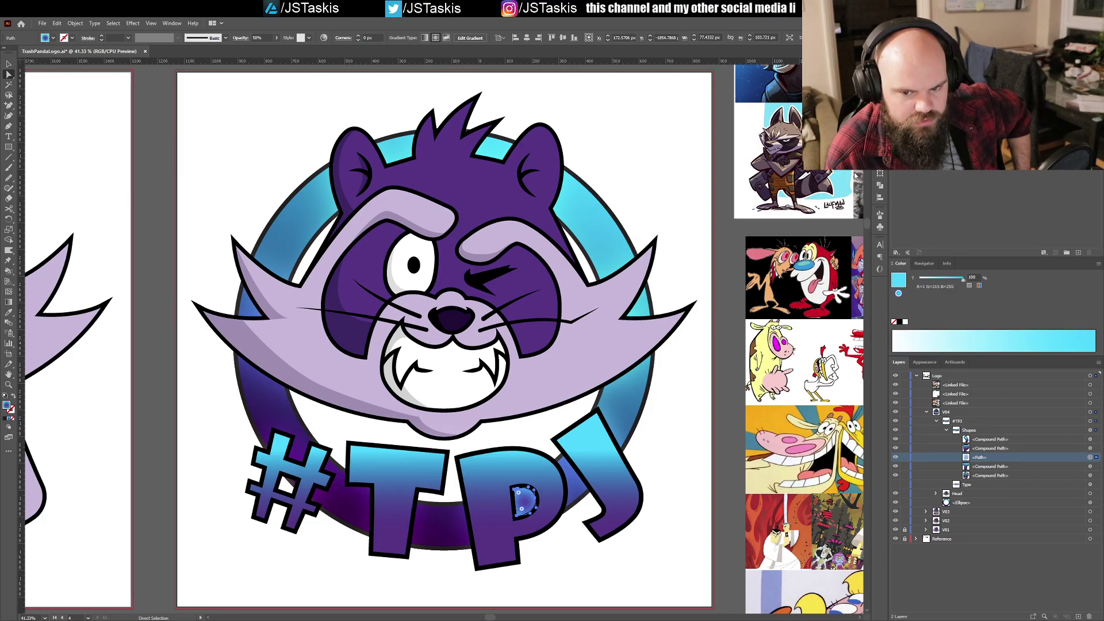
left_click(753, 203)
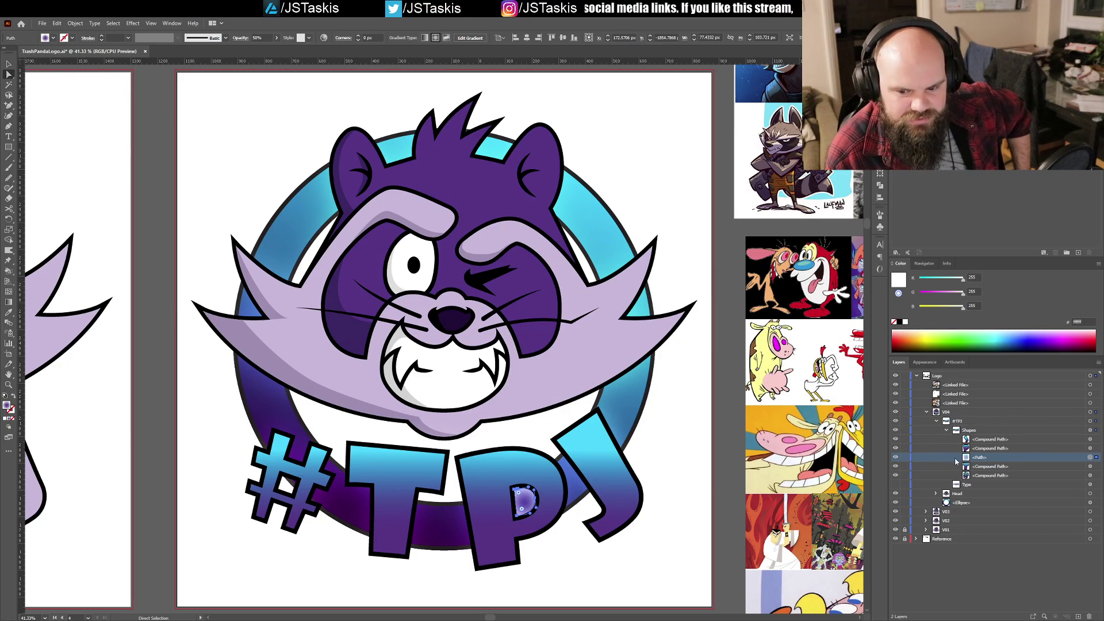
left_click(925, 362)
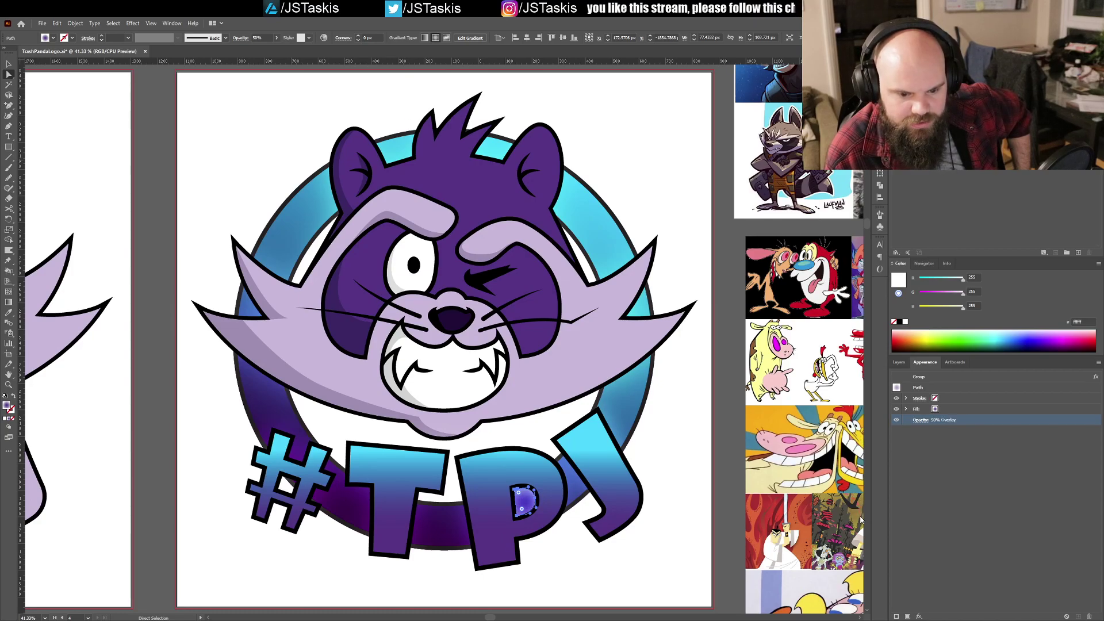
key("ctrl+a")
left_click(651, 598)
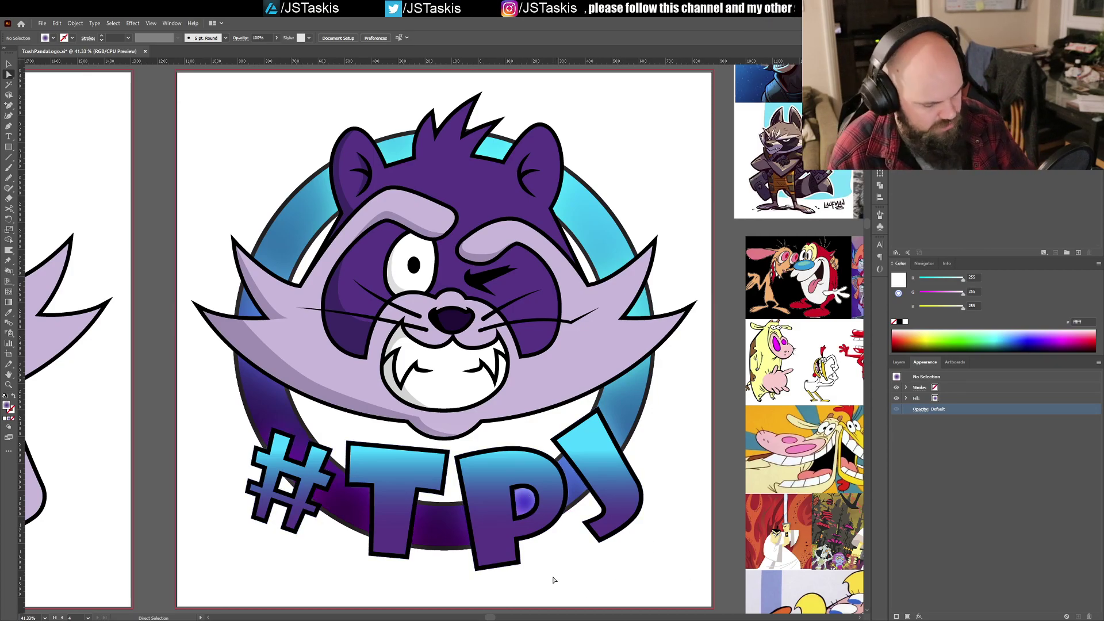
Step: Give the P counter path a solid white fill with 100% opacity and the Normal blending mode
left_click(527, 505)
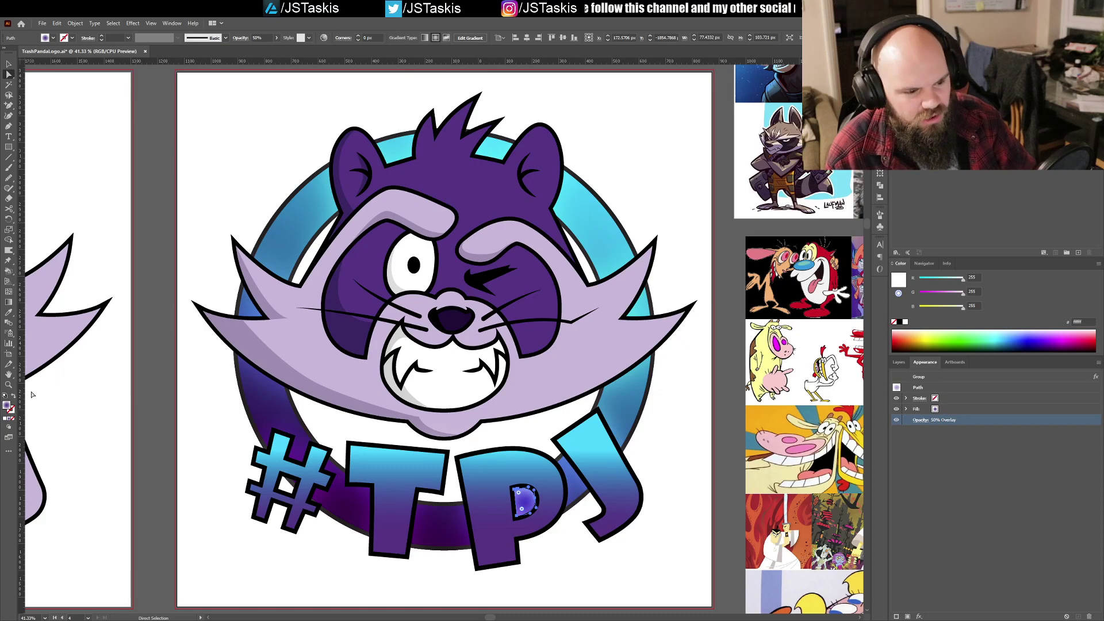
left_click(5, 421)
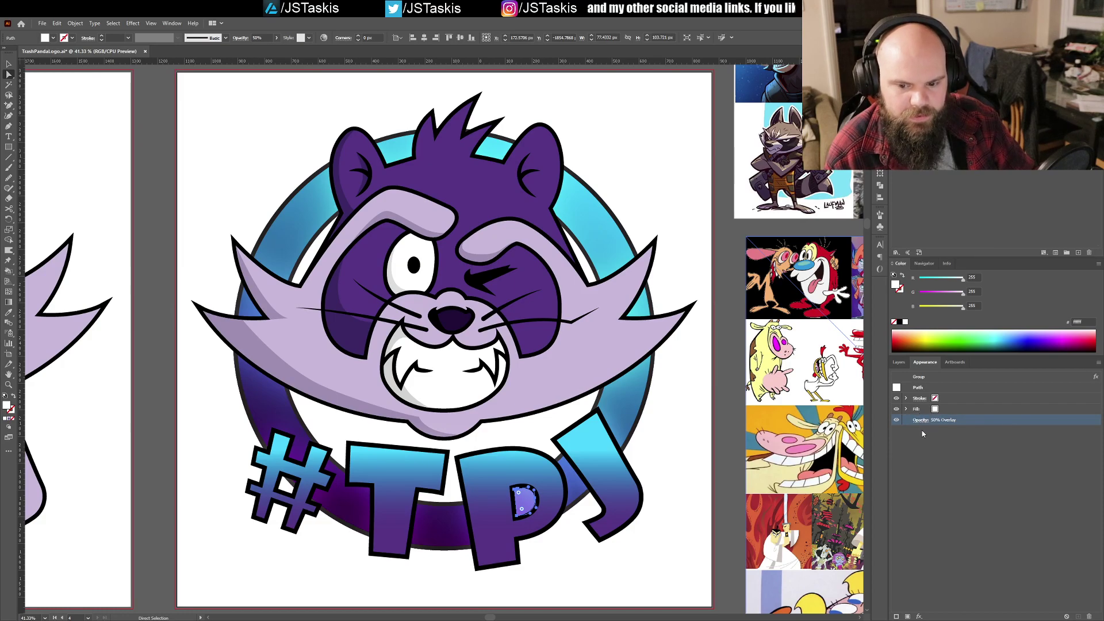
type("100")
key("Return")
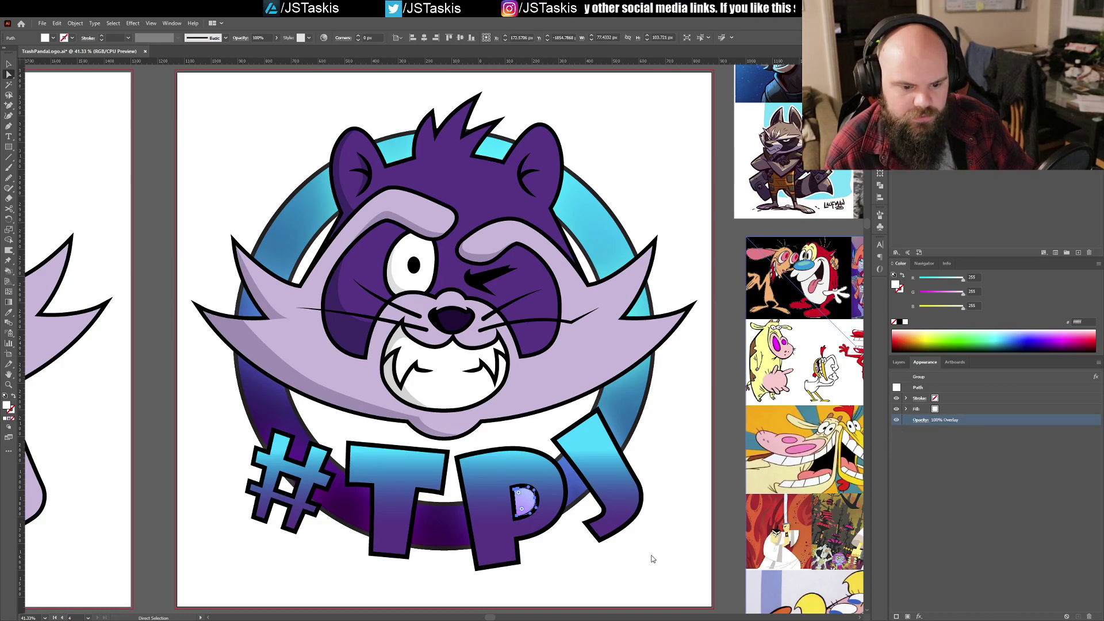
left_click(653, 557)
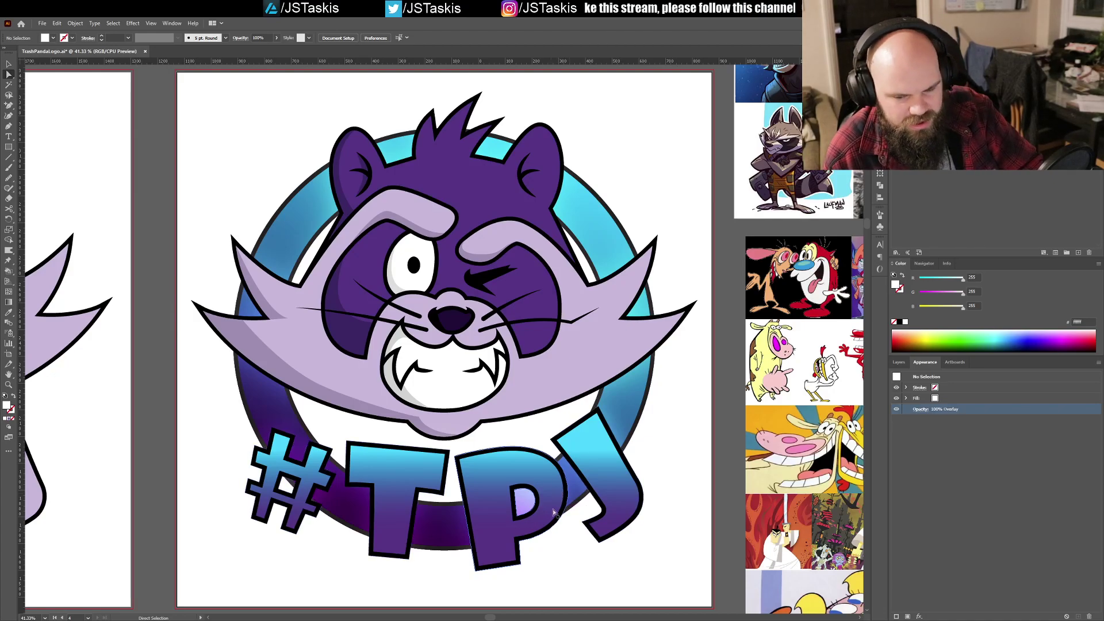
left_click(522, 500)
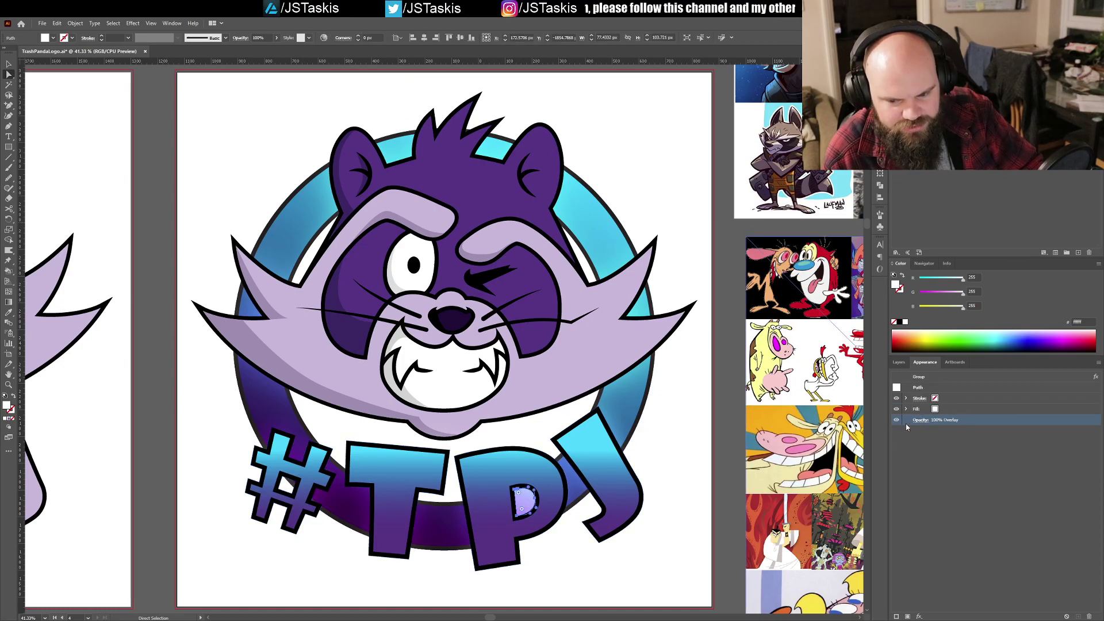
left_click(619, 571)
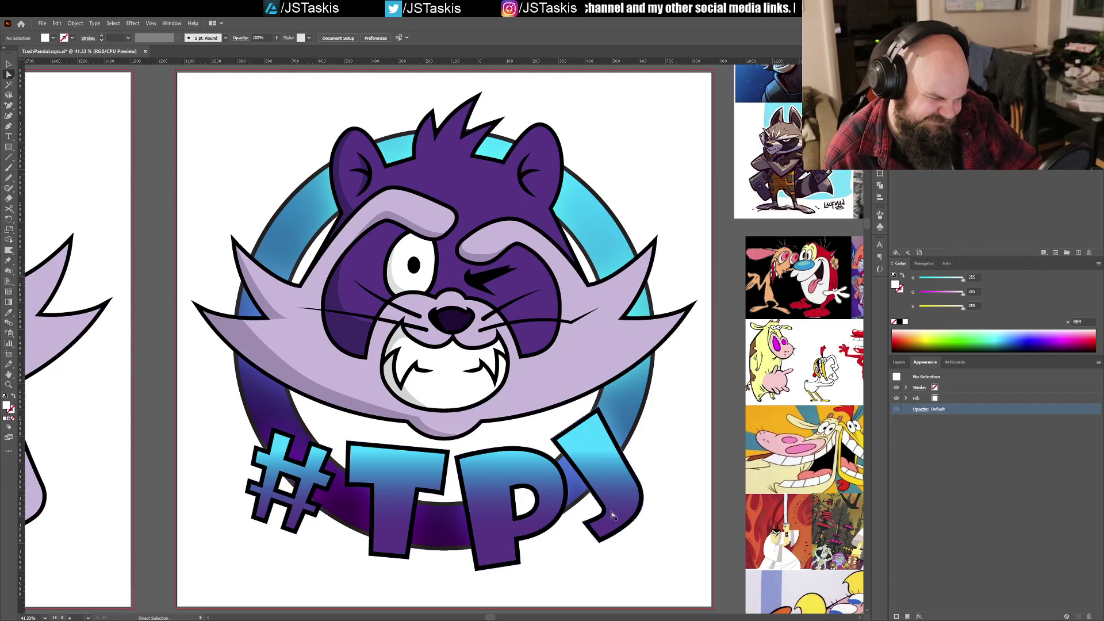
Step: Try deleting the white P counter path and repositioning and slightly enlarging the letter P
left_click(524, 502)
key("Delete")
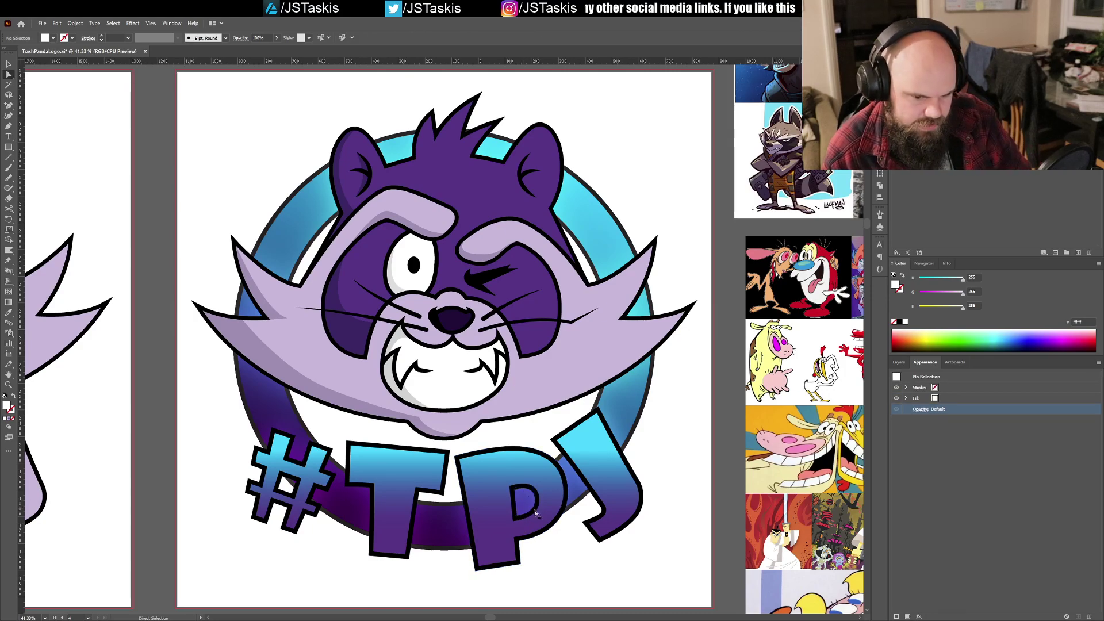
left_click_drag(556, 485, 554, 479)
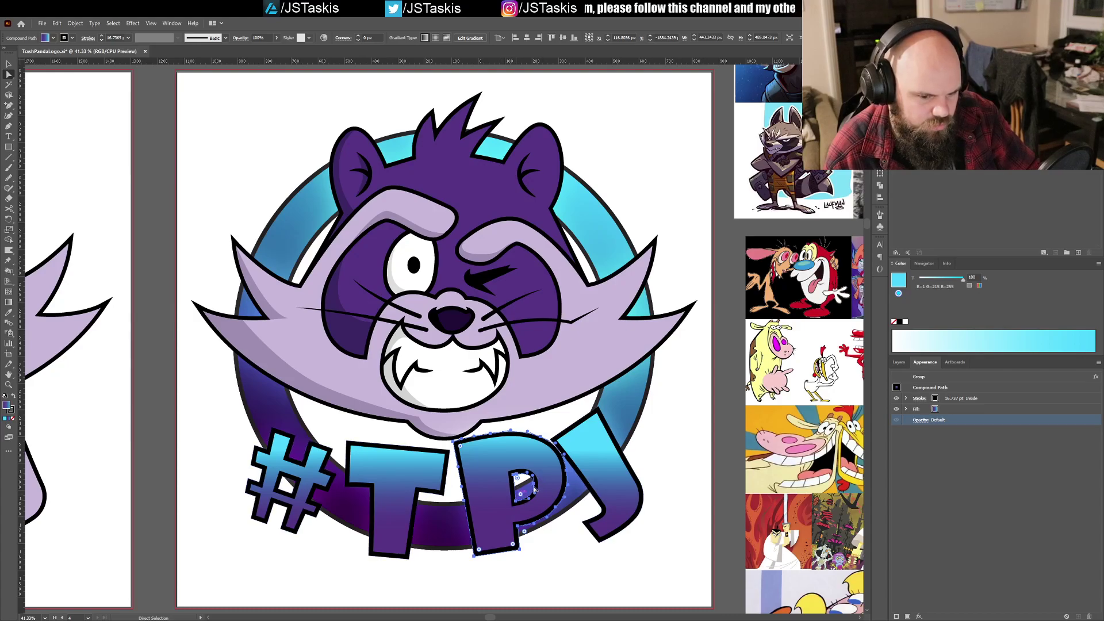
left_click_drag(555, 484, 555, 487)
key("v")
left_click_drag(570, 563, 571, 571)
left_click_drag(541, 526, 525, 519)
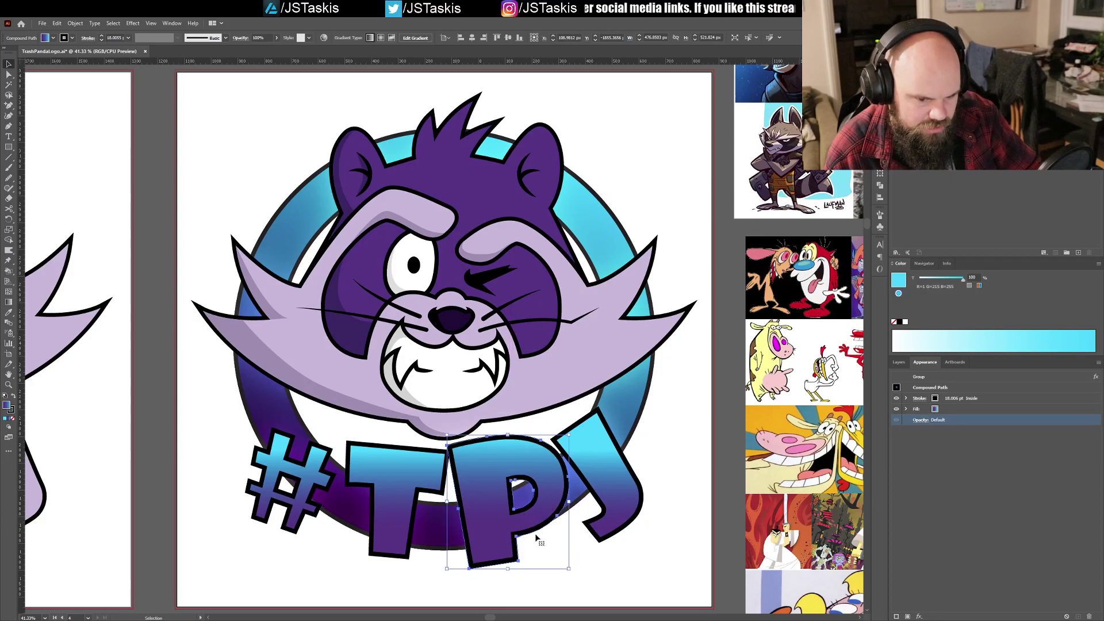
left_click_drag(571, 571, 568, 572)
left_click_drag(536, 516, 539, 510)
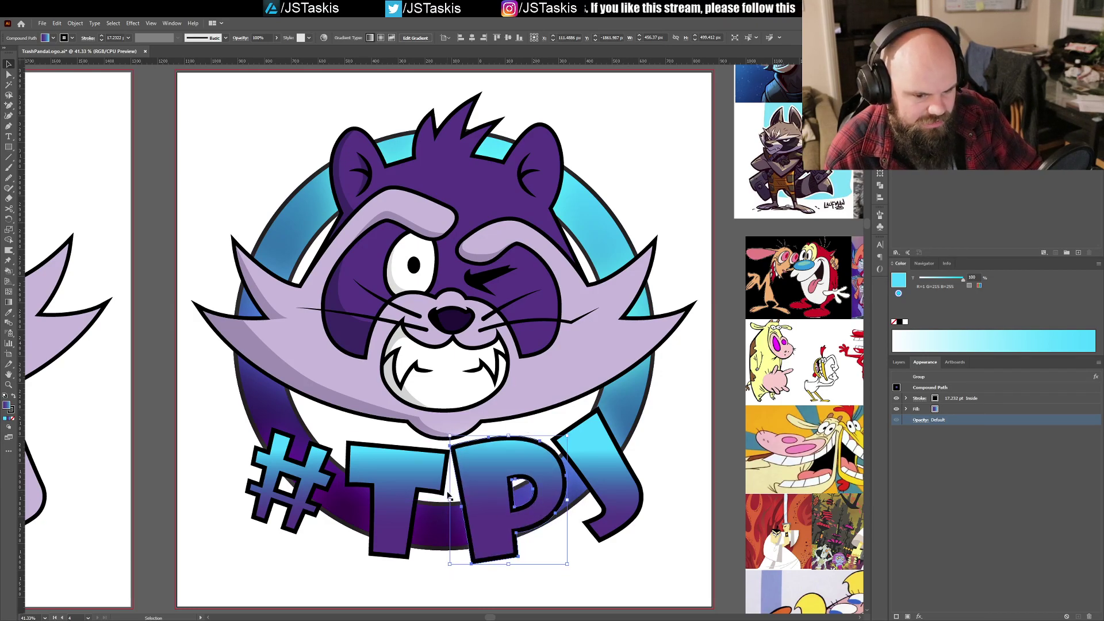
Step: Try shifting the letters T and J slightly up and to the left to match the P
key("a")
left_click(402, 472)
left_click_drag(401, 472, 397, 470)
left_click_drag(599, 463, 596, 455)
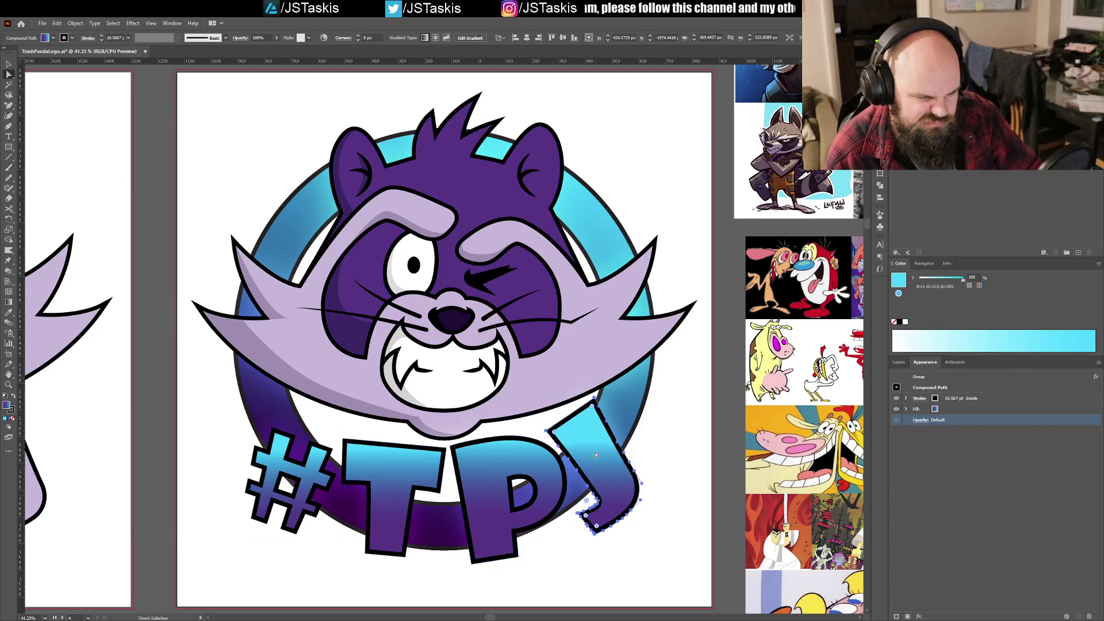
Step: Undo the moves and resizing of the T, P and J as well as the deletion of the P counter path
key("ctrl+z")
key("ctrl+z")
key("ctrl+z")
key("ctrl+z")
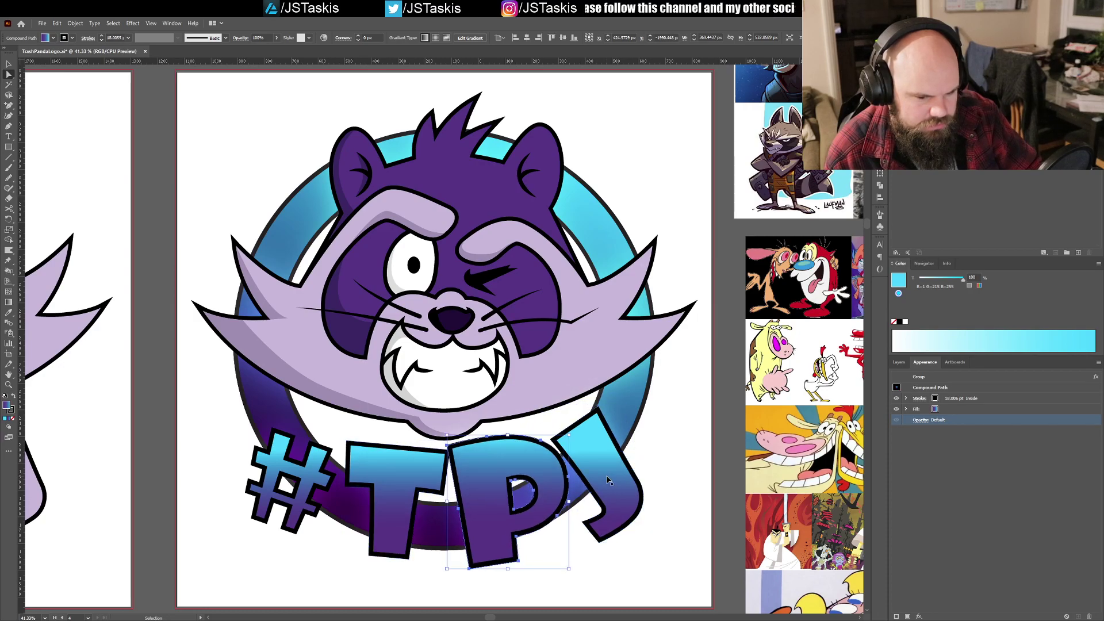
key("ctrl+z")
key("ctrl+z")
key("ctrl+z")
key("ctrl+z")
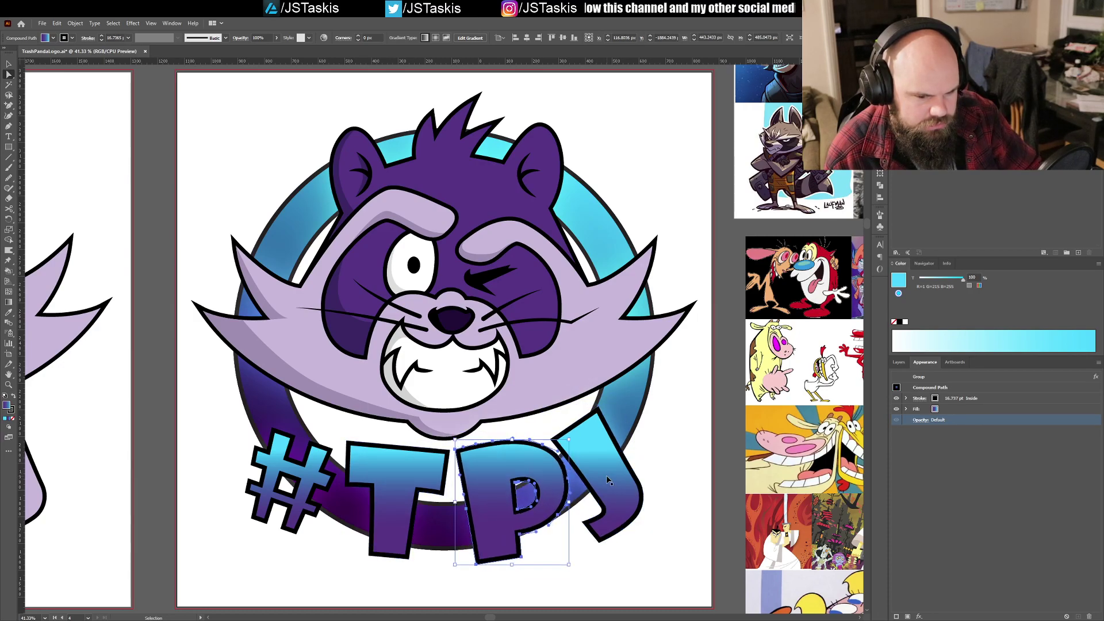
key("ctrl+z")
key("ctrl+z")
key("ctrl+z")
Step: Delete the white path filling the counter of the letter P and save the document
key("a")
left_click(526, 504)
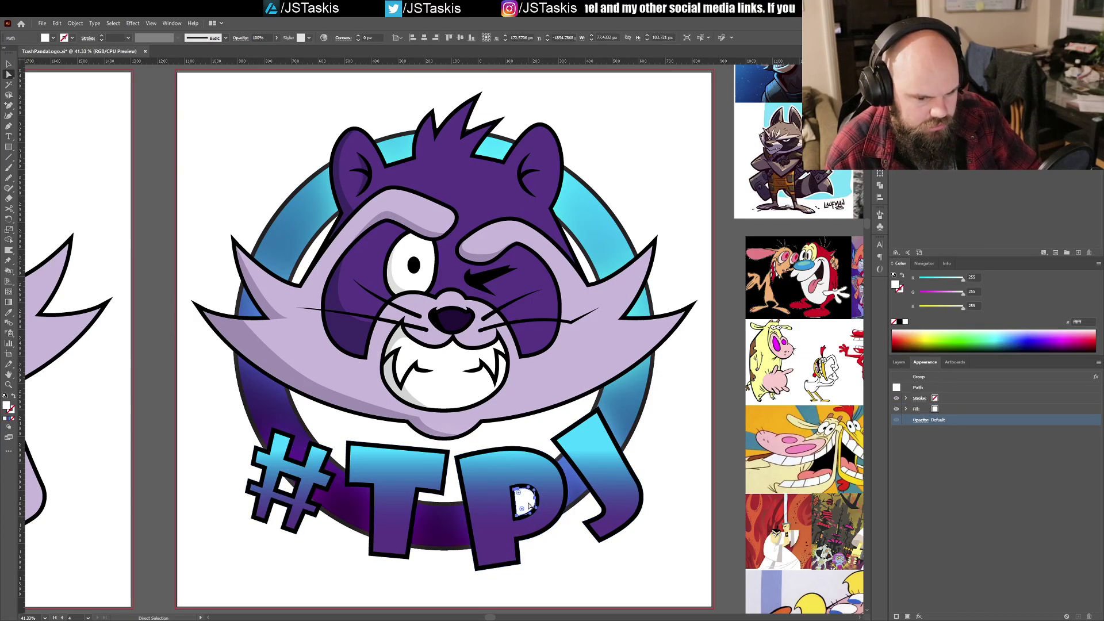
key("Delete")
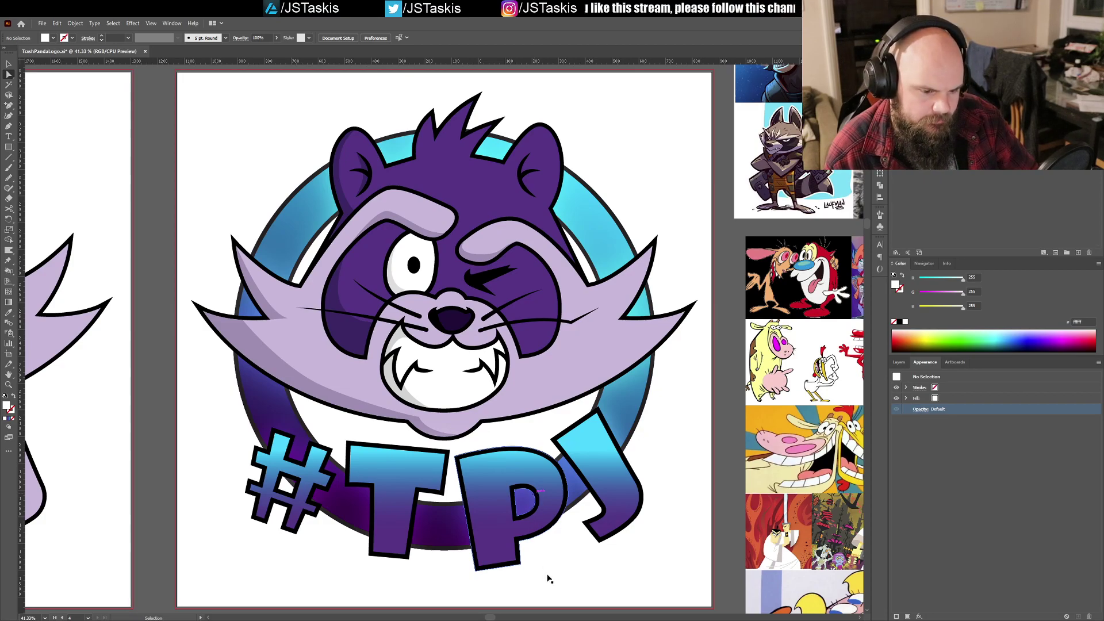
key("ctrl+s")
Step: Turn the cyan-to-purple gradient on the ring ellipse's 165 pt stroke slightly, so the lighter blue reaches further along the bottom of the ring
left_click(628, 415)
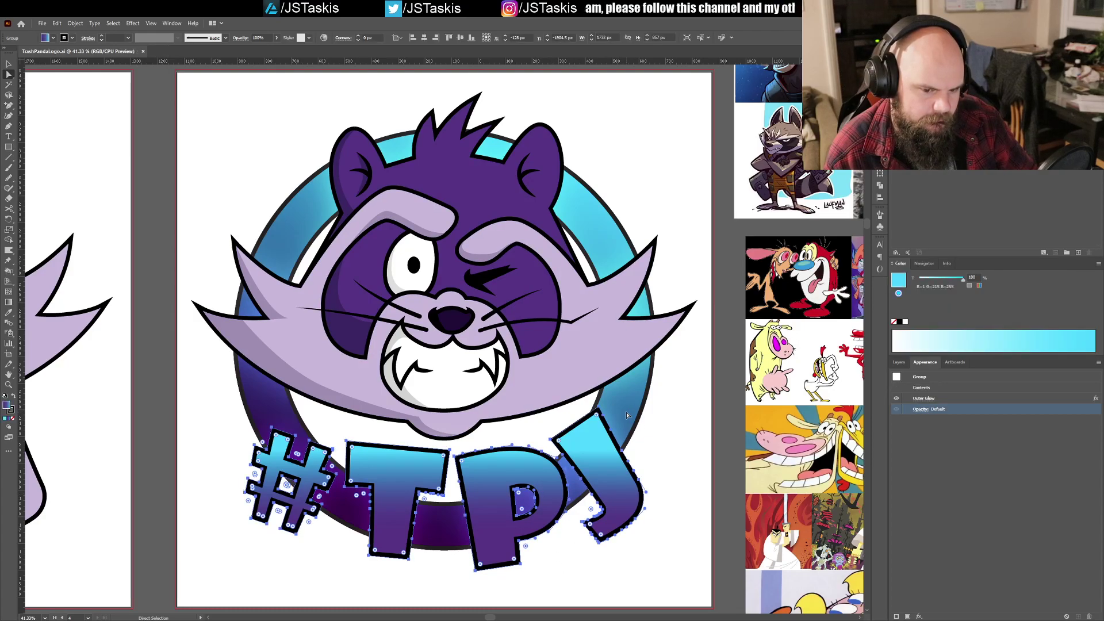
left_click(647, 339)
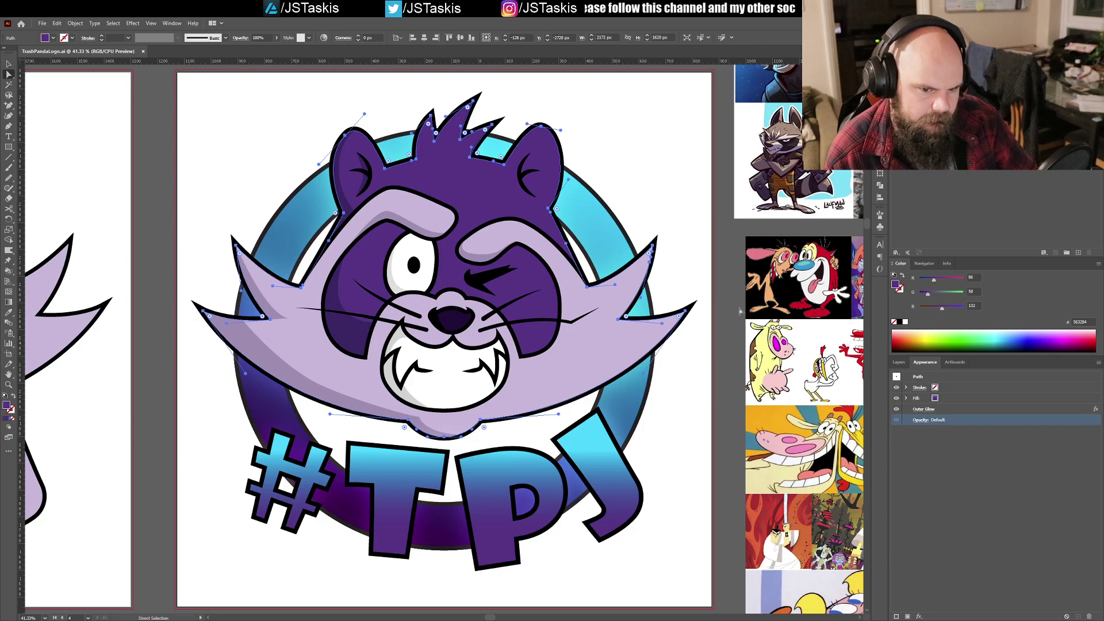
left_click(899, 363)
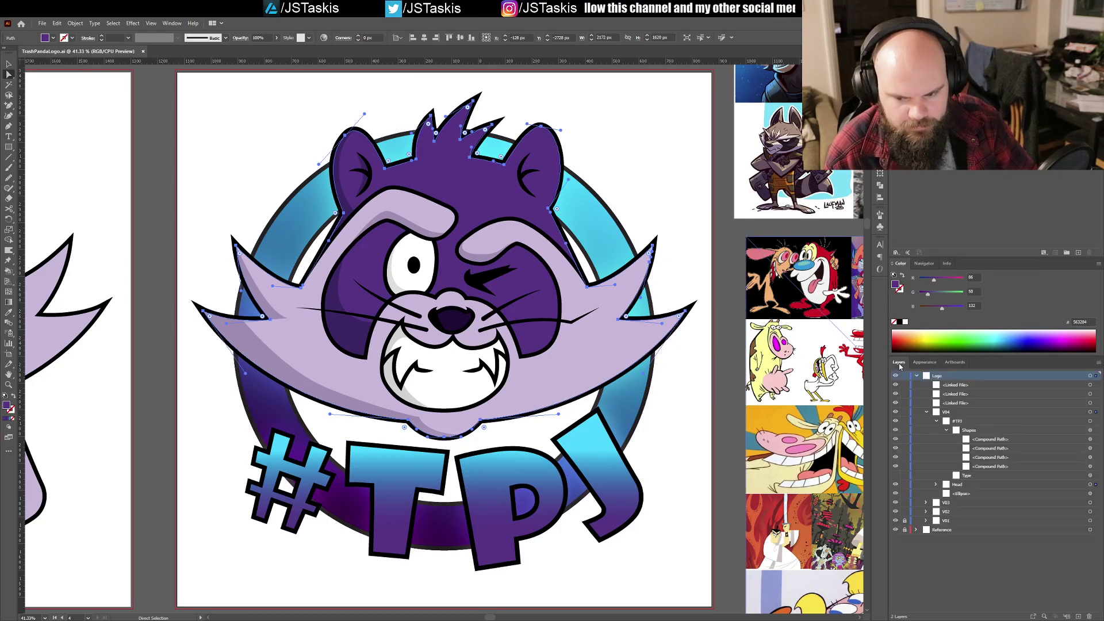
left_click(948, 430)
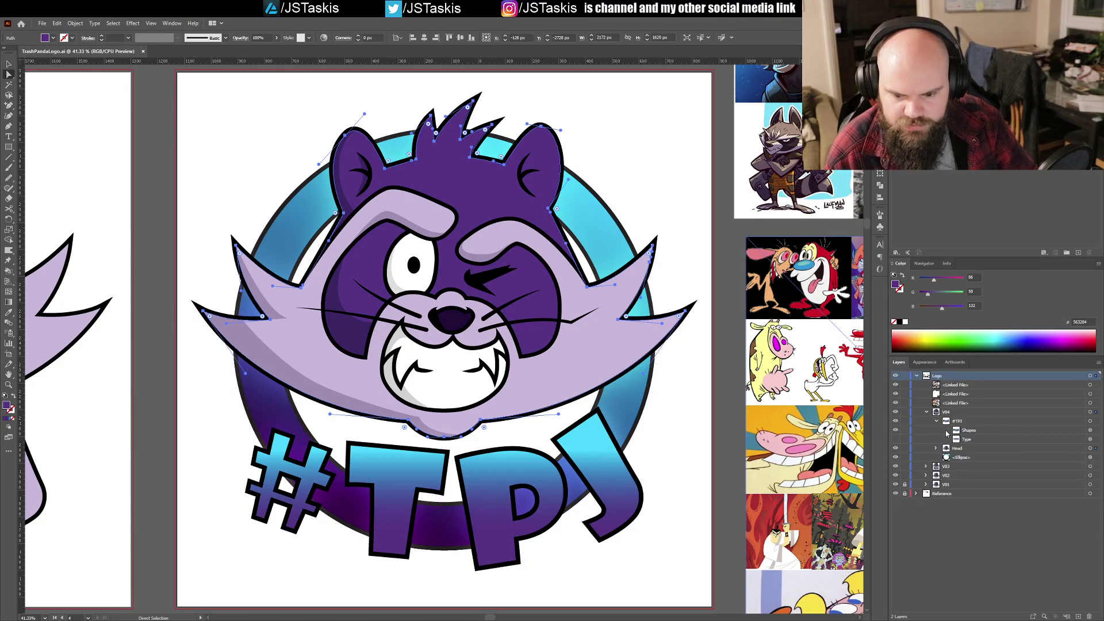
left_click(952, 459)
left_click(1090, 457)
left_click(925, 363)
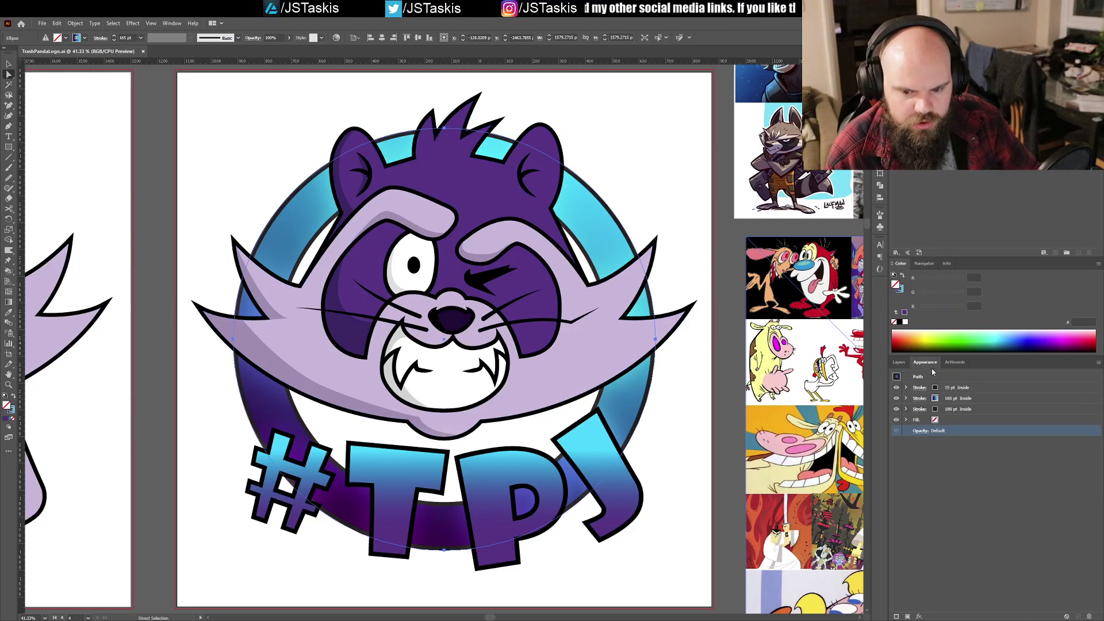
left_click(937, 400)
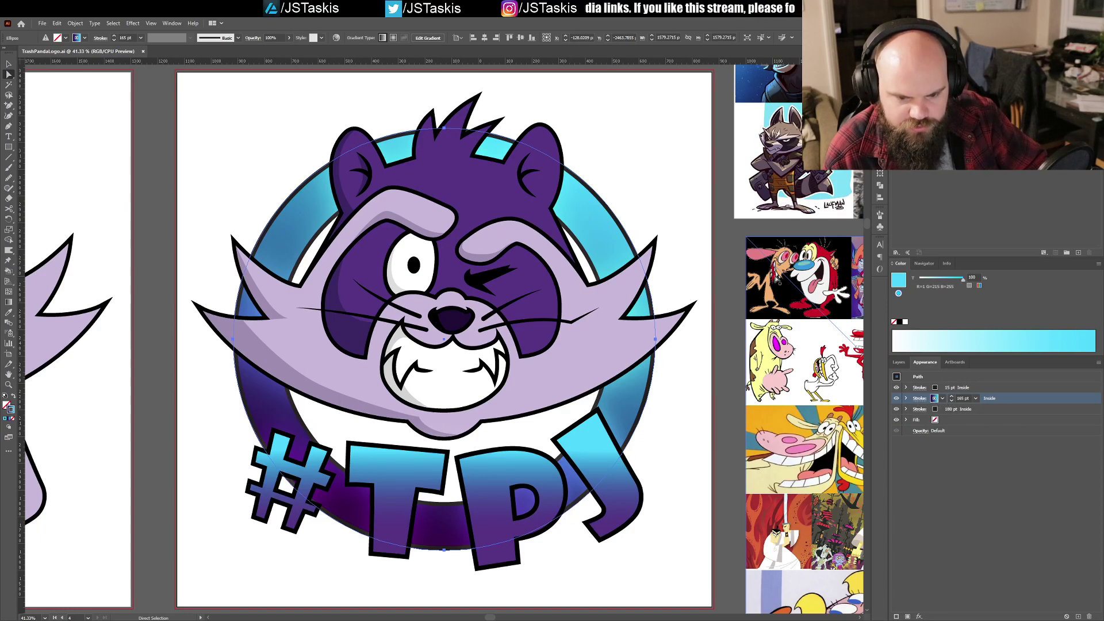
key("ctrl+z")
key("ctrl+z")
key("ctrl+z")
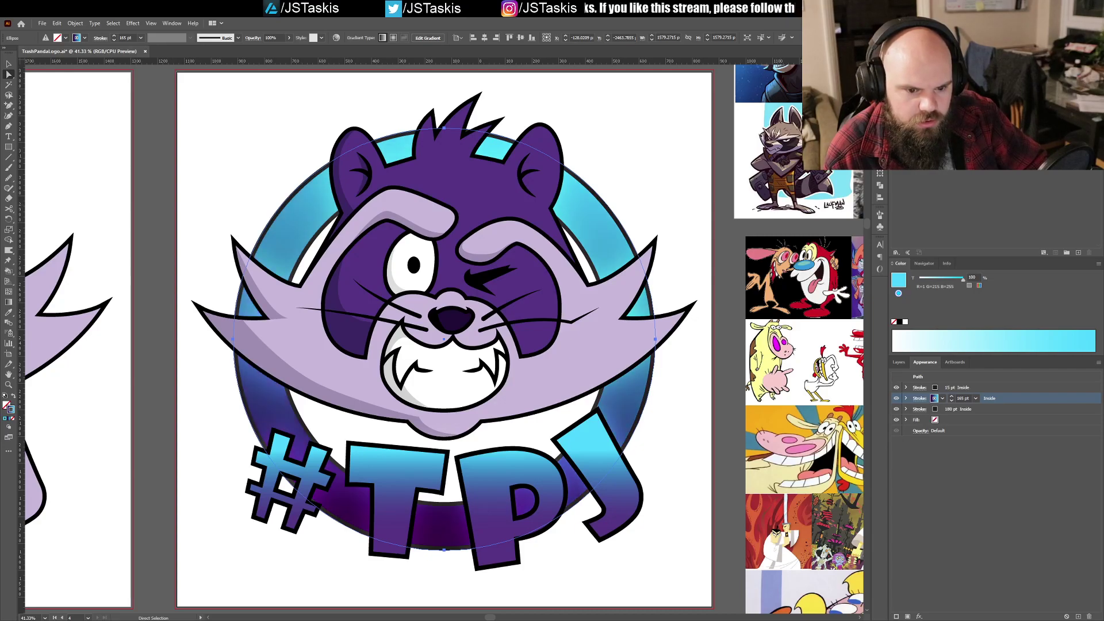
key("ctrl+z")
key("ctrl+z")
key("ctrl+z")
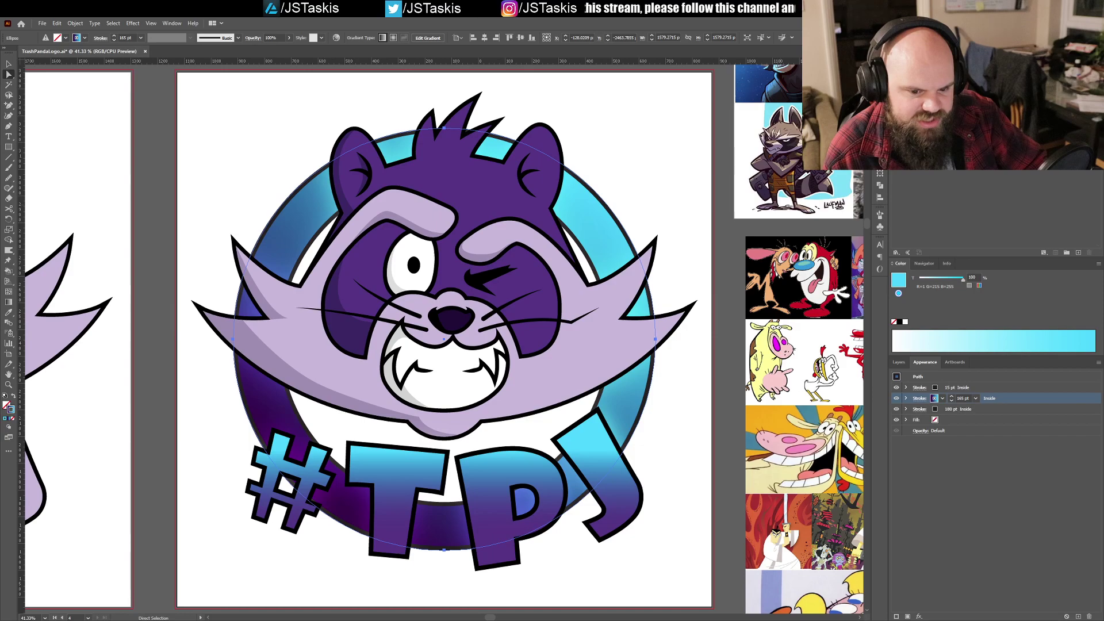
key("ctrl+z")
key("ctrl+z")
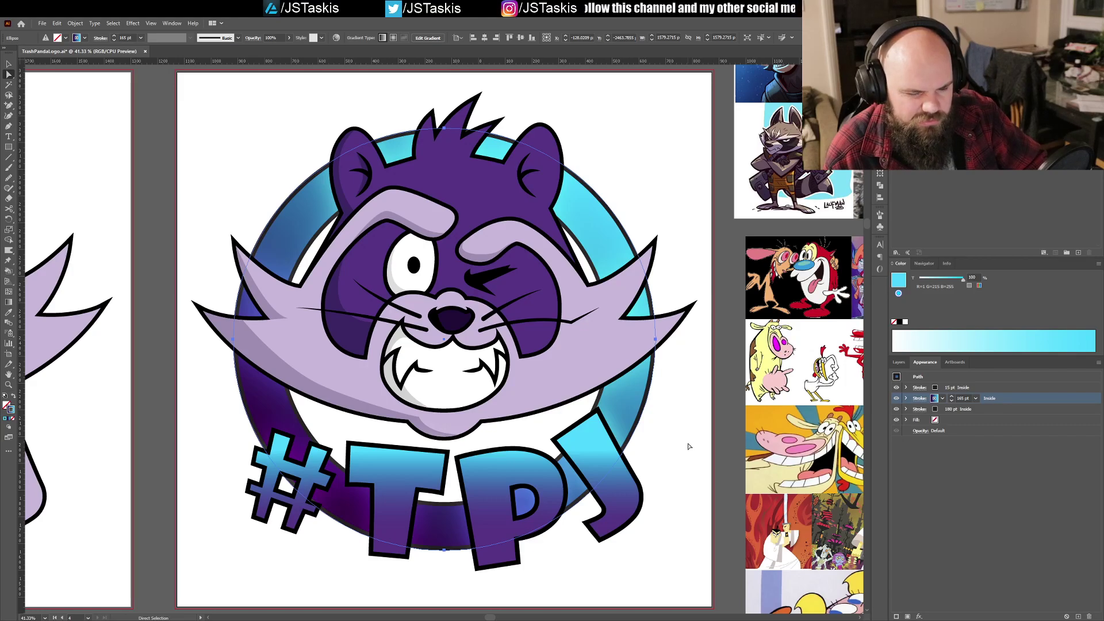
Step: Shift the position of the letter J slightly beside the P, leaving the other letters in place
left_click(620, 512)
key("F7")
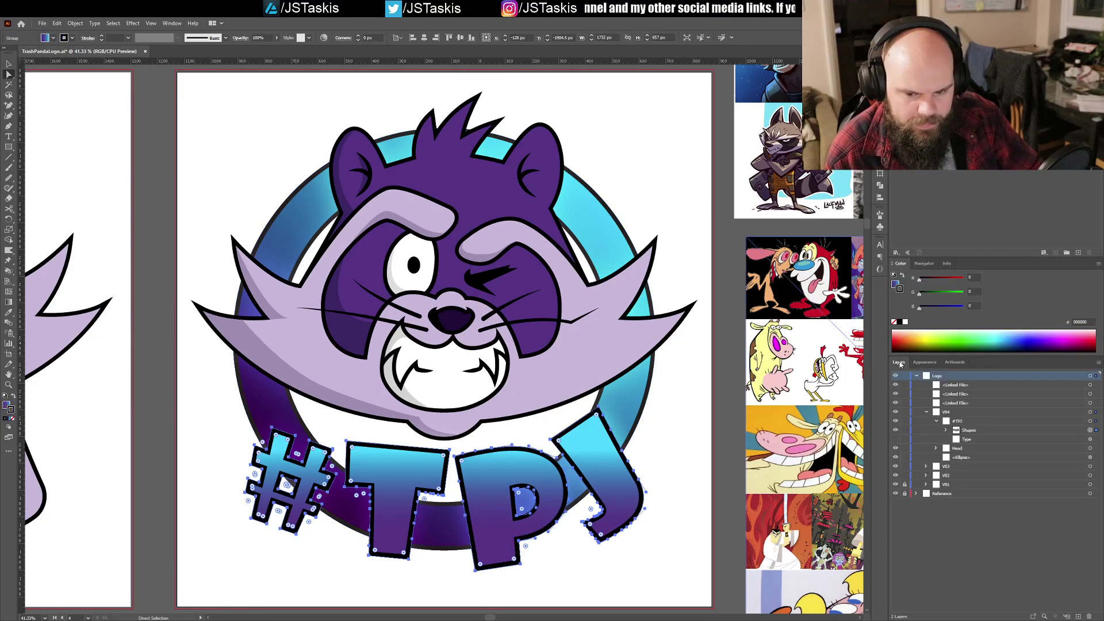
left_click(640, 478)
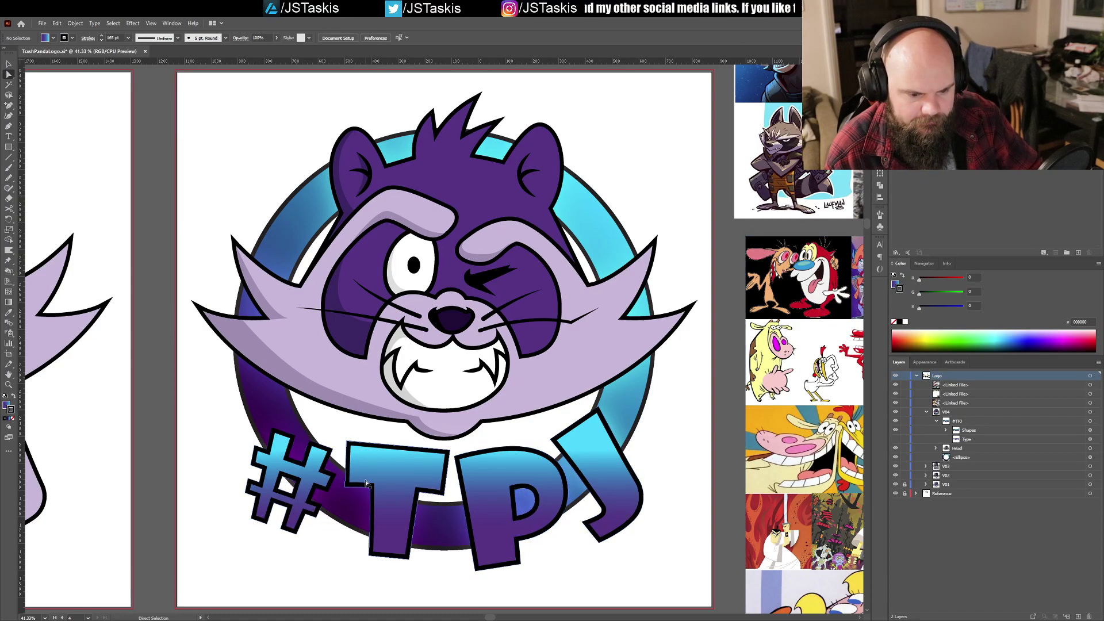
left_click(616, 468)
key("Left")
key("Left")
key("Left")
key("Left")
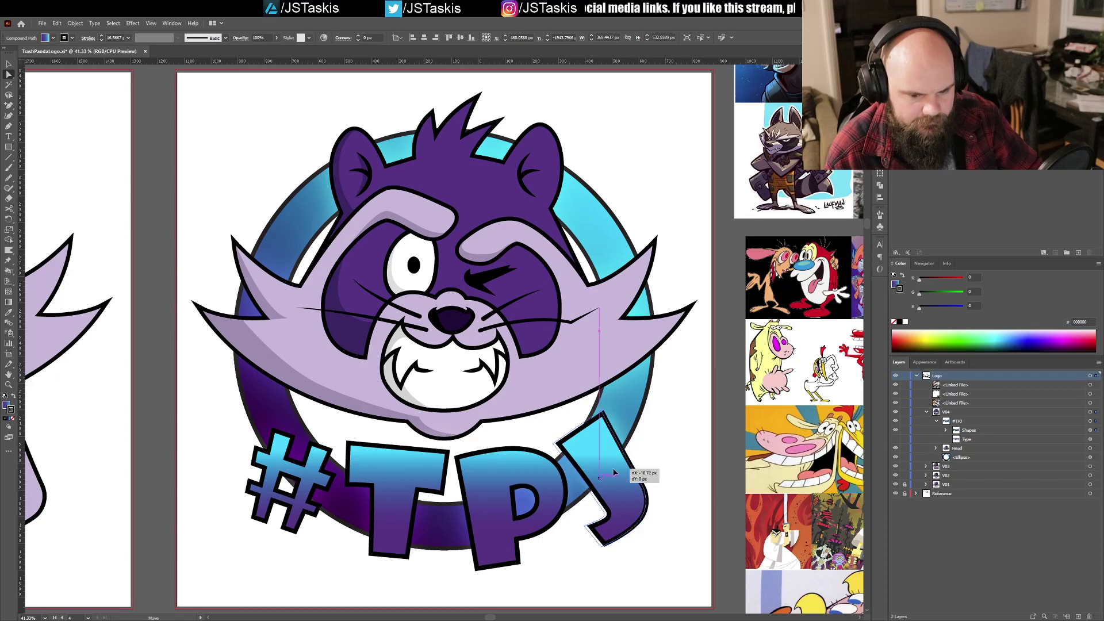
Step: Rotate the letter J slightly, fine-tune its position next to the P, and save the document
key("v")
left_click_drag(659, 538, 644, 531)
left_click_drag(618, 489, 618, 491)
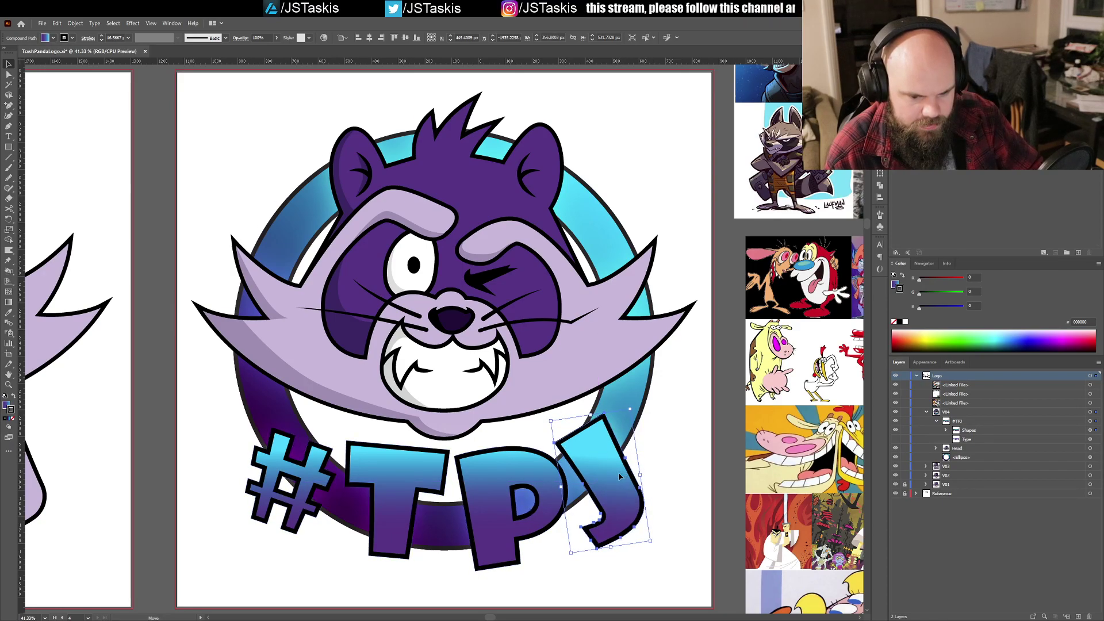
key("a")
left_click(660, 459)
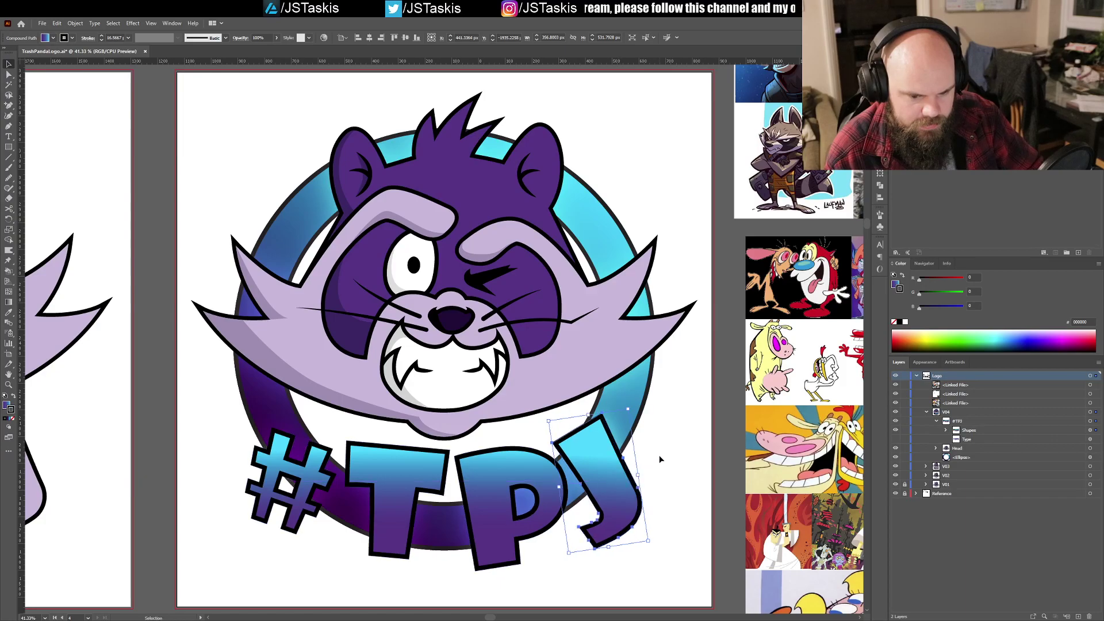
key("v")
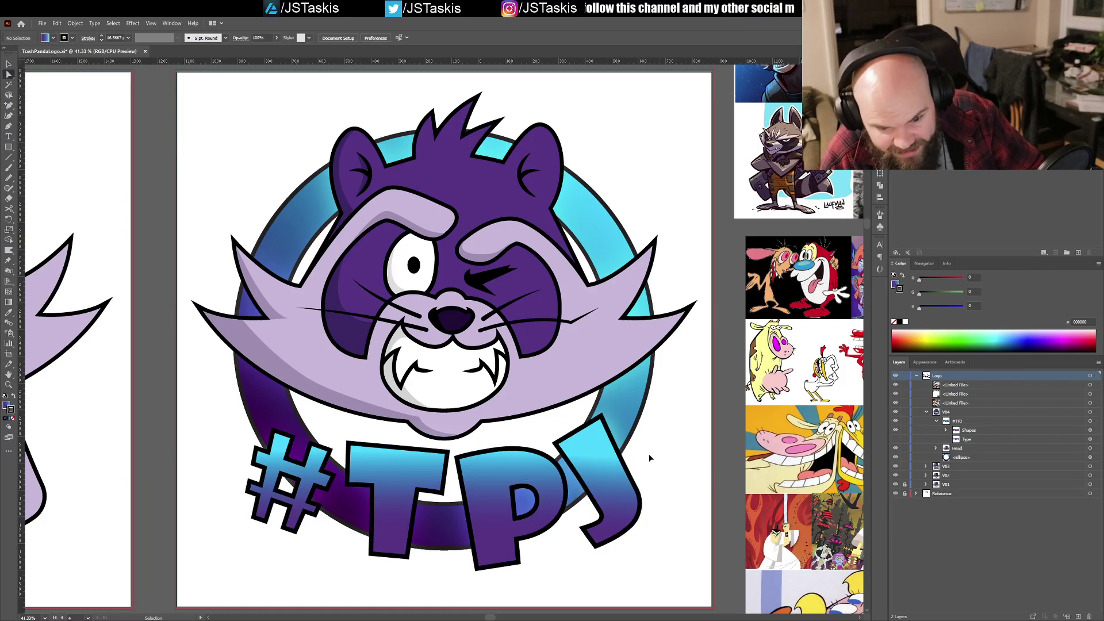
key("ctrl+s")
Step: Try redirecting the fill gradient of the Shapes group diagonally across the # and the letters T, P and J
key("a")
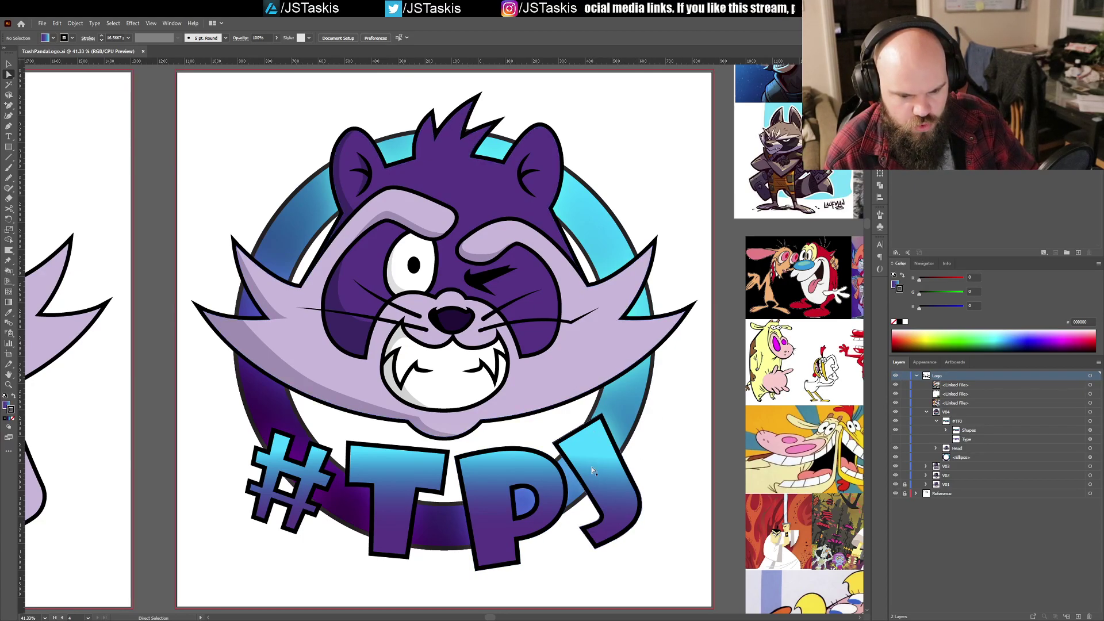
left_click(1043, 437)
left_click(1042, 430)
left_click(1091, 431)
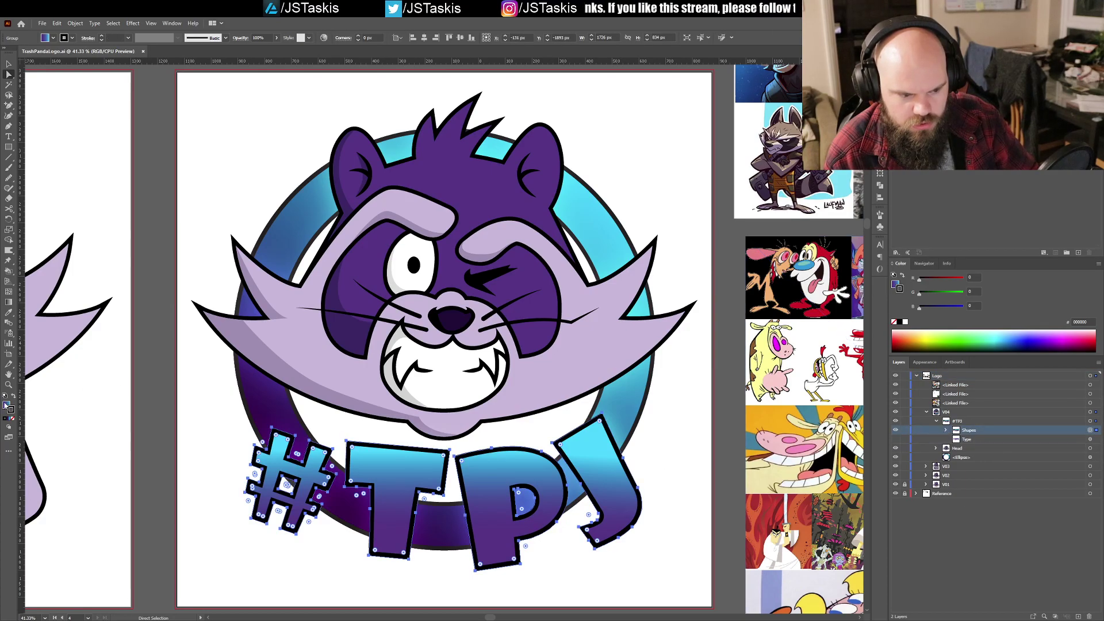
left_click(6, 405)
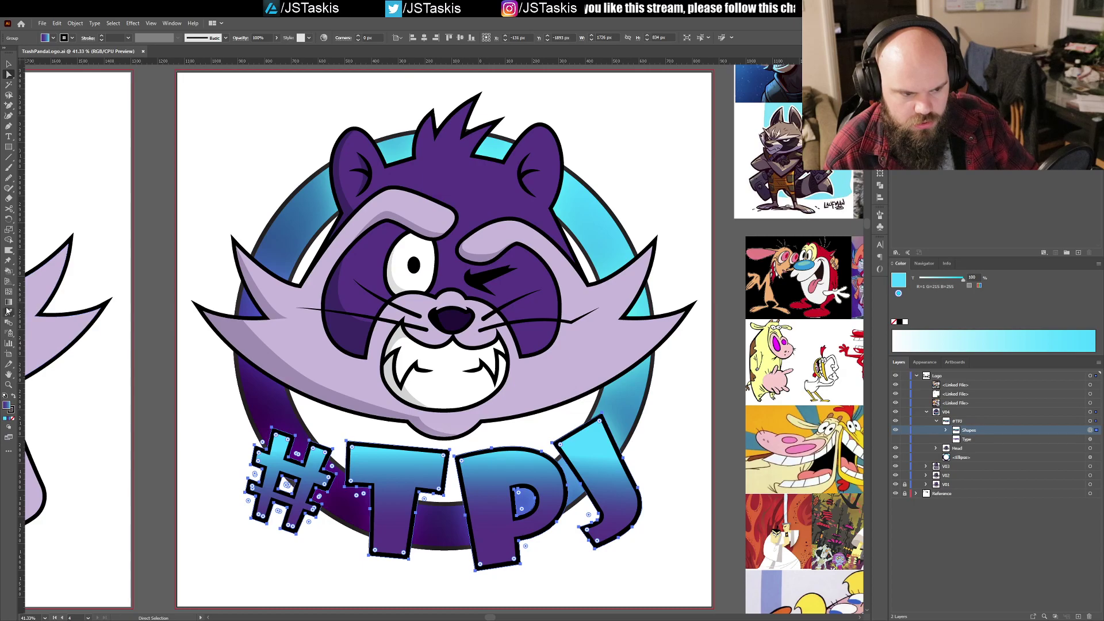
left_click(8, 303)
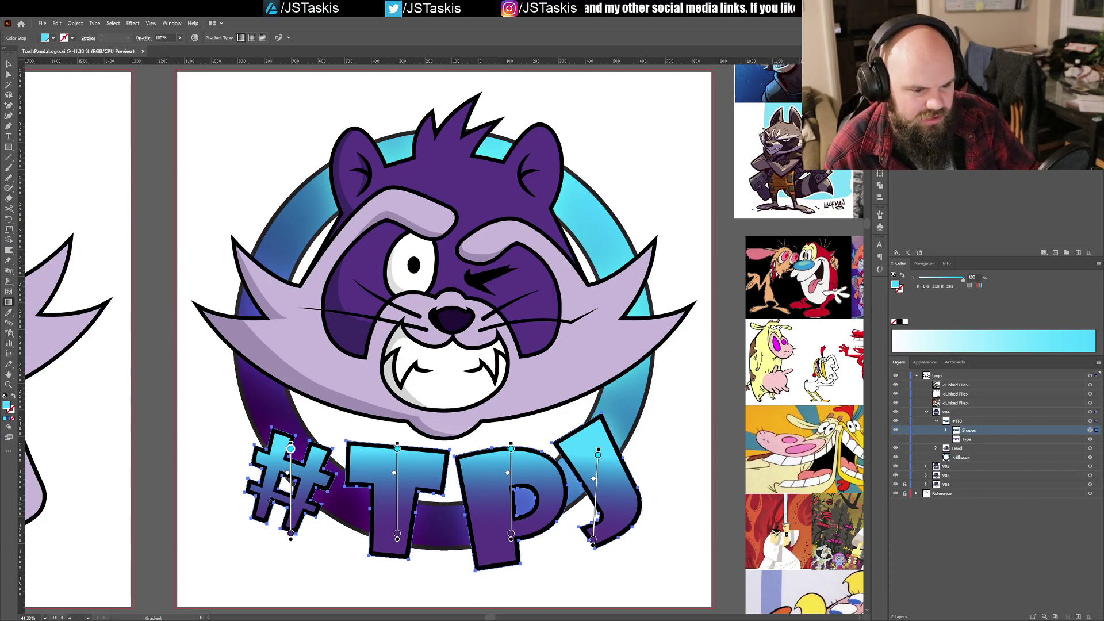
left_click_drag(262, 502, 608, 467)
left_click_drag(376, 541, 432, 465)
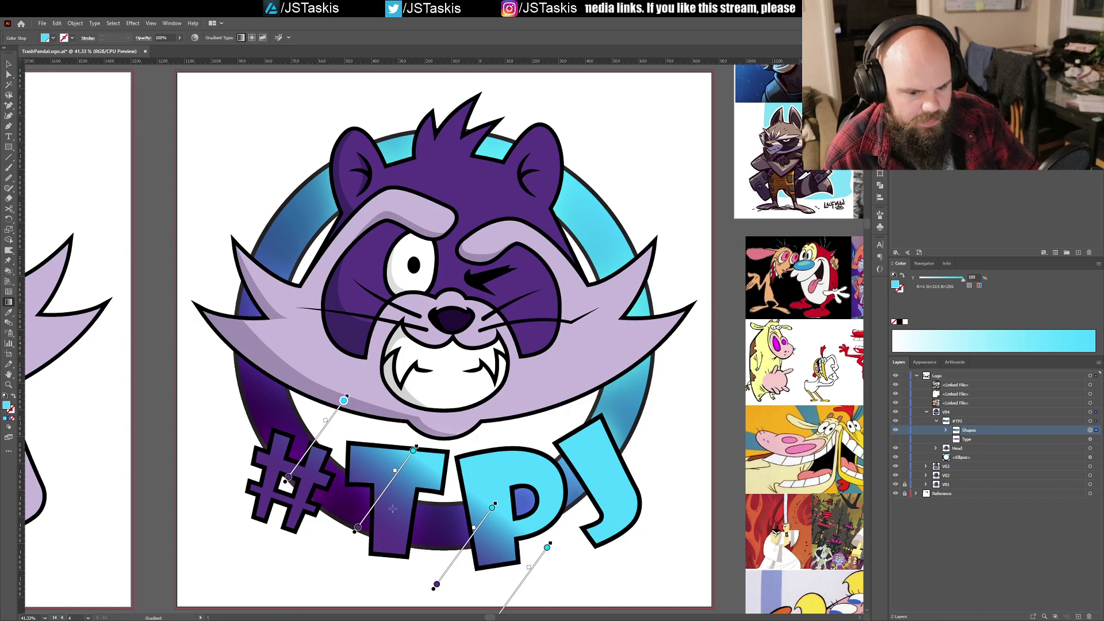
Step: Undo the diagonal gradient on the hashtag and letters, deselect everything and save the document
key("a")
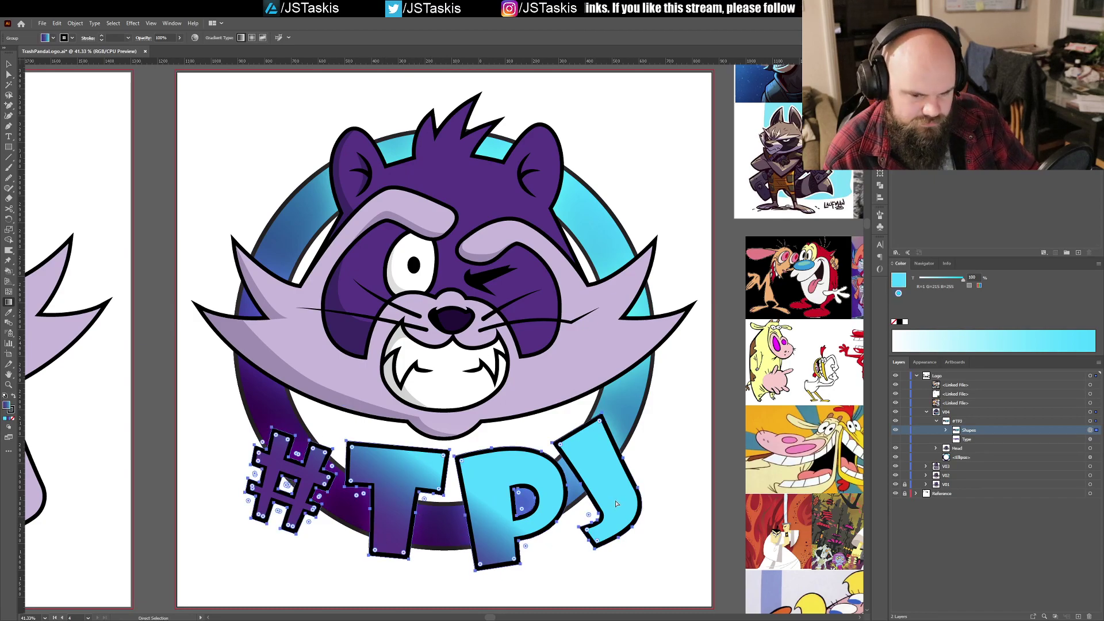
key("ctrl+z")
key("ctrl+z")
key("g")
key("a")
key("ctrl+shift+a")
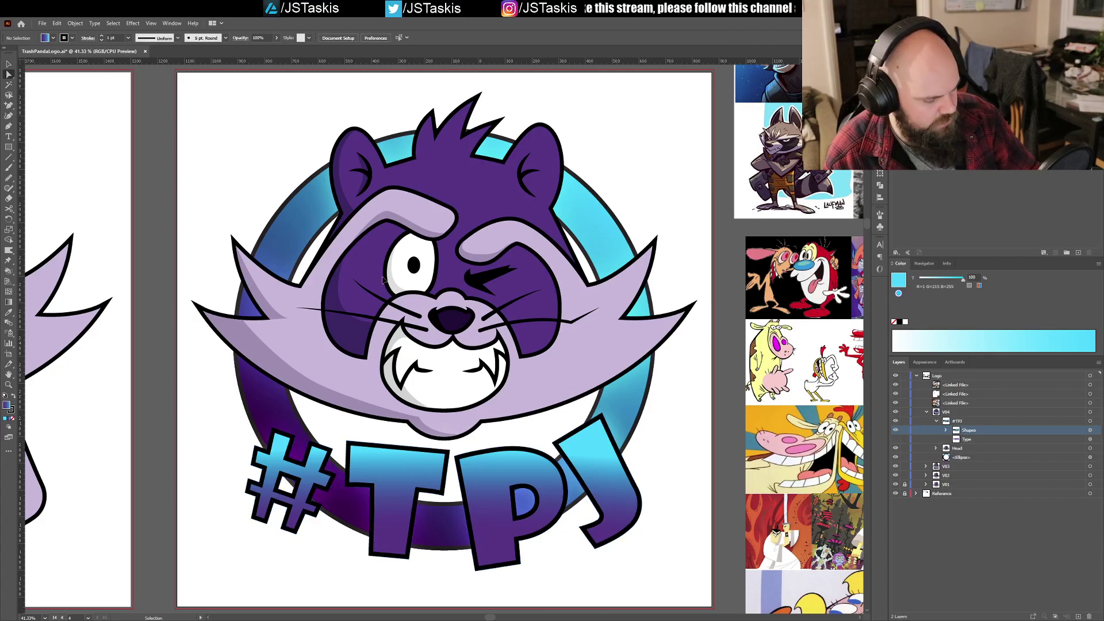
key("ctrl+s")
Step: Try enlarging the counter outline inside the letter P up and outward
left_click(533, 501)
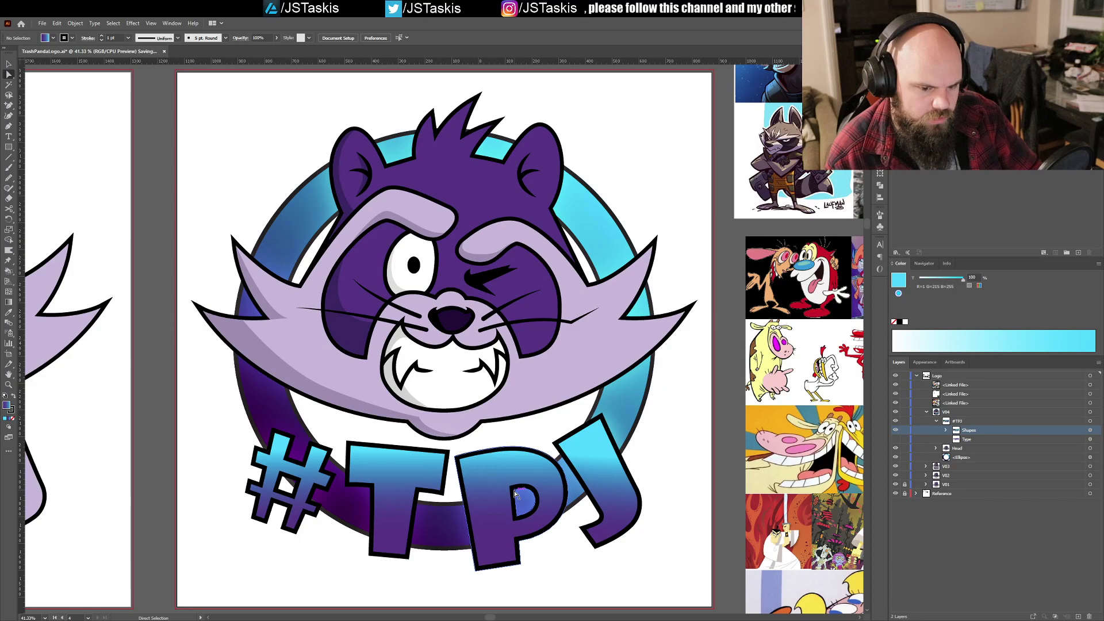
left_click(541, 507)
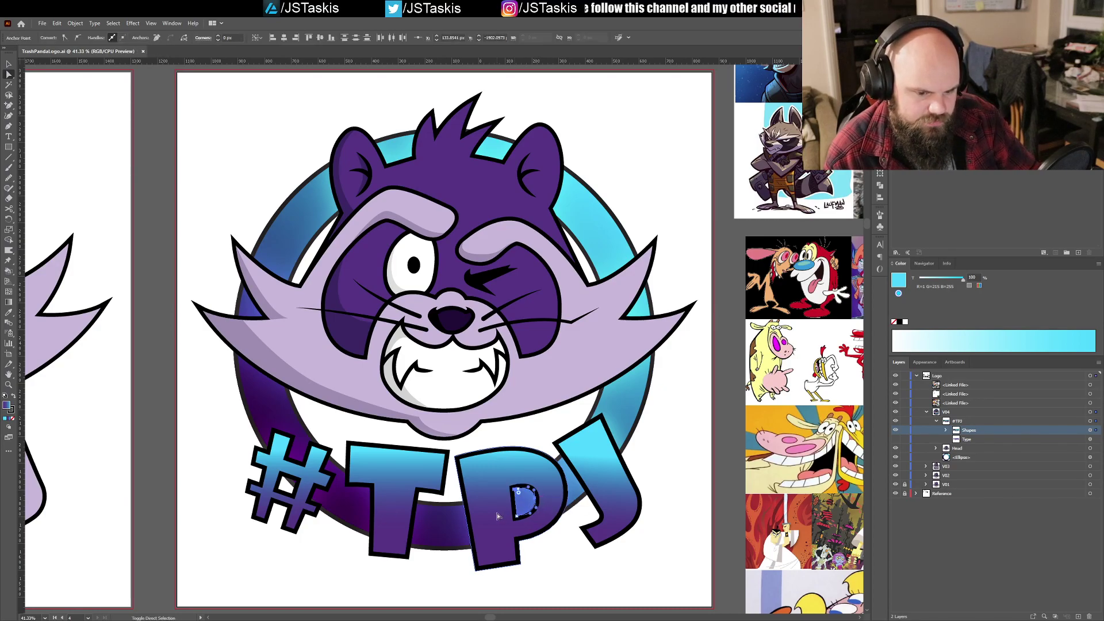
key("v")
left_click_drag(539, 486, 545, 478)
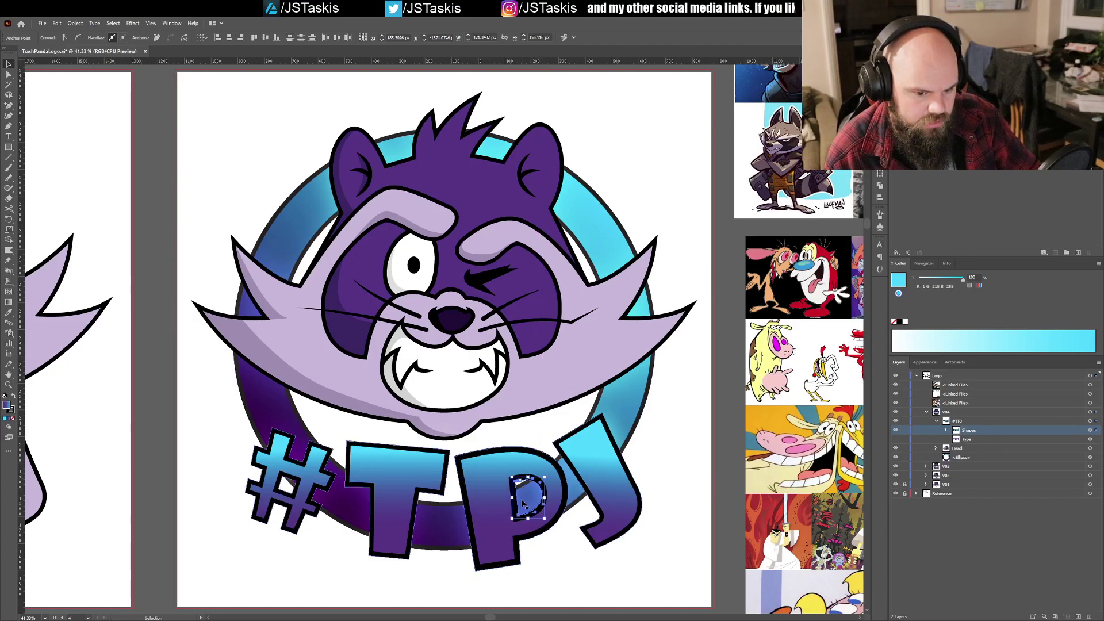
left_click(719, 490)
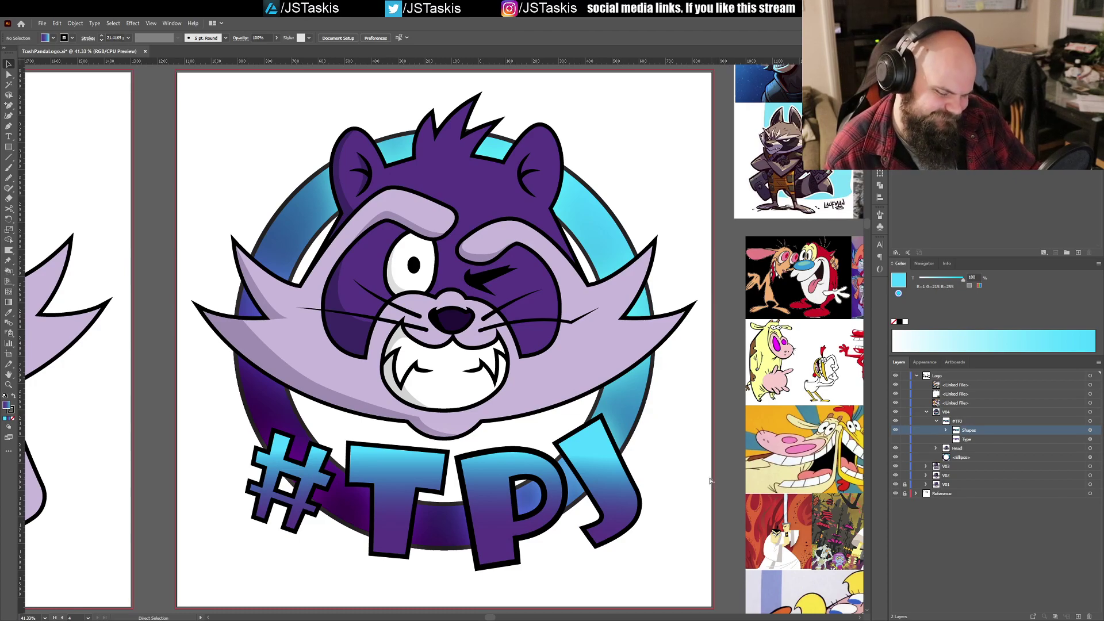
key("a")
key("ctrl+s")
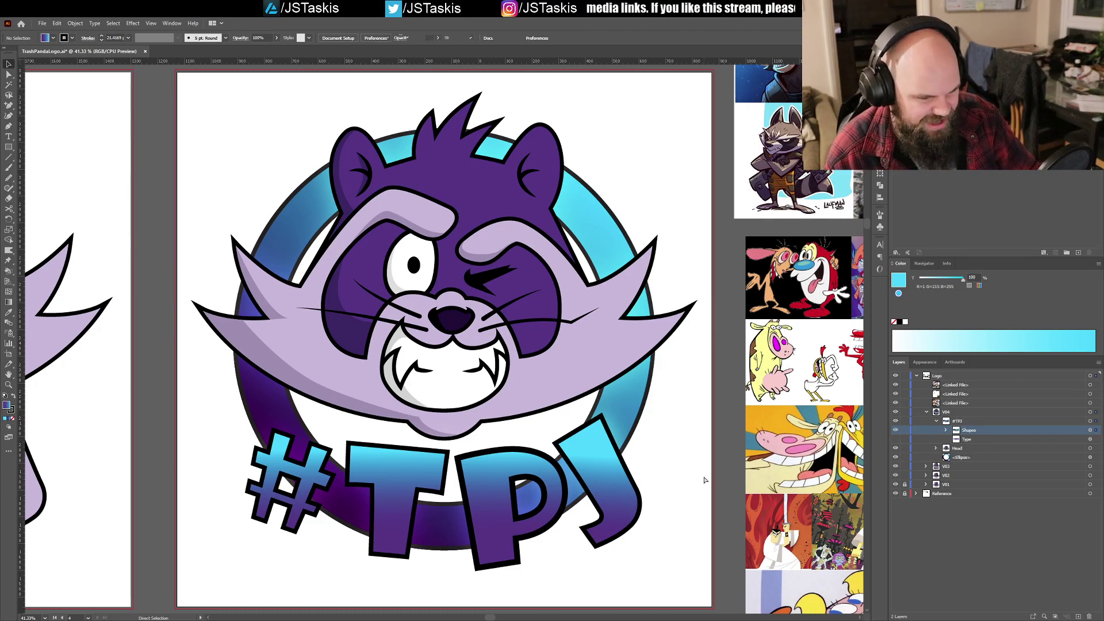
key("v")
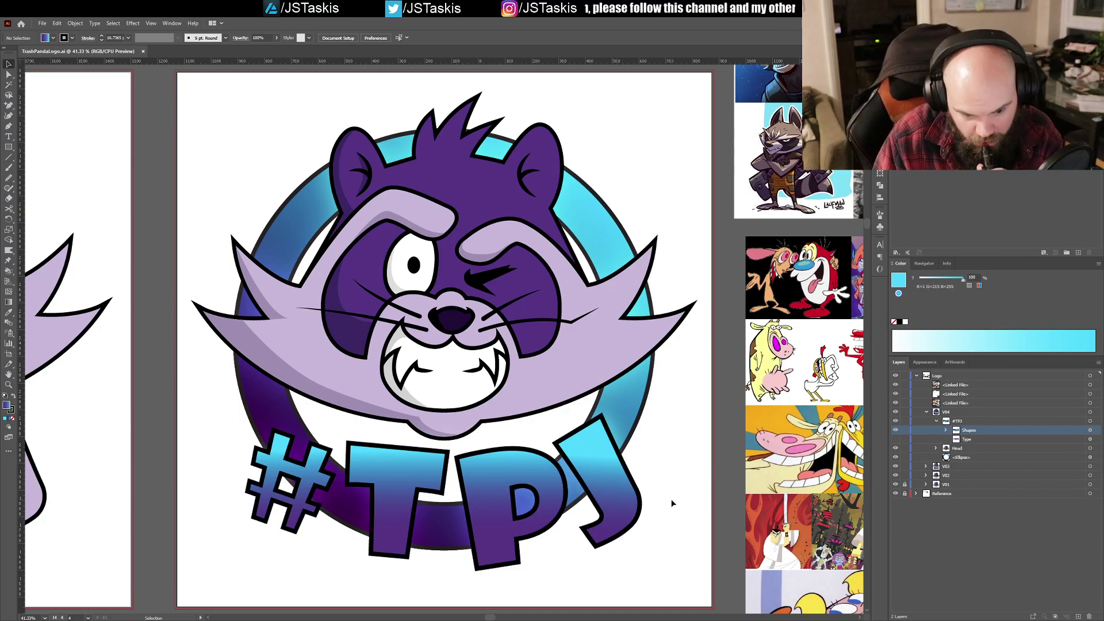
Step: Readjust the angle of the gradient on the ring ellipse's 165 pt stroke and deselect the ring
left_click(596, 246)
left_click(961, 458)
left_click(1096, 458)
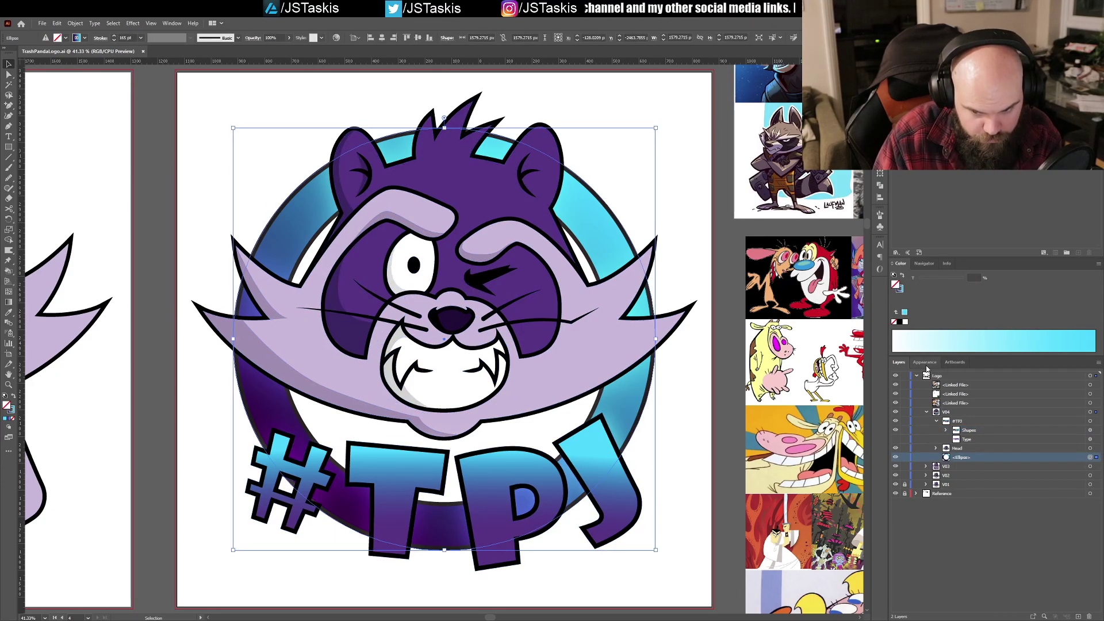
left_click(925, 363)
left_click(923, 398)
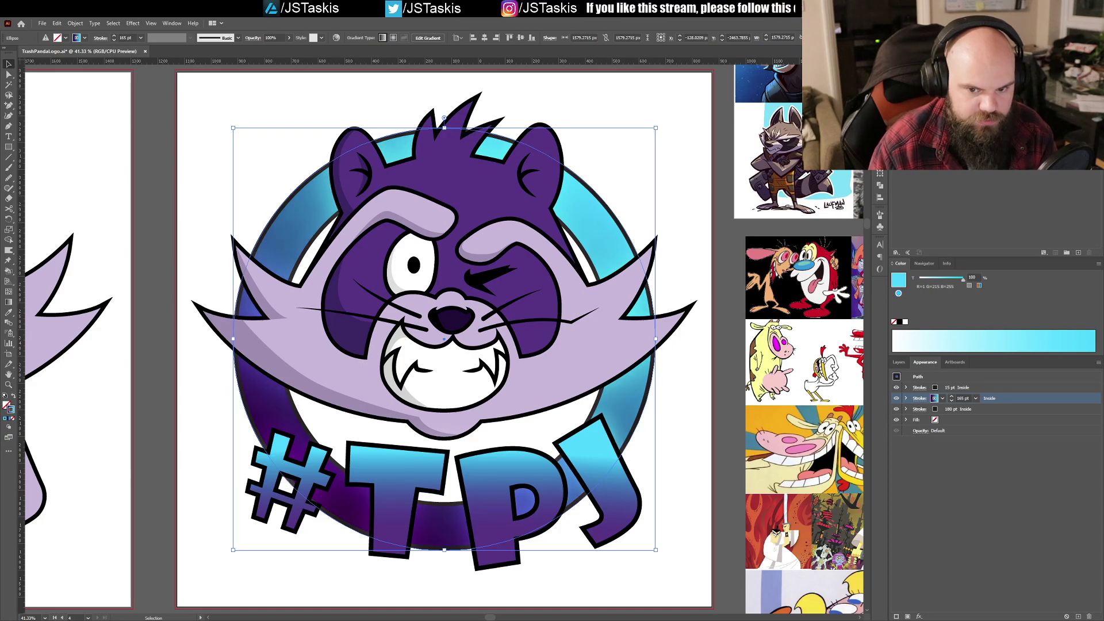
left_click(712, 424)
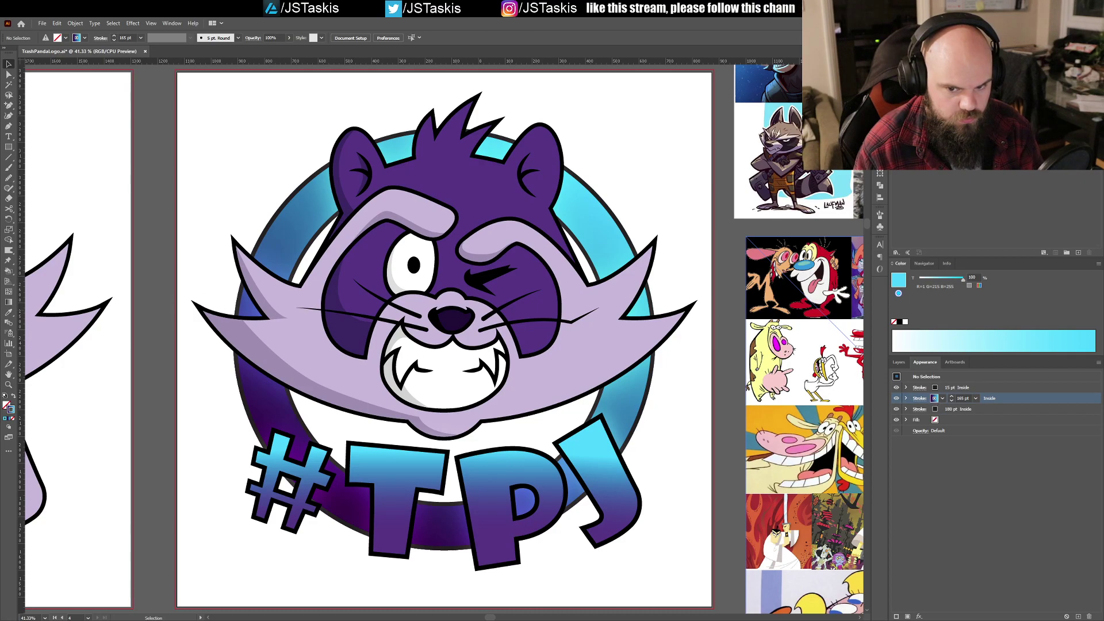
Step: Select the letter J on its own within the lettering group
key("a")
left_click(601, 505)
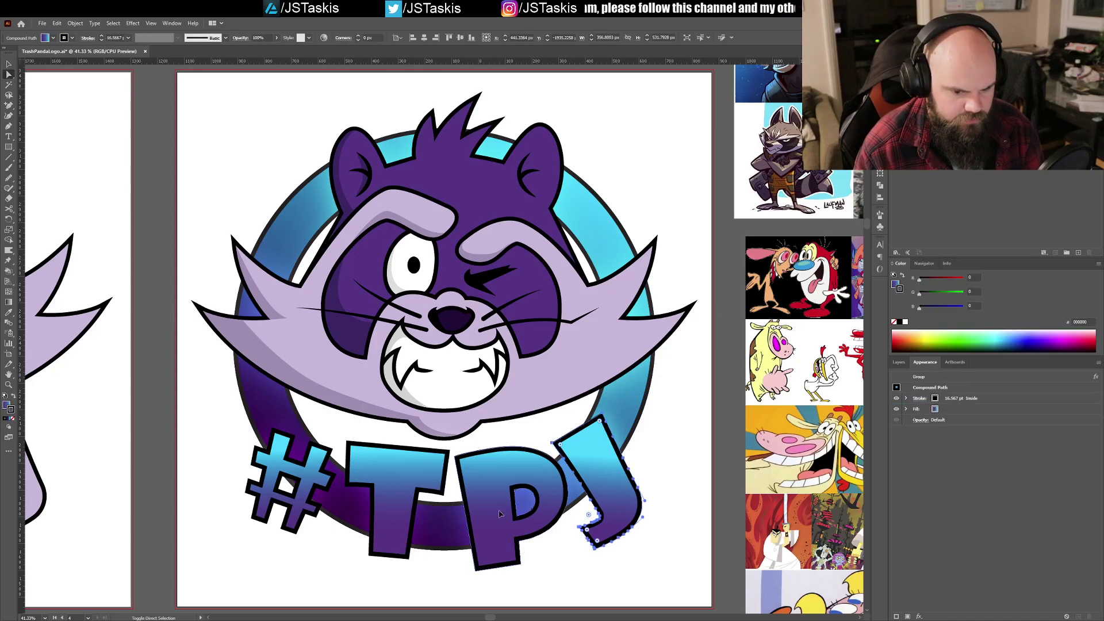
Step: Select all the #TPJ letter shapes and draw one vertical cyan-to-purple fill gradient across their lower half
left_click(399, 522, "shift")
left_click(310, 502, "shift")
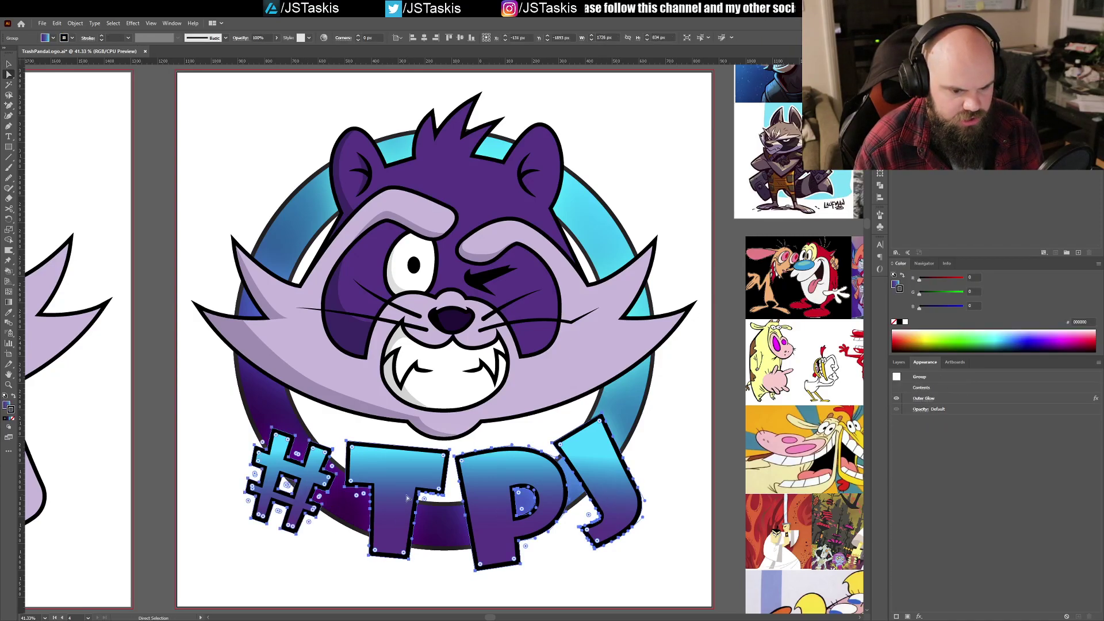
key("g")
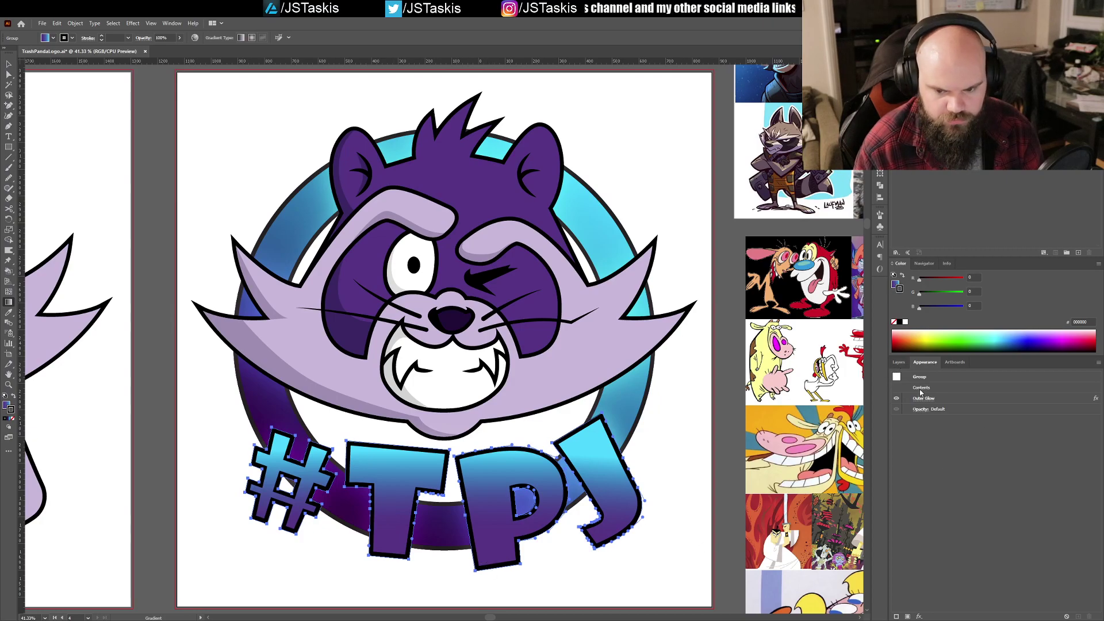
left_click(898, 362)
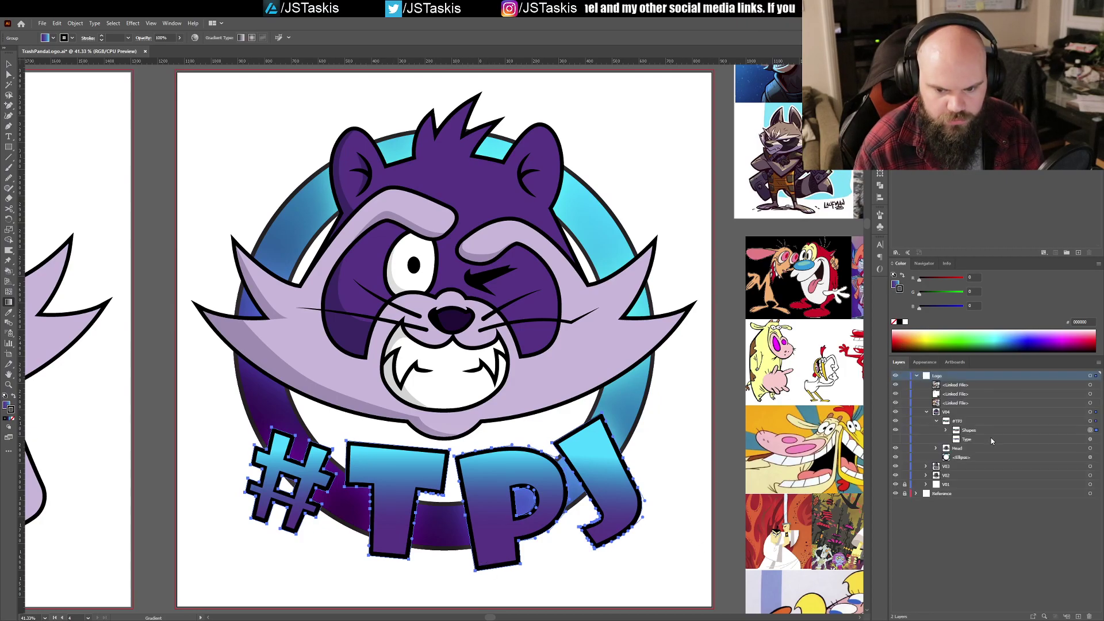
left_click(987, 433)
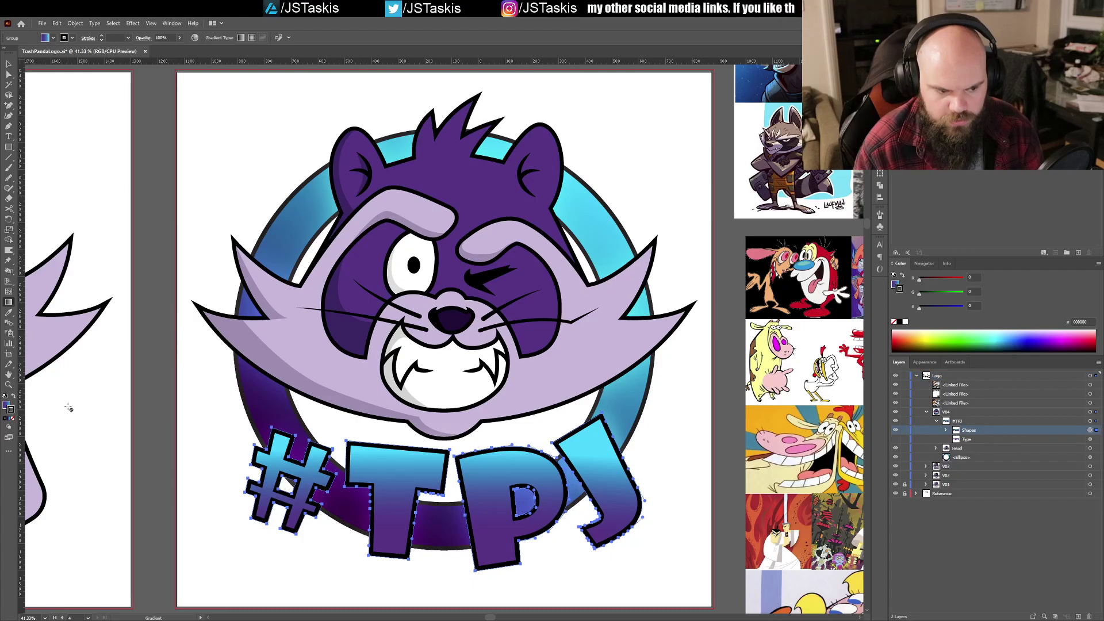
left_click(7, 405)
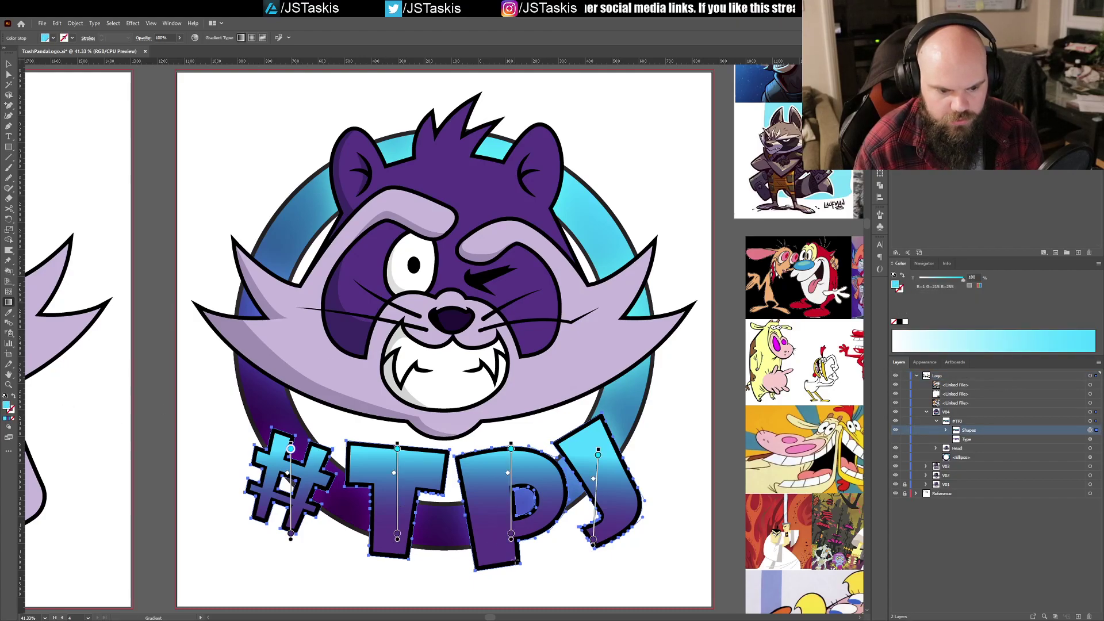
left_click_drag(490, 560, 491, 495)
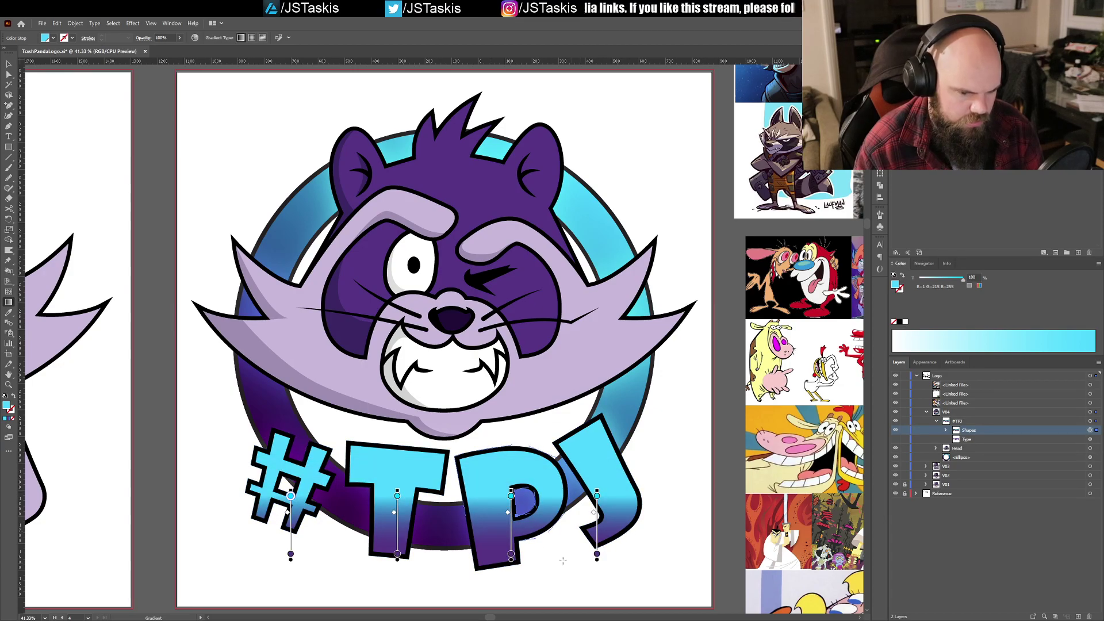
Step: Try several longer and shorter vertical cyan-to-purple gradients across the #TPJ letters
key("v")
key("g")
left_click_drag(486, 555, 488, 475)
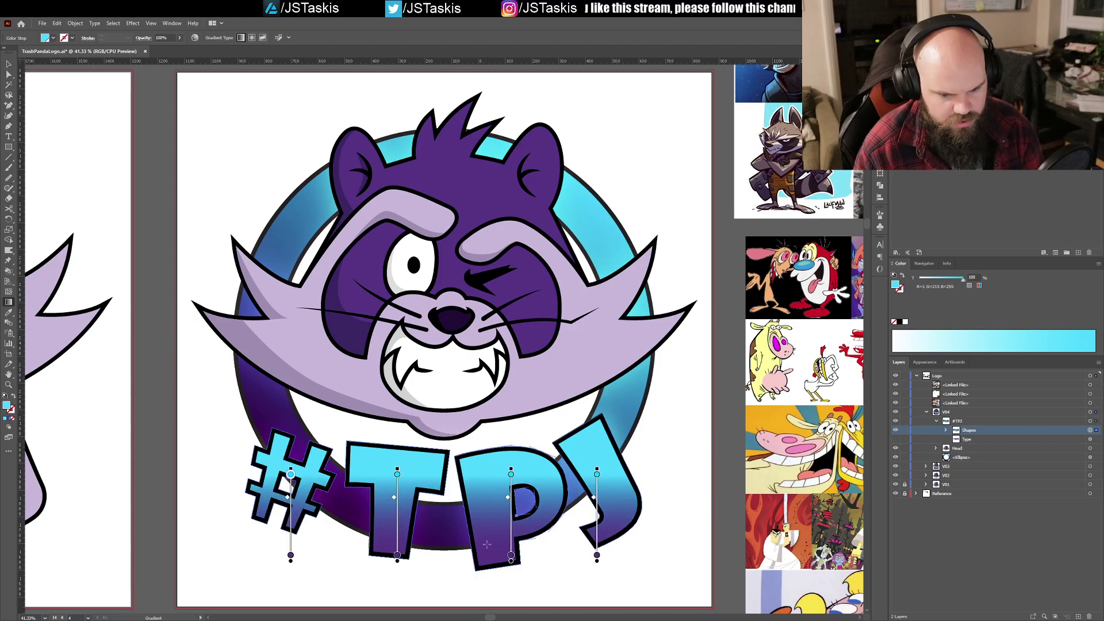
left_click_drag(488, 565, 489, 460)
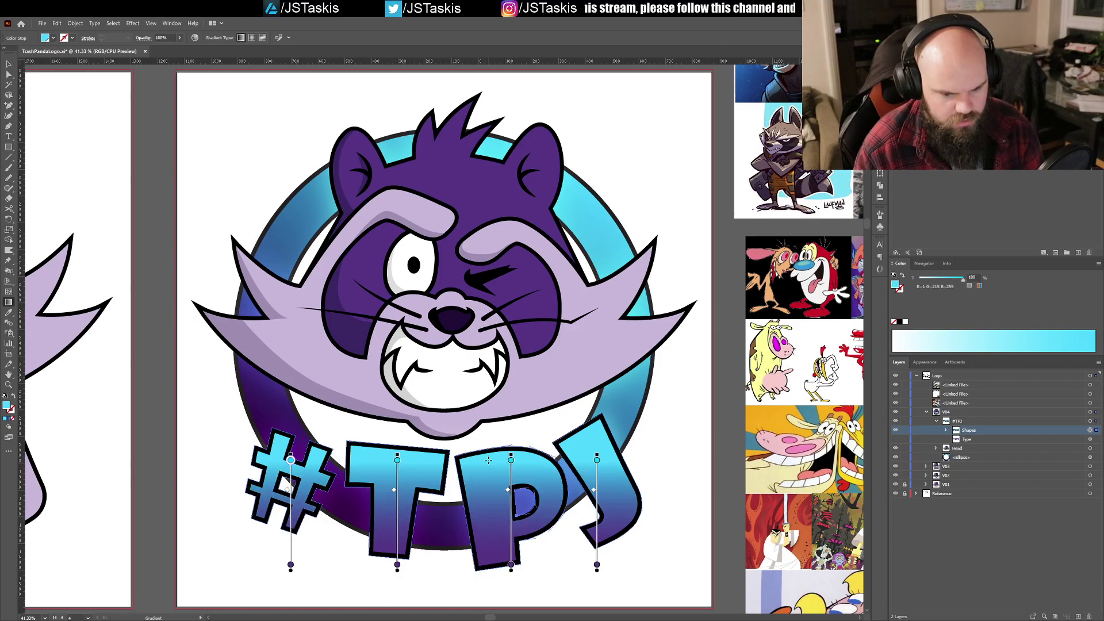
left_click_drag(485, 568, 495, 494)
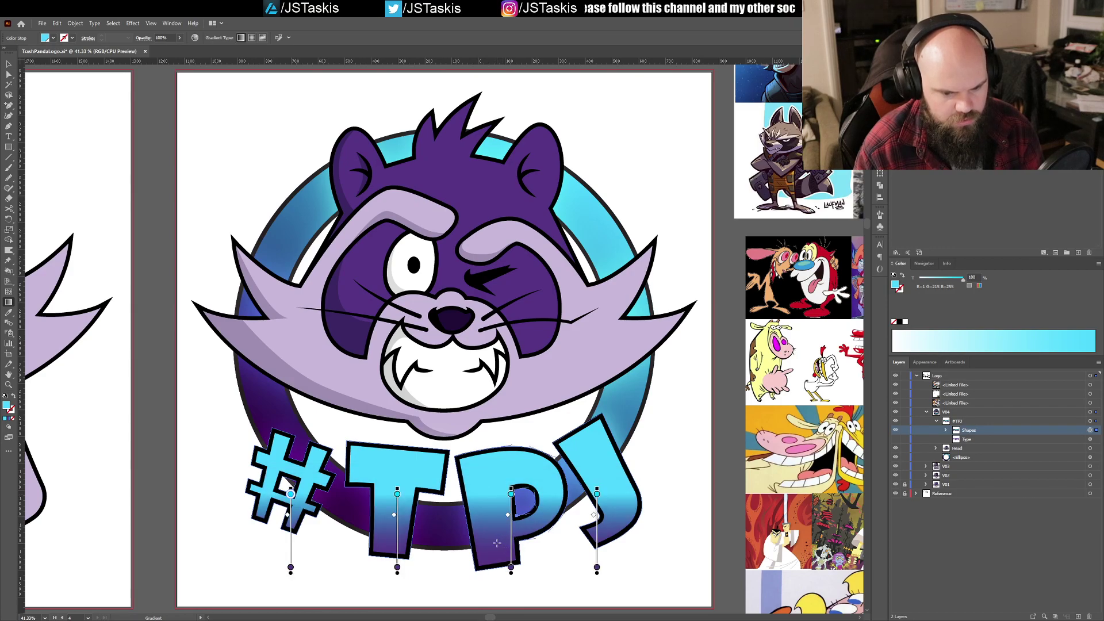
left_click_drag(494, 538, 495, 489)
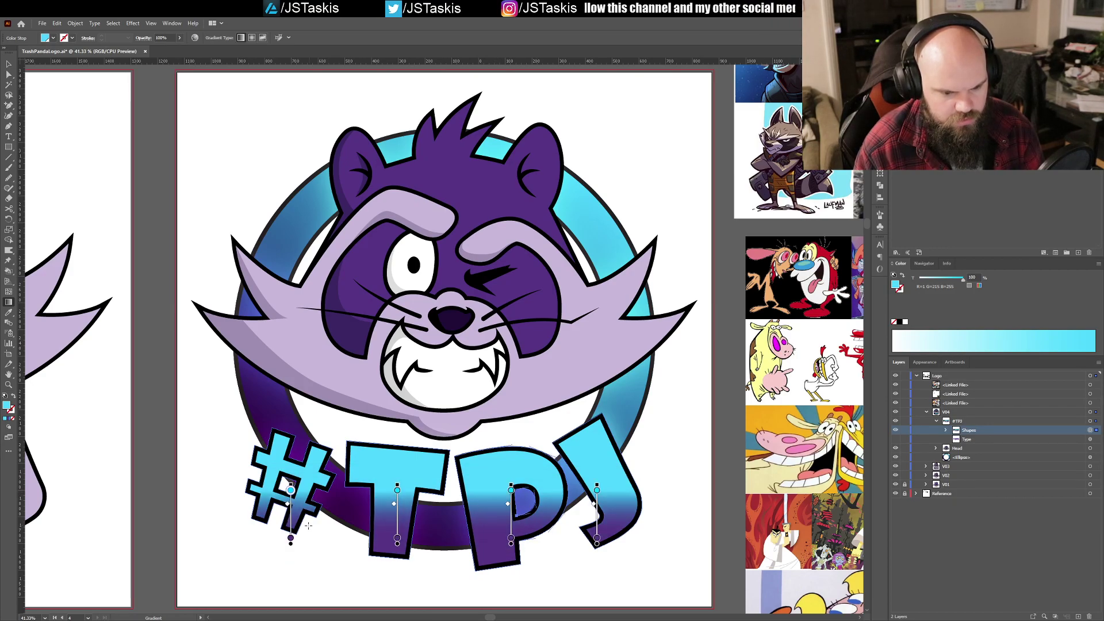
left_click_drag(487, 520, 487, 489)
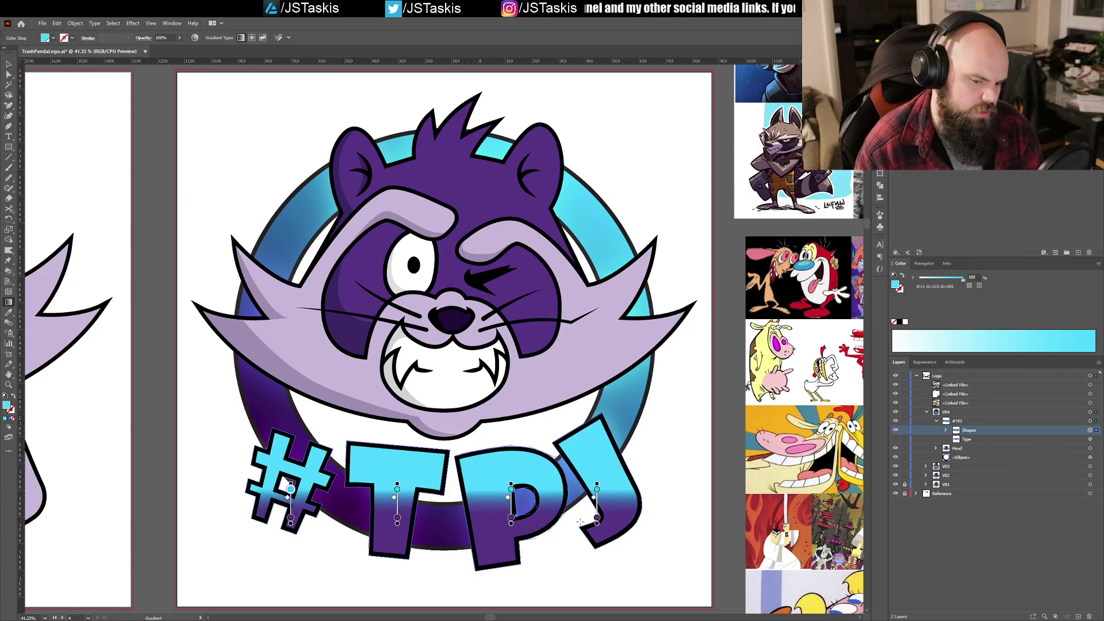
key("a")
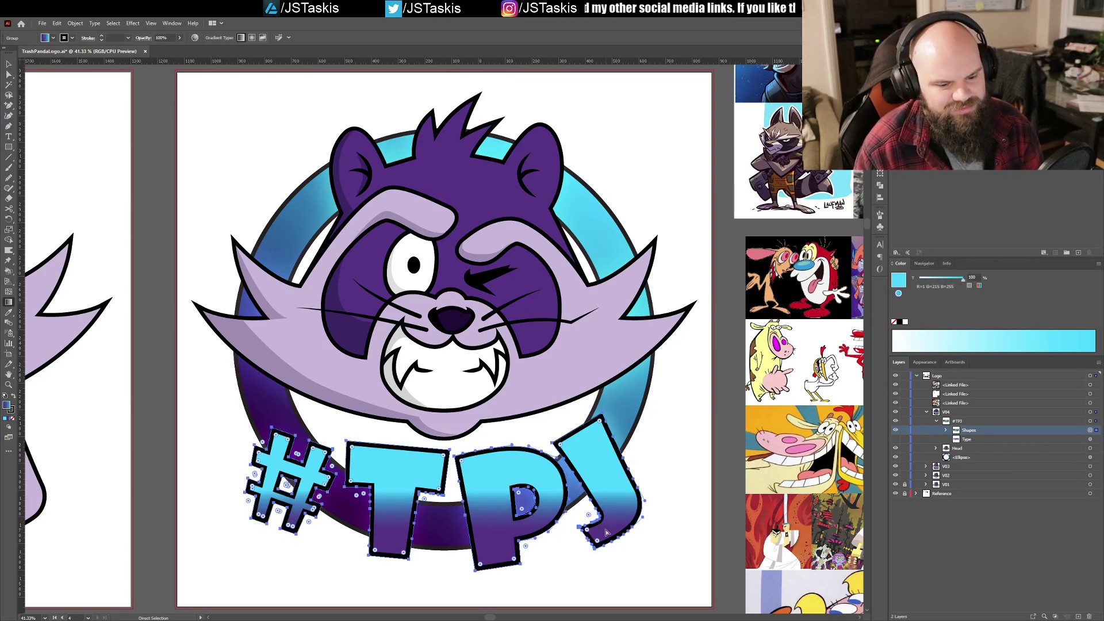
Step: Undo the last gradient adjustments on the #TPJ letters
key("ctrl+z")
key("ctrl+z")
key("ctrl+z")
key("ctrl+z")
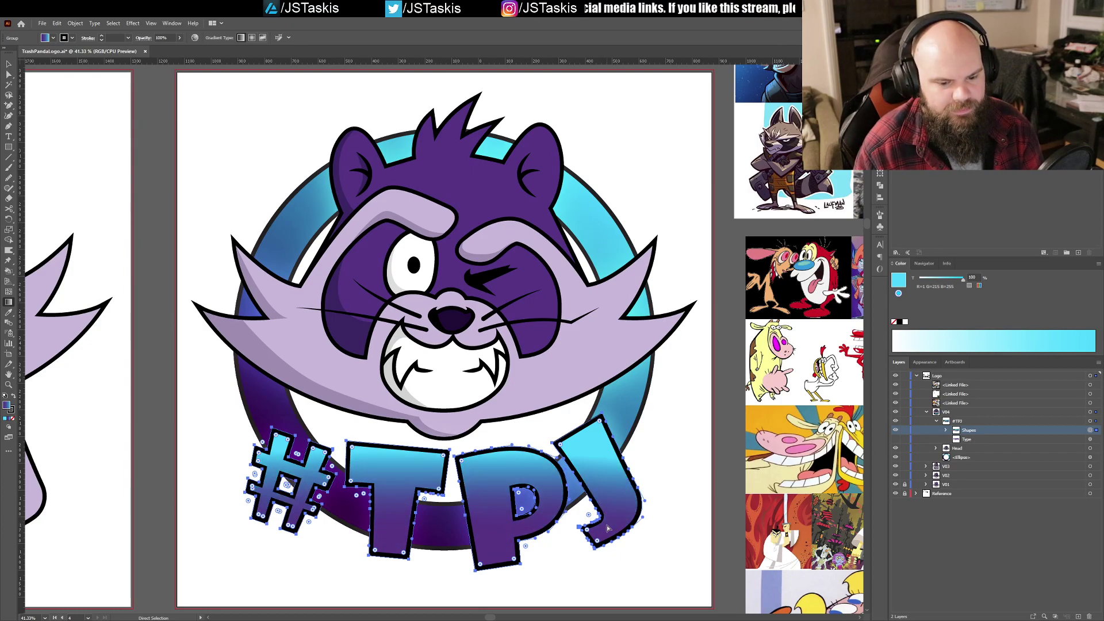
Step: Redraw the #TPJ letters' vertical gradient with cyan at their upper edge and purple below, and save the document
key("g")
left_click_drag(485, 561, 496, 481)
left_click_drag(512, 536, 512, 449)
key("a")
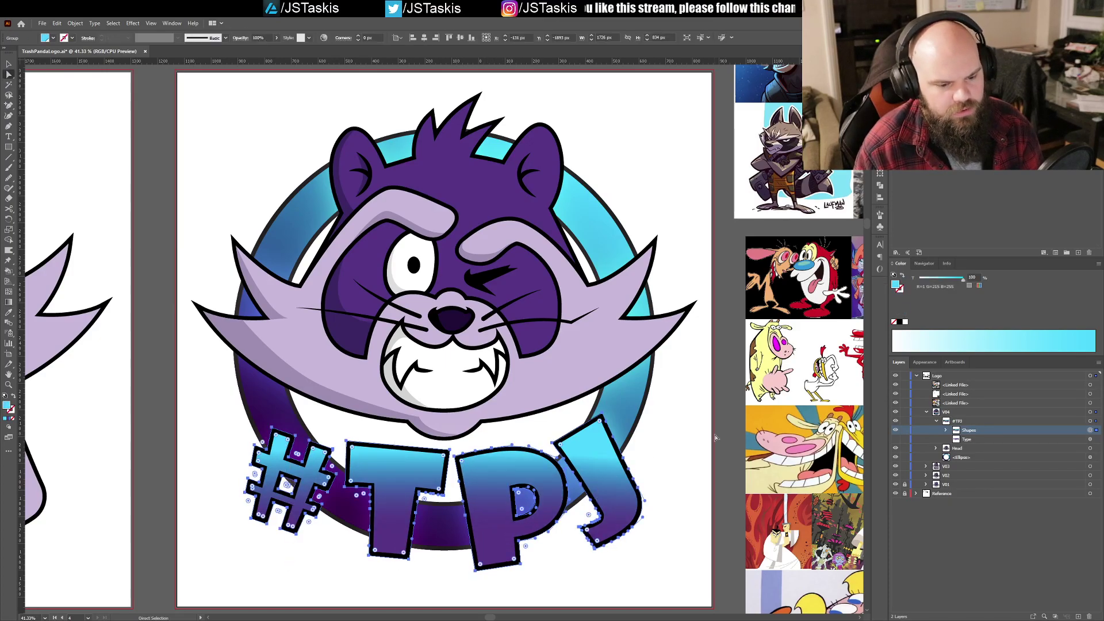
left_click(714, 439)
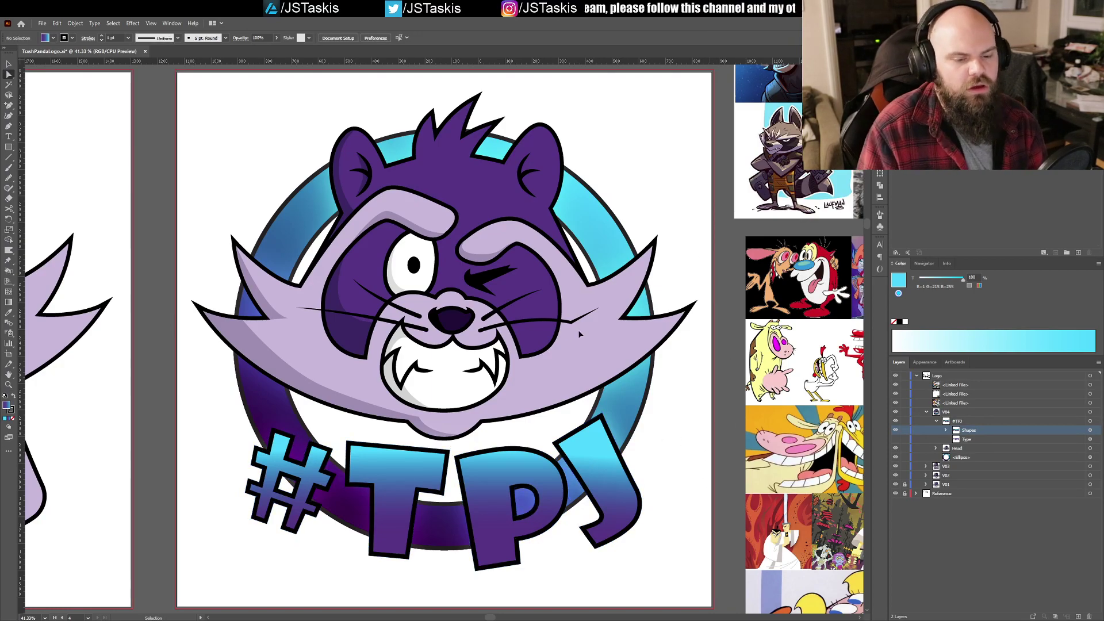
key("ctrl+s")
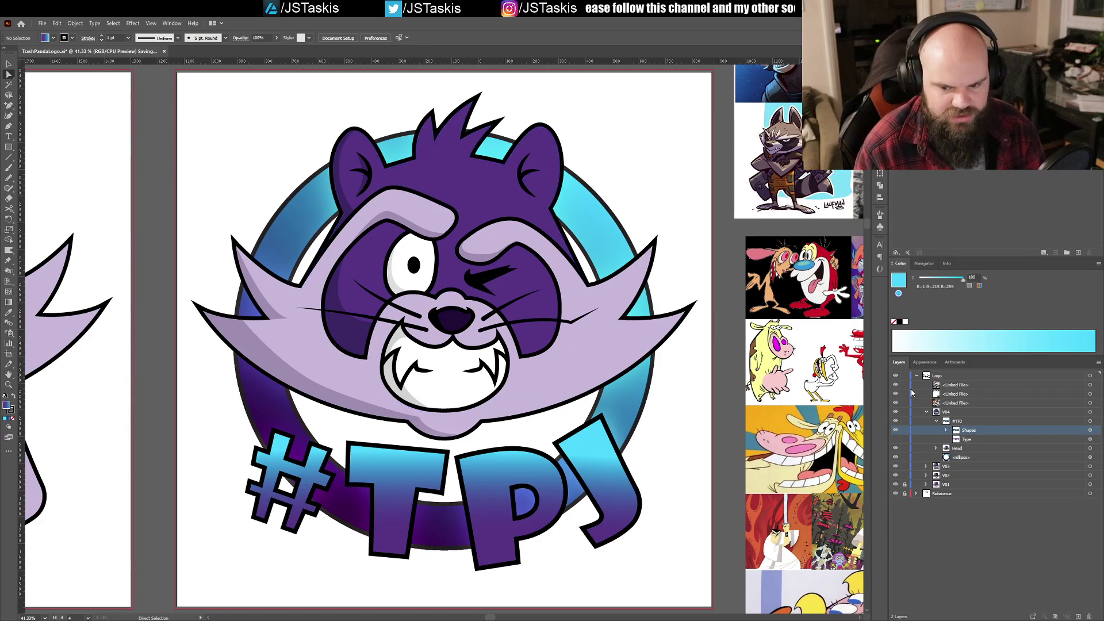
Step: Collapse the lettering's layer group, nudge the black shape of the winking eye slightly, and save the document
left_click(936, 422)
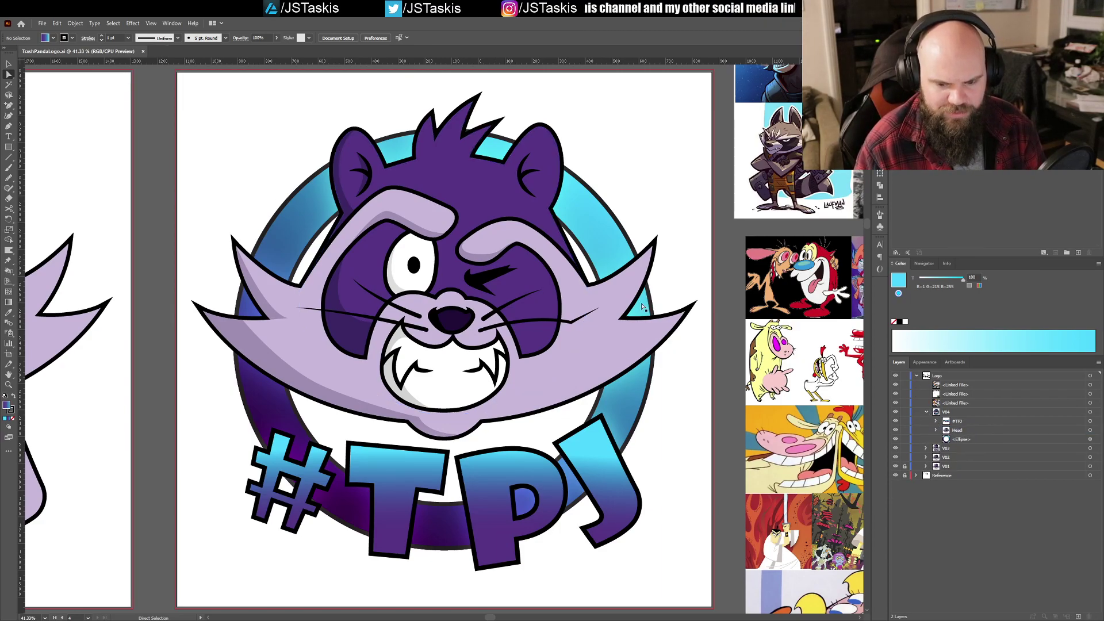
left_click(516, 282)
left_click(490, 287)
left_click_drag(490, 286, 491, 287)
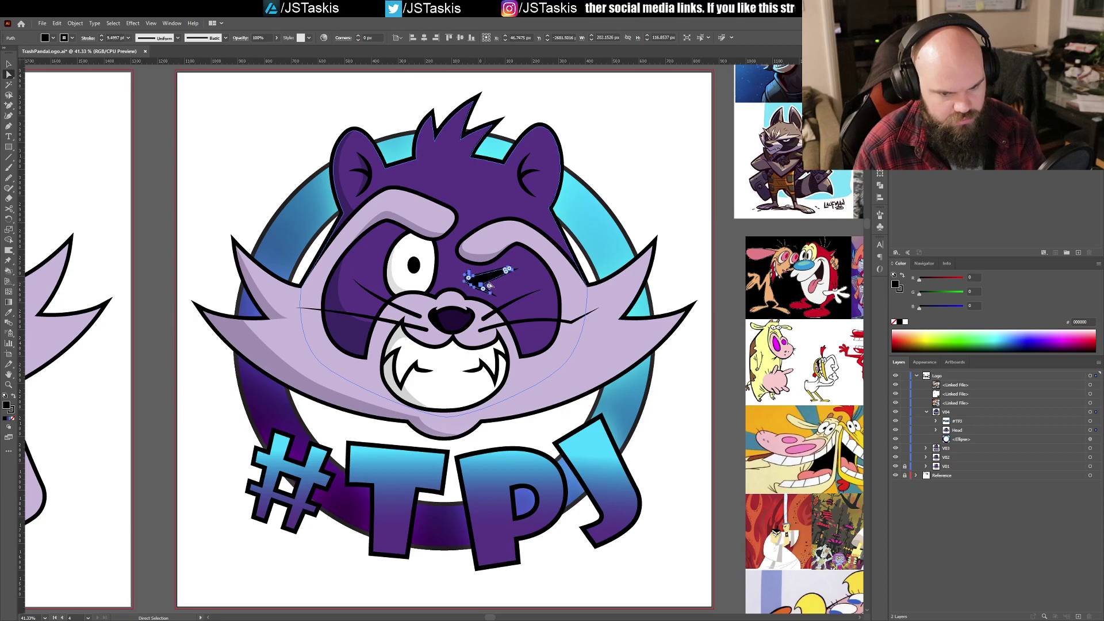
left_click(670, 205)
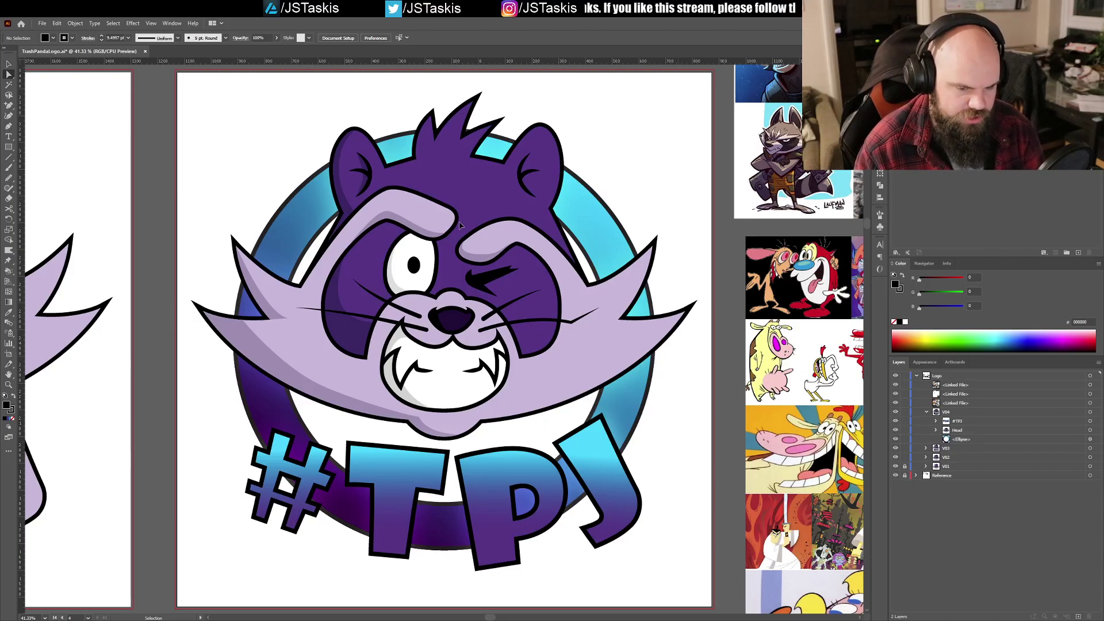
key("ctrl+s")
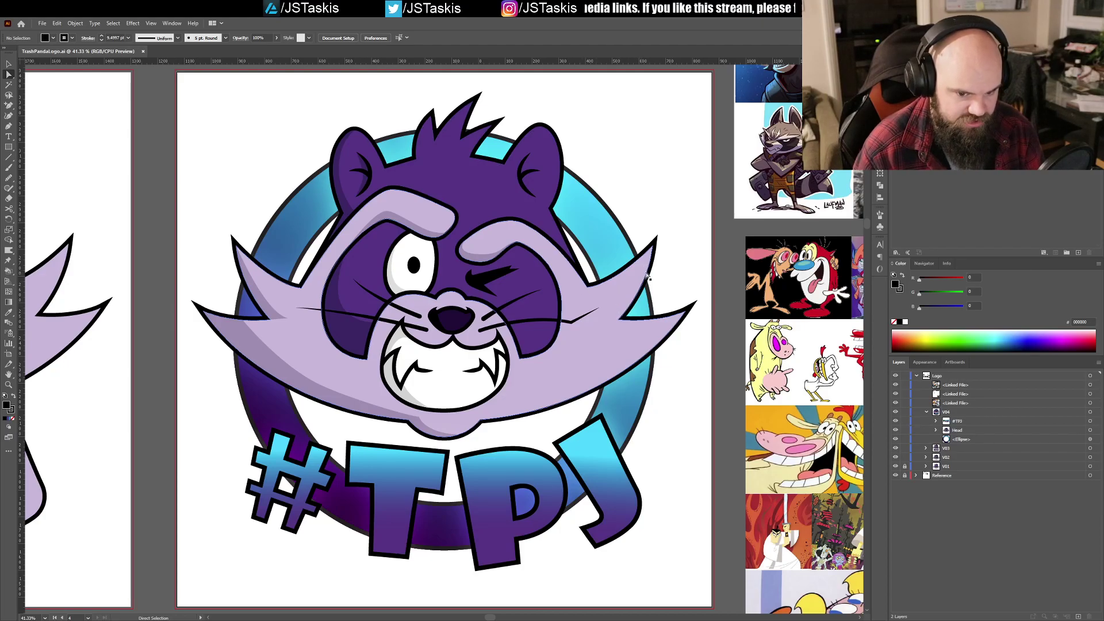
Step: Examine the raccoon and cartoon reference images beside the logo and compare them with the raccoon artwork
left_click(578, 323)
left_click(500, 277)
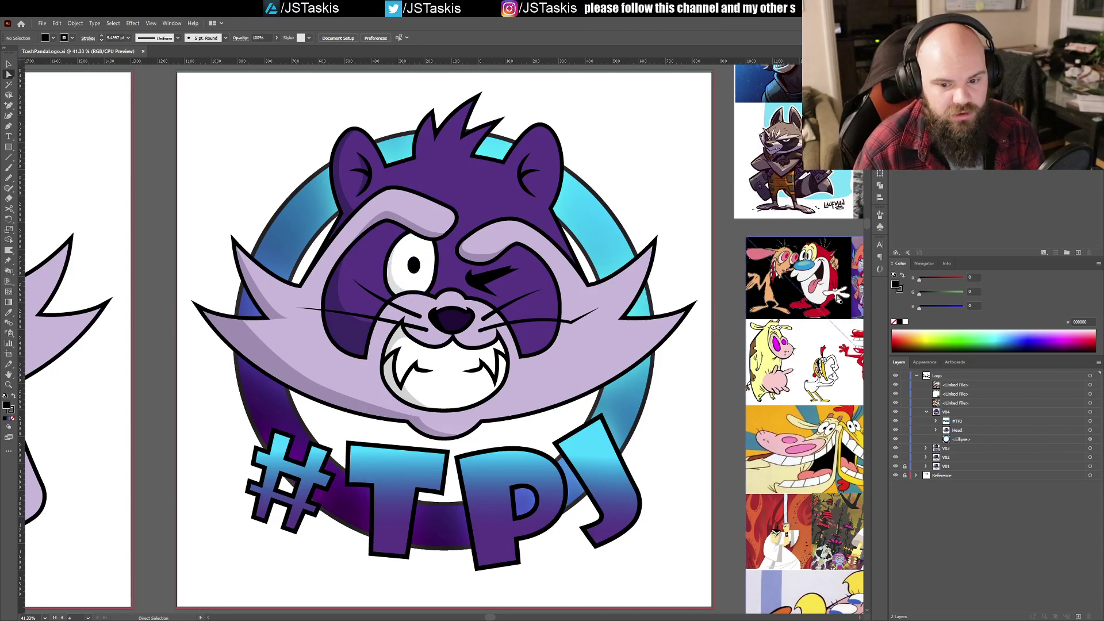
left_click_drag(484, 282, 372, 311)
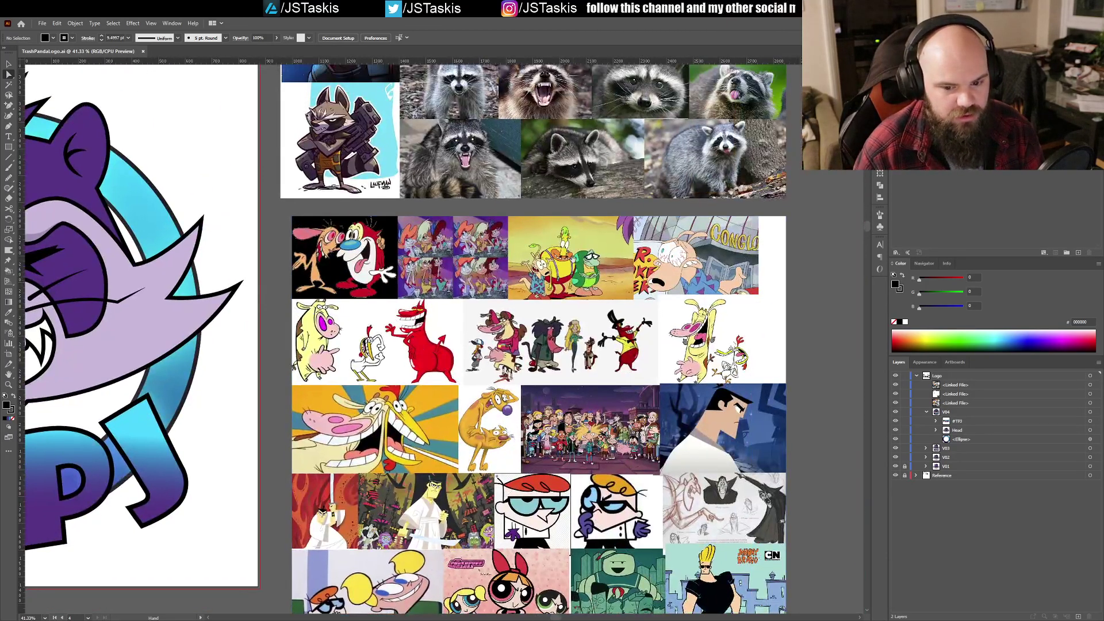
left_click_drag(573, 259, 534, 403)
left_click_drag(534, 345, 555, 516)
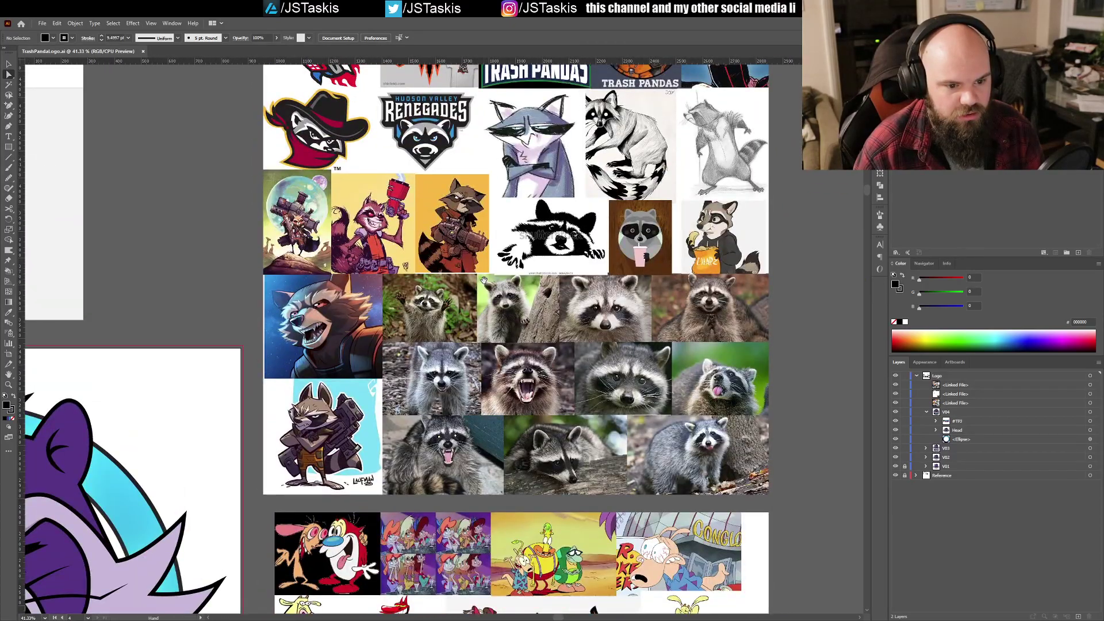
left_click_drag(482, 301, 479, 315)
left_click_drag(485, 357, 539, 183)
left_click_drag(401, 553, 354, 331)
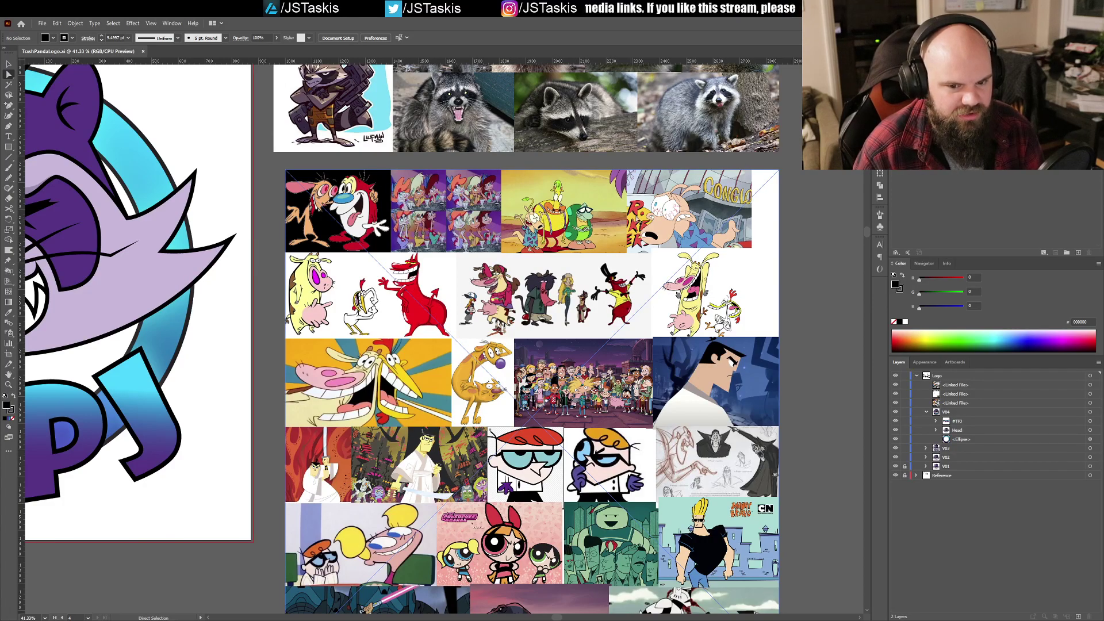
key("space")
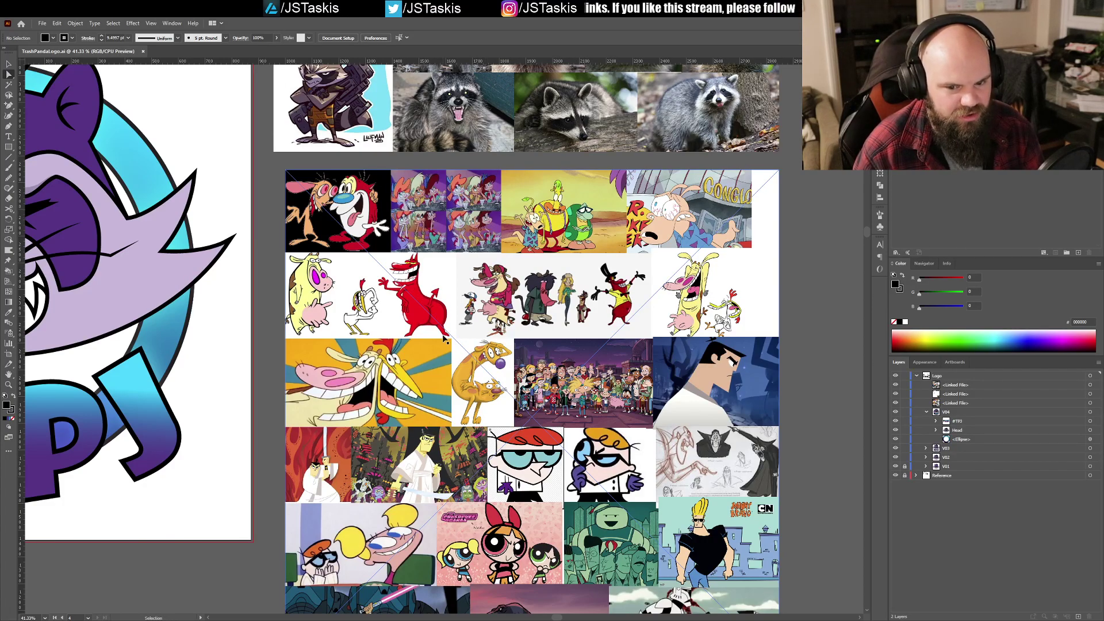
left_click_drag(339, 309, 686, 353)
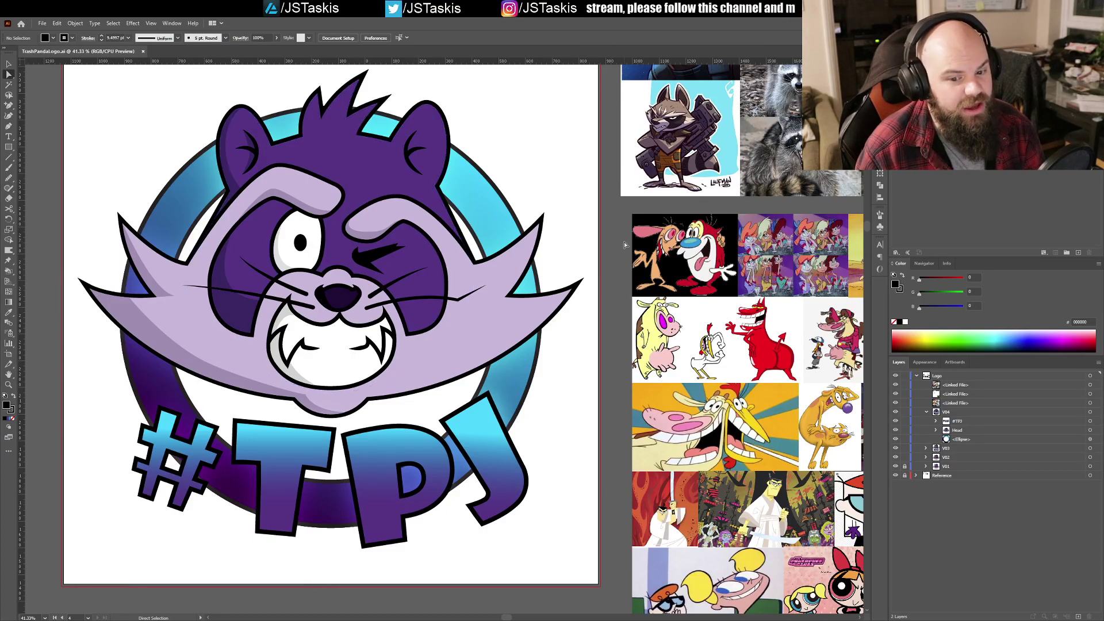
scroll(624, 242, "right", 3)
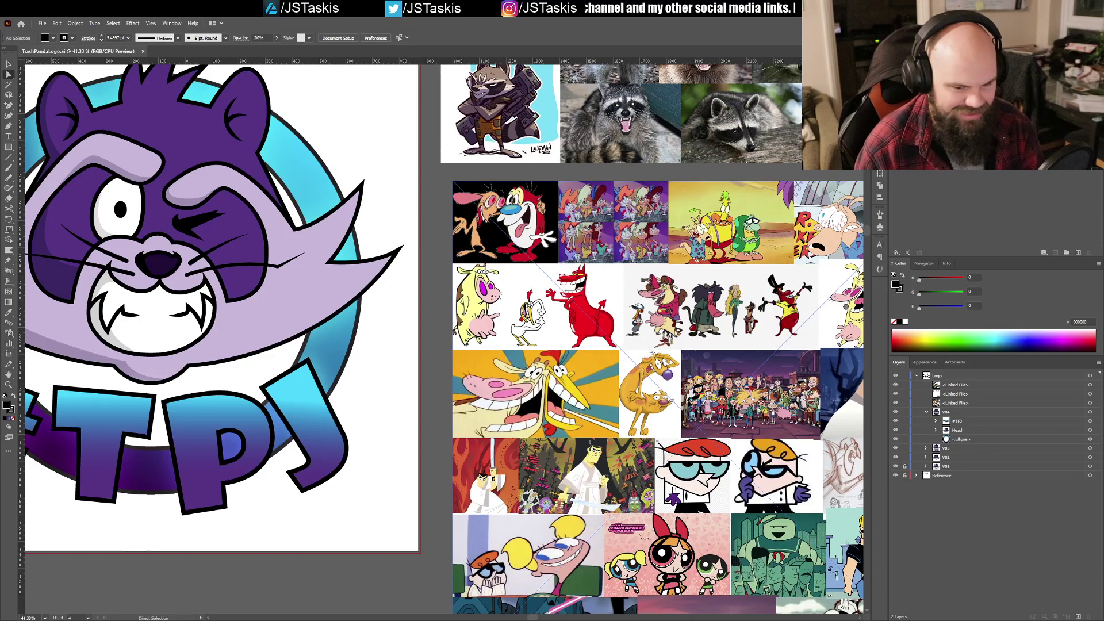
left_click_drag(397, 145, 387, 142)
left_click_drag(767, 255, 530, 242)
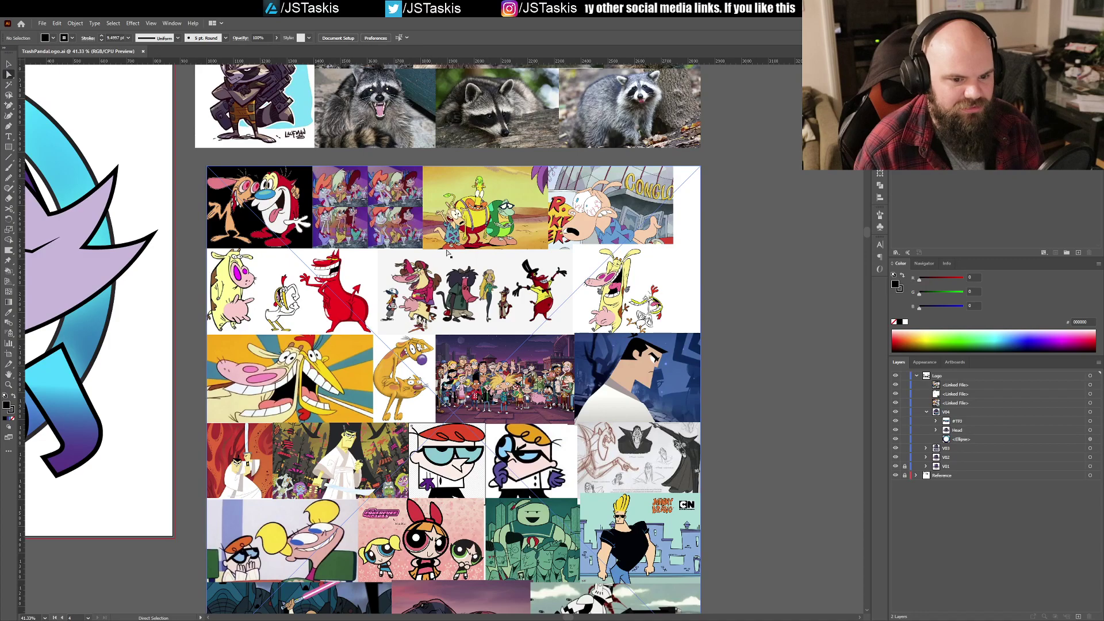
key("space")
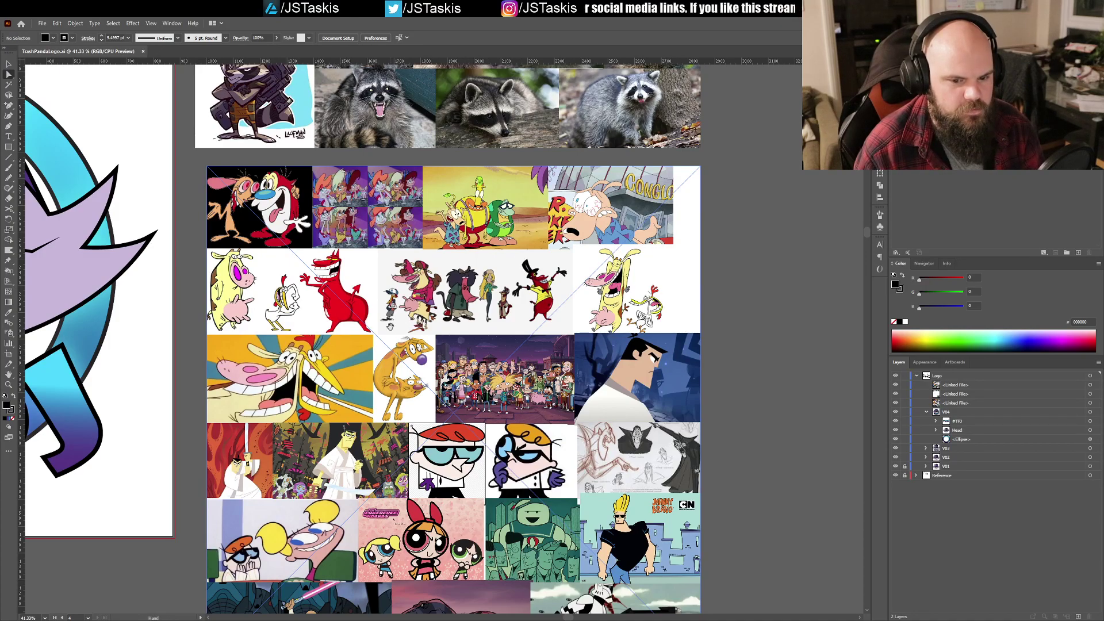
left_click_drag(390, 326, 582, 345)
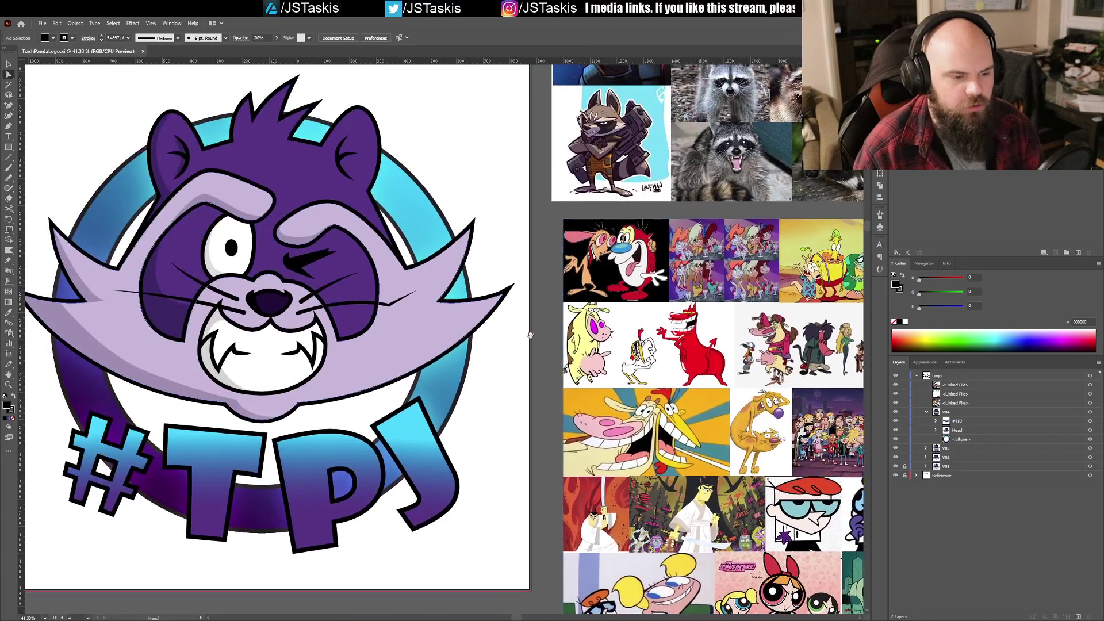
left_click_drag(493, 345, 699, 359)
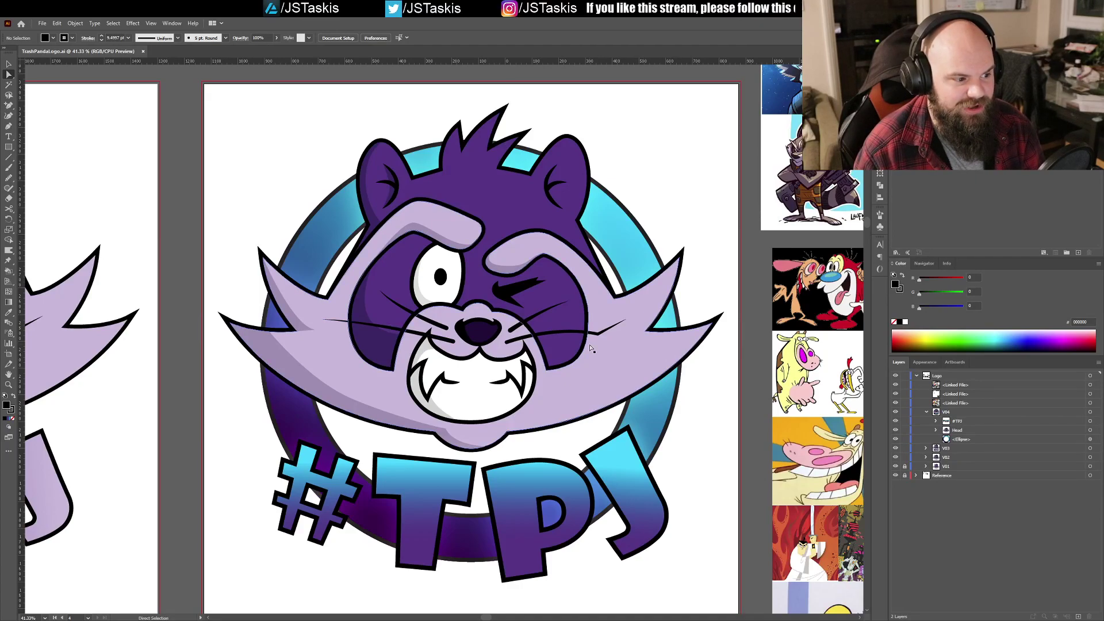
Step: Try a dark outer glow around the #TPJ letters
scroll(599, 385, "down", 2)
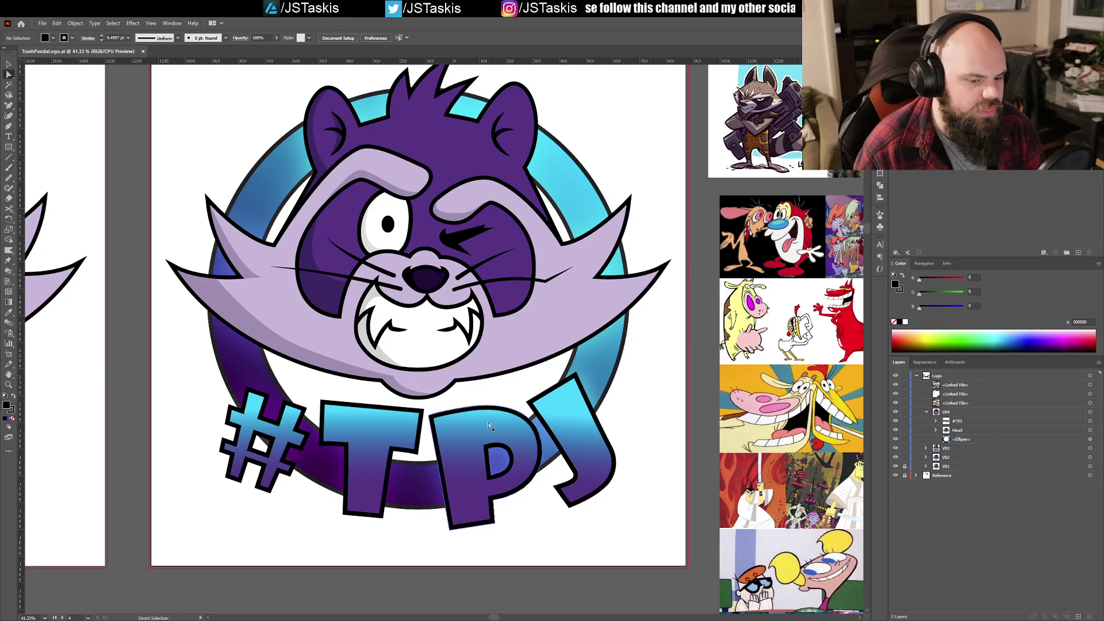
left_click(528, 426)
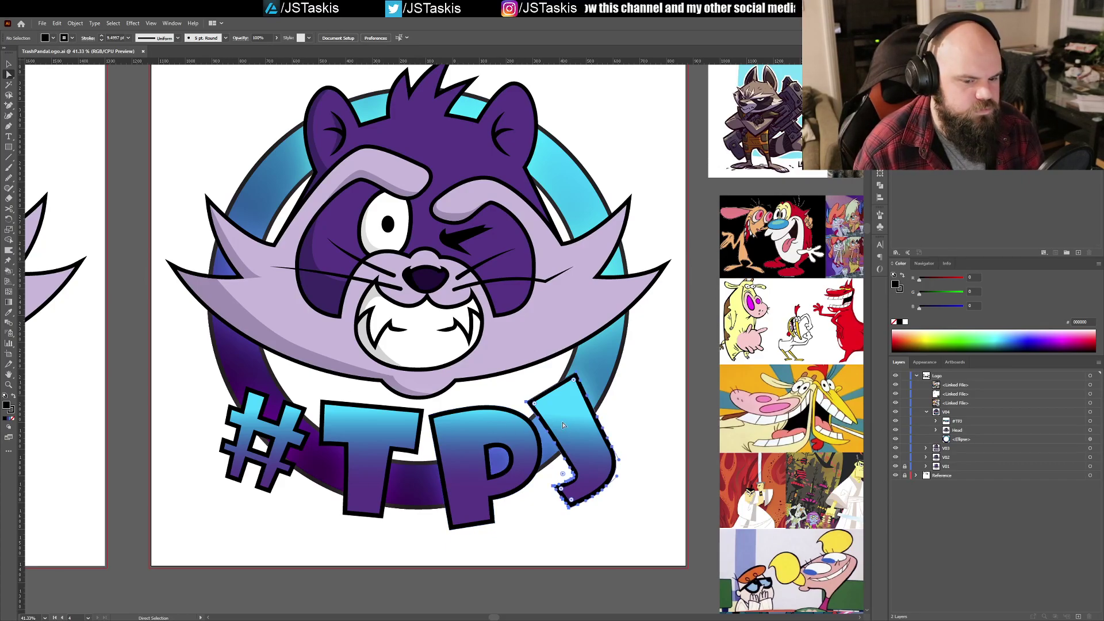
left_click(389, 444, "shift")
left_click(284, 437, "shift")
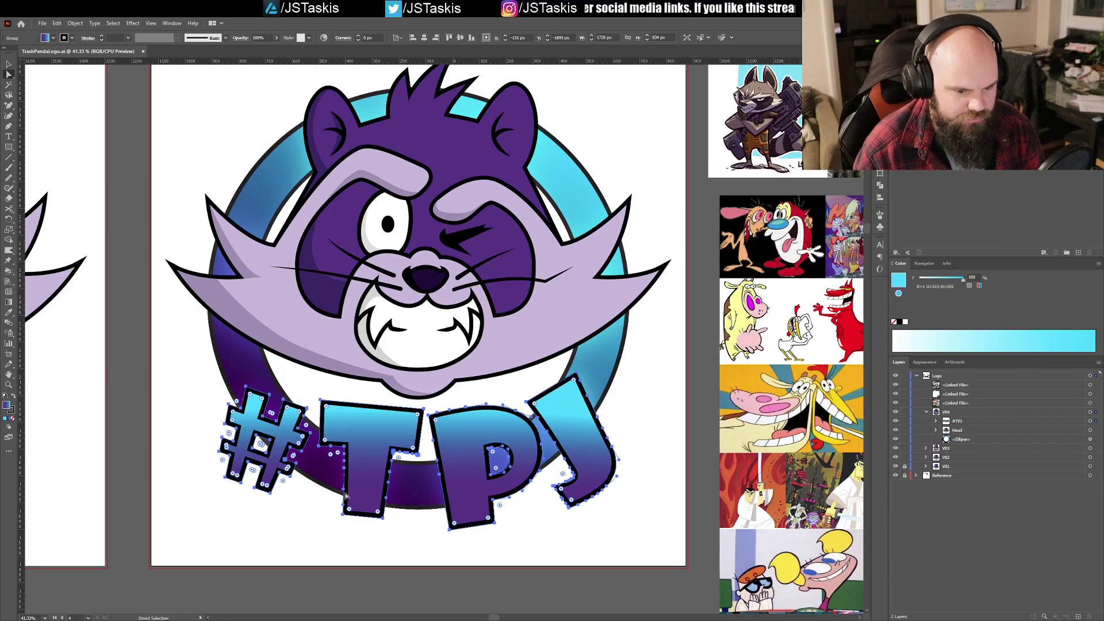
left_click(925, 362)
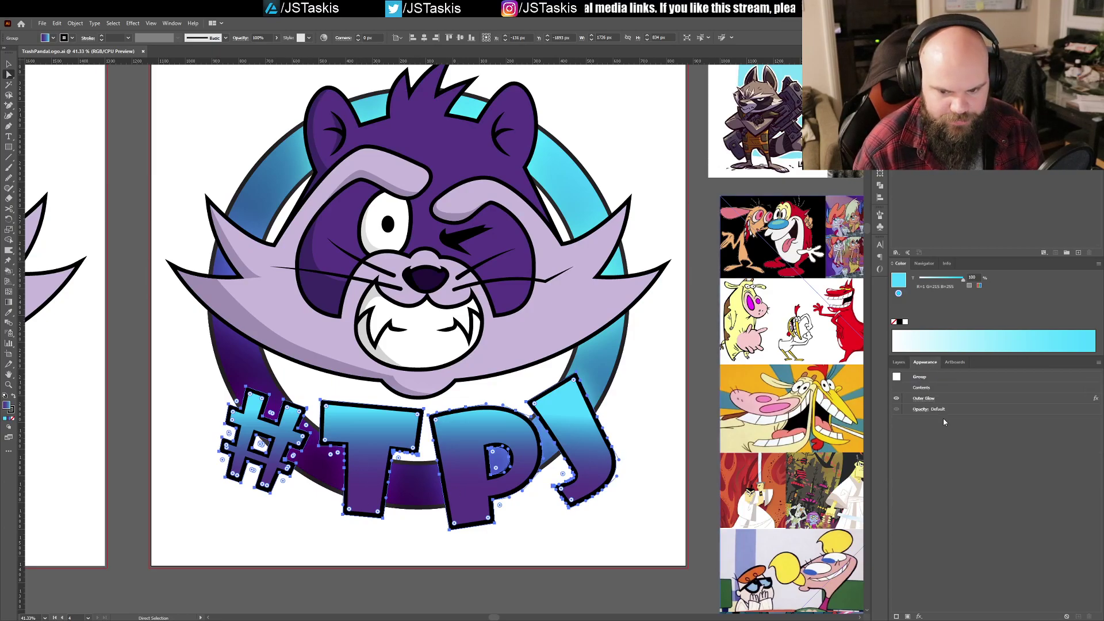
left_click(915, 399)
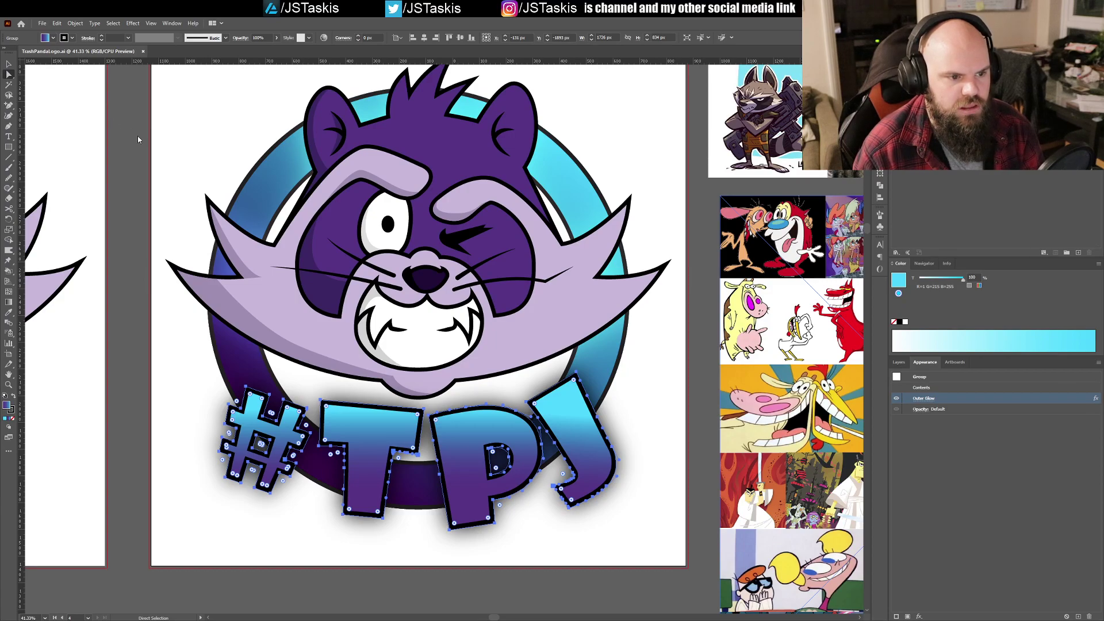
left_click(665, 406)
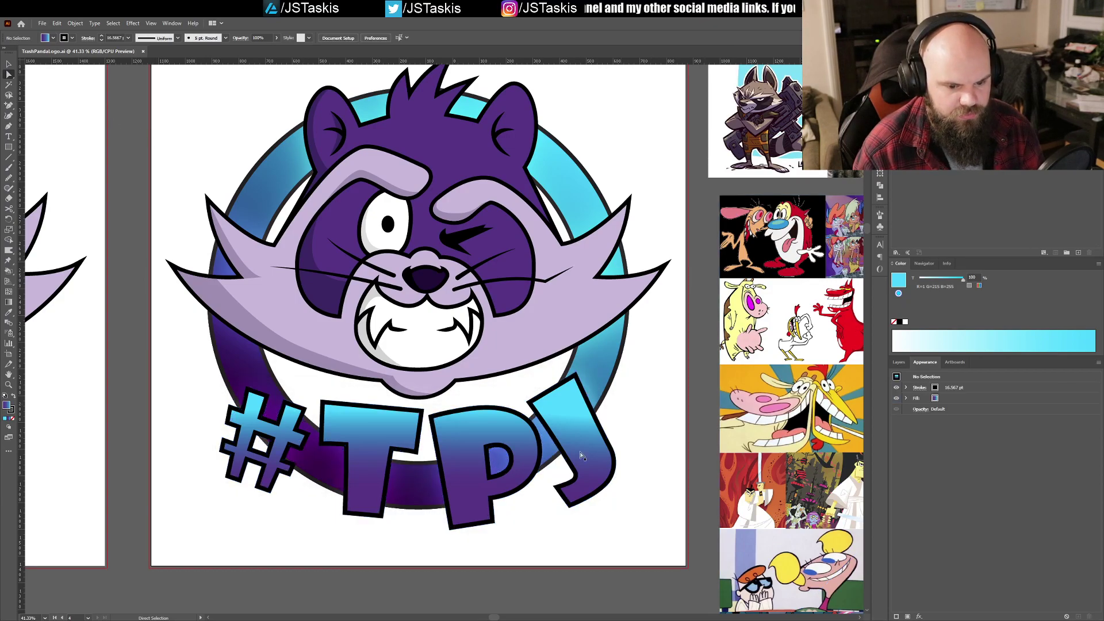
key("a")
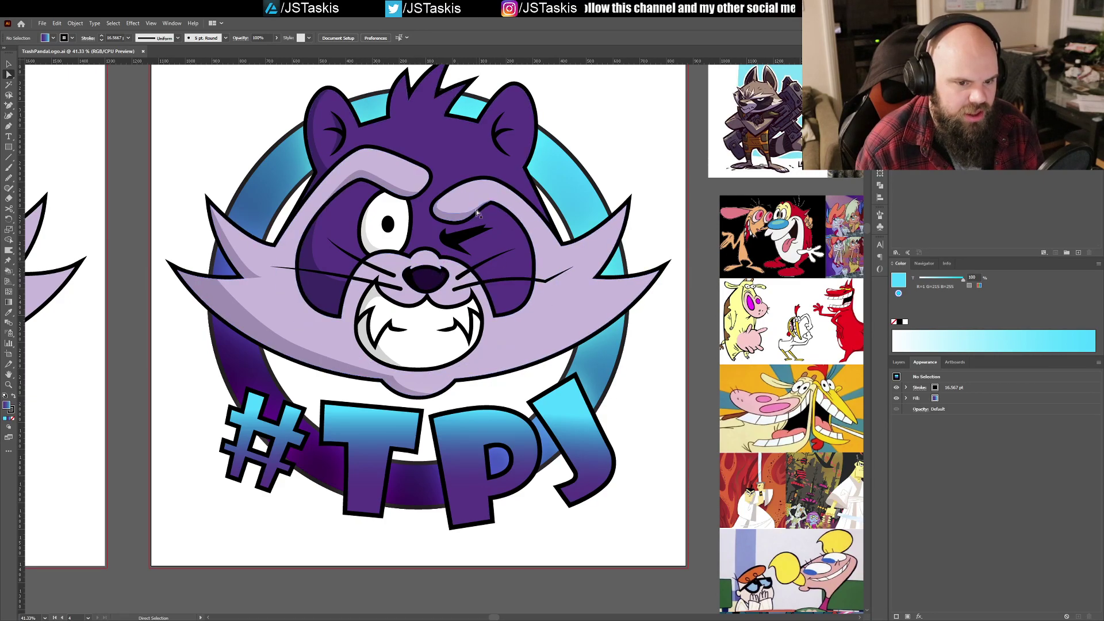
Step: Draw a small slanted oval highlight near the inner end of the raised eyebrow with the Pen tool
left_click_drag(434, 144, 443, 172)
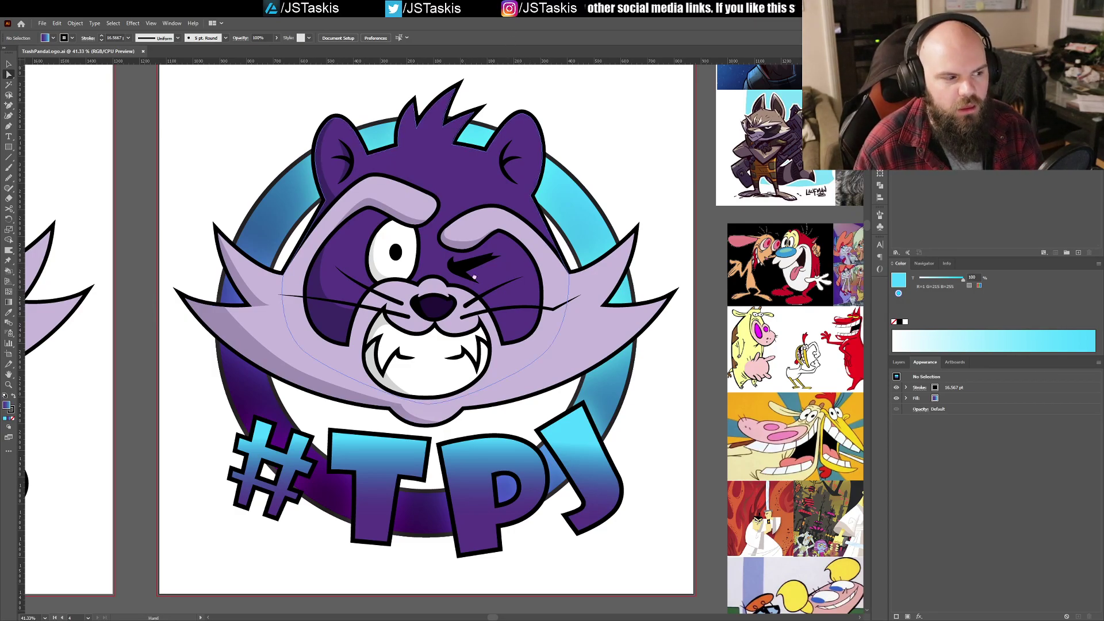
left_click_drag(483, 274, 449, 279)
left_click_drag(375, 237, 387, 277)
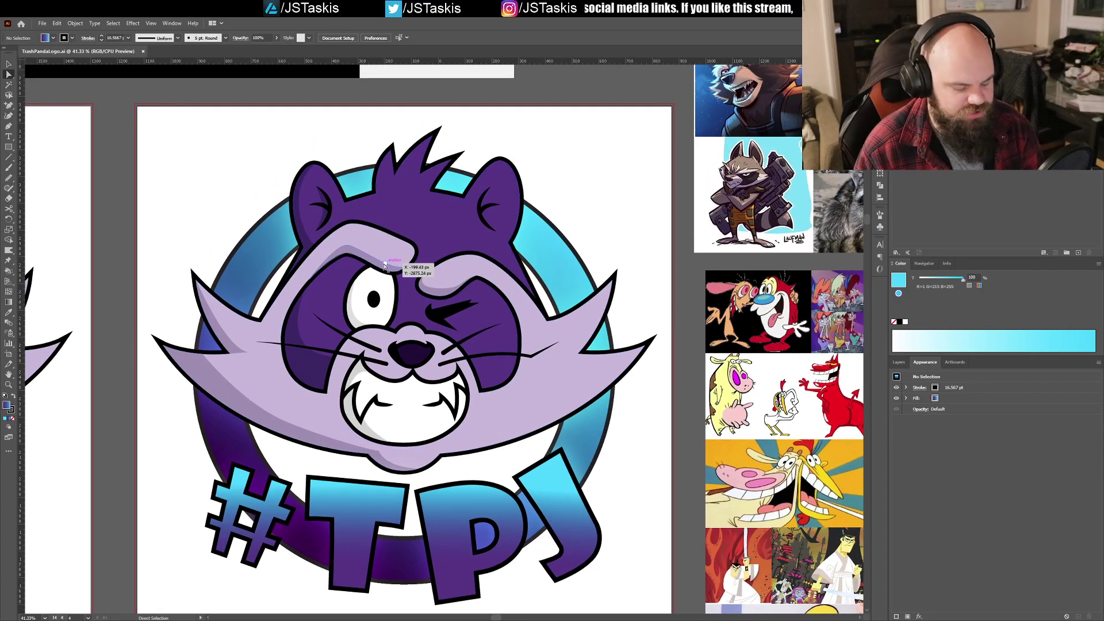
key("ctrl+1")
scroll(384, 267, "up", 3)
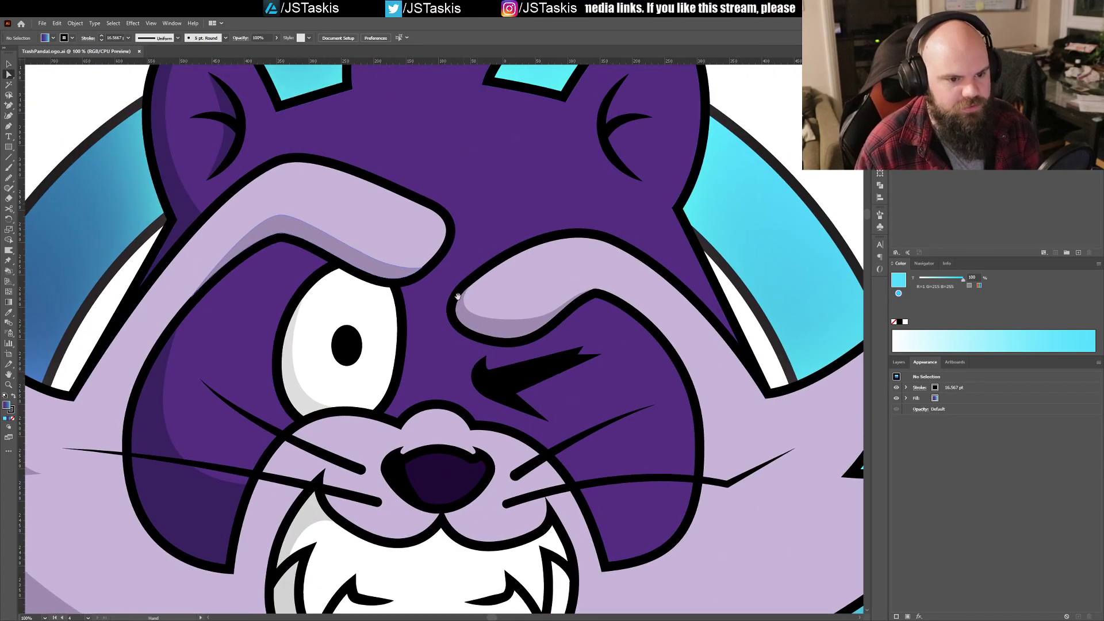
key("p")
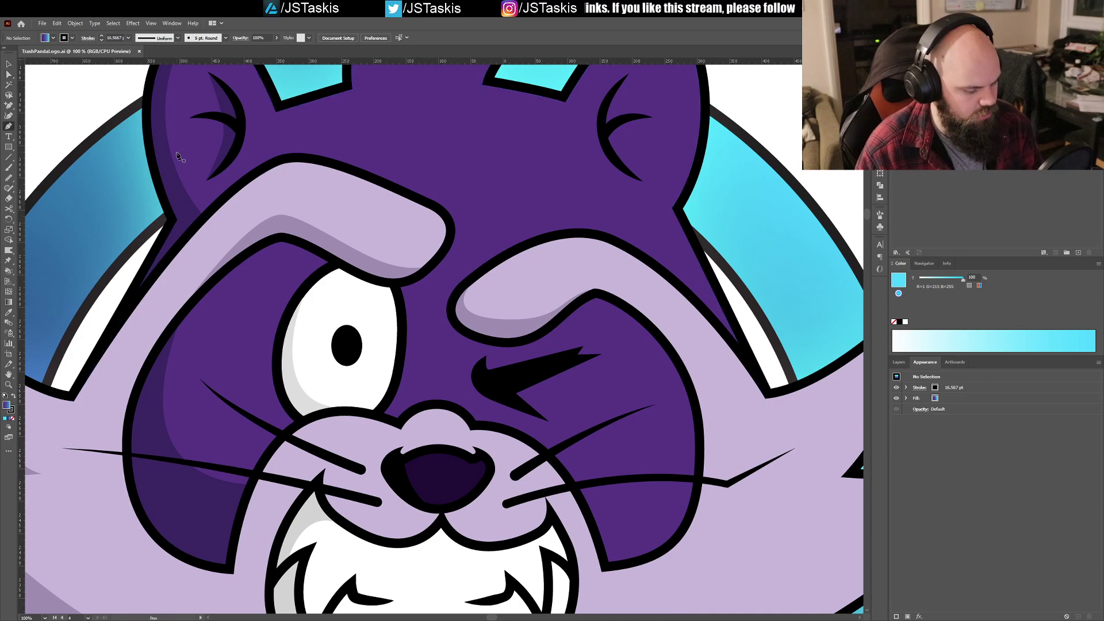
left_click(380, 205)
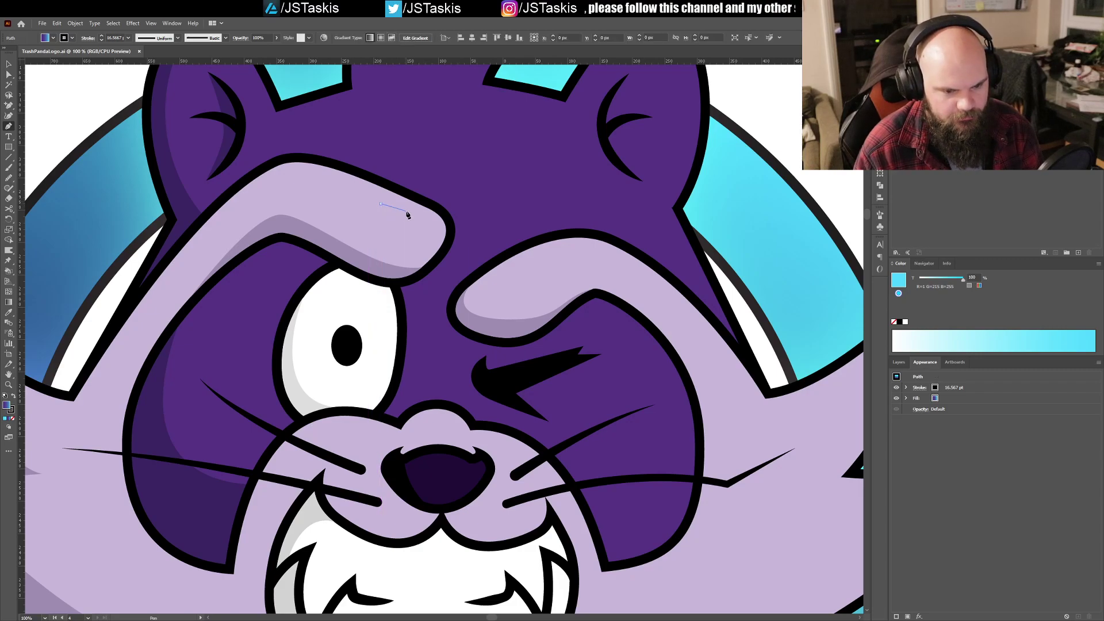
left_click_drag(413, 211, 434, 220)
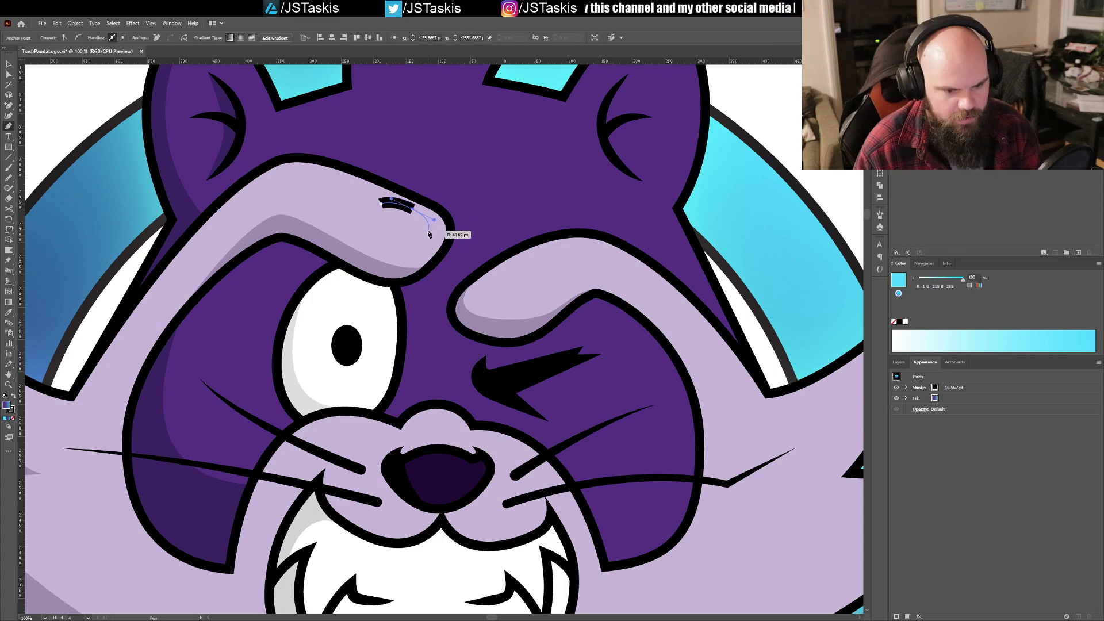
left_click_drag(428, 232, 388, 198)
key("a")
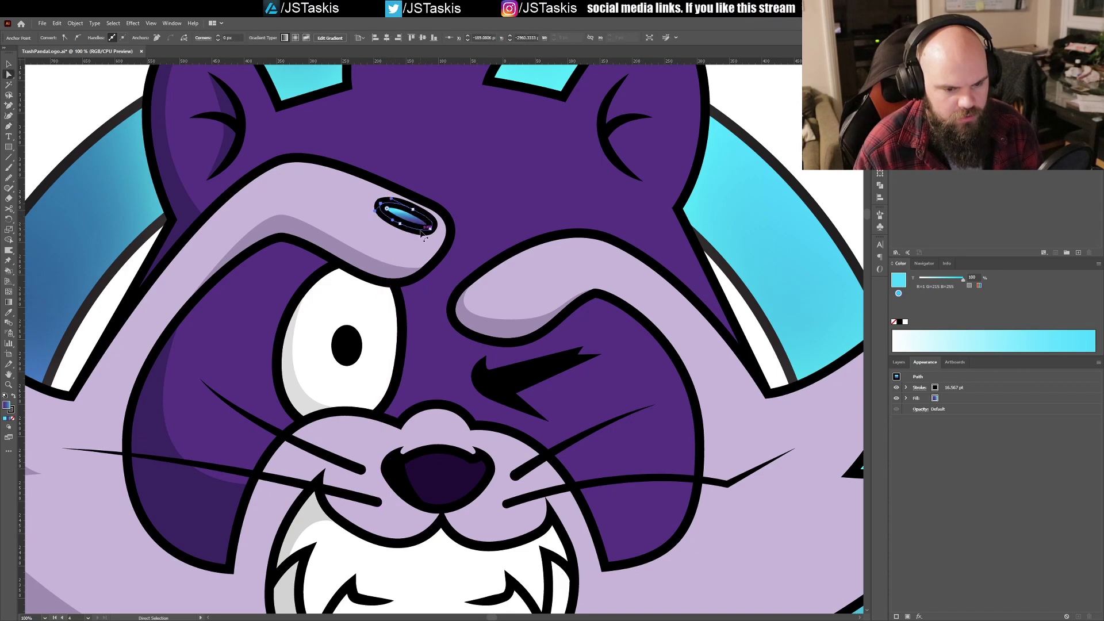
Step: Remove the eyebrow highlight's outline and replace its gradient fill with solid cyan
left_click(10, 409)
key("slash")
left_click(6, 406)
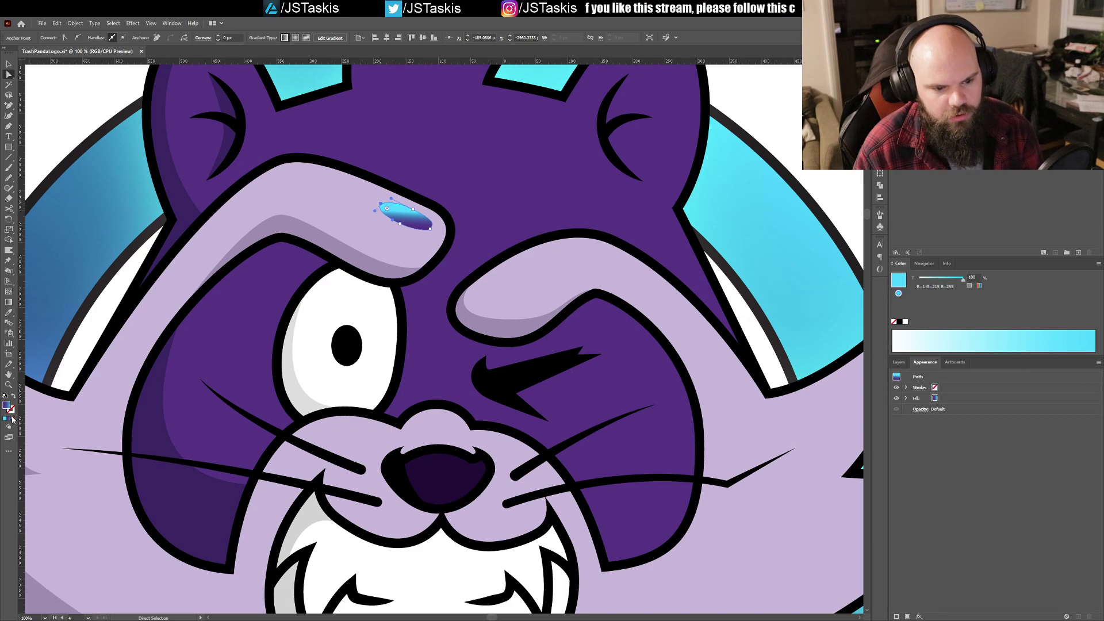
left_click(6, 419)
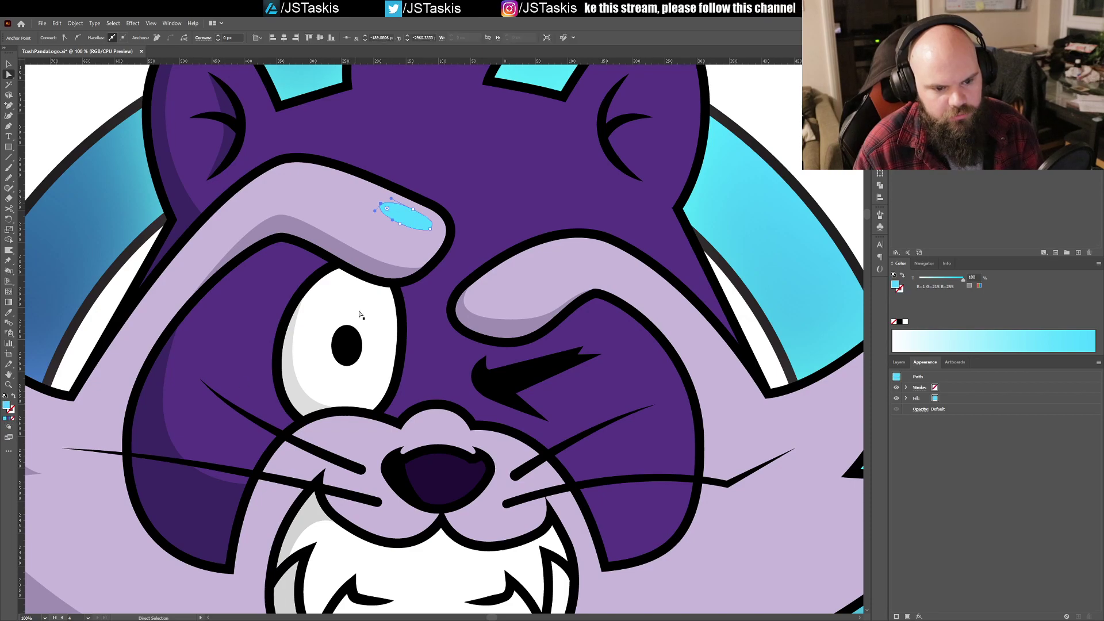
Step: Refine the eyebrow highlight's oval by adjusting the anchor and curve handle at its ends
left_click_drag(423, 225, 383, 203)
left_click(386, 204)
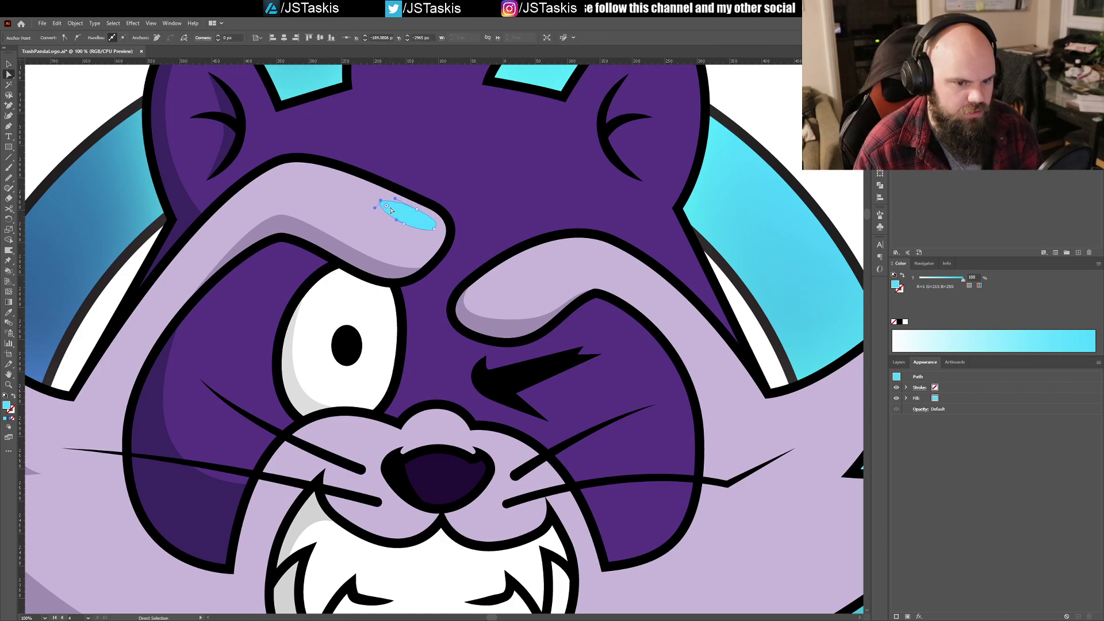
left_click_drag(396, 201, 390, 196)
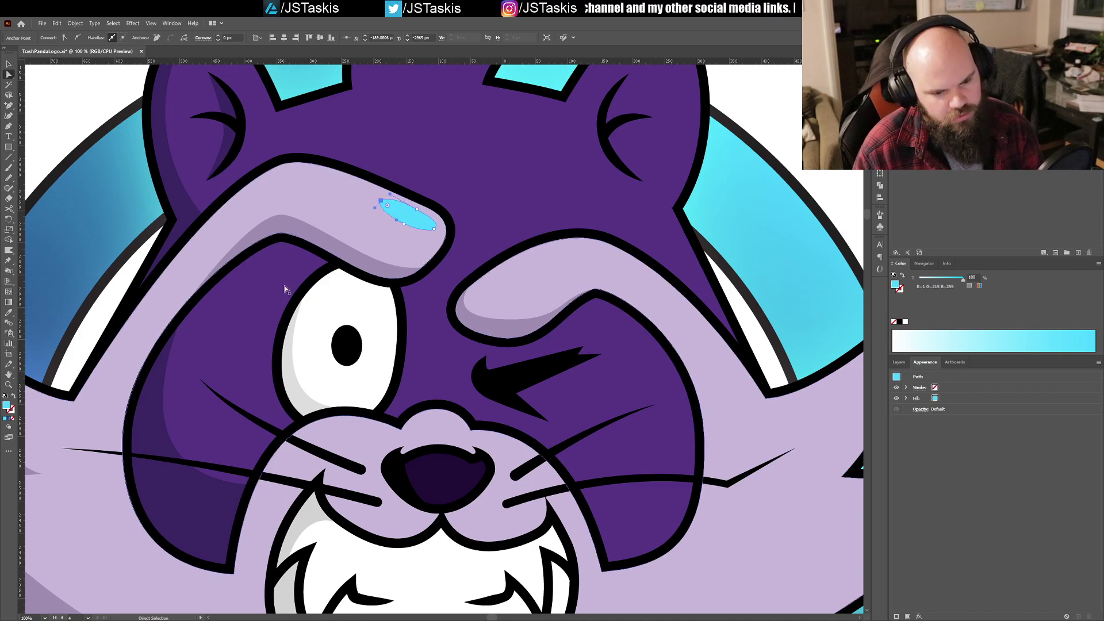
Step: Sample the eyebrow's lilac for the highlight, remove its outline, and lighten the fill to pale lavender
key("i")
left_click(397, 232)
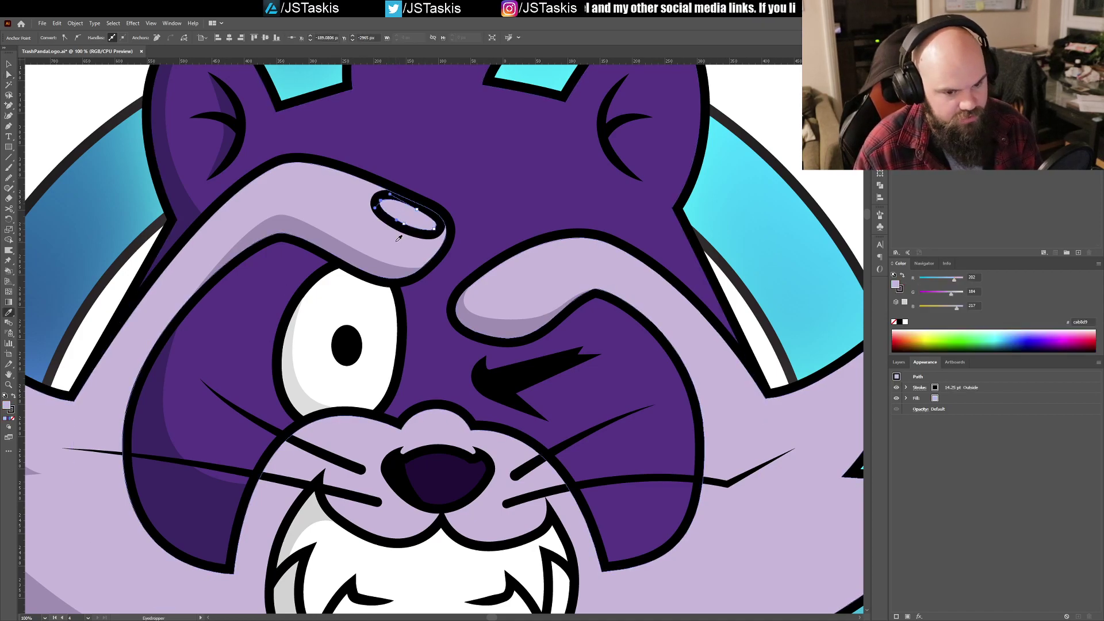
left_click(12, 412)
left_click(13, 419)
left_click(7, 406)
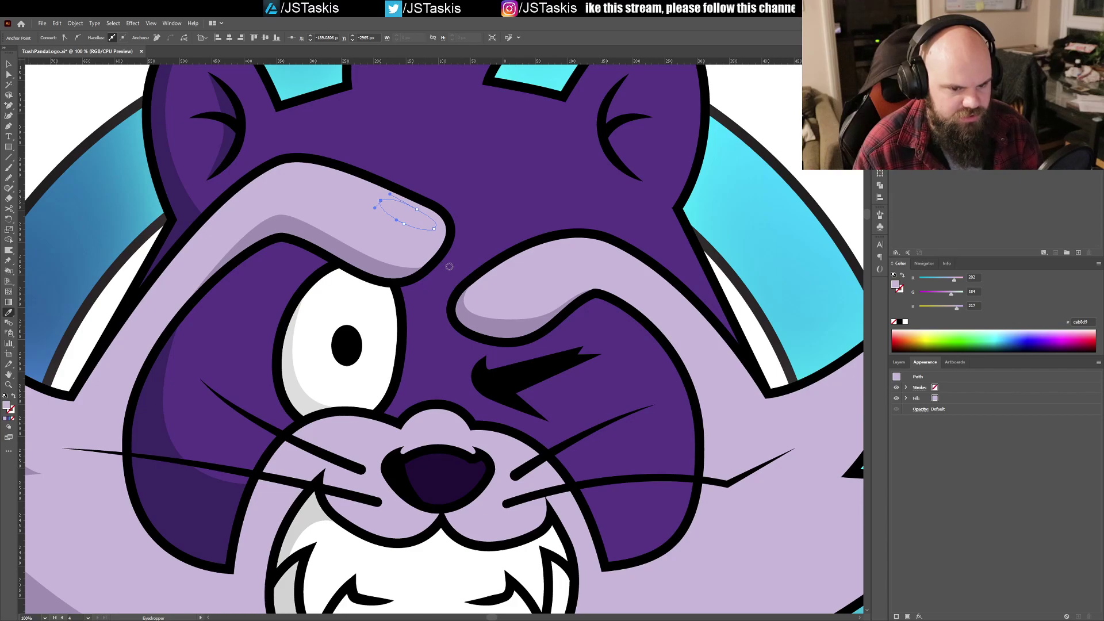
left_click(612, 271)
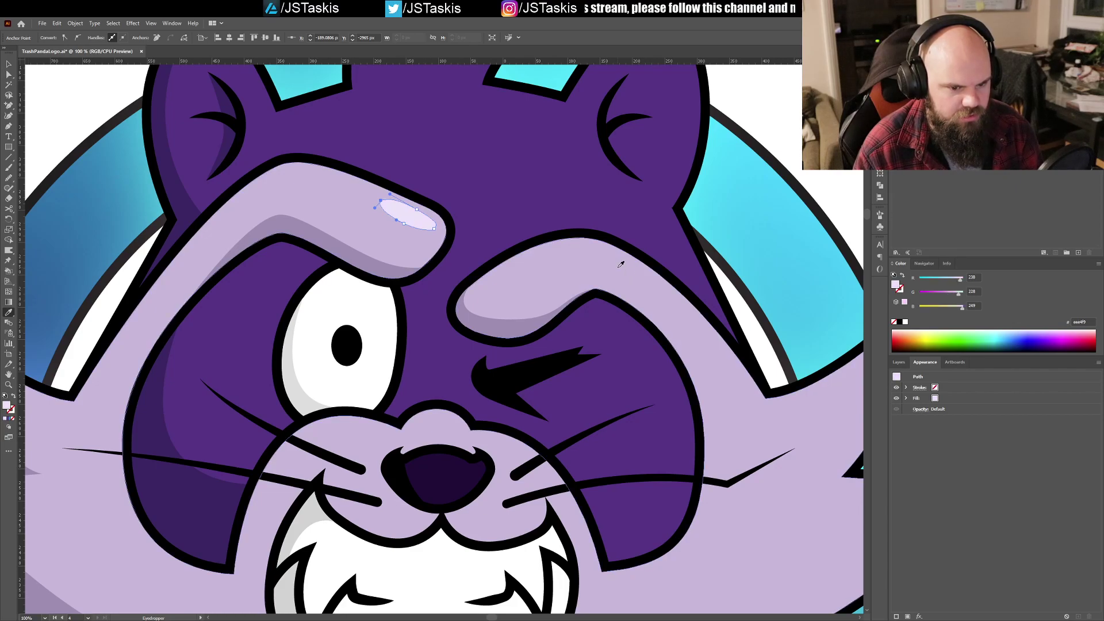
Step: Deselect the eyebrow highlight, check it against the whole logo, and save the document
left_click_drag(501, 262, 166, 153)
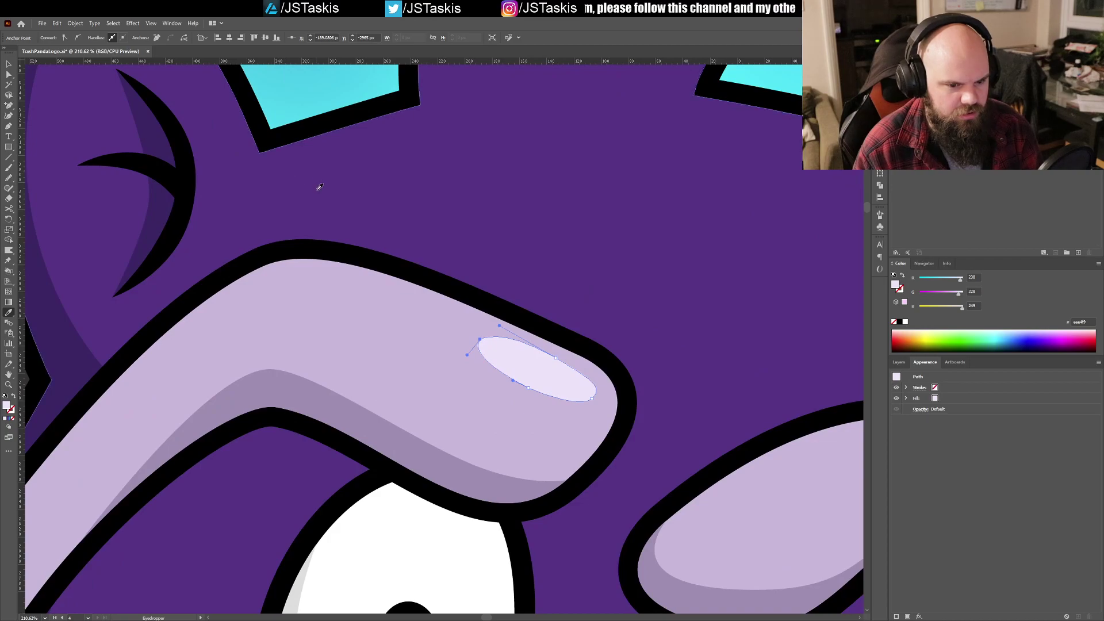
key("ctrl+0")
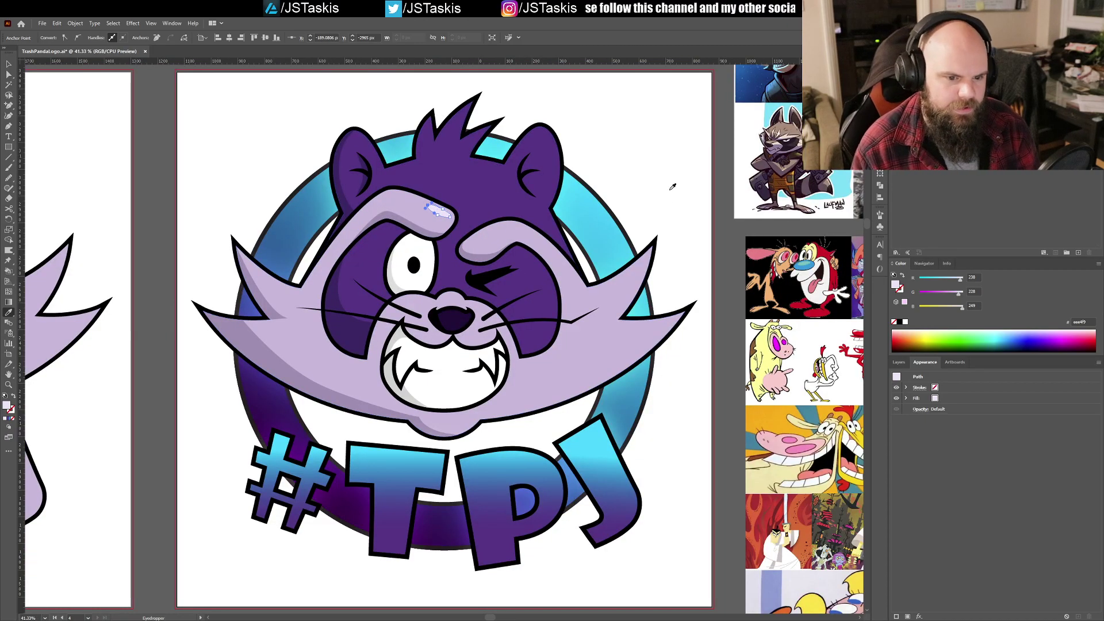
key("a")
left_click(665, 172)
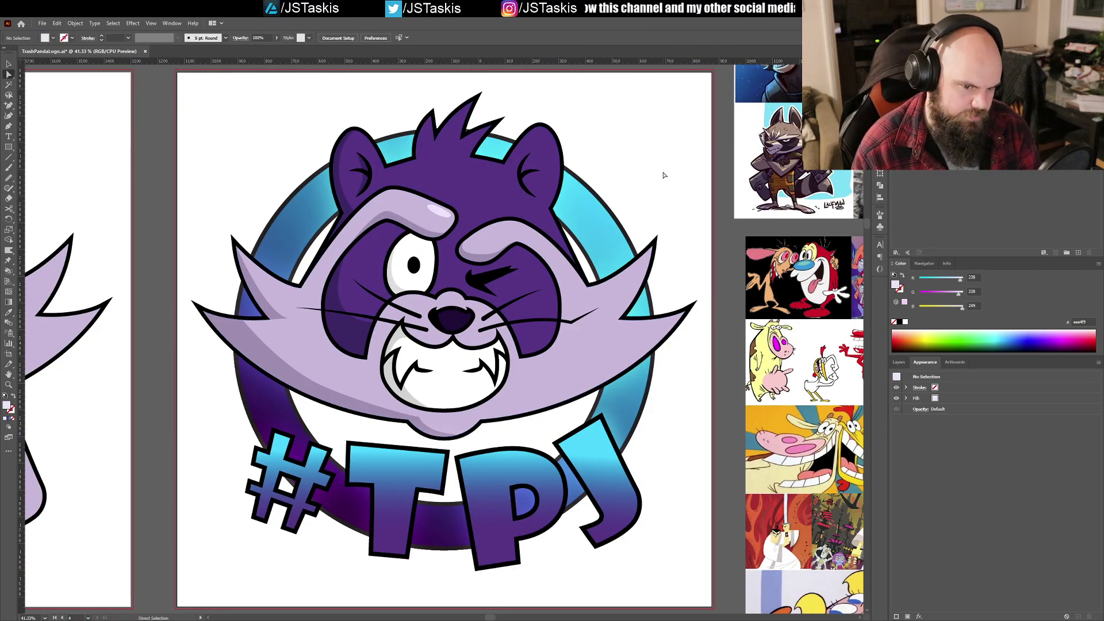
key("v")
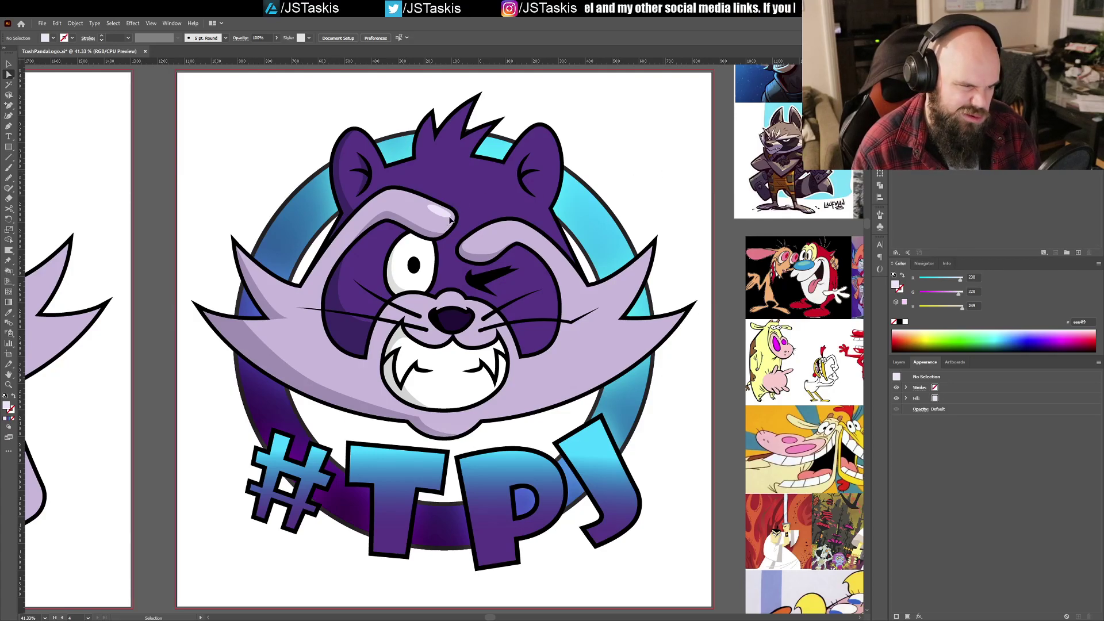
key("ctrl+s")
Step: Add an anchor point on the lower edge of the raised eyebrow's oval highlight
key("a")
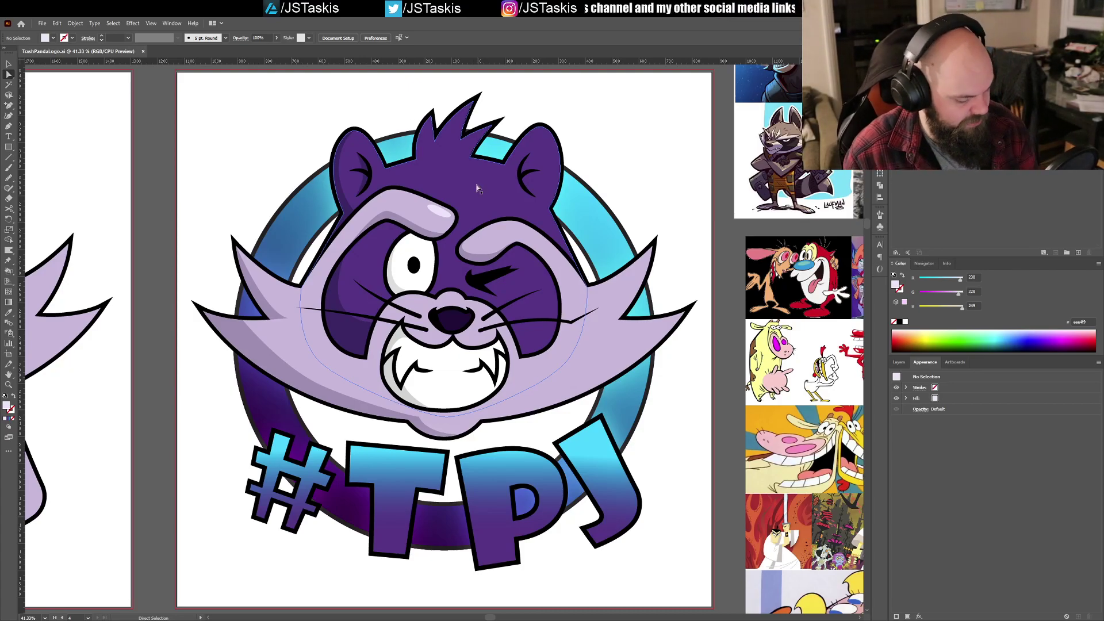
key("ctrl+1")
left_click_drag(508, 237, 516, 437)
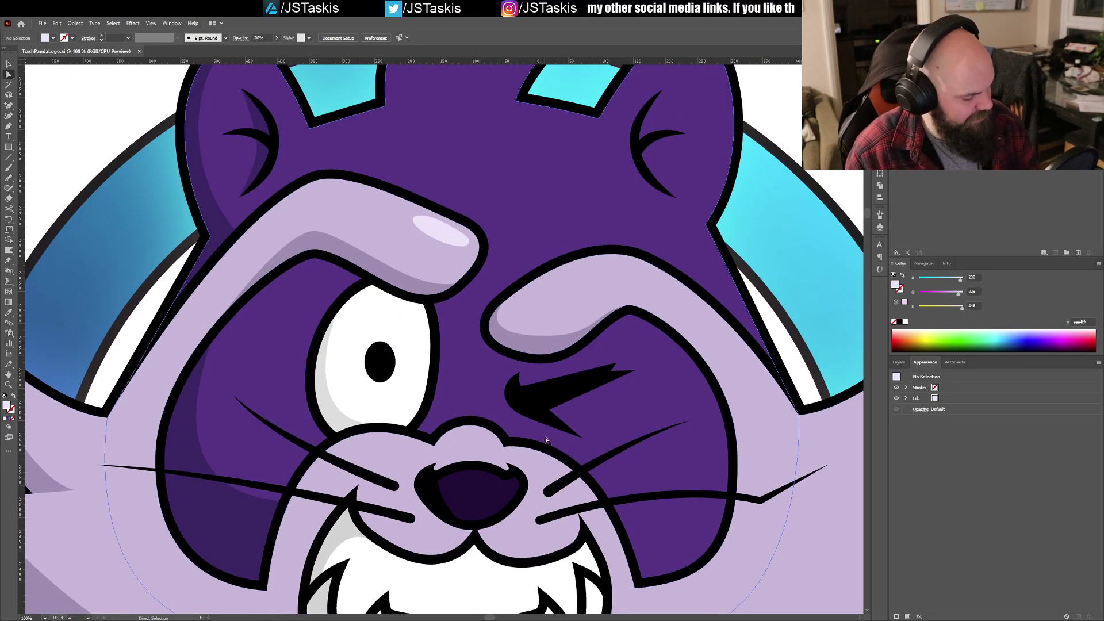
left_click(435, 234)
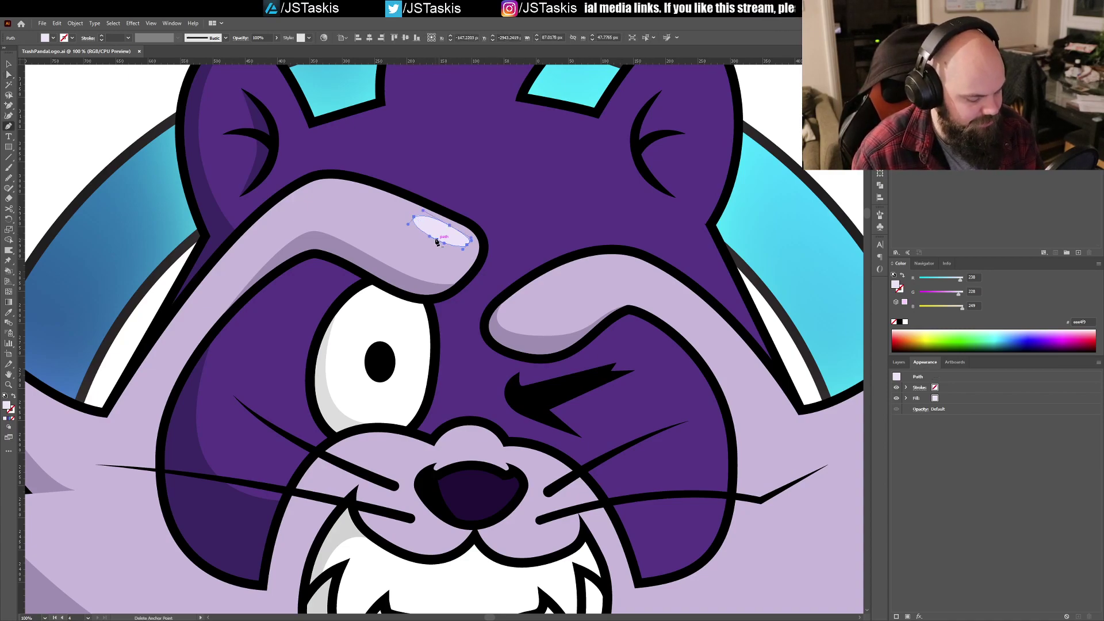
scroll(445, 255, "up", 1)
scroll(446, 255, "up", 1)
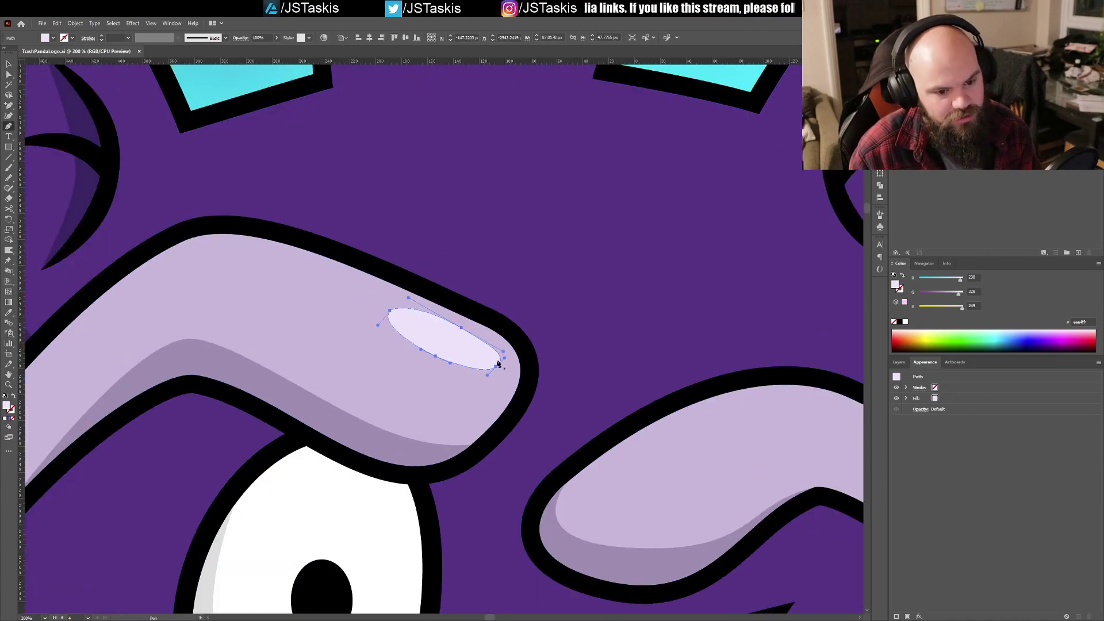
key("plus")
left_click(462, 367)
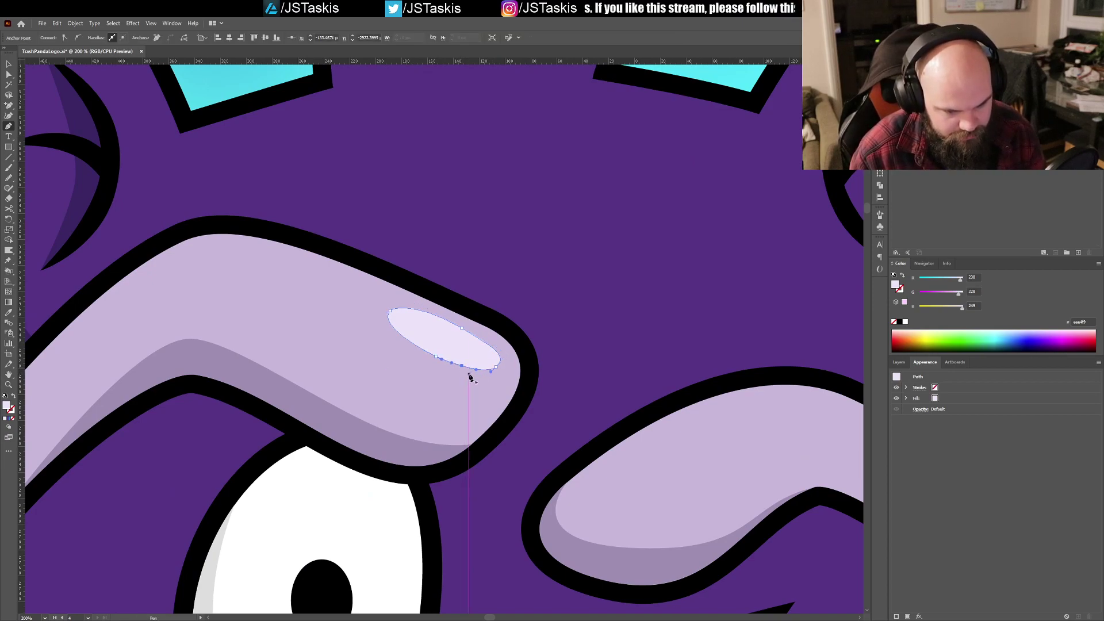
mouse_move(448, 389)
left_mouse_down()
mouse_move(458, 377)
mouse_move(471, 390)
mouse_move(459, 392)
left_mouse_up()
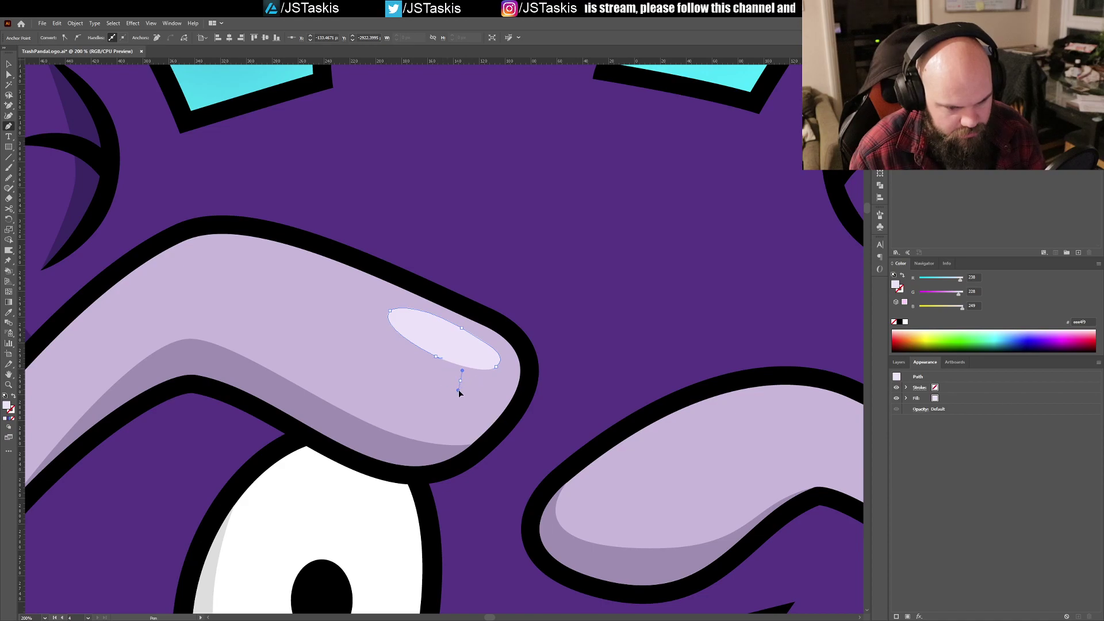
key("ctrl+shift+a")
left_click(464, 370, "ctrl")
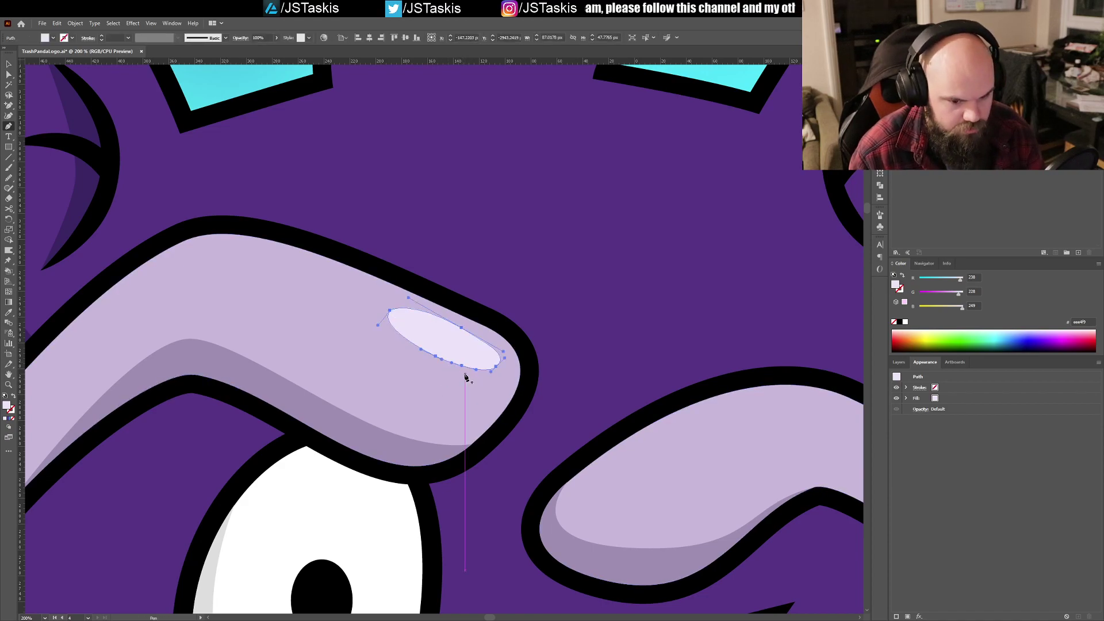
Step: Draw a closed curved hook shape with the Pen tool, extending the oval highlight down around the raised eyebrow's rounded end
left_click(462, 367)
left_click_drag(466, 384, 460, 394)
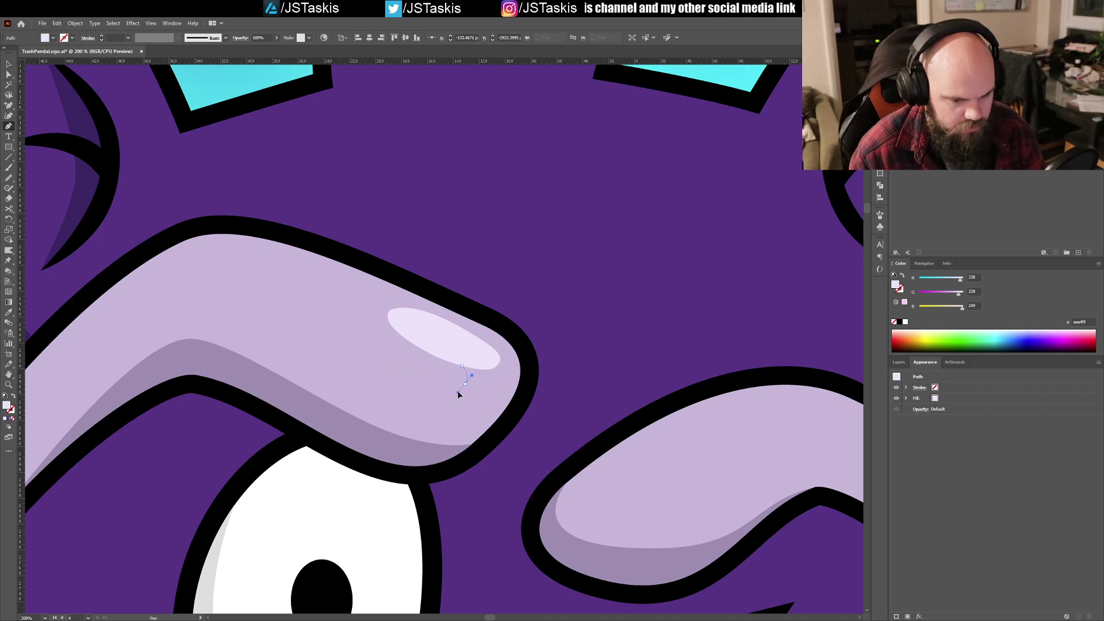
left_click_drag(463, 389, 491, 397)
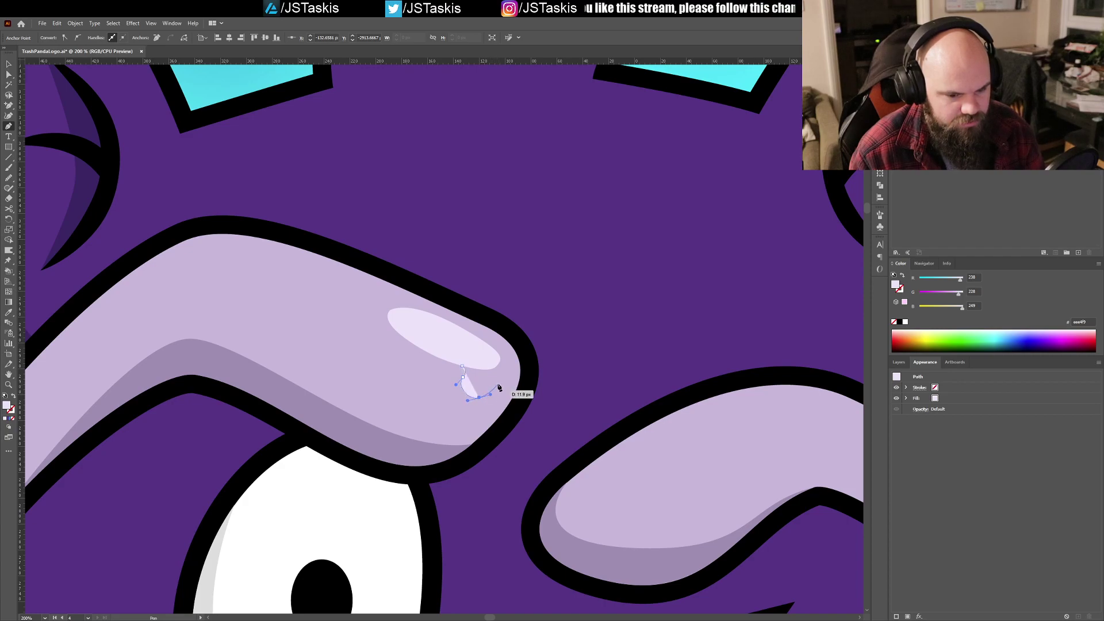
mouse_move(499, 355)
left_mouse_down()
mouse_move(480, 334)
mouse_move(488, 340)
left_mouse_up()
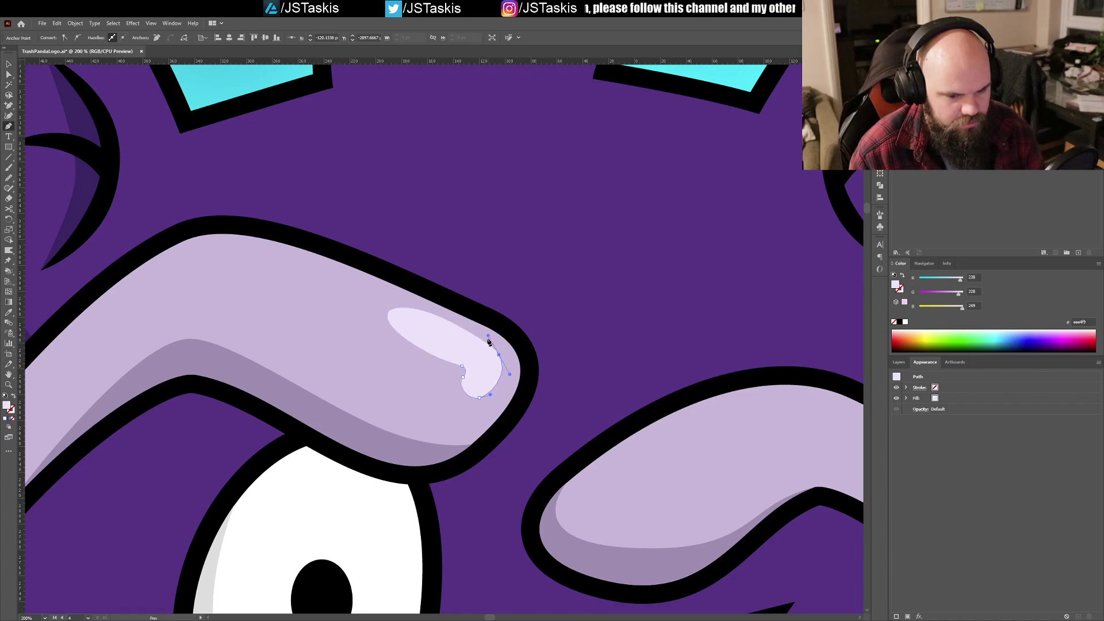
left_click(461, 365)
Step: Select the oval highlight together with the hook shape and merge them into one shape with the Shape Builder
key("a")
left_click(475, 352, "shift")
key("shift+m")
left_click_drag(476, 353, 481, 382)
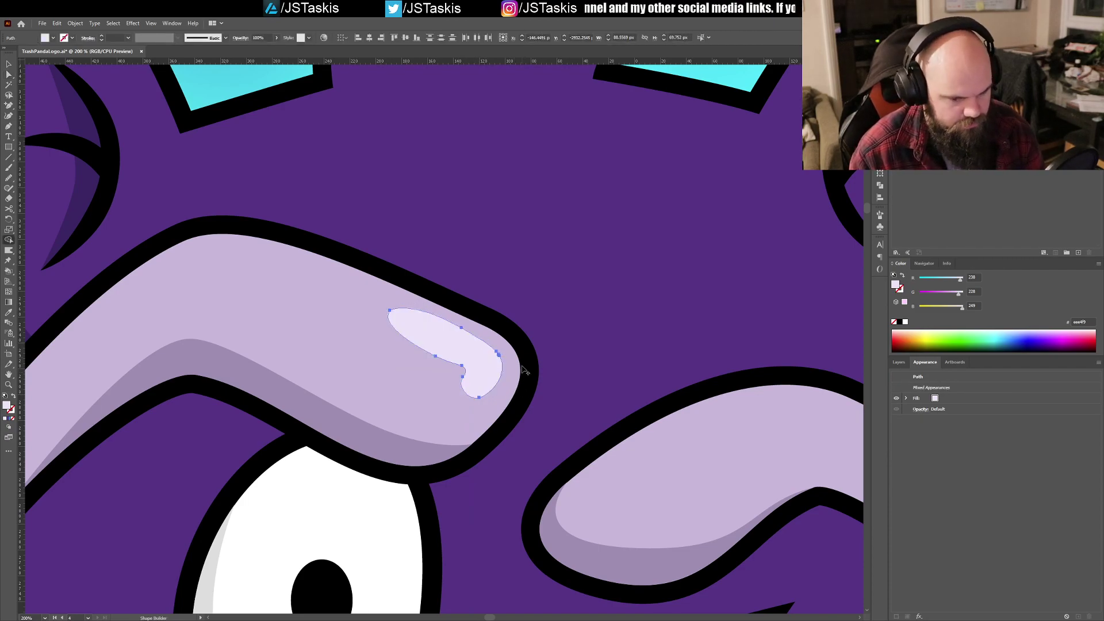
Step: Try to smooth the merged eyebrow highlight's anchor points along its lower edge, where the oval meets the hook
key("a")
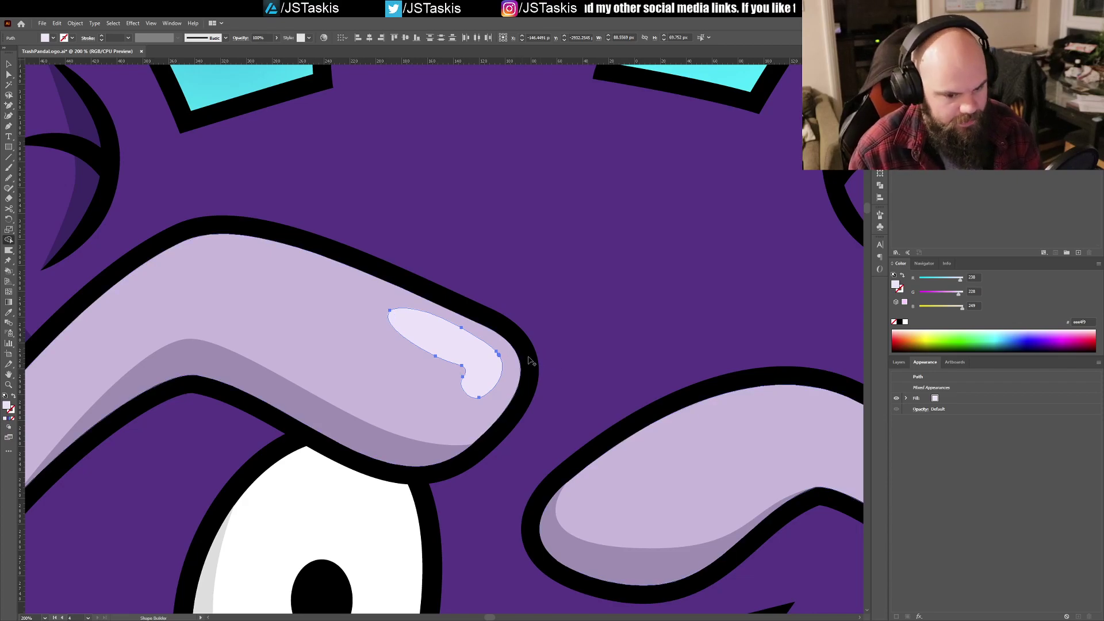
key("a")
left_click(464, 377)
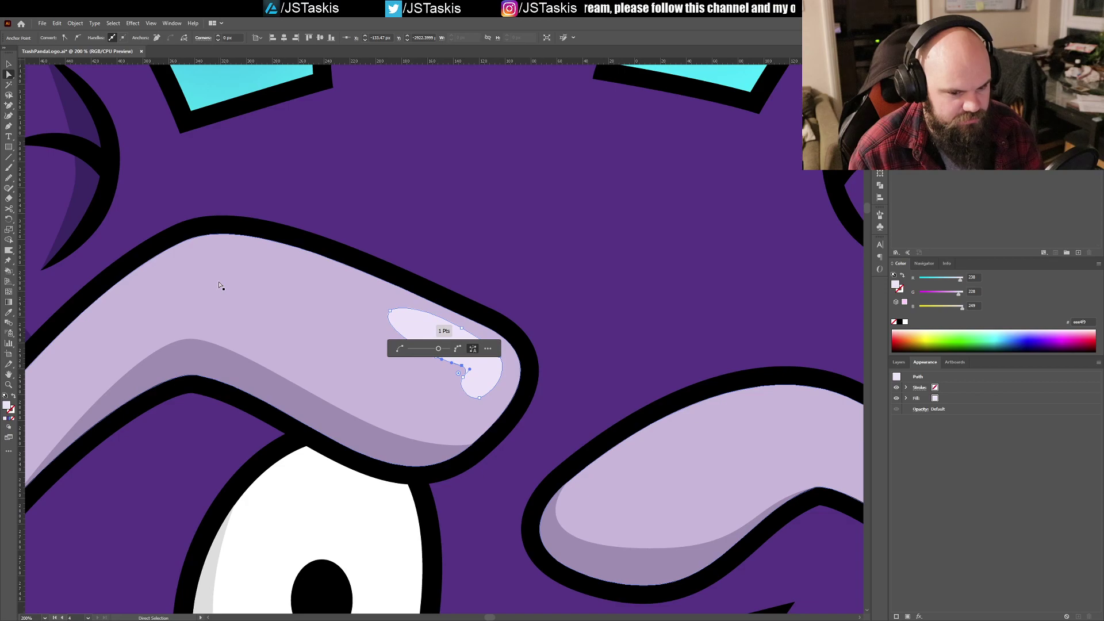
left_click_drag(438, 349, 410, 349)
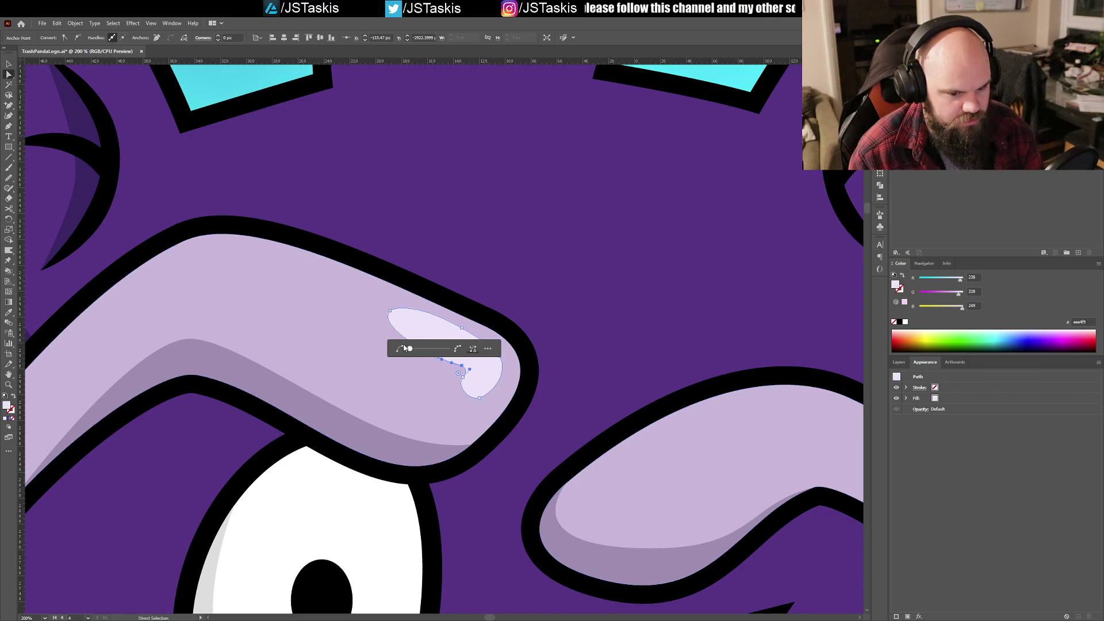
left_click(466, 379)
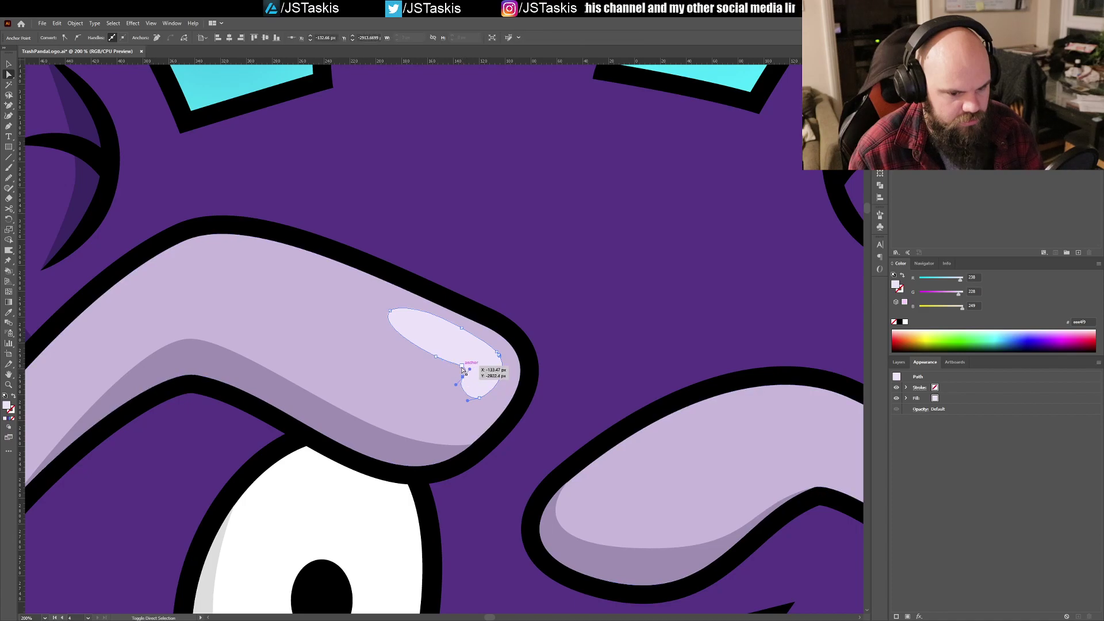
left_click(437, 360)
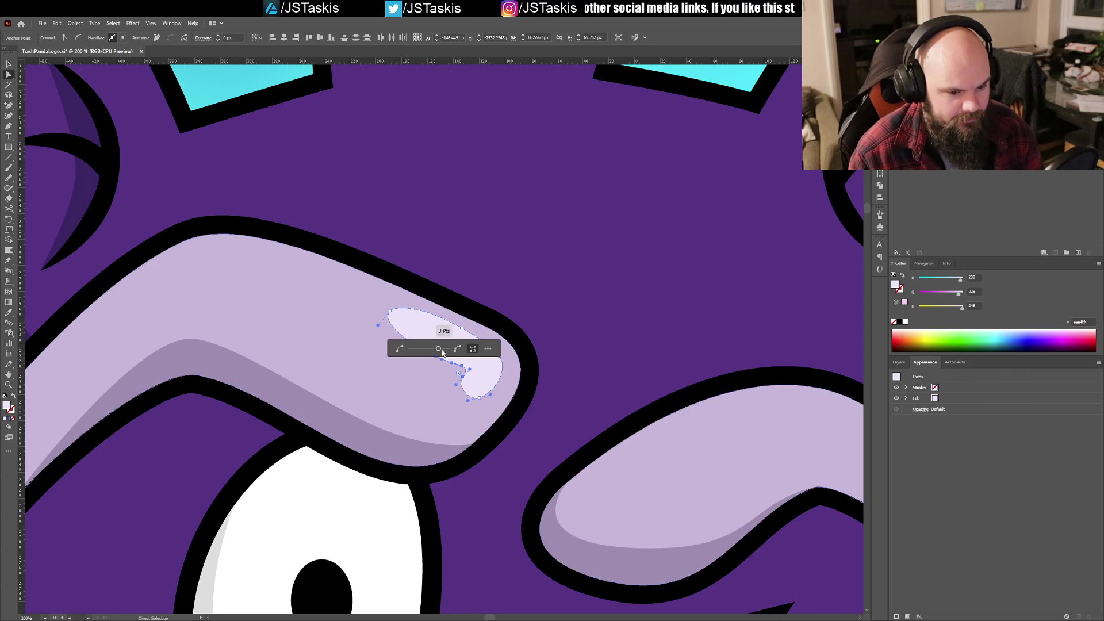
Step: Check the merged highlight against the whole logo and revert it to the plain oval
left_click(593, 367)
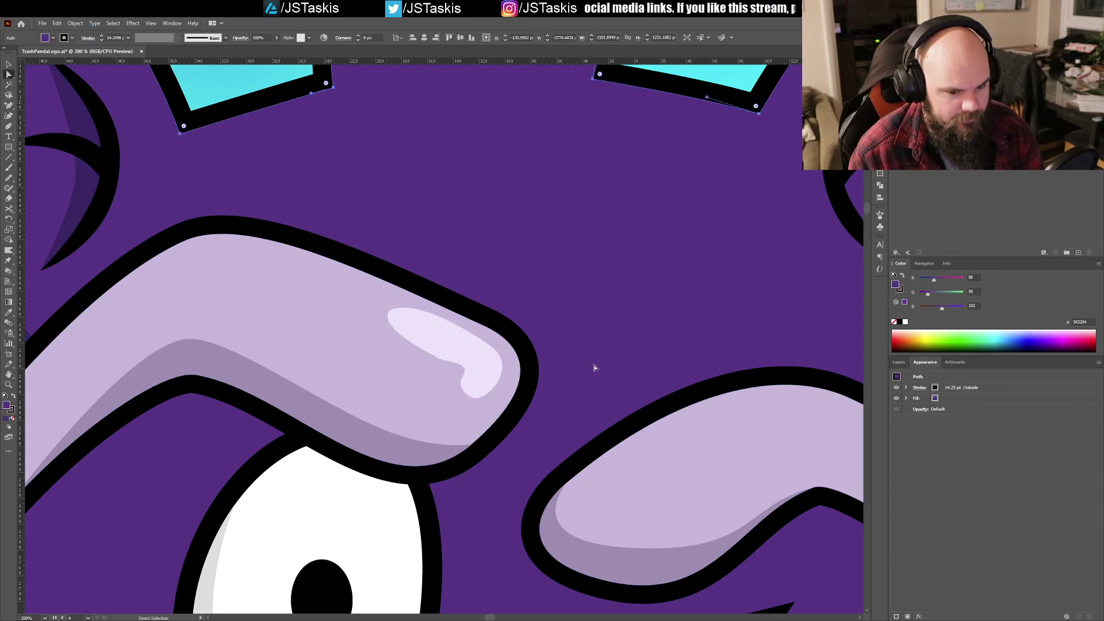
left_click(477, 346)
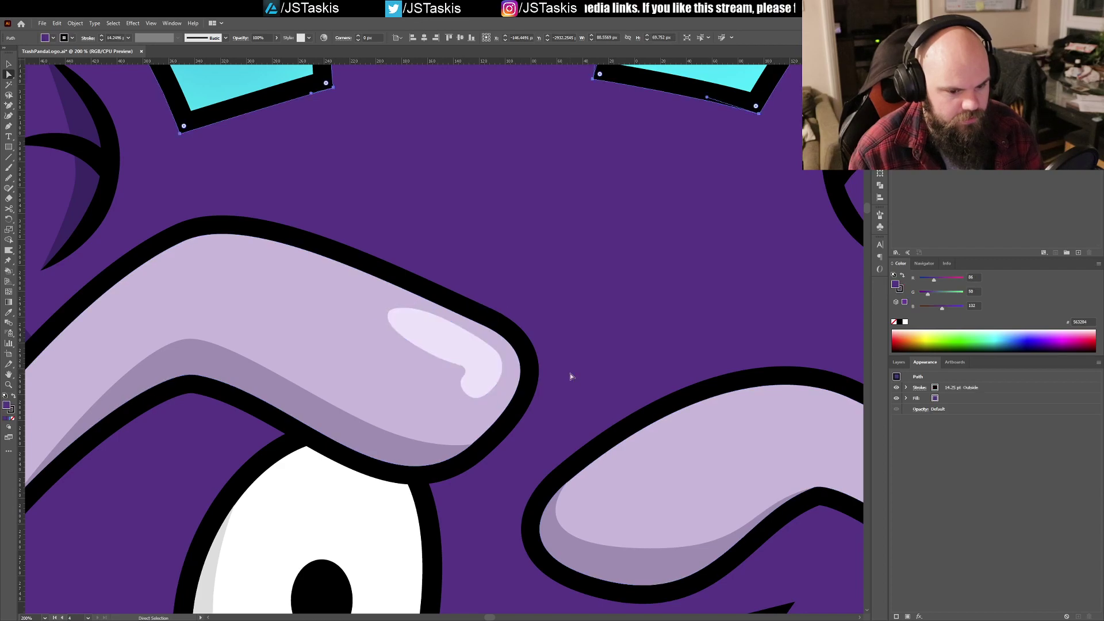
key("ctrl+0")
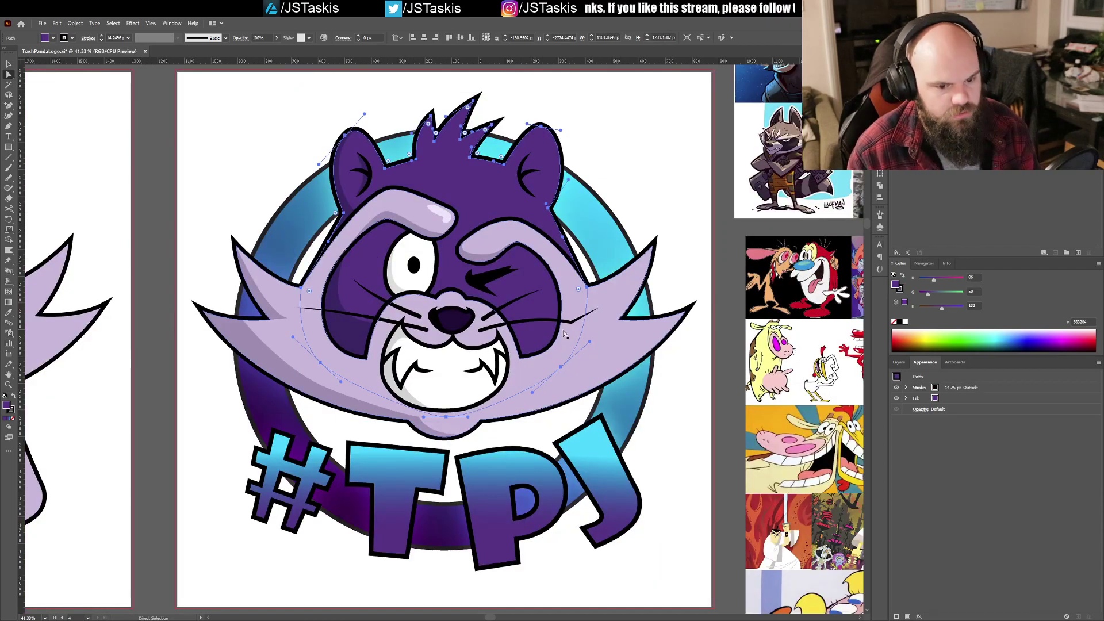
left_click_drag(294, 91, 669, 208)
key("Delete")
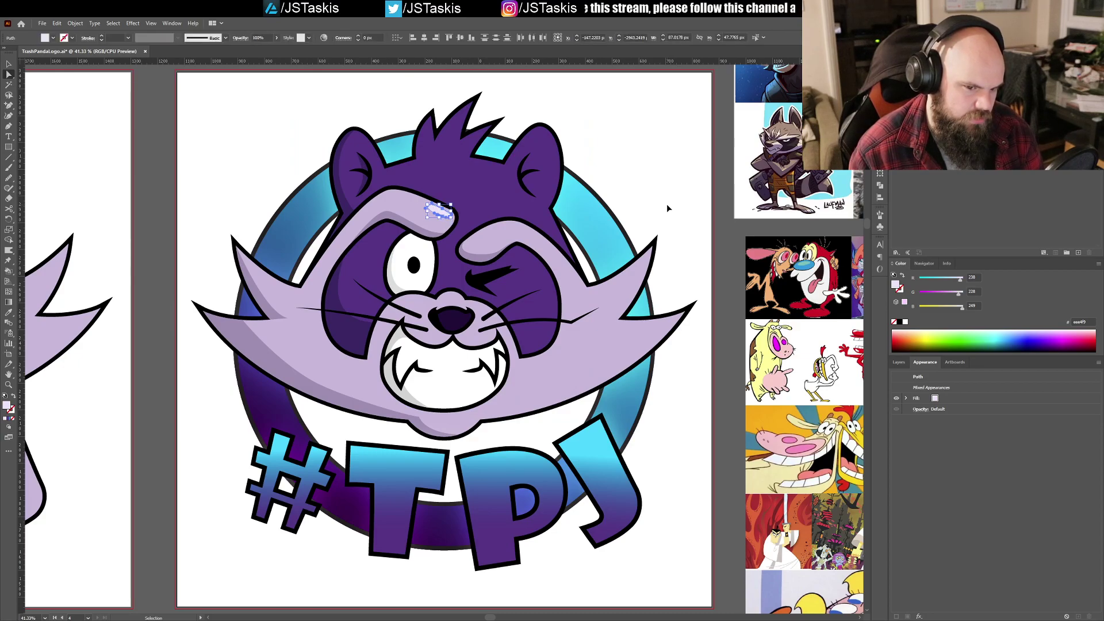
Step: Save the document and delete the pale oval highlight from the raised eyebrow
left_click(640, 195)
key("v")
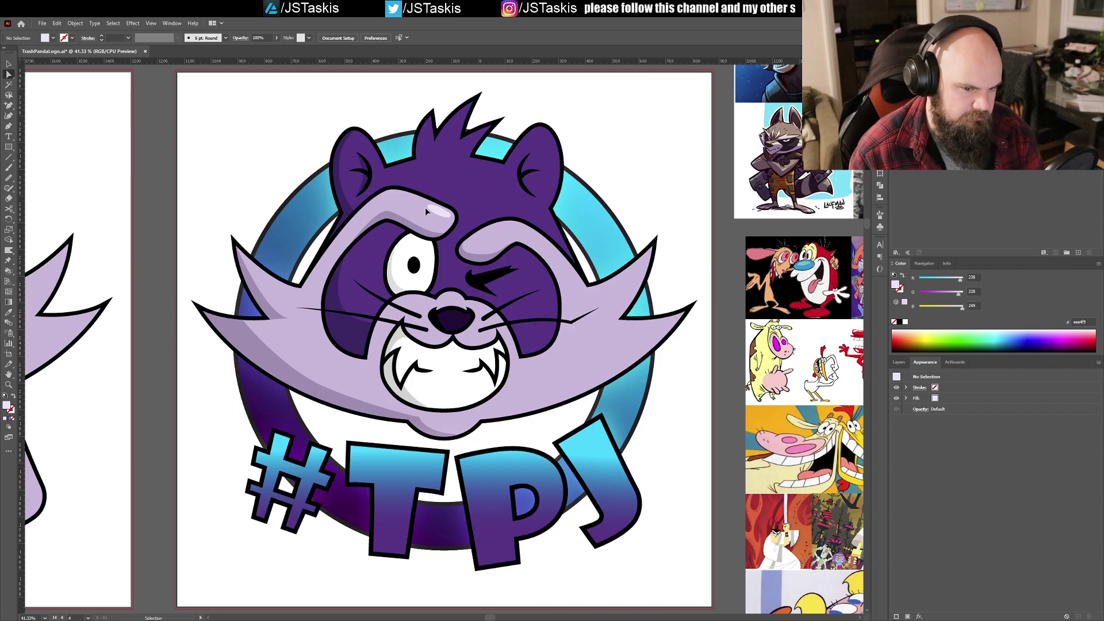
key("a")
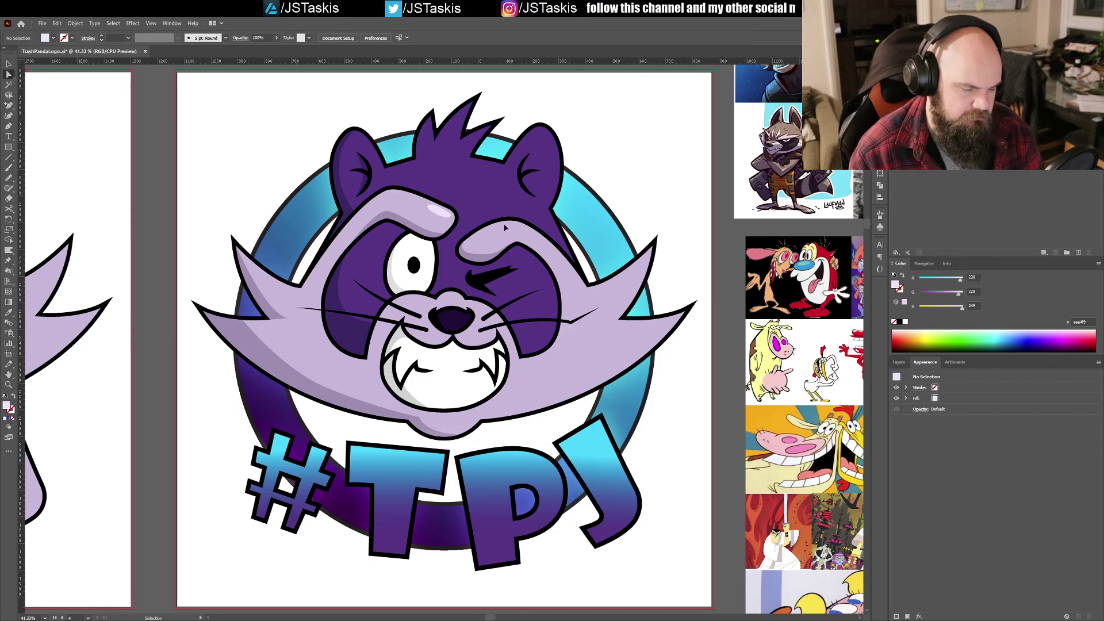
left_click(434, 215)
key("ctrl+s")
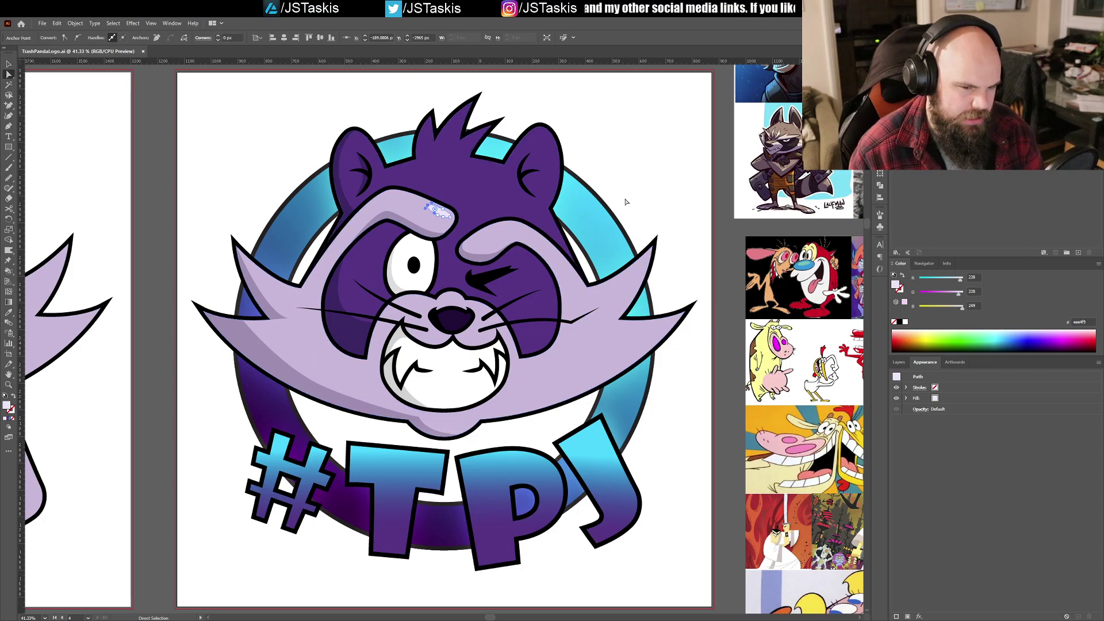
left_click(442, 216)
key("Delete")
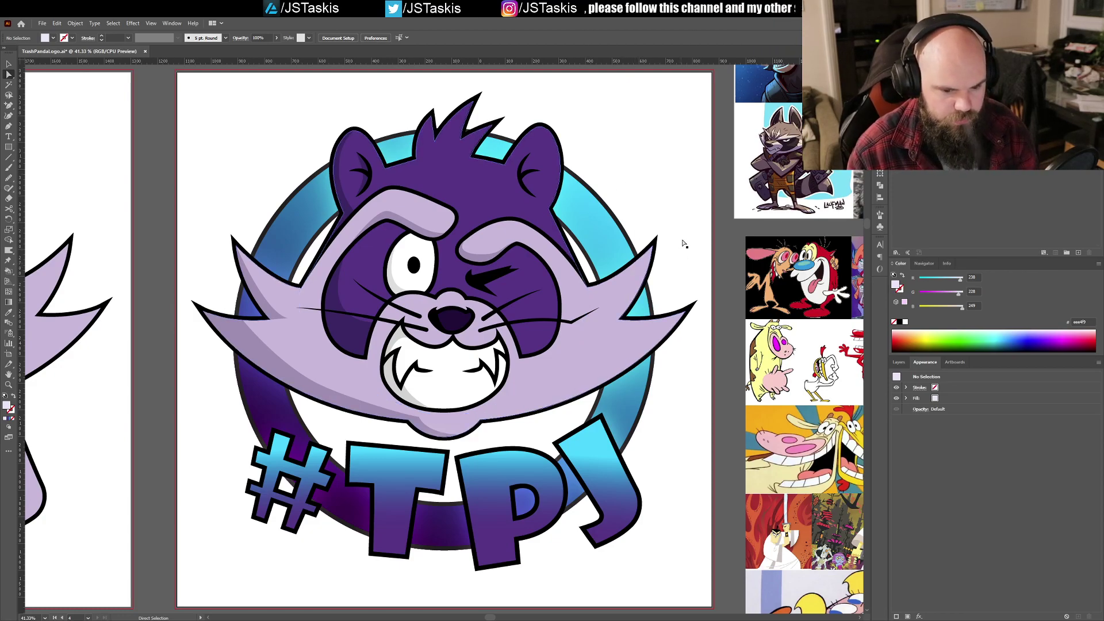
Step: Draw a white ellipse without outline, about 42 by 20 px, overlapping the inner edge of the open eye's pupil
left_click_drag(690, 265, 498, 310)
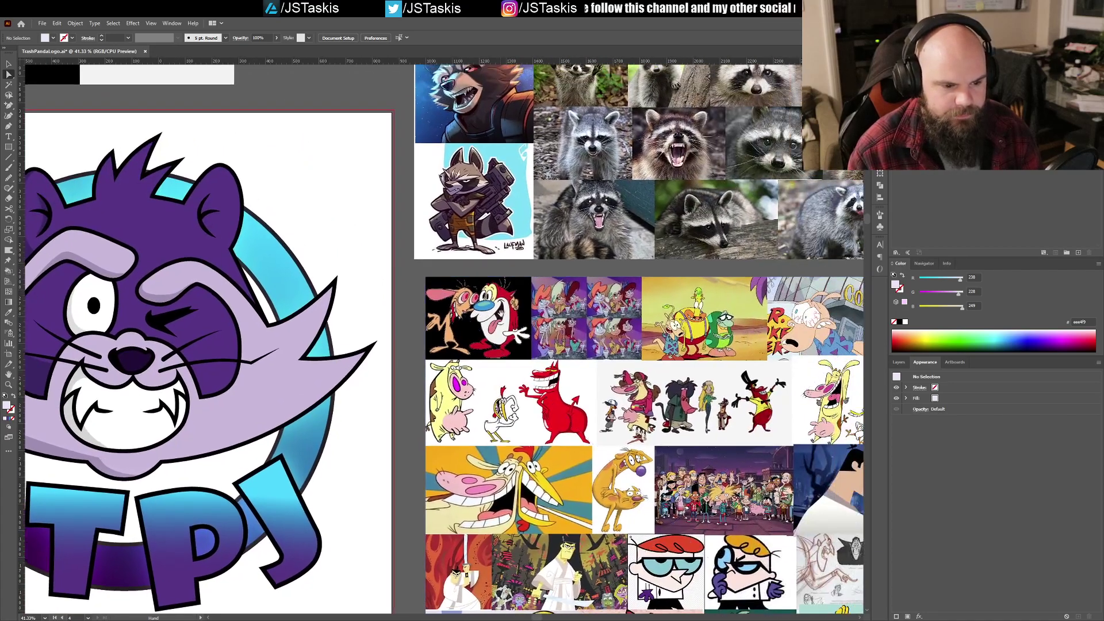
left_click_drag(593, 312, 710, 246)
left_click_drag(881, 215, 574, 310)
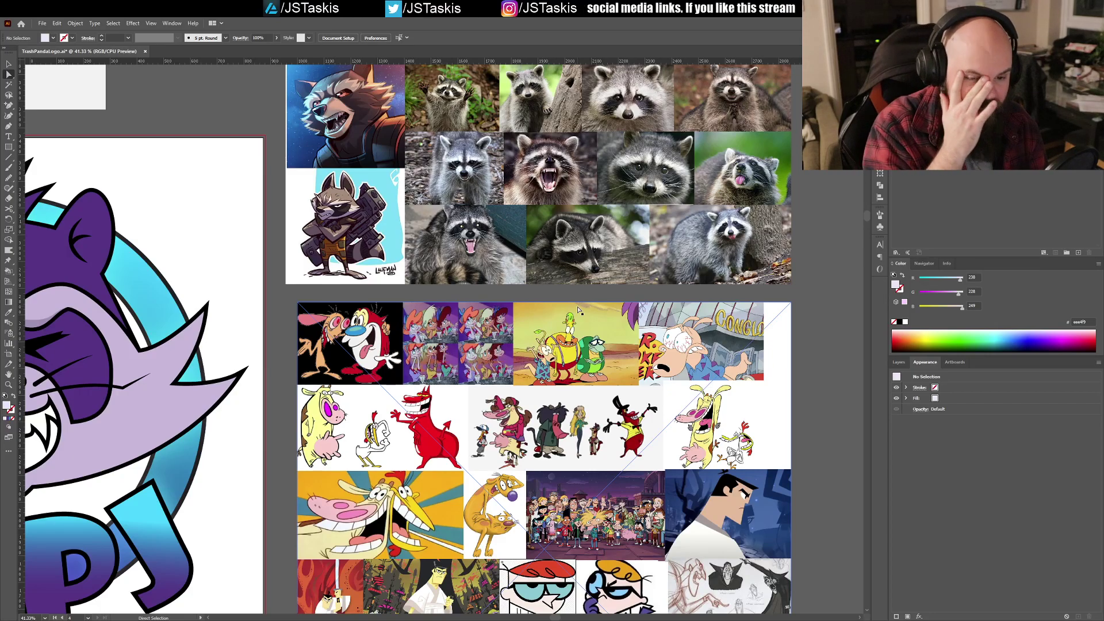
left_click_drag(205, 303, 586, 292)
key("ctrl+1")
key("l")
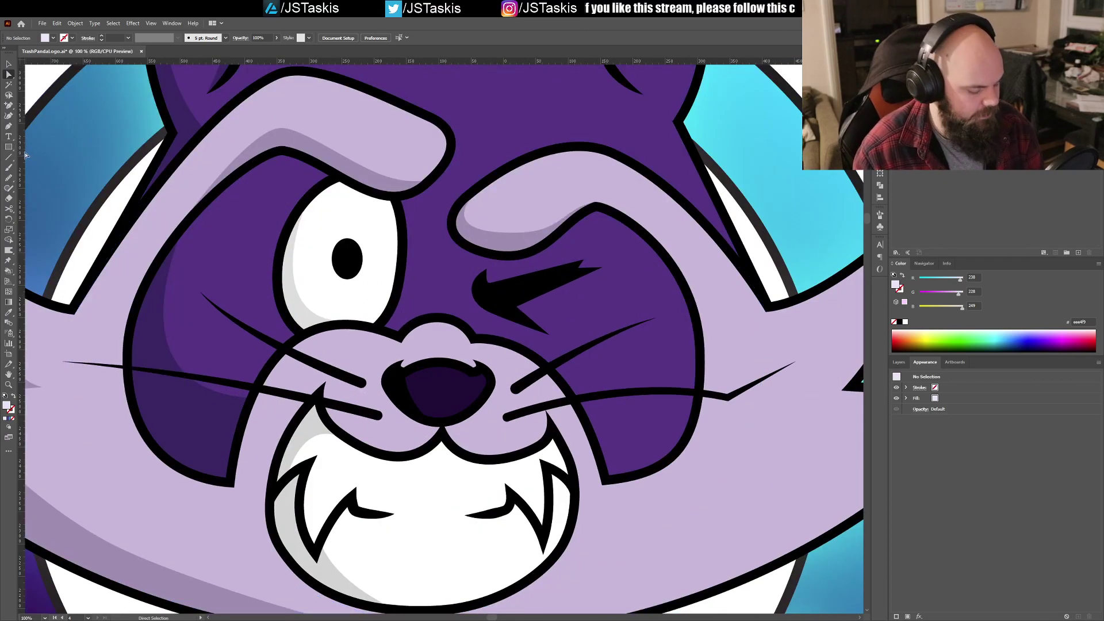
key("ctrl")
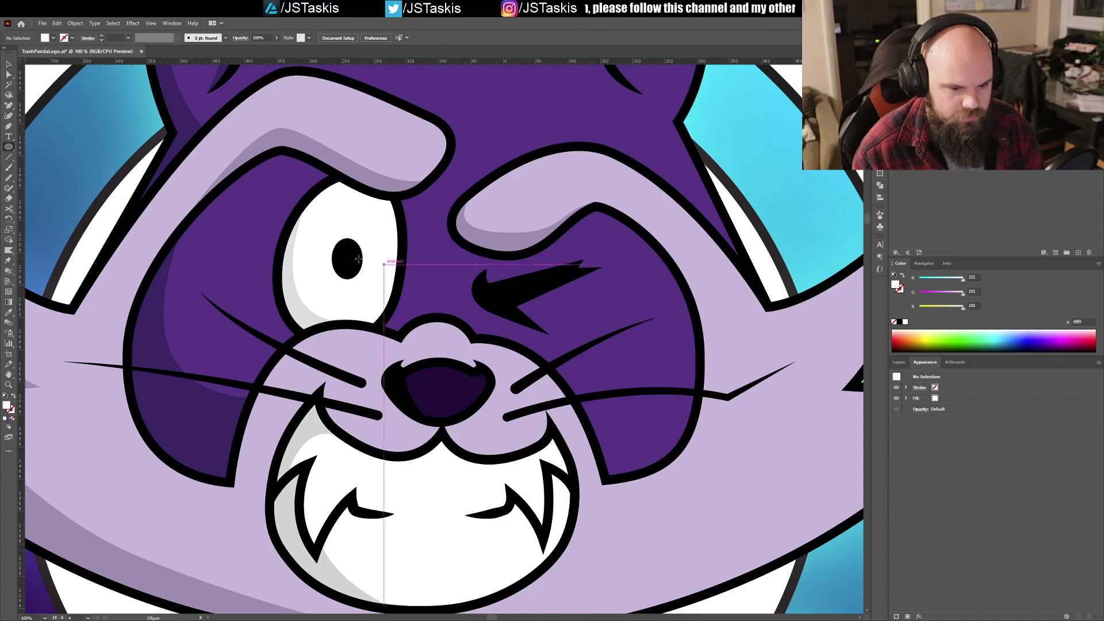
left_click_drag(352, 260, 374, 271)
key("ctrl")
left_click(397, 232)
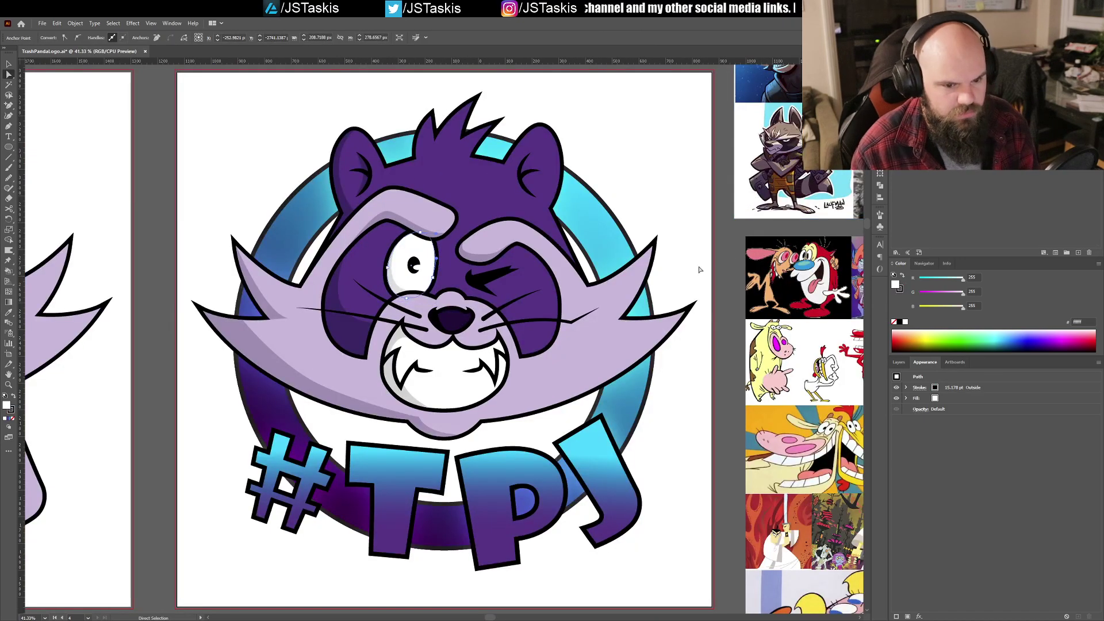
Step: Fine-tune the placement of the white ellipse on the pupil and save the document
left_click(417, 271)
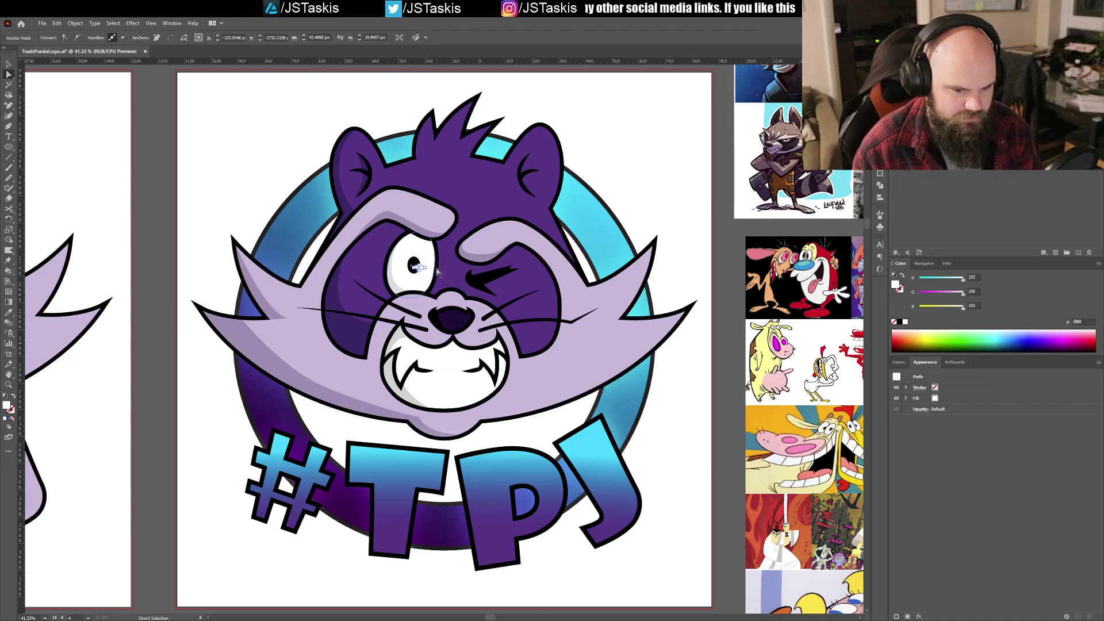
left_click(653, 214)
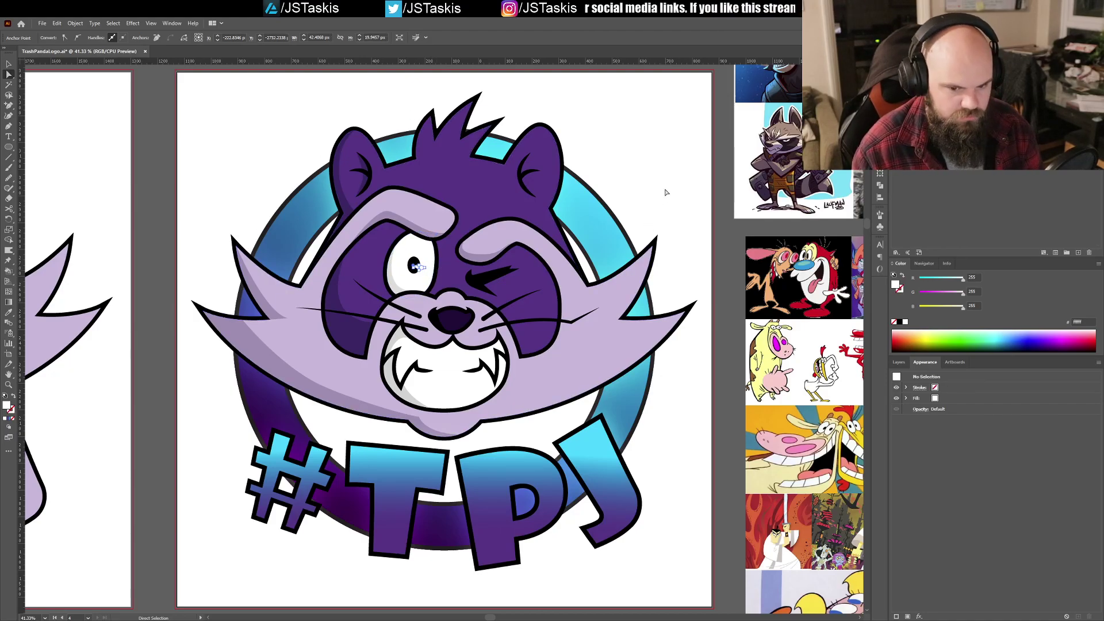
key("ctrl+z")
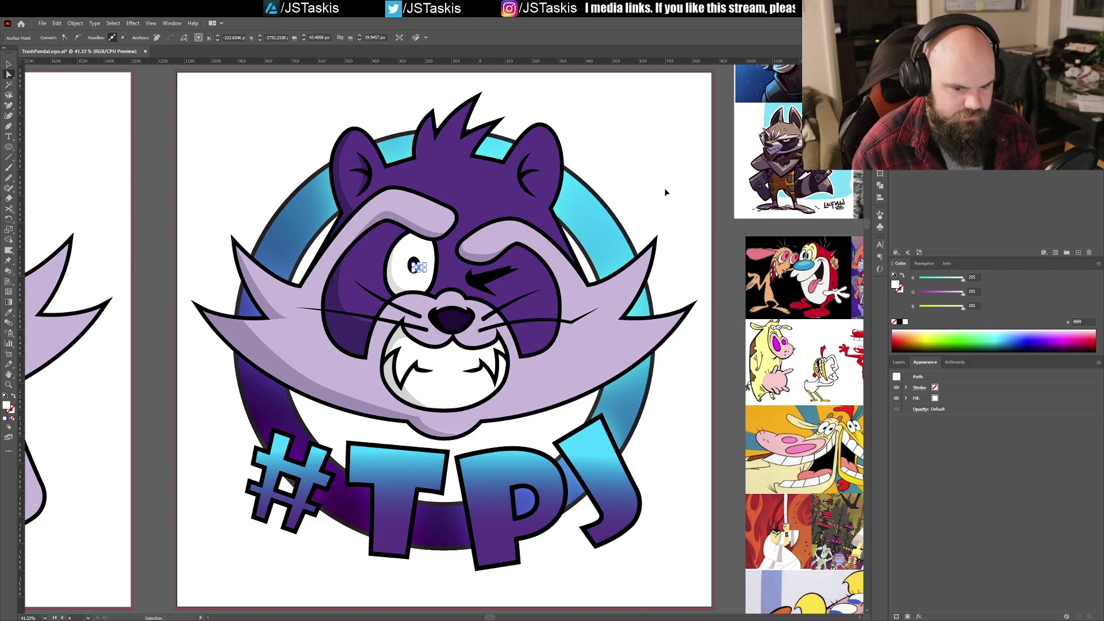
left_click(665, 193)
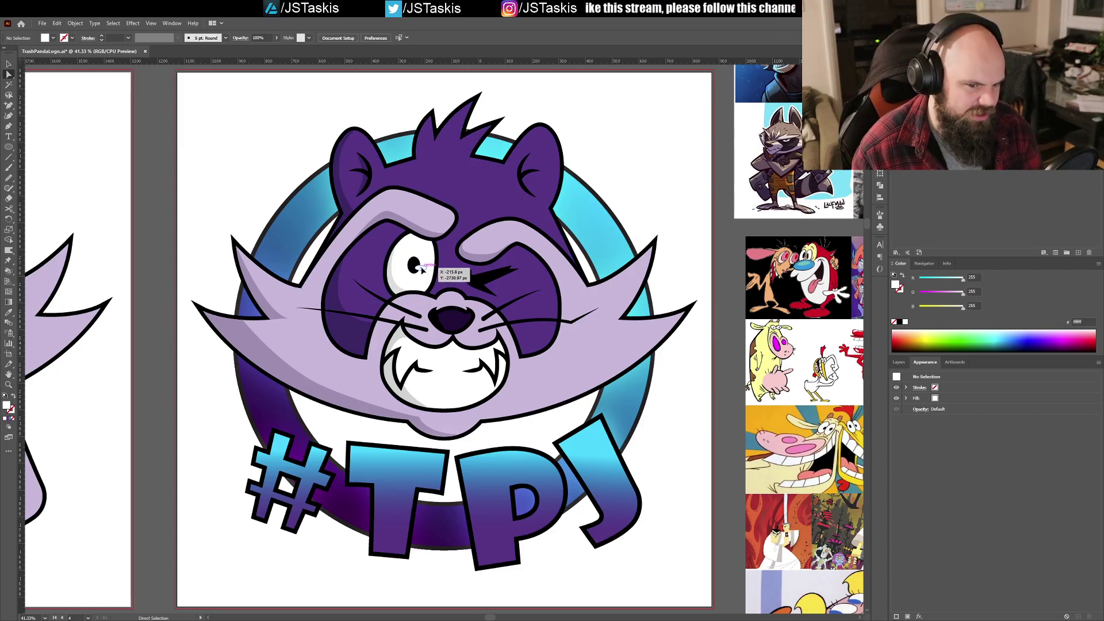
left_click_drag(423, 270, 422, 267)
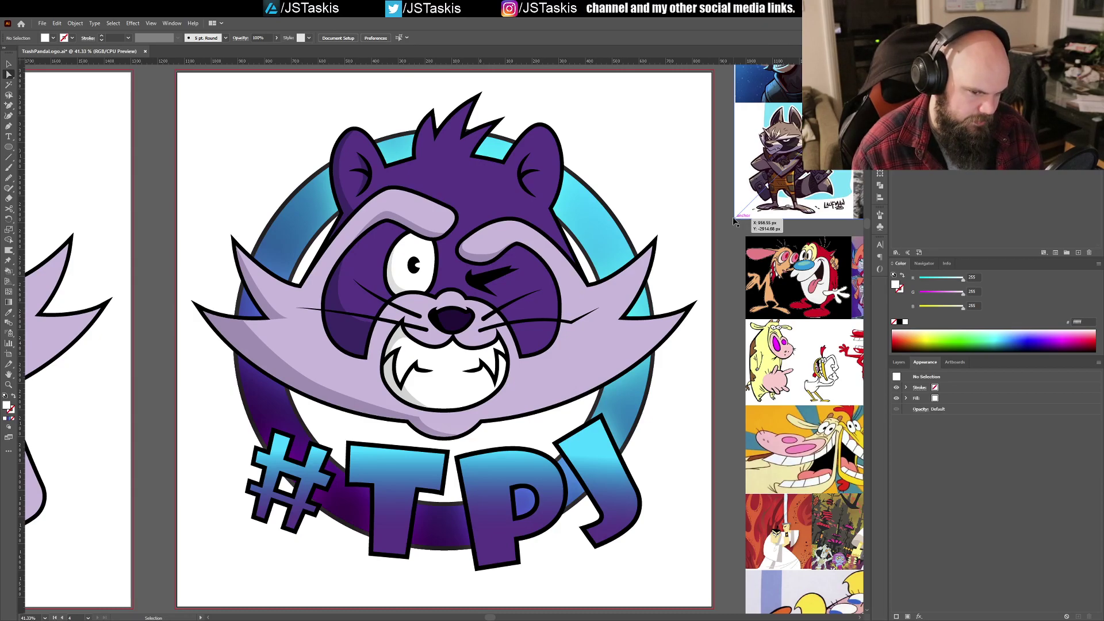
key("ctrl+s")
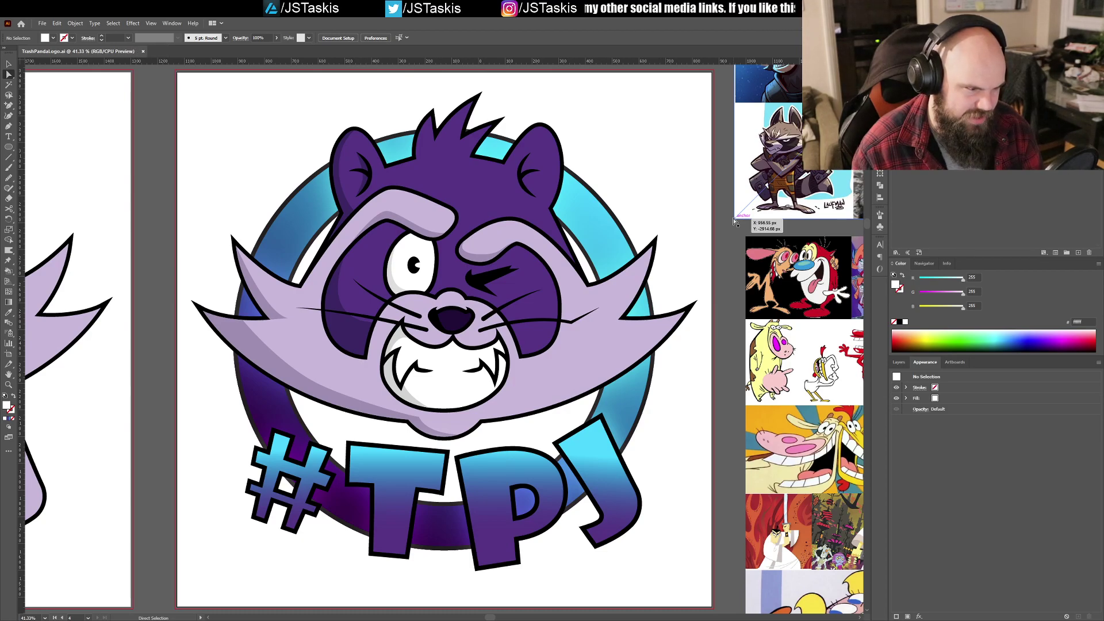
left_click_drag(734, 221, 663, 229)
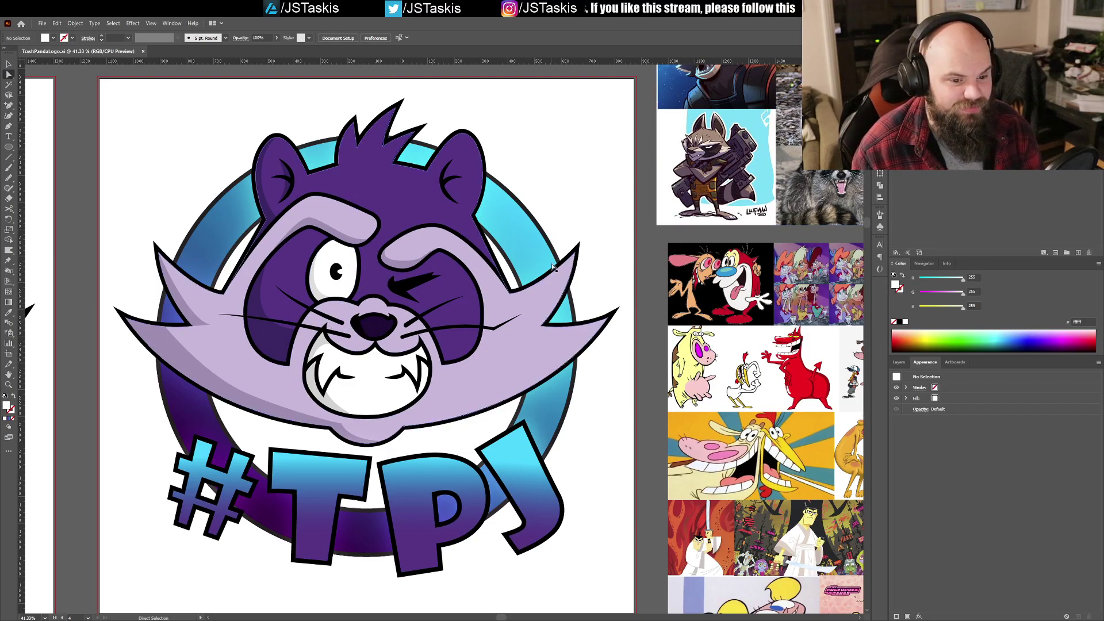
left_click(581, 259)
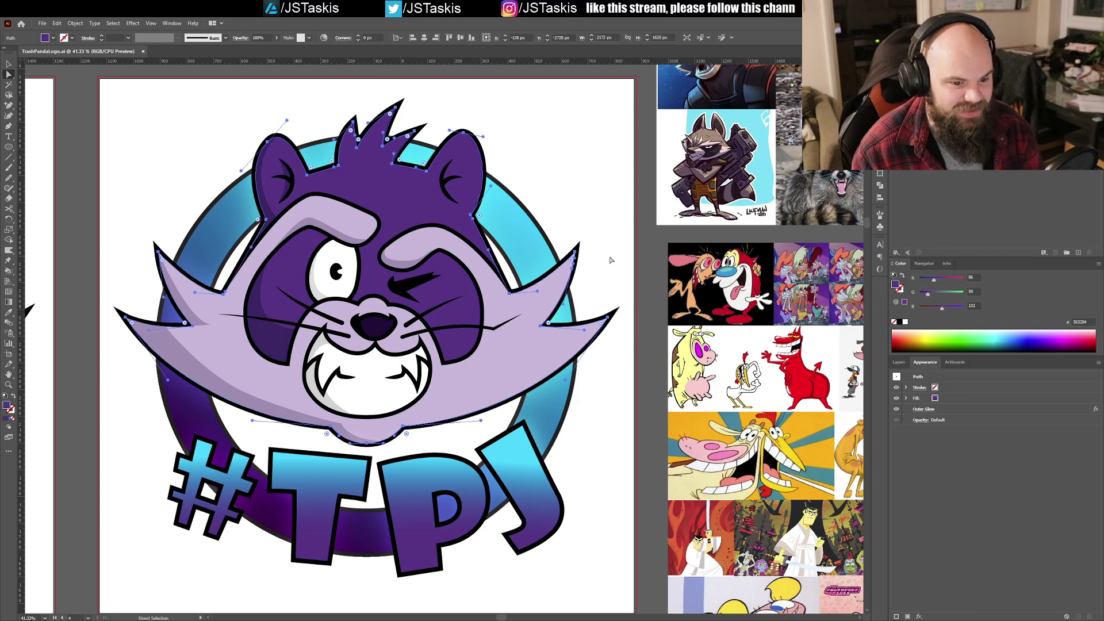
left_click(611, 260)
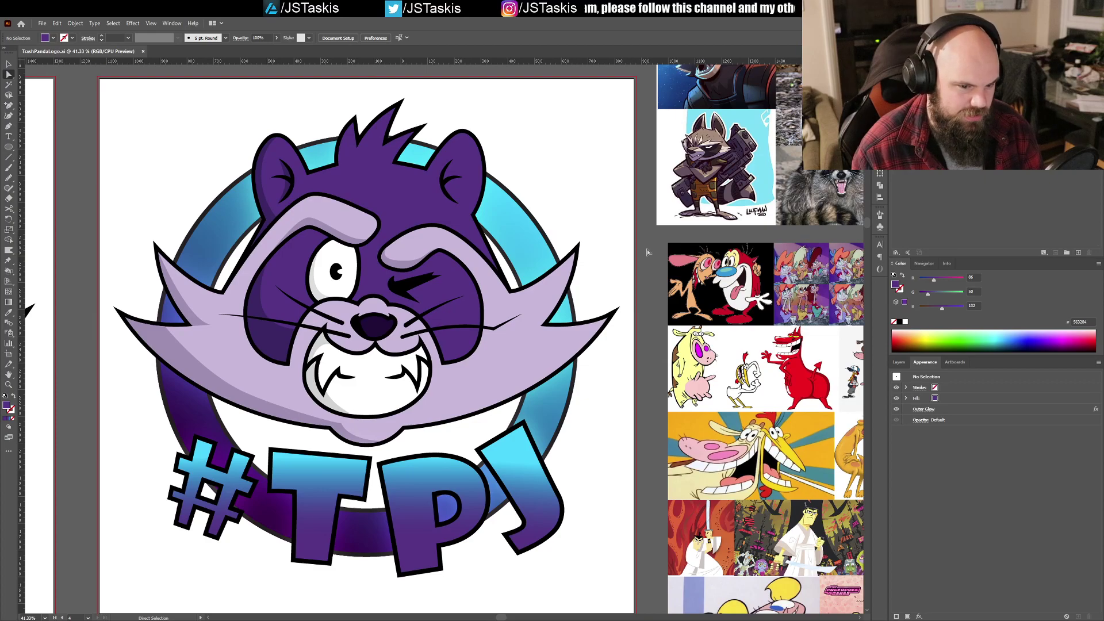
left_click_drag(642, 263, 700, 241)
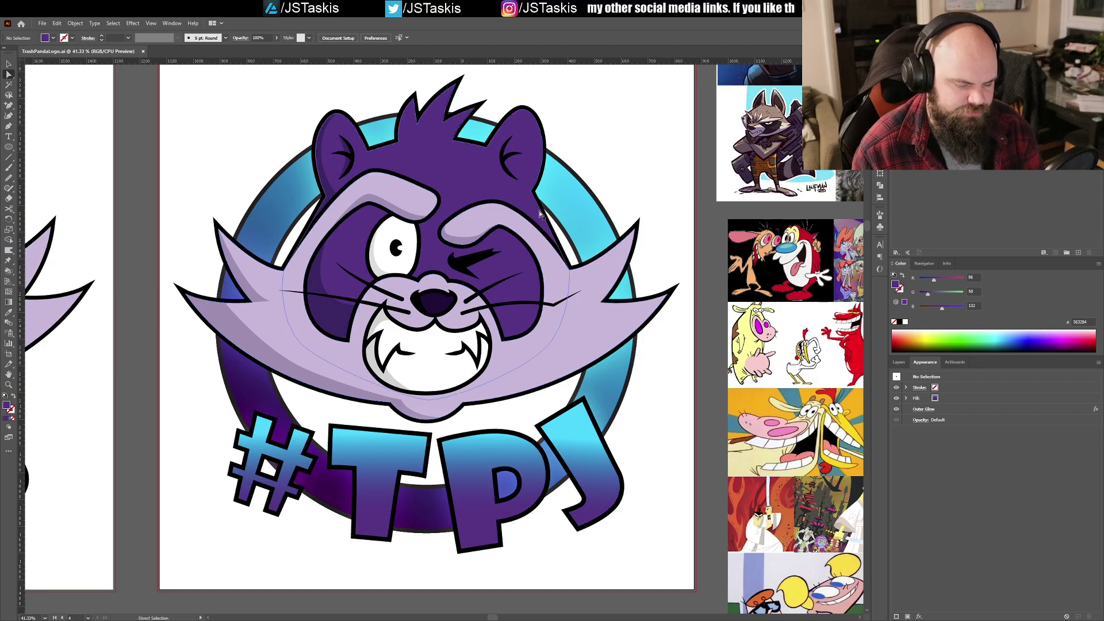
Step: Duplicate the BackFace shape inside the V04 Head group and lock the lower copy
left_click(530, 174)
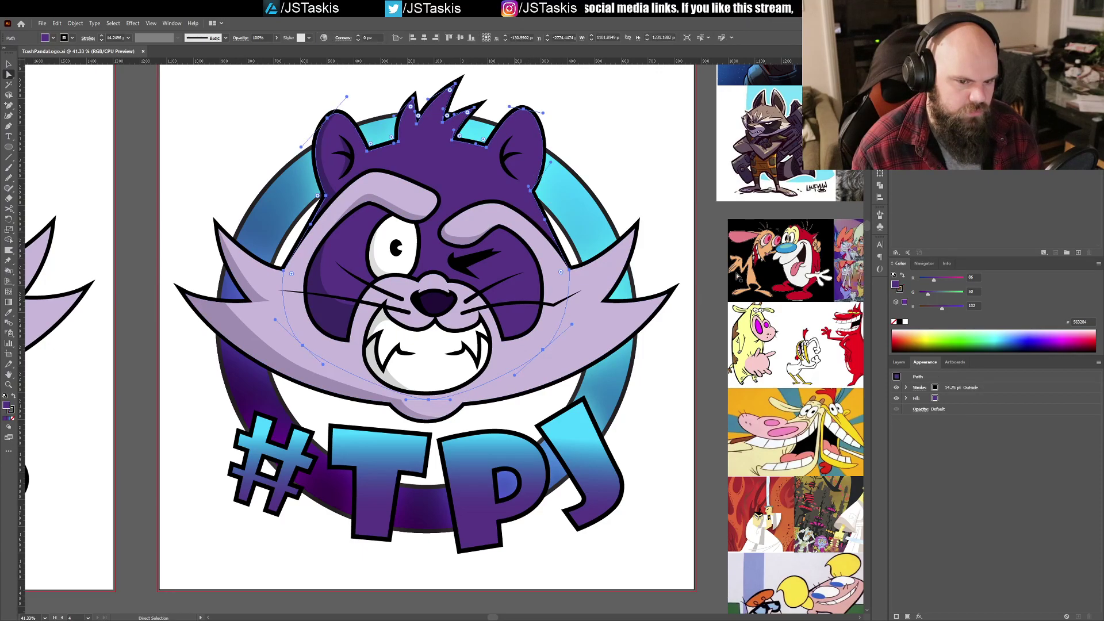
left_click(899, 363)
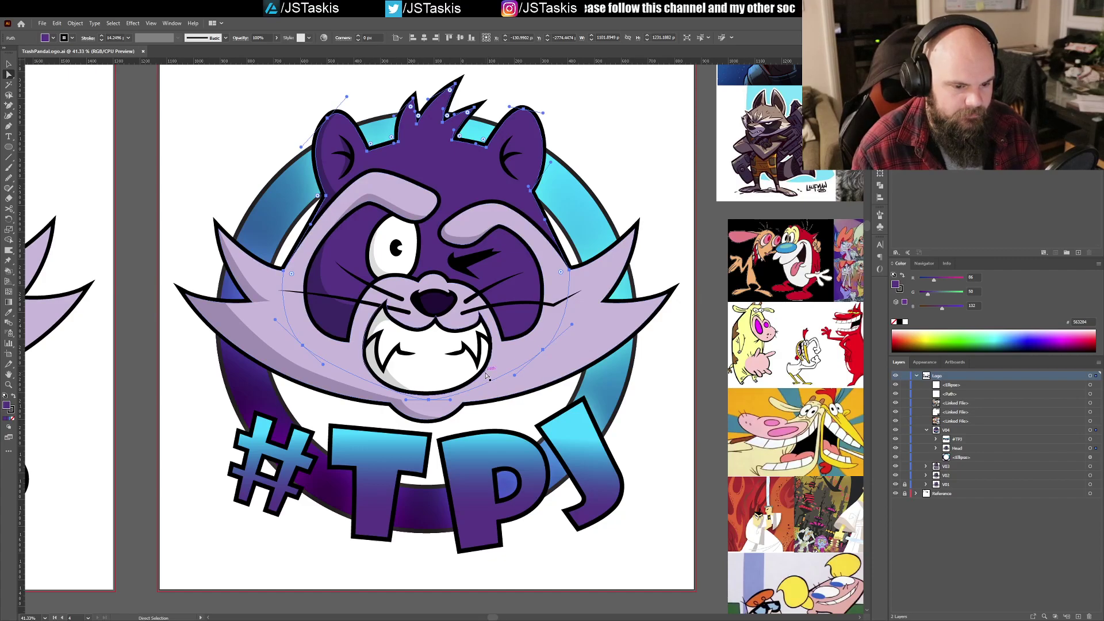
left_click(981, 433)
left_click(1010, 449)
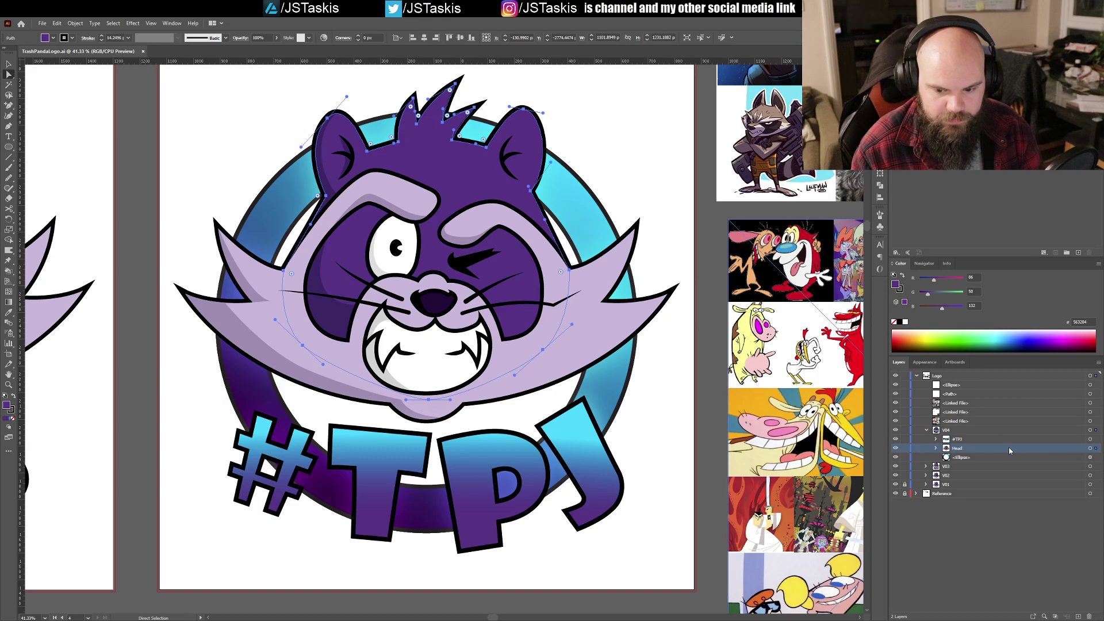
left_click(936, 448)
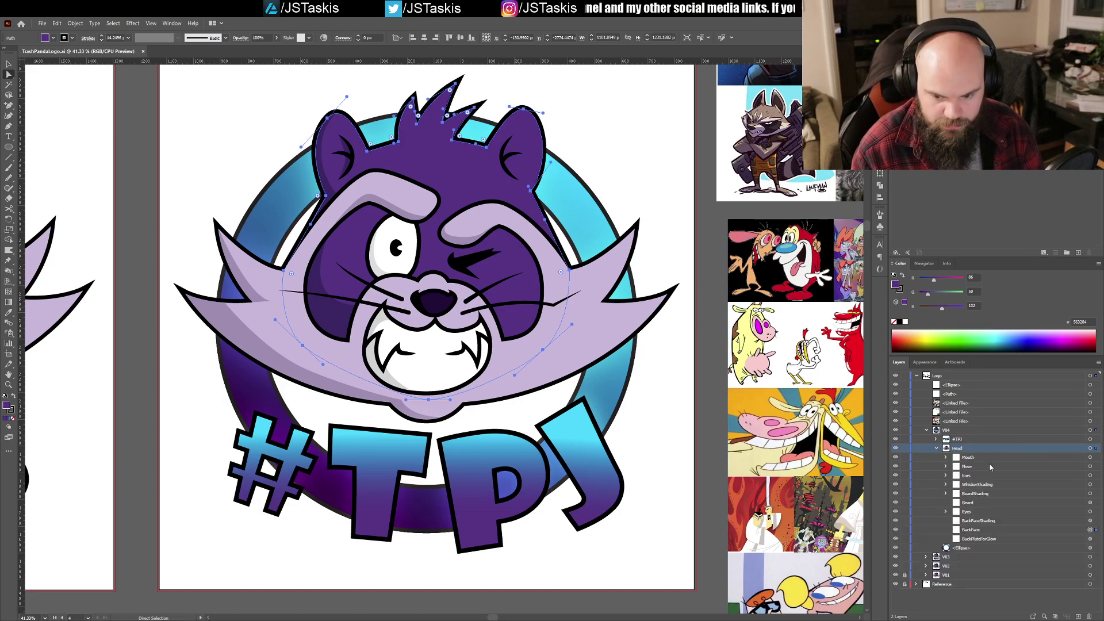
left_click(984, 511)
left_click(989, 529)
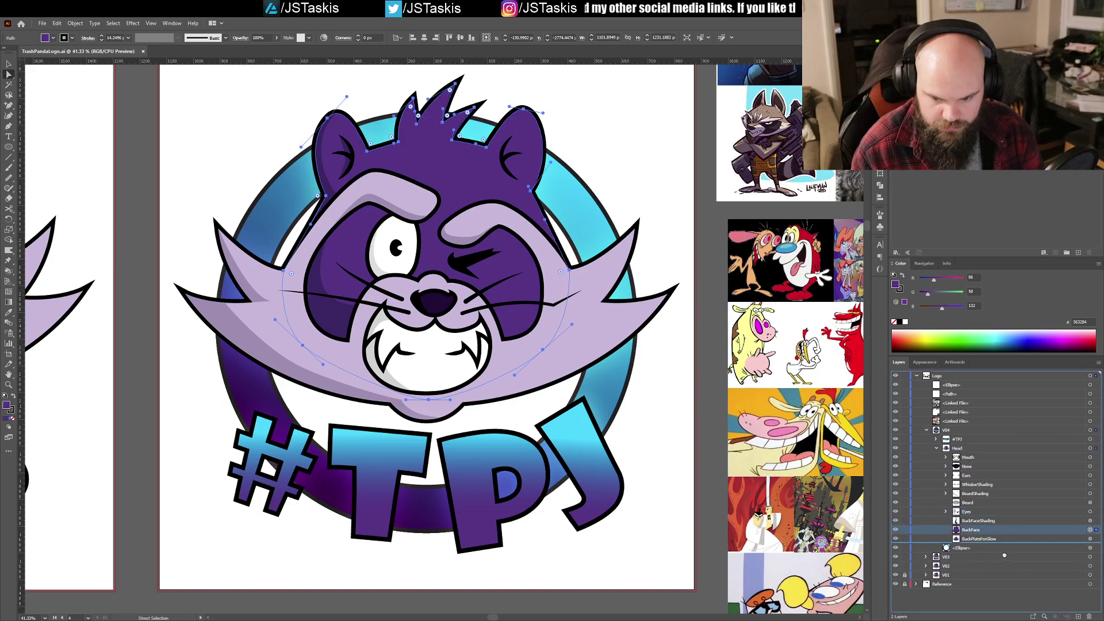
left_click_drag(1082, 617, 1081, 616)
left_click(971, 539)
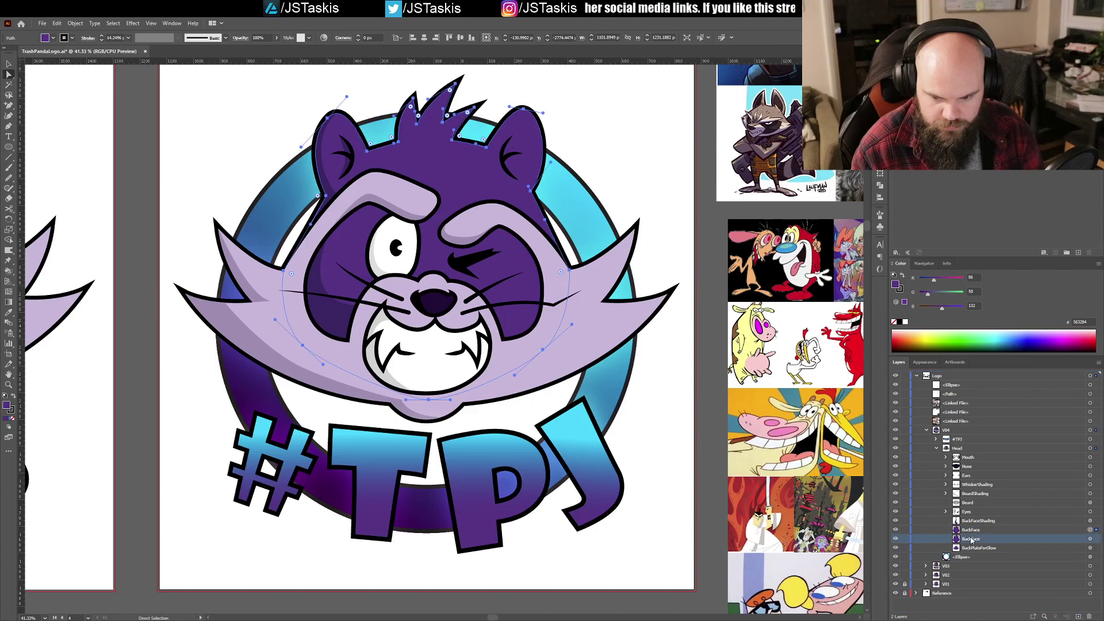
left_click(1020, 530)
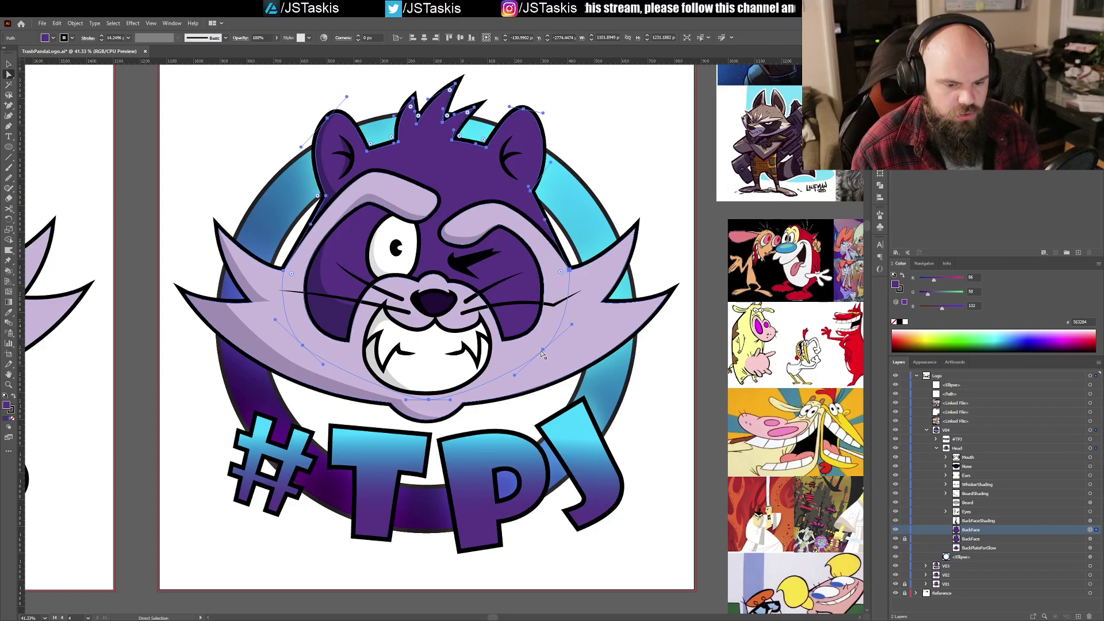
Step: Delete the chin, left-side and hair anchor points from the upper BackFace copy, keeping only the part around the right ear and cheek
left_click(429, 401)
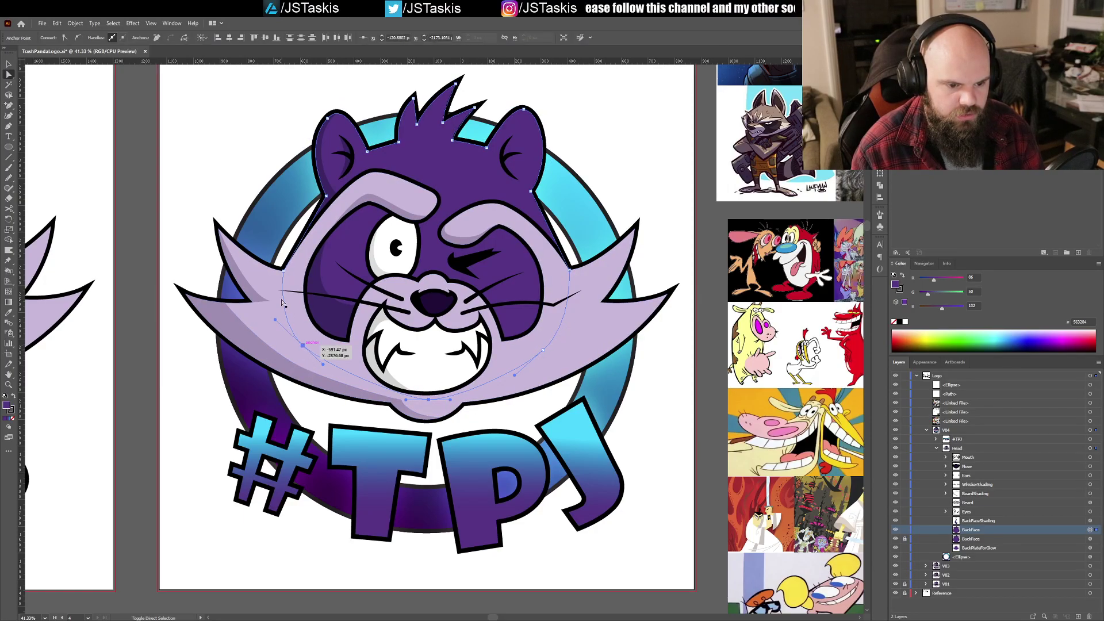
left_click(325, 195, "shift")
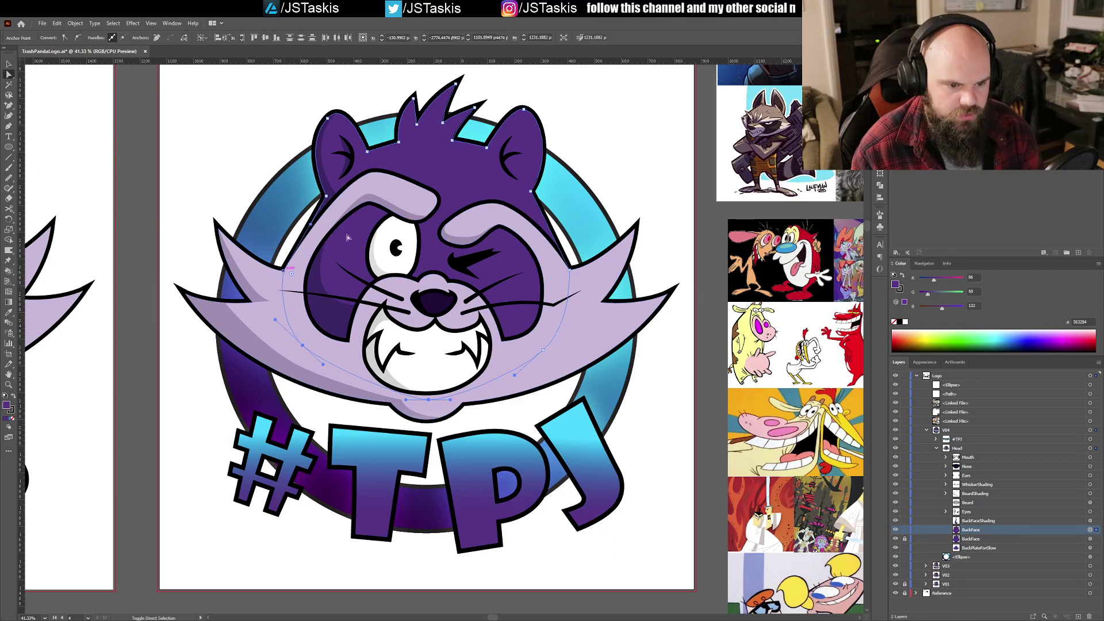
left_click(325, 196, "shift")
left_click(328, 118, "shift")
left_click(398, 142, "shift")
left_click(412, 102, "shift")
left_click(417, 126, "shift")
left_click(454, 85, "shift")
left_click(443, 123, "shift")
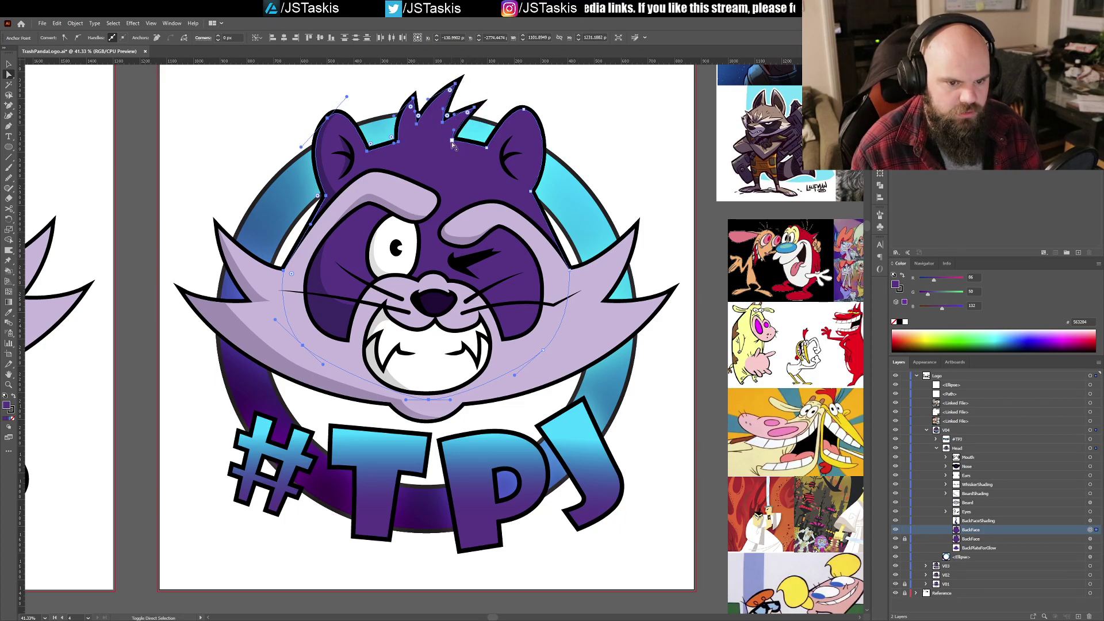
left_click(556, 179)
left_click_drag(556, 341, 526, 260)
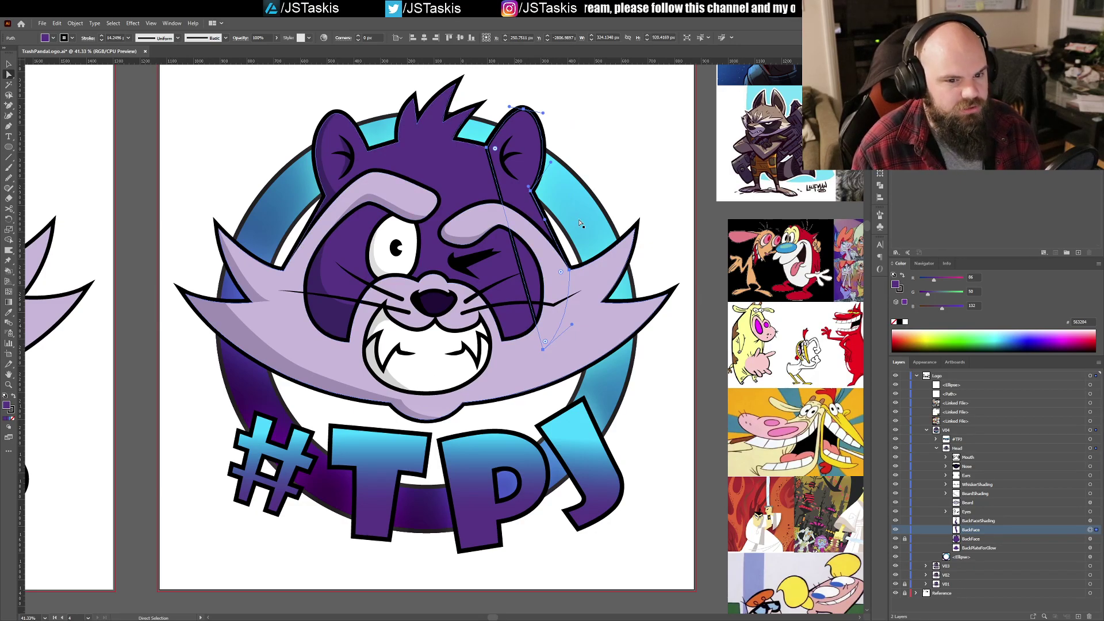
Step: Remove the stroke from the trimmed BackFace copy and fill it with lighter purple 8661c1
left_click(12, 412)
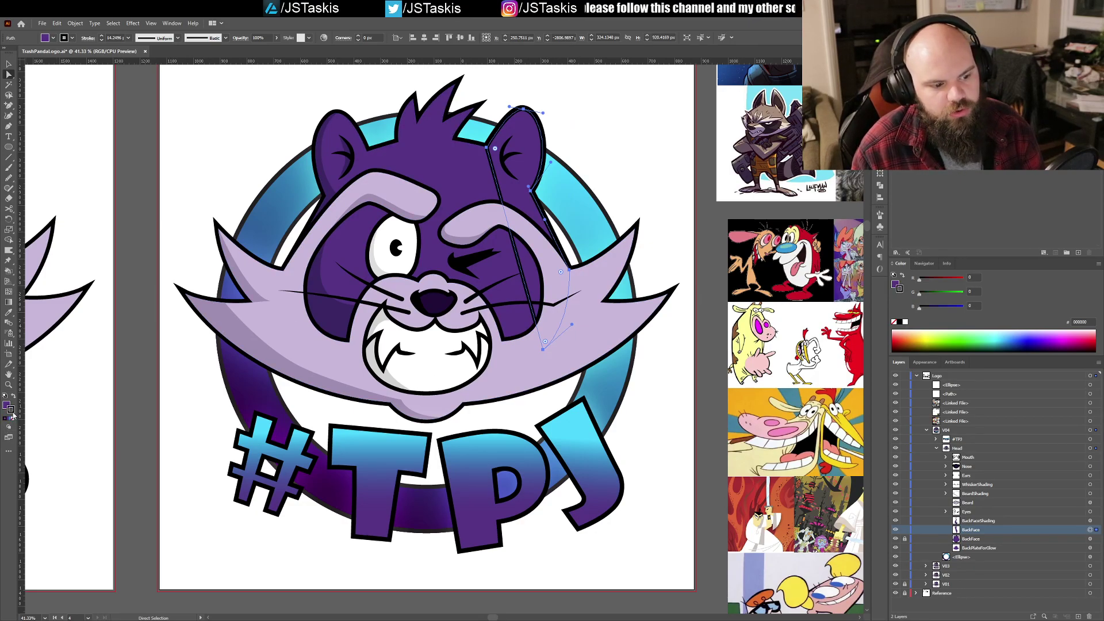
left_click(13, 421)
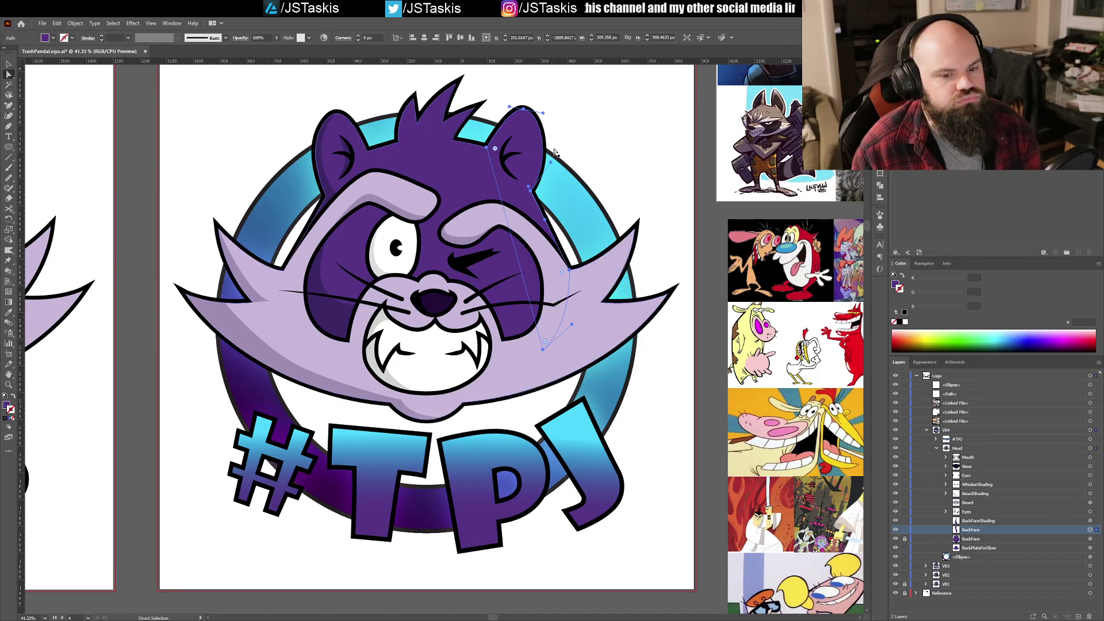
left_click(6, 405)
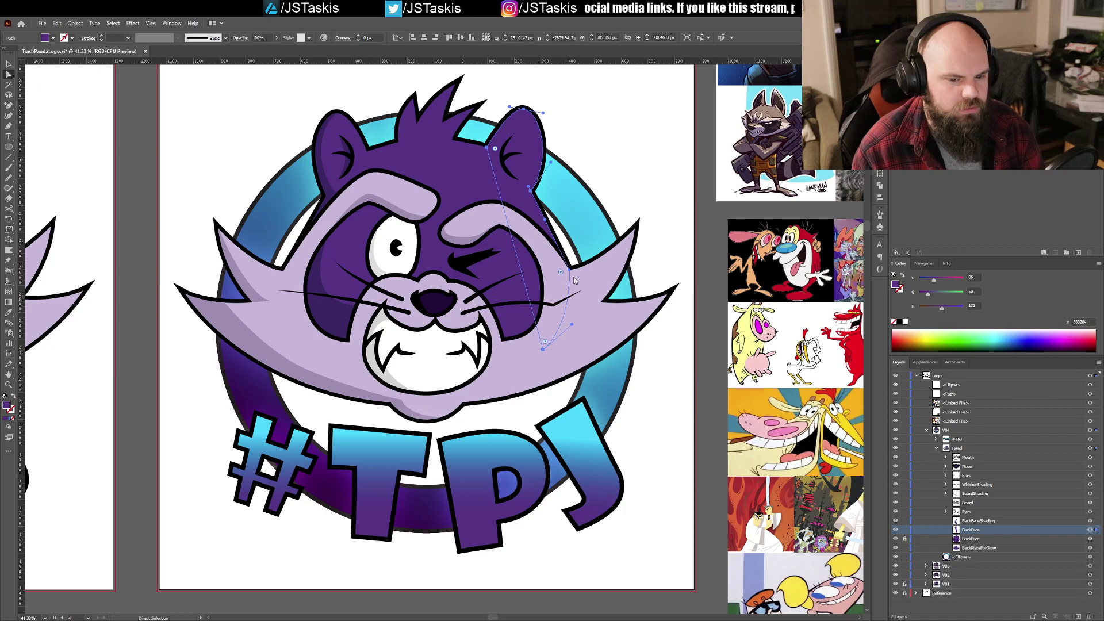
left_click(647, 275)
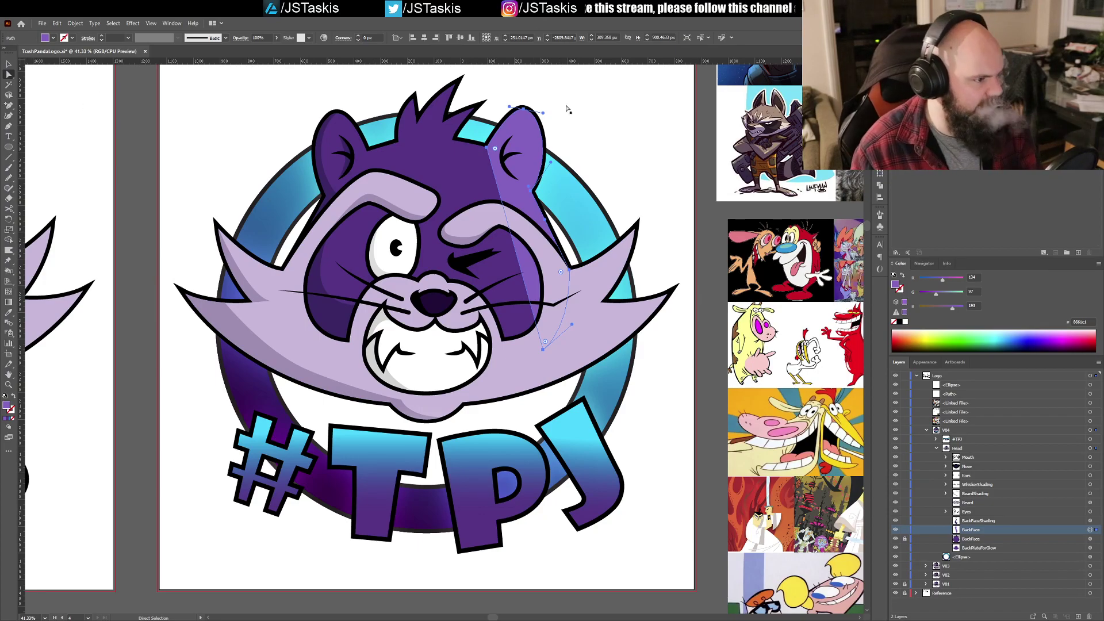
Step: Start a Pen path above the right ear and curve it just inside the ear's outer edge down to its base
left_click_drag(577, 207, 539, 292)
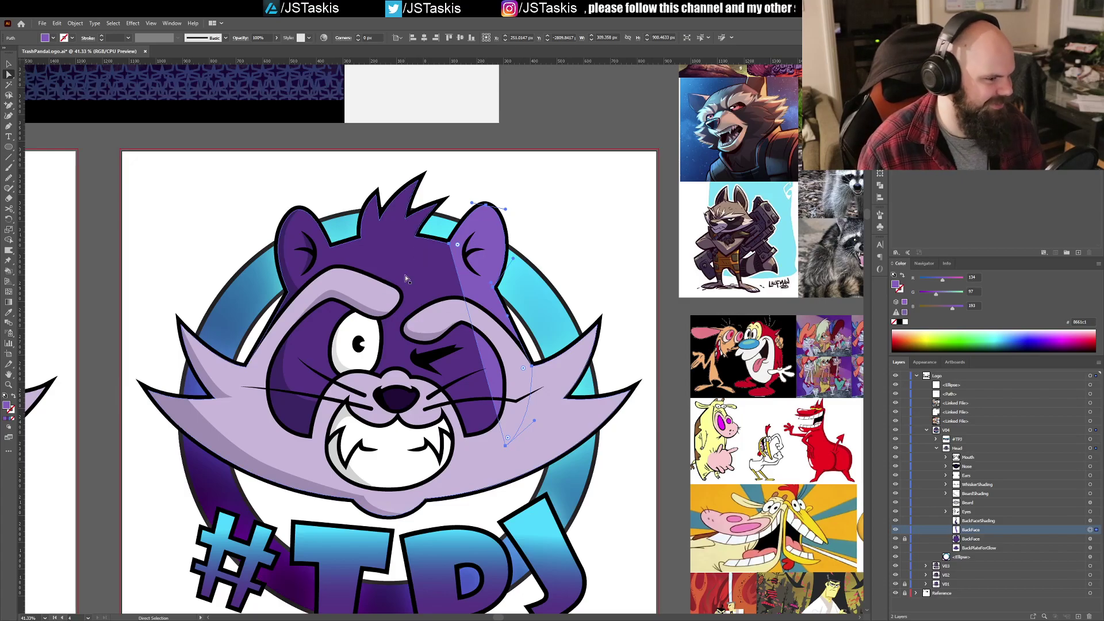
key("ctrl+plus")
key("ctrl+plus")
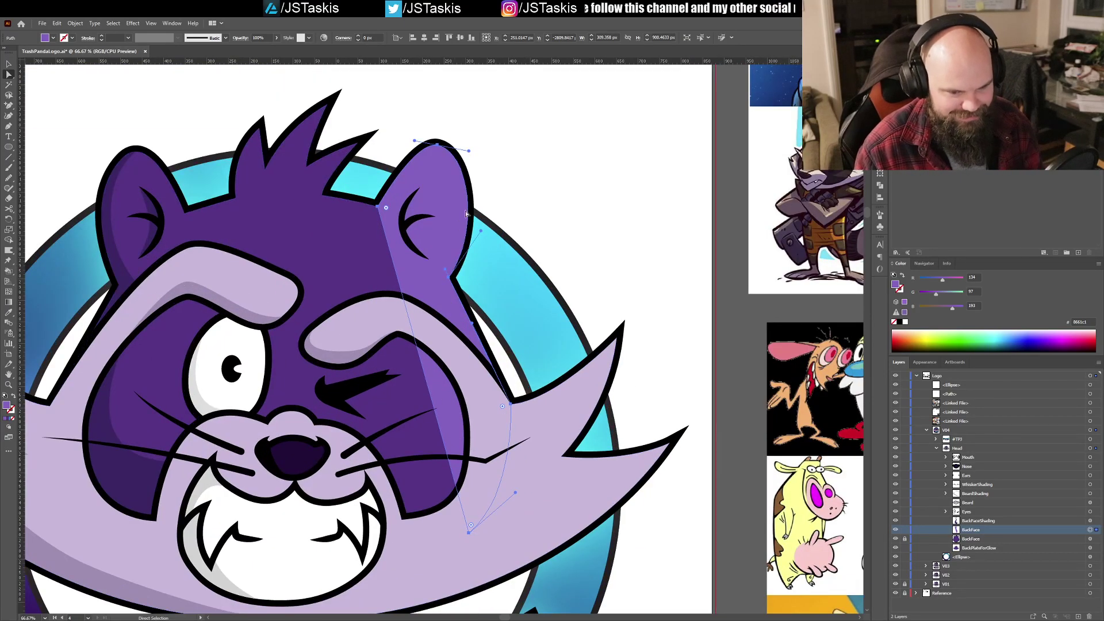
key("p")
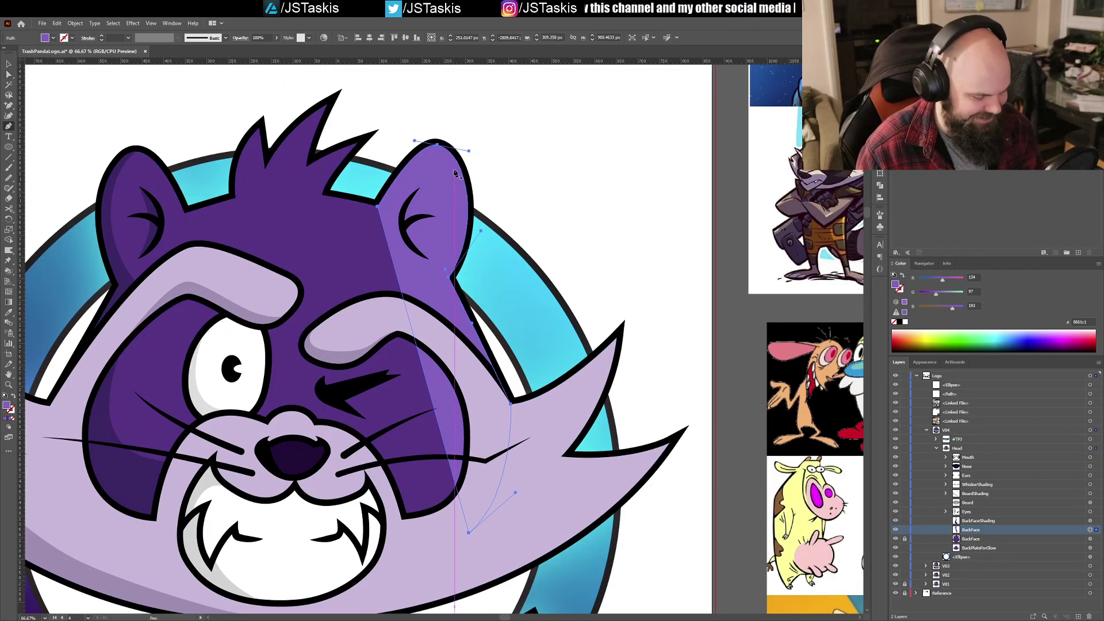
mouse_move(416, 138)
left_mouse_down()
mouse_move(430, 135)
mouse_move(409, 133)
left_mouse_up()
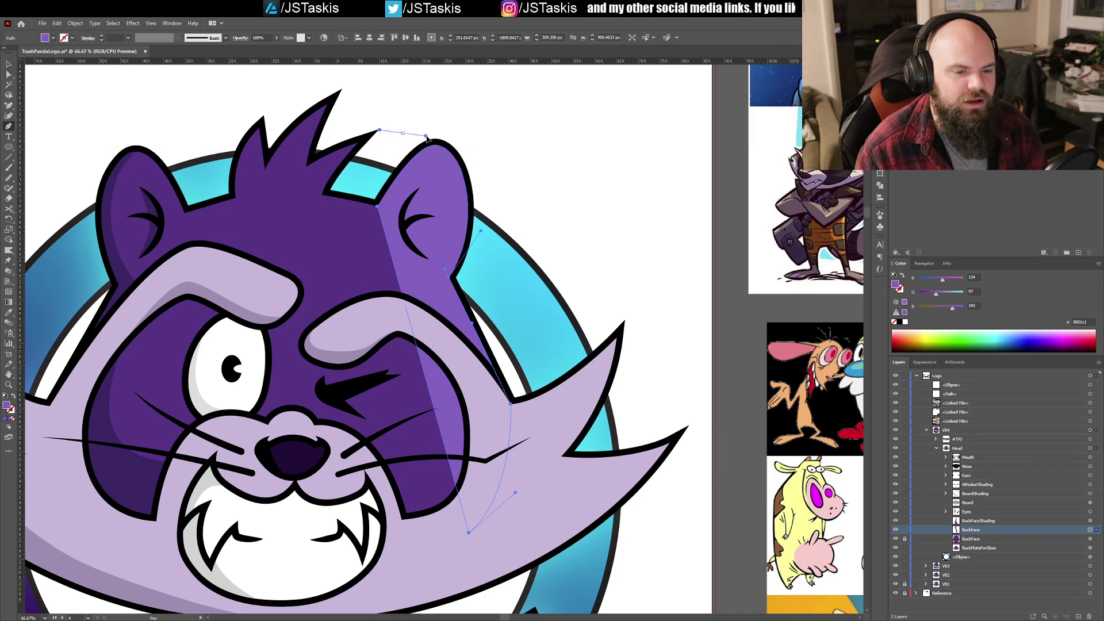
left_click(427, 138)
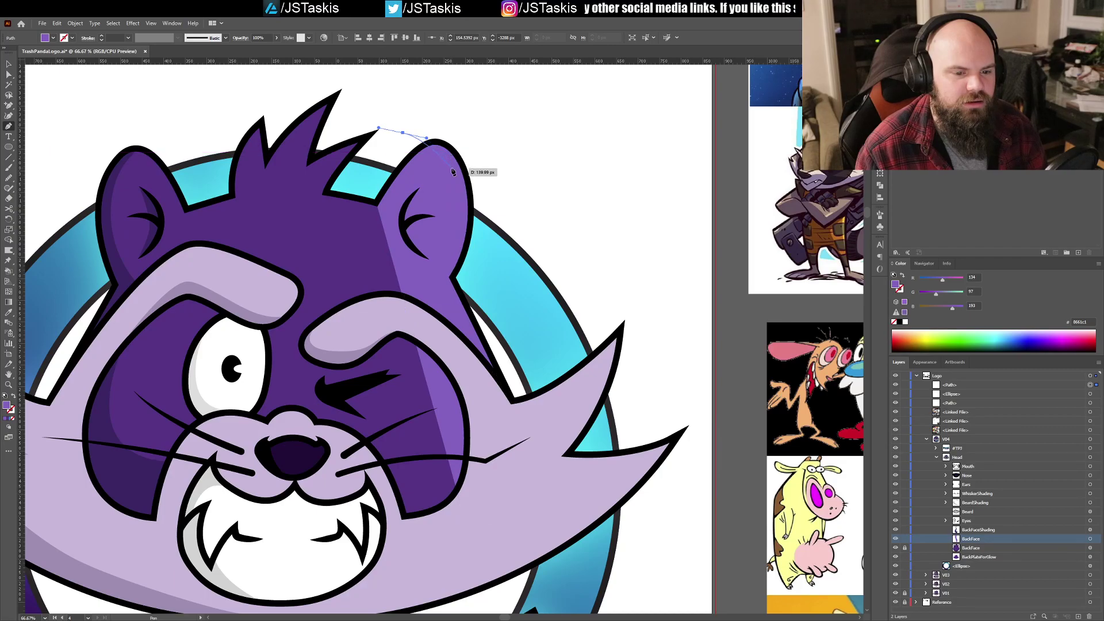
left_click_drag(455, 209, 451, 223)
left_click_drag(450, 260, 449, 267)
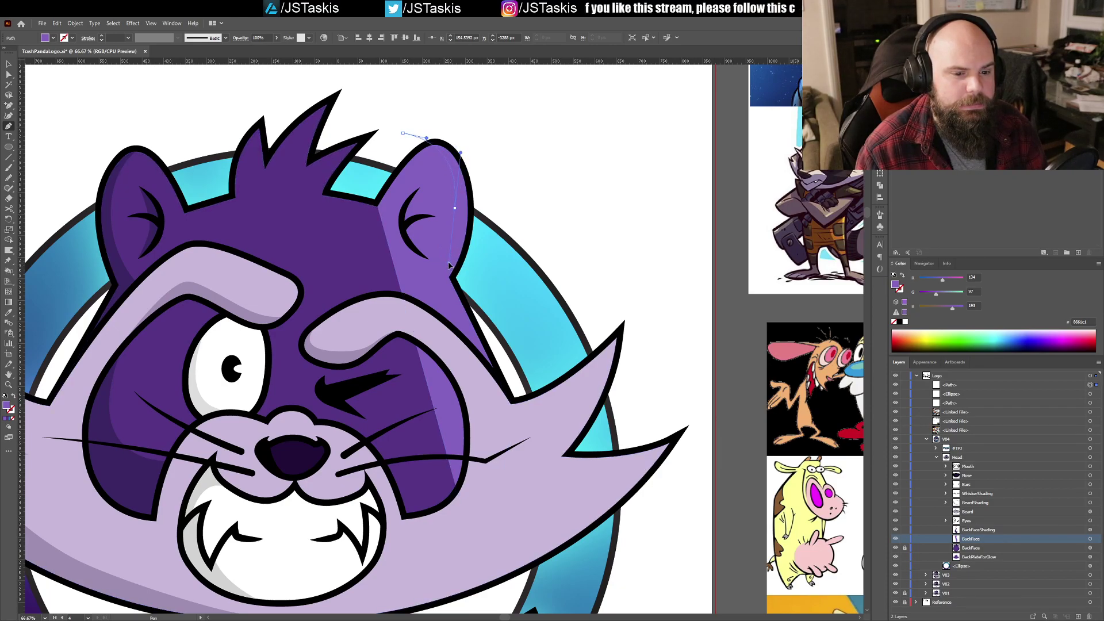
left_click_drag(449, 254, 449, 253)
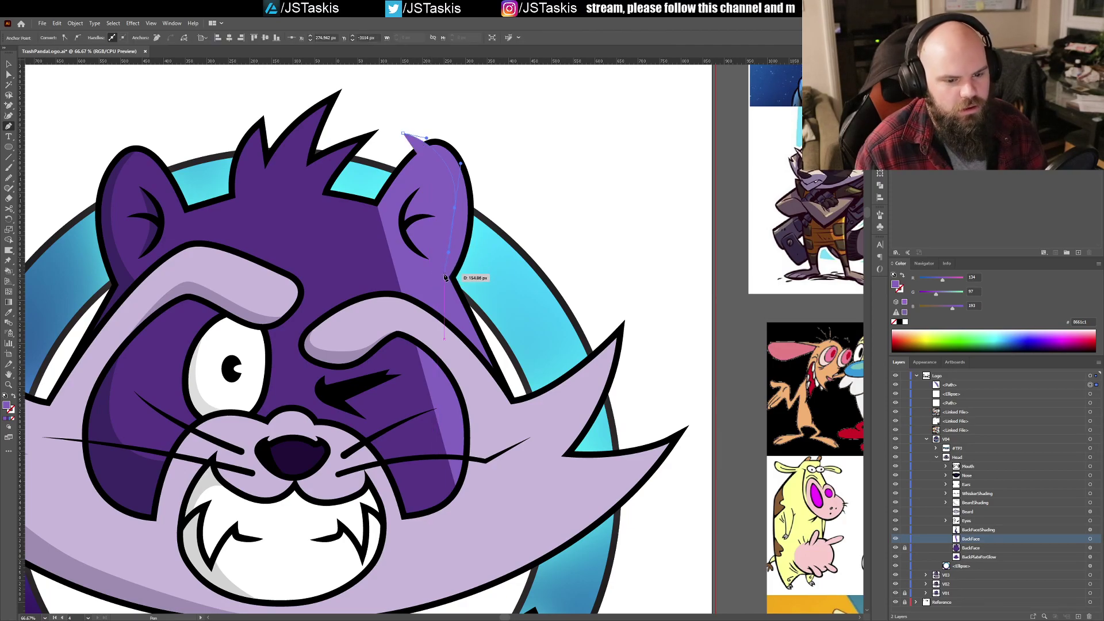
left_click(439, 278)
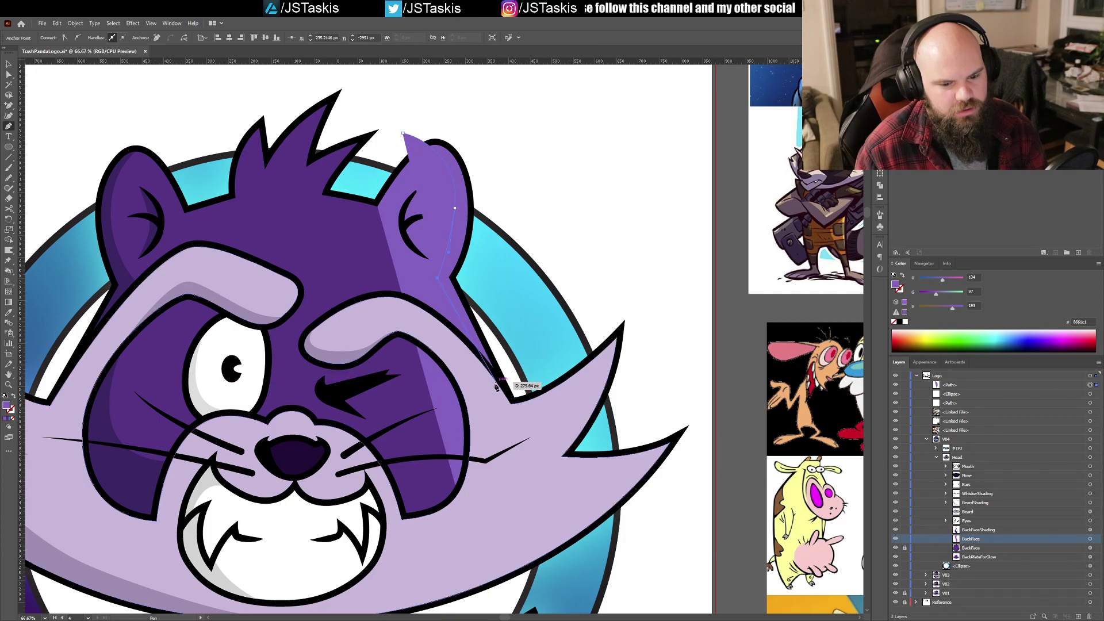
Step: Continue the path to the cheek notch and close it around the inner side of the light purple area
left_click(515, 410)
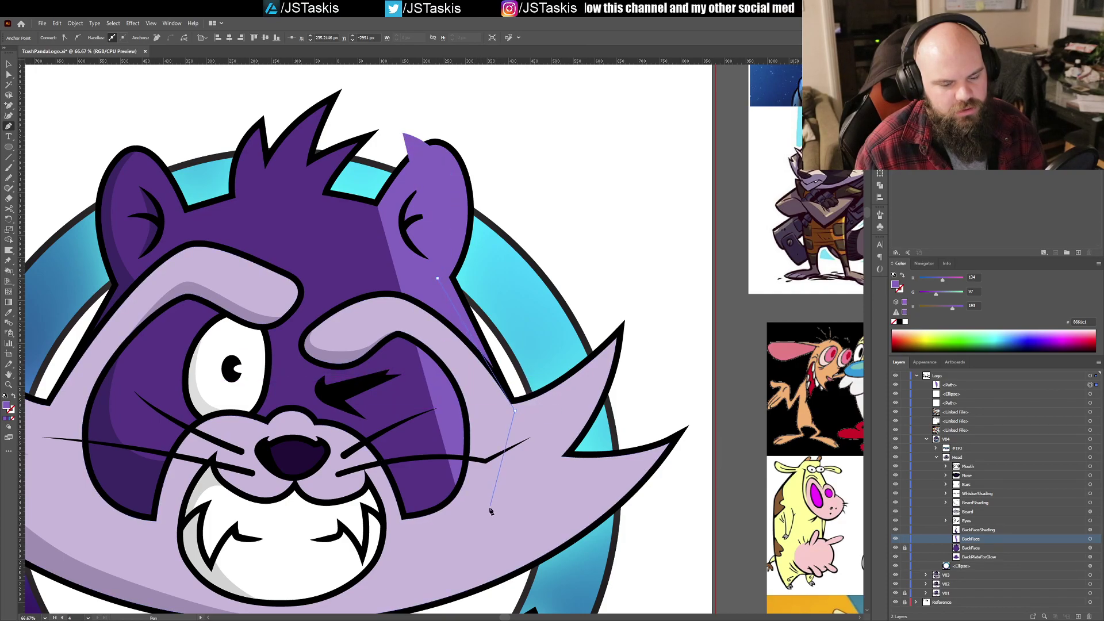
left_click(471, 541)
left_click(377, 414)
left_click(363, 171)
left_click(403, 133)
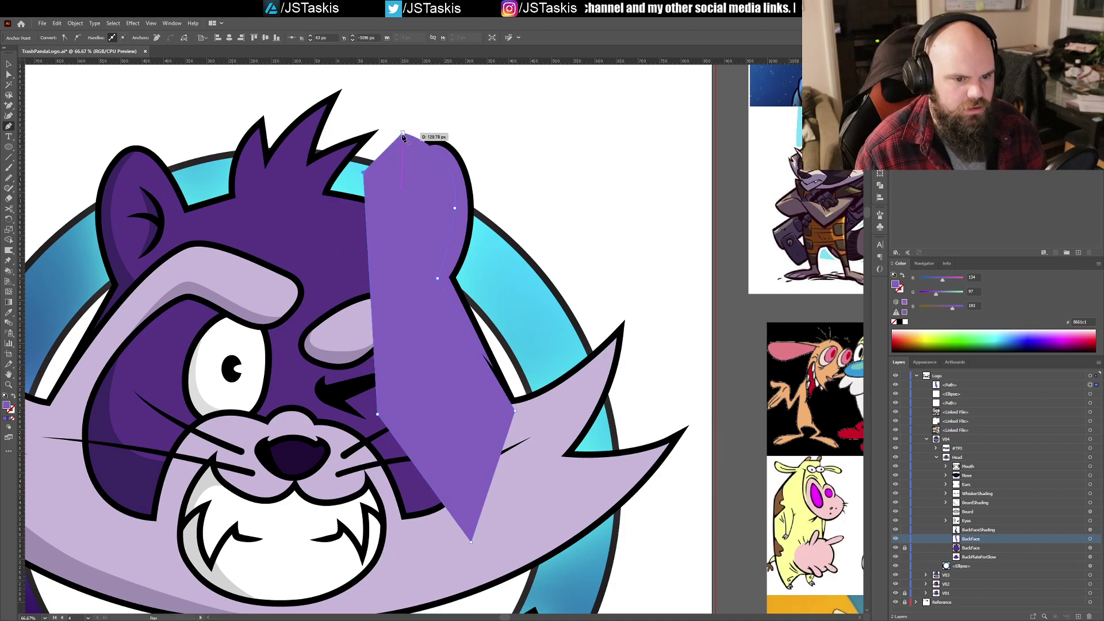
Step: Adjust the path's top anchor and use Shape Builder with the BackFace copy to cut away all but the outer rim highlight
key("a")
left_click_drag(404, 135, 439, 136)
left_click(463, 224)
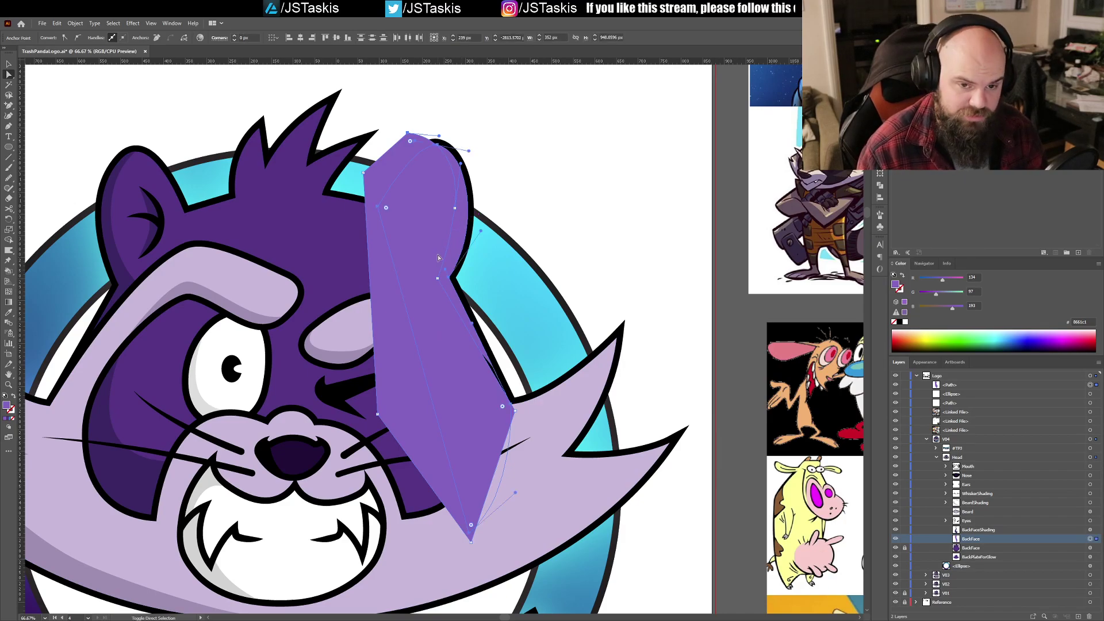
key("shift+m")
left_click(423, 218)
left_click_drag(367, 170, 419, 224)
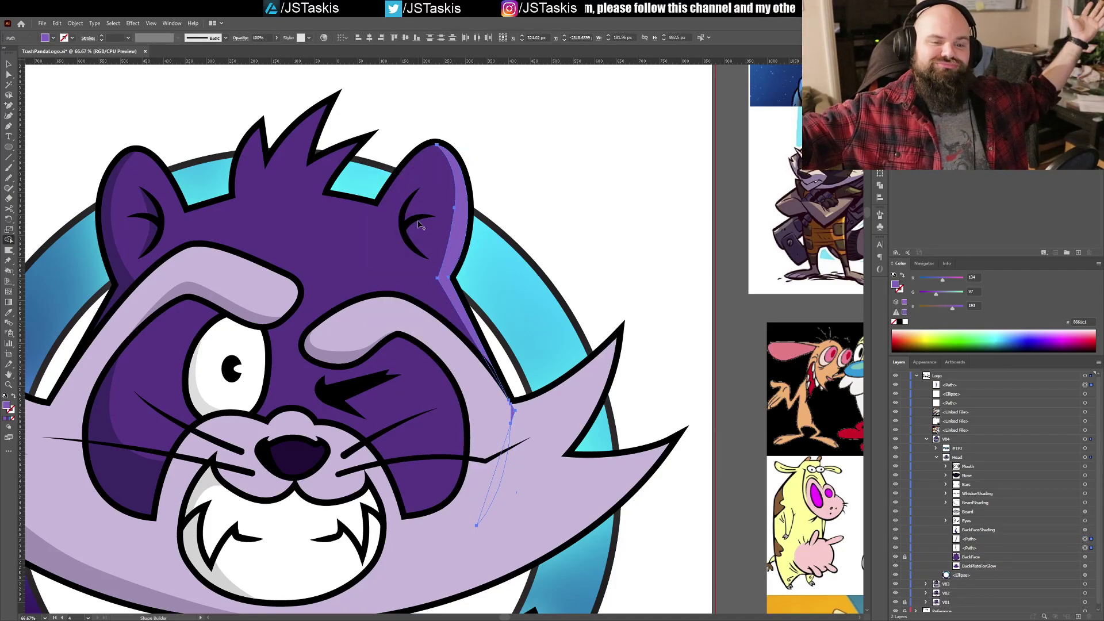
Step: Slim the rim highlight by moving its inner anchors and curve handles closer to the right ear's outer edge and base
key("a")
left_click(454, 210)
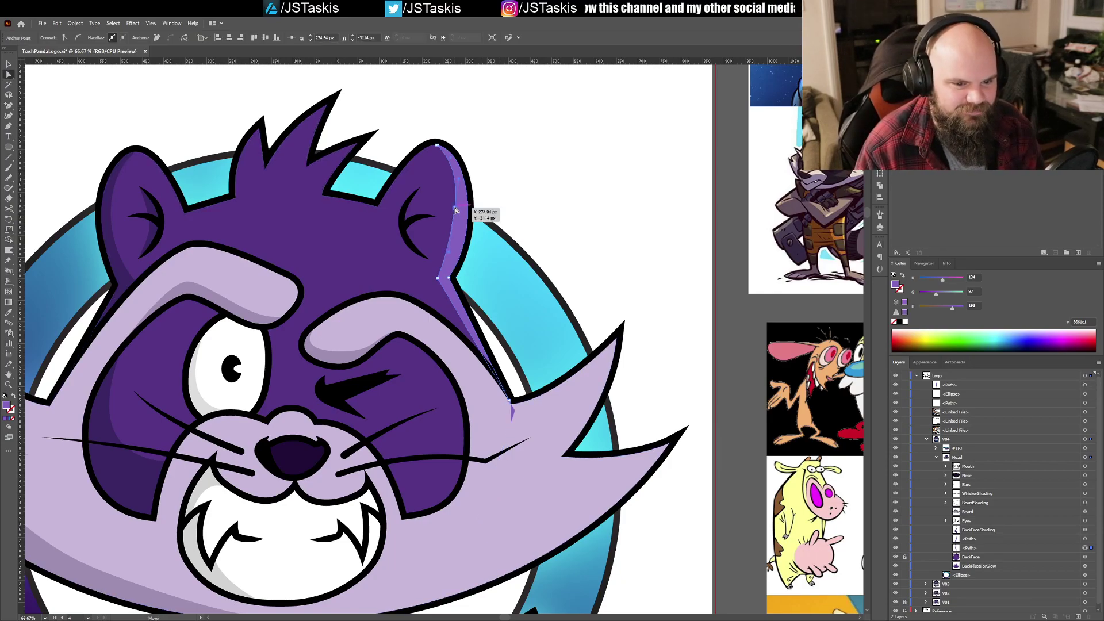
left_click_drag(456, 214, 469, 216)
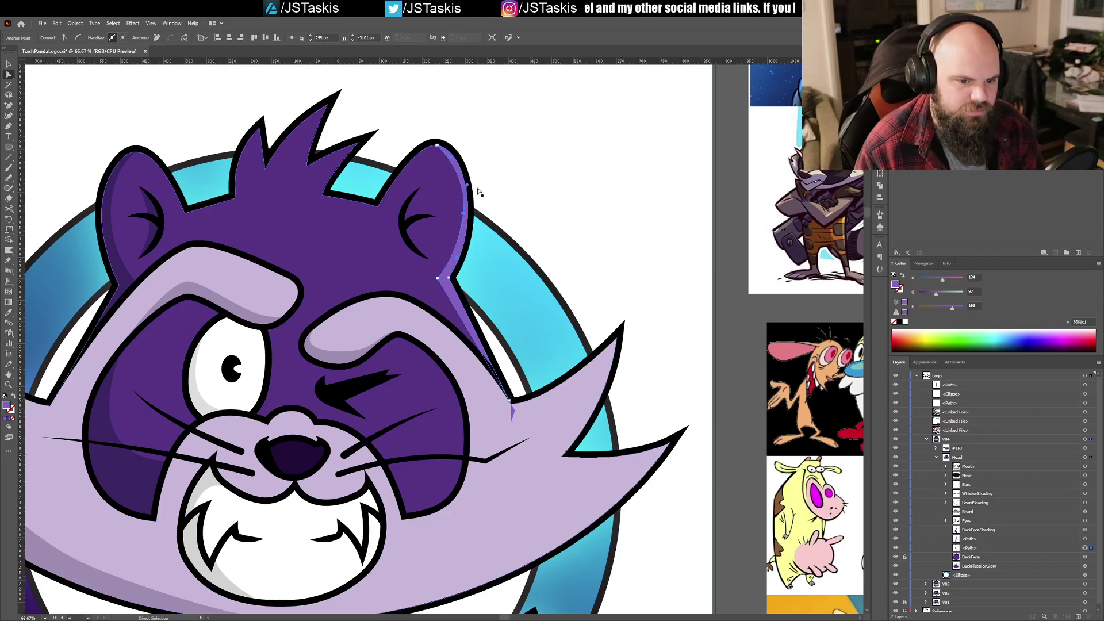
left_click_drag(453, 161, 453, 163)
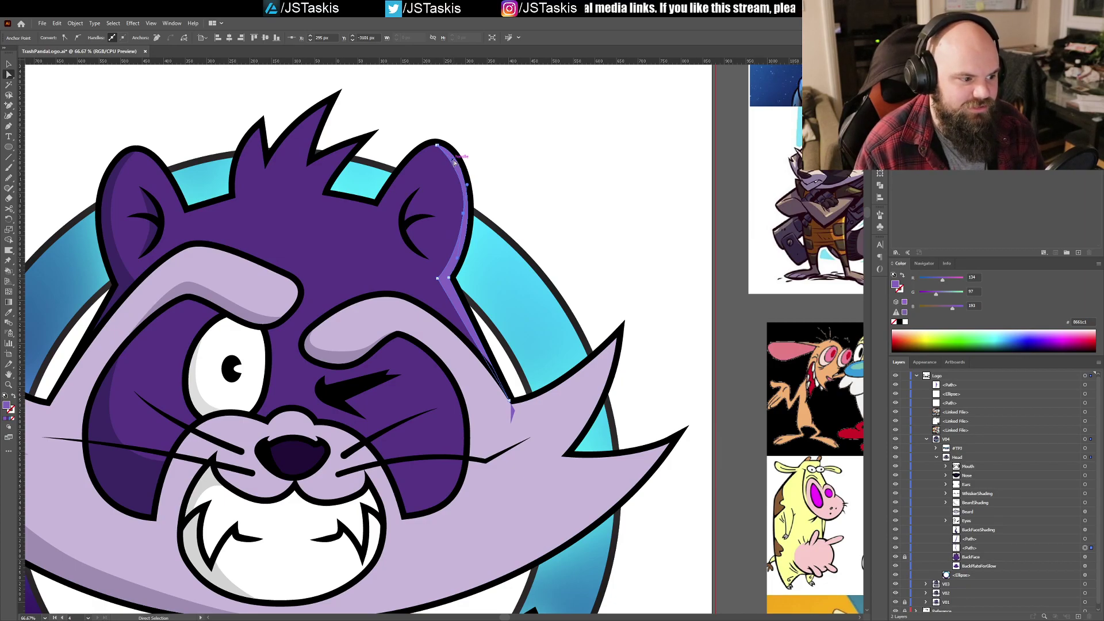
left_click_drag(454, 163, 459, 163)
left_click_drag(439, 280, 450, 280)
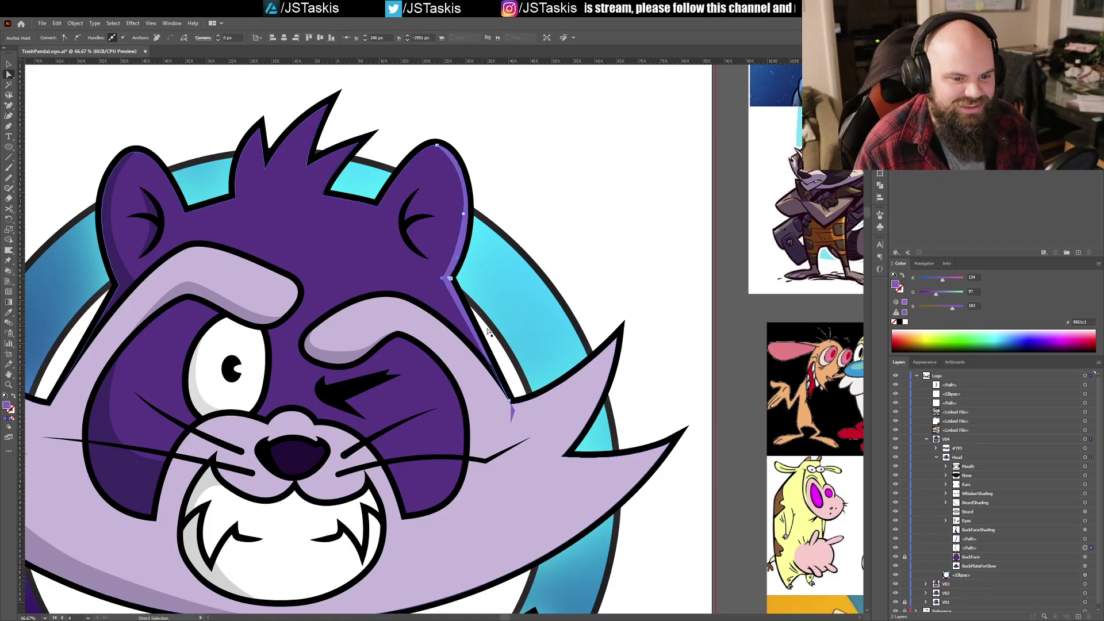
Step: Delete the leftover light purple sliver on the right cheek fur
left_click(573, 253)
scroll(575, 242, "down", 1)
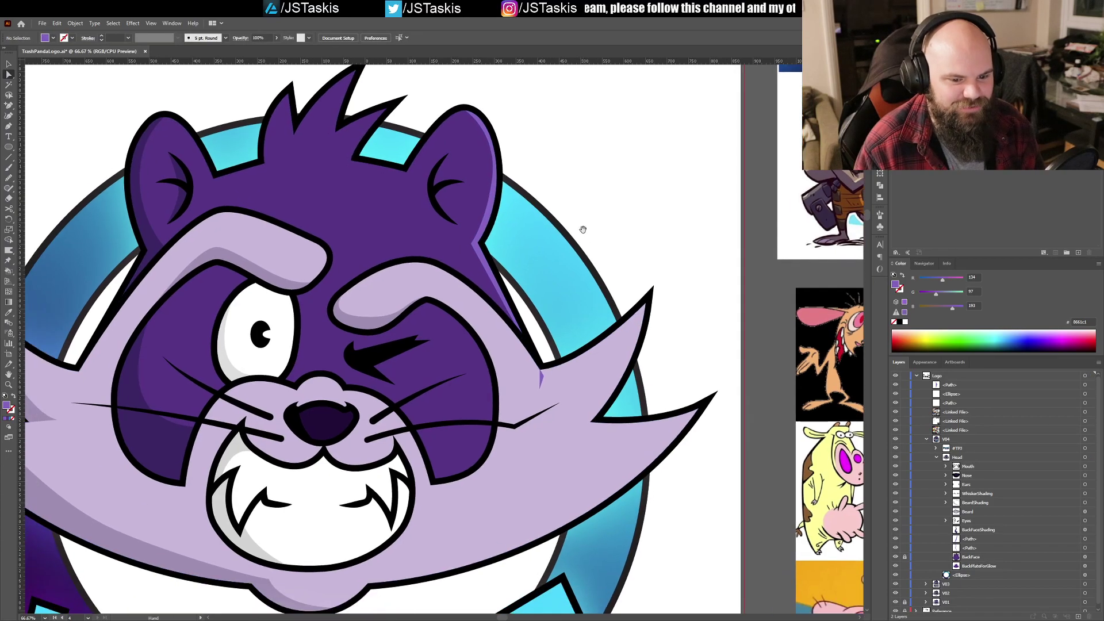
left_click(544, 389)
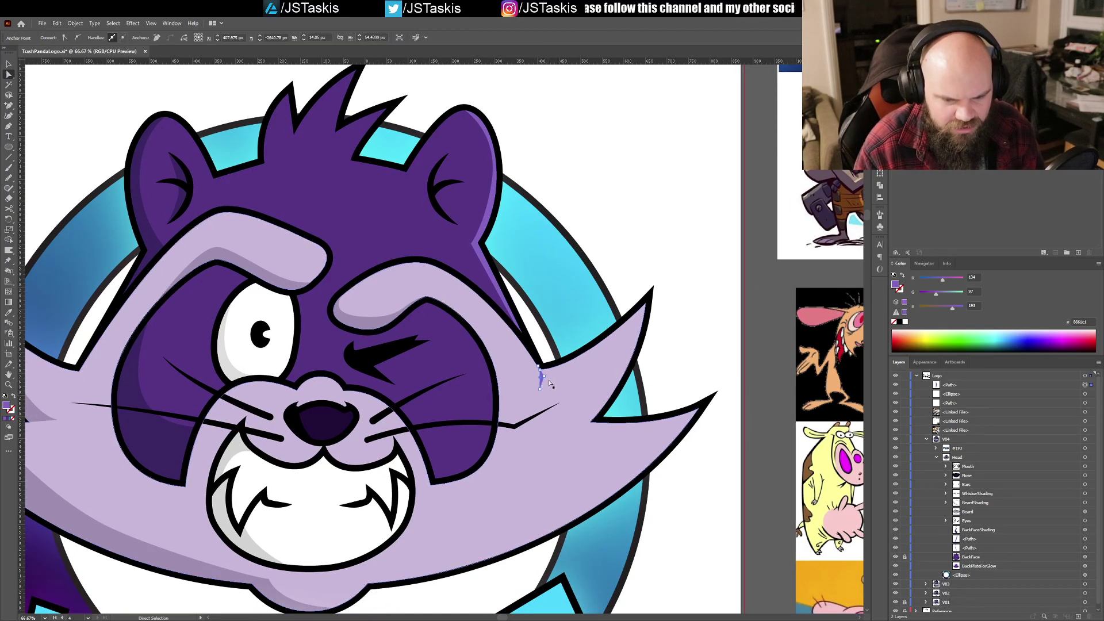
key("Delete")
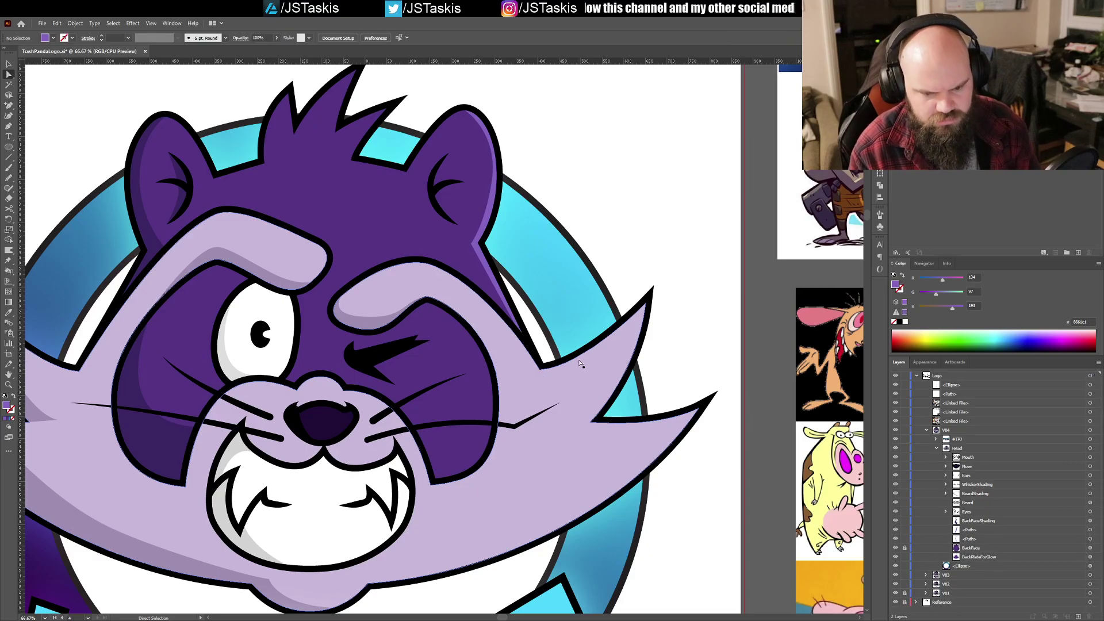
left_click_drag(660, 201, 666, 286)
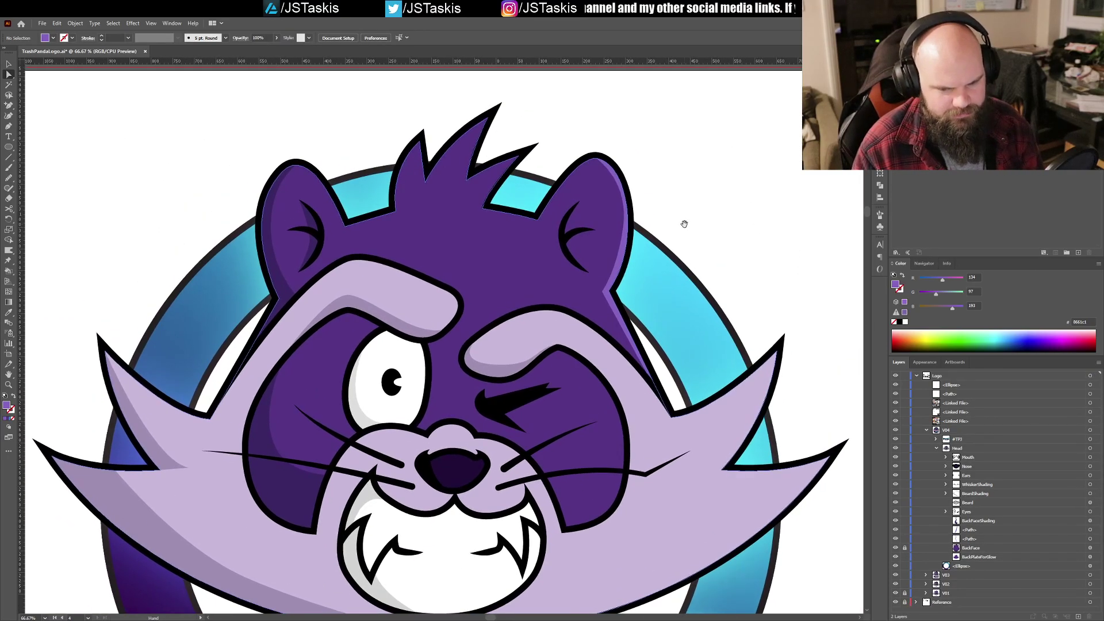
Step: Nudge the rim highlight's inner anchor and its base anchor on the right ear to refine the highlight's width
left_click(626, 212)
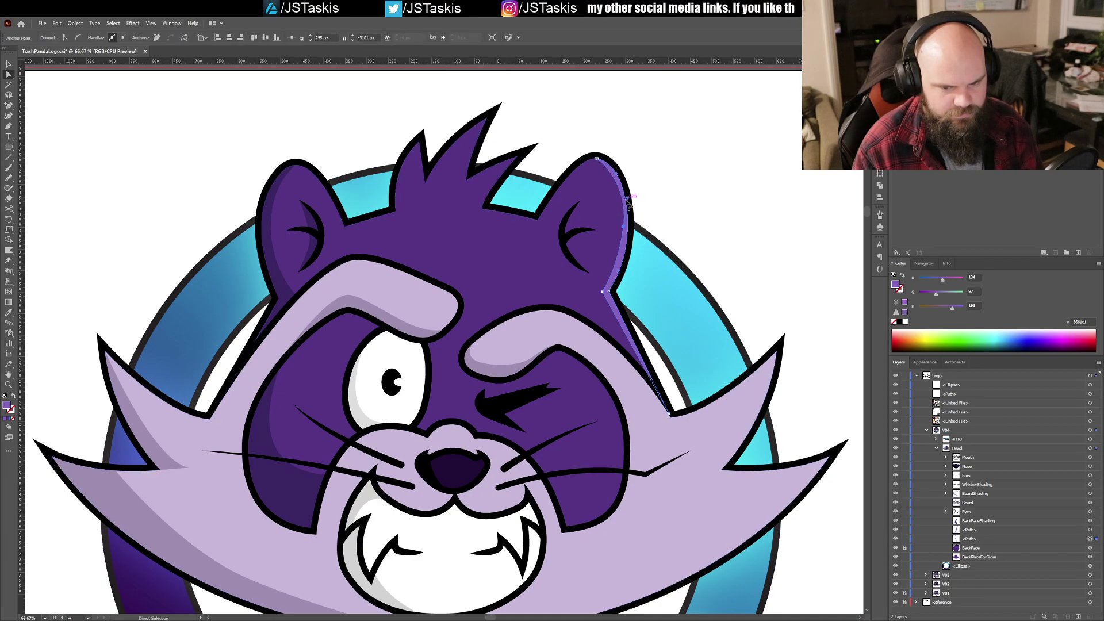
left_click_drag(630, 200, 623, 199)
left_click(625, 200)
left_click_drag(605, 297, 607, 294)
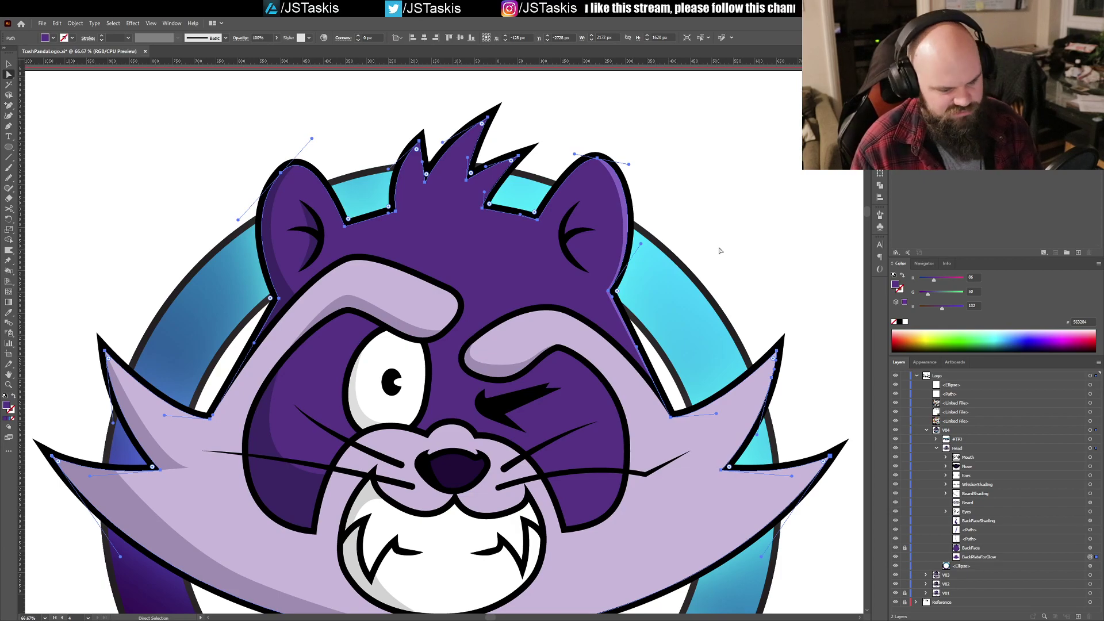
key("ctrl+0")
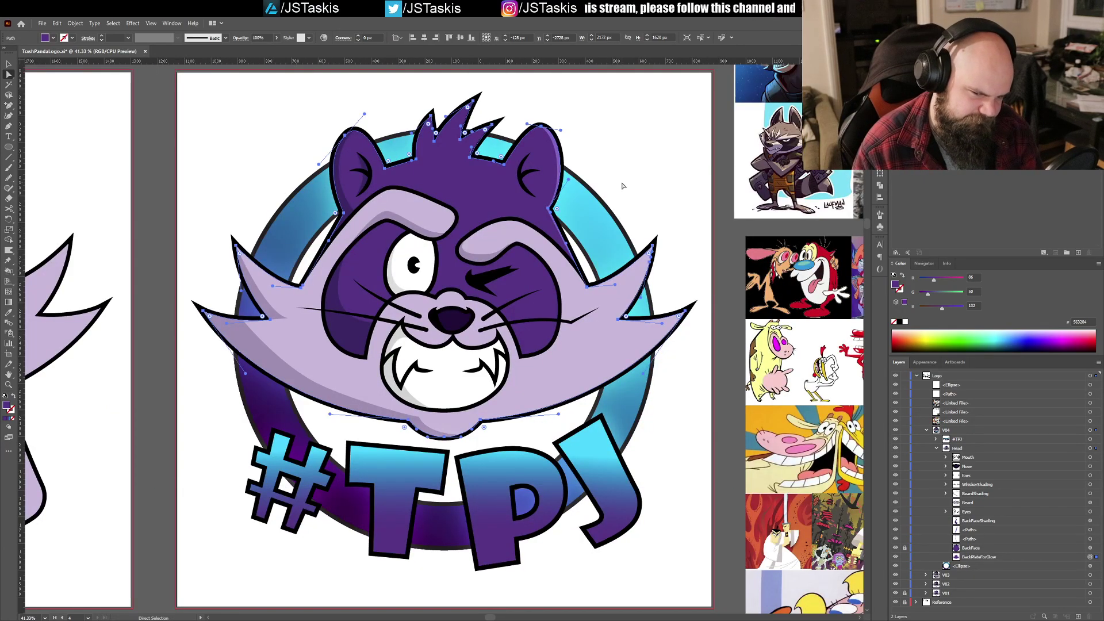
Step: Step back and forward through the rim highlight's edit history to compare its versions, and save the document
key("ctrl+shift+v")
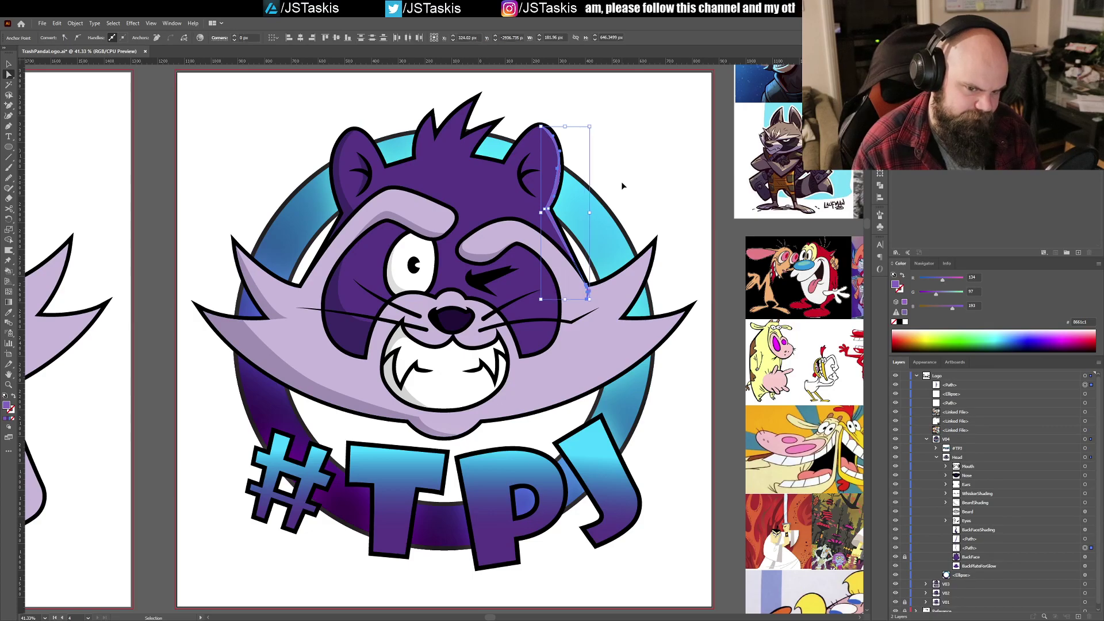
key("ctrl+z")
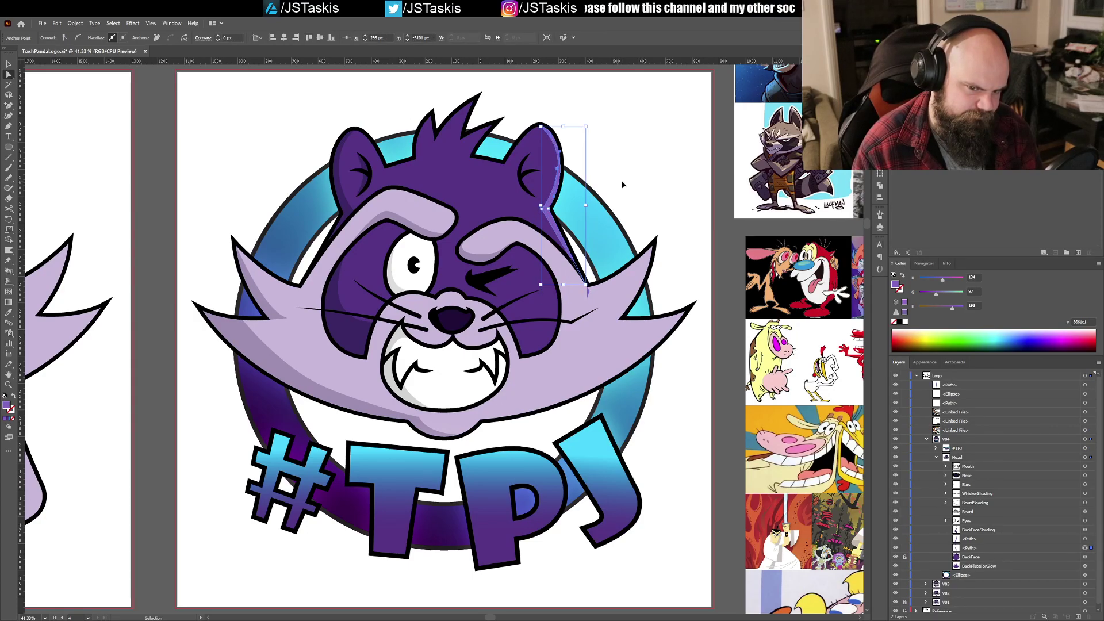
key("ctrl+z")
key("ctrl+z")
key("ctrl+z")
key("ctrl+z")
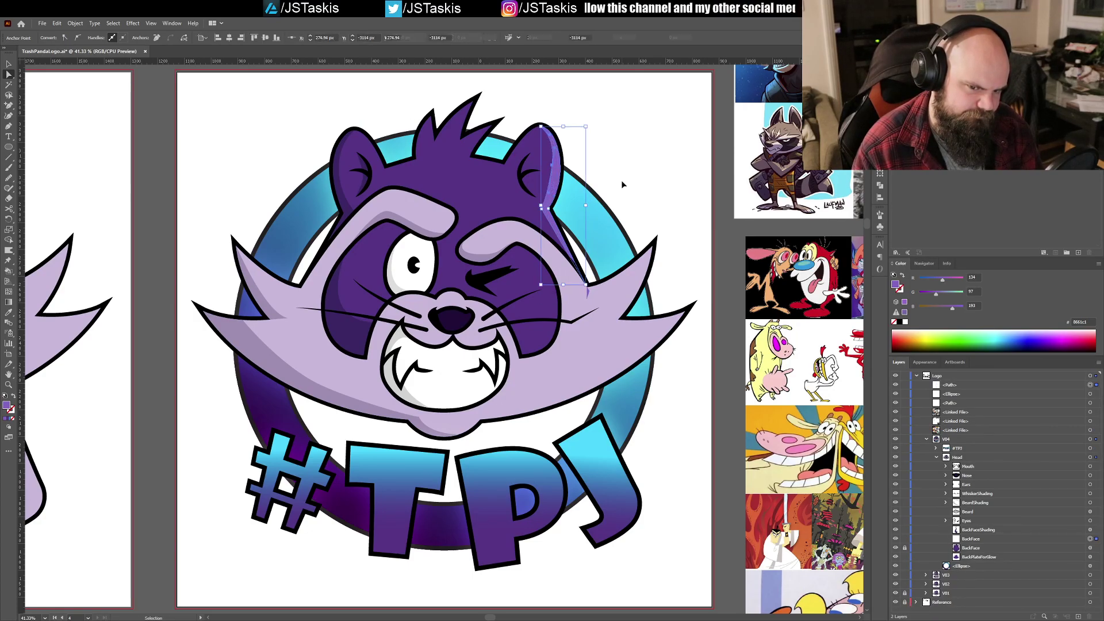
key("ctrl+z")
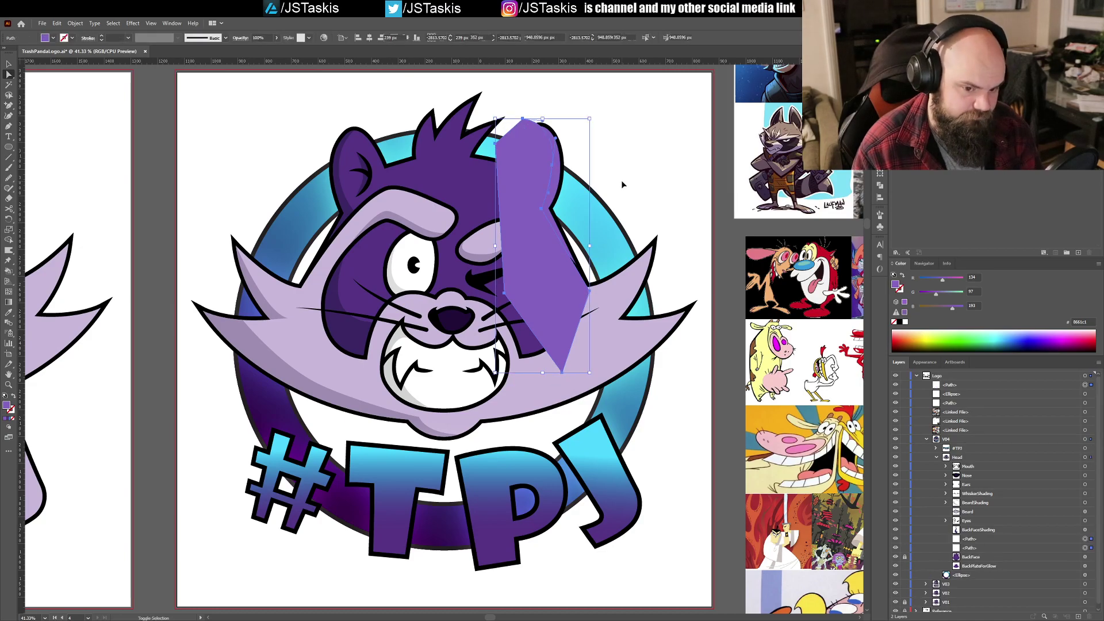
key("ctrl+shift+z")
key("ctrl+shift+z")
key("ctrl+shift+z")
key("ctrl+shift+z")
key("ctrl+shift+z")
key("ctrl+shift+z")
key("ctrl+shift+z")
key("ctrl+shift+z")
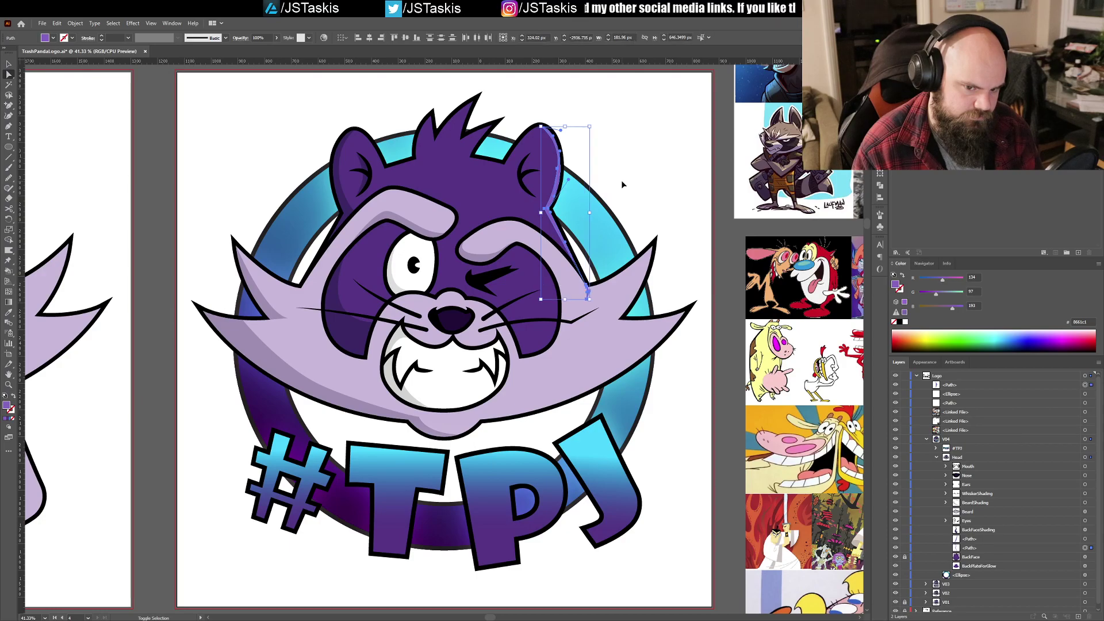
key("ctrl+z")
key("ctrl+z")
key("ctrl+z")
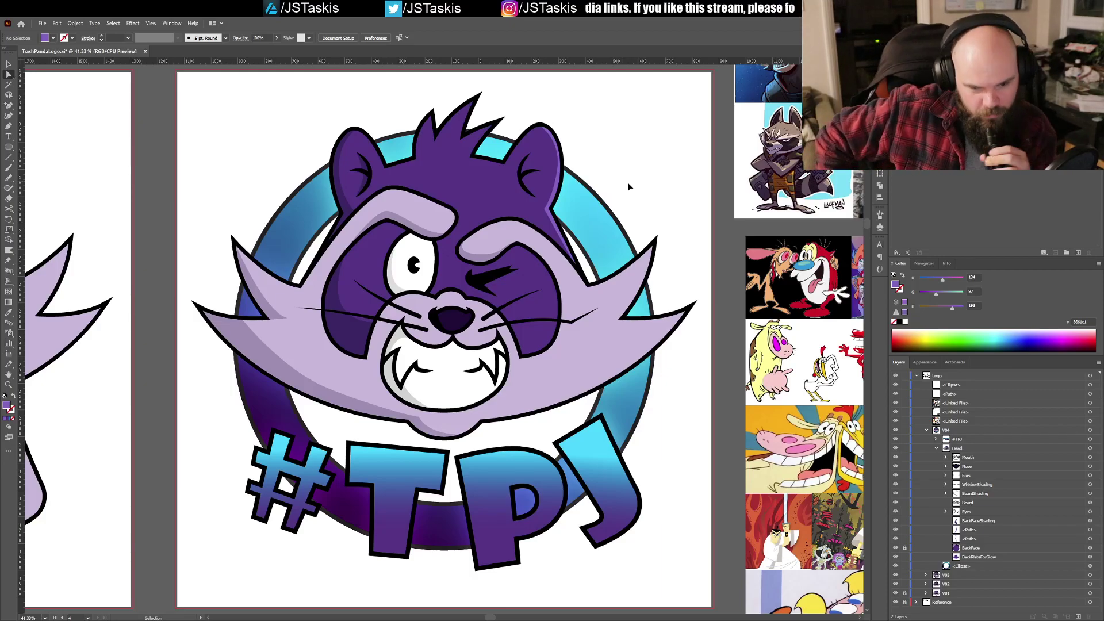
key("ctrl+s")
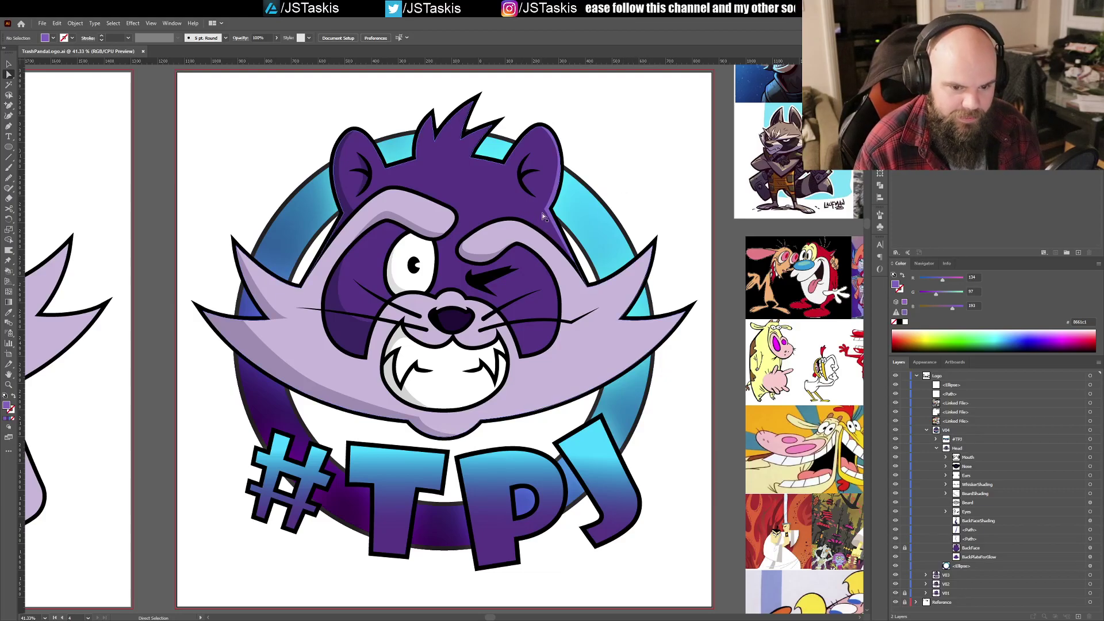
Step: Reshape the rim highlight's inner curve on the right ear by adjusting its middle and top anchors and their handles
left_click_drag(545, 213, 543, 213)
left_click(552, 171)
left_click_drag(552, 171, 550, 170)
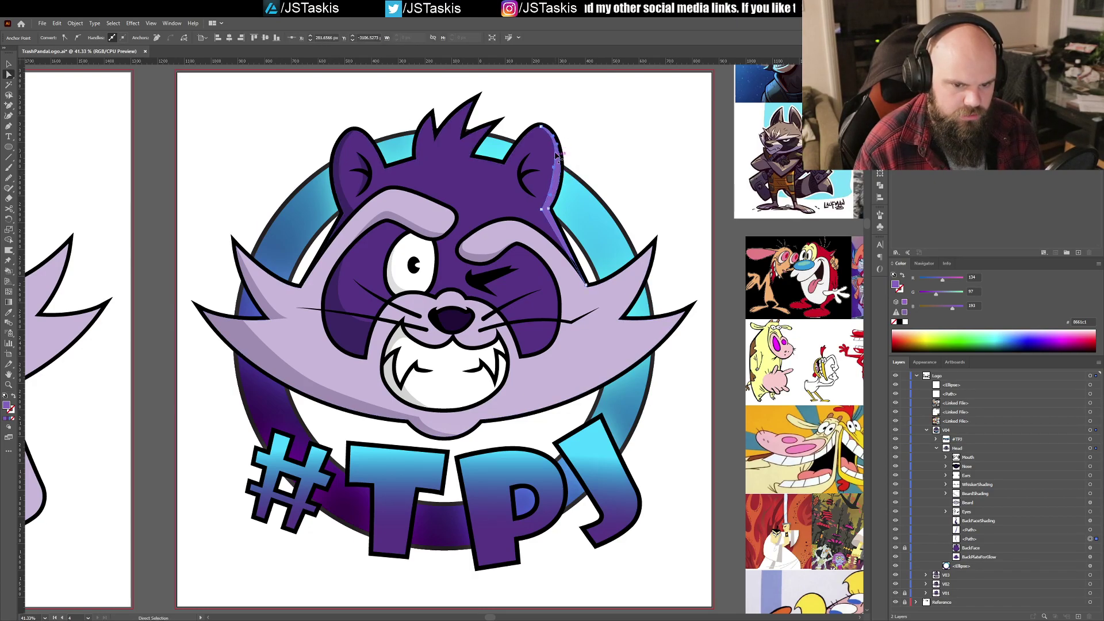
left_click_drag(556, 147, 554, 148)
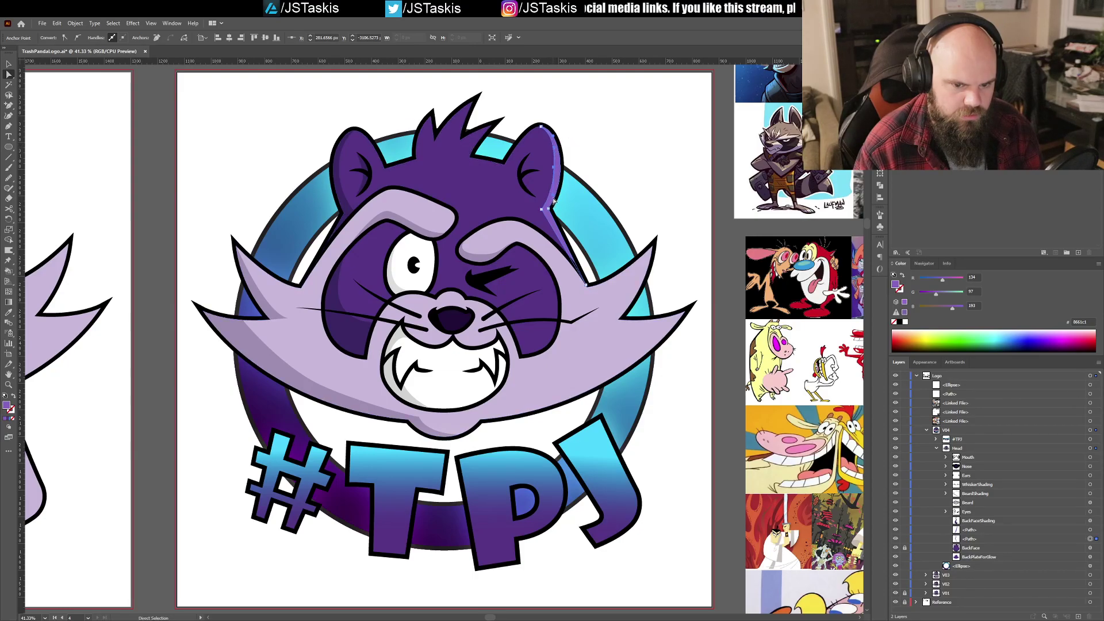
left_click_drag(554, 196, 554, 190)
left_click_drag(543, 131, 541, 125)
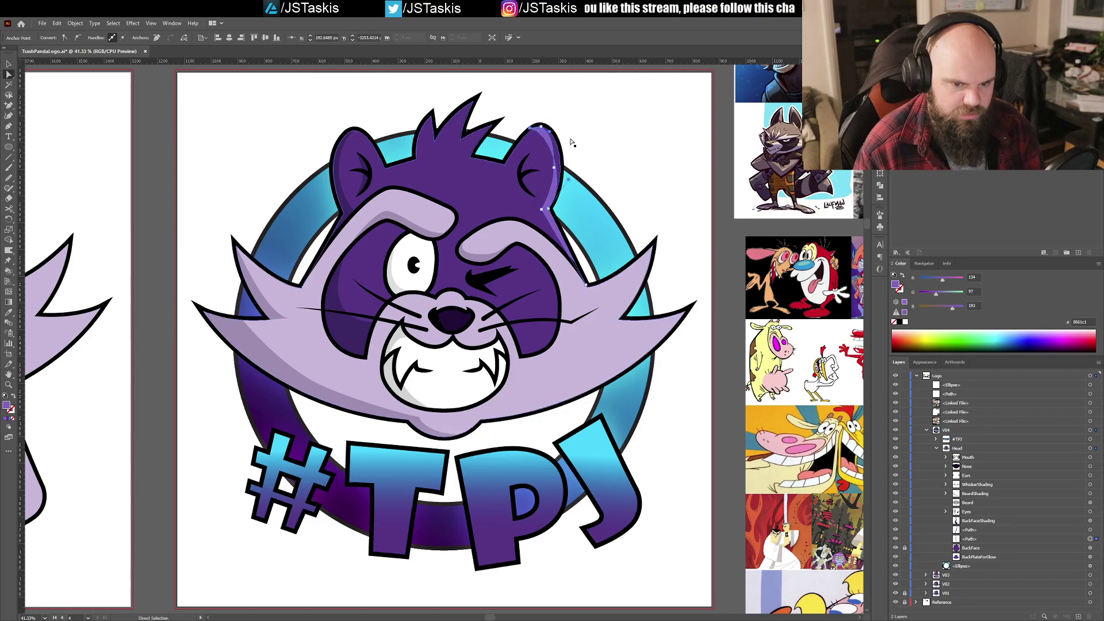
key("v")
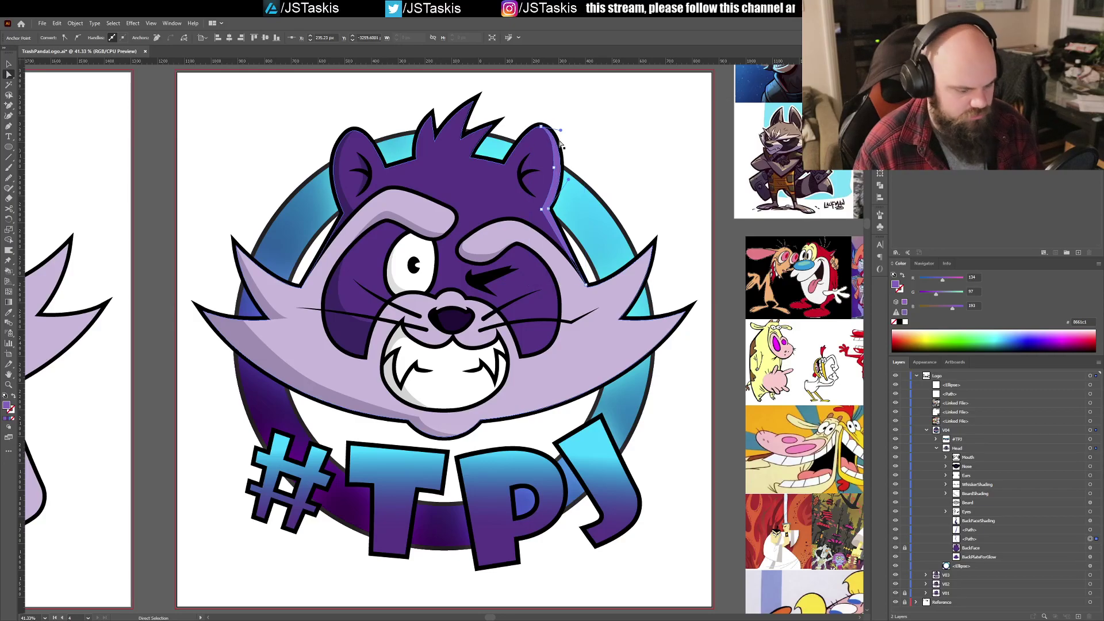
Step: Try removing the extra anchor at the rim highlight's upper tip and reshaping the curve there, undoing the unwanted changes
scroll(561, 144, "up", 5)
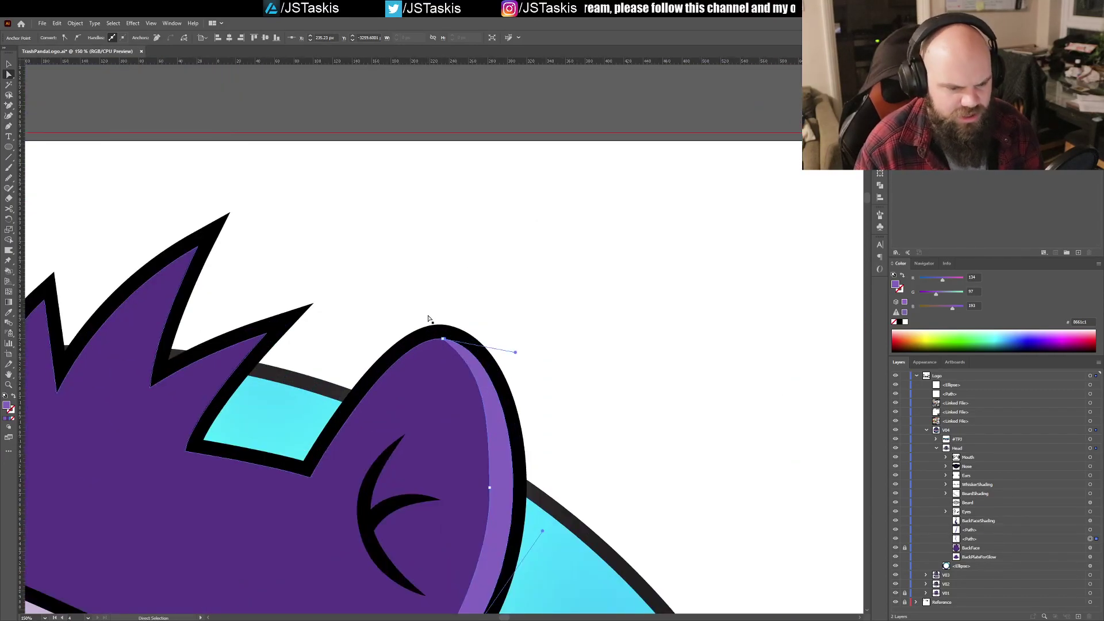
scroll(434, 336, "up", 8)
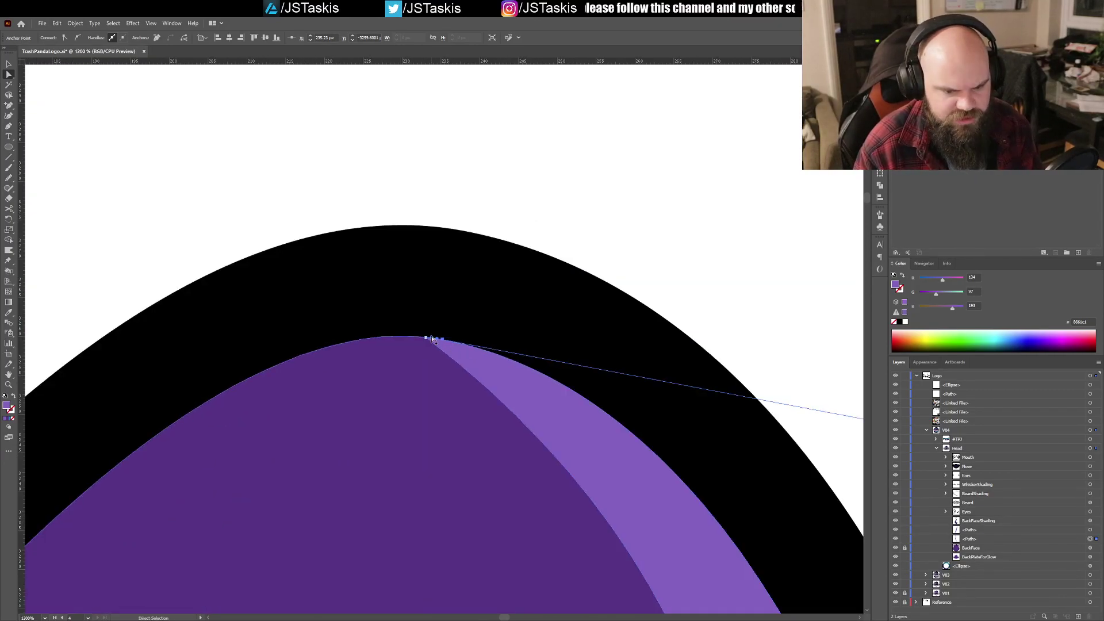
mouse_move(434, 339)
left_mouse_down()
mouse_move(402, 367)
mouse_move(395, 338)
mouse_move(444, 341)
left_mouse_up()
left_click(158, 38)
left_click_drag(432, 341, 605, 372)
key("ctrl+z")
key("ctrl+z")
key("ctrl+z")
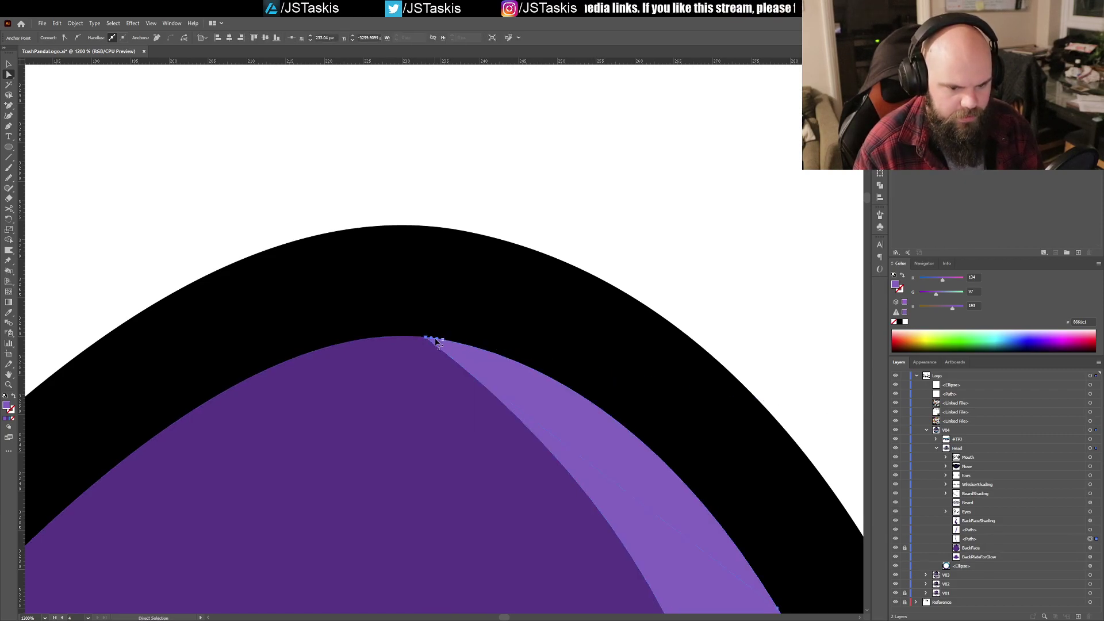
key("ctrl+z")
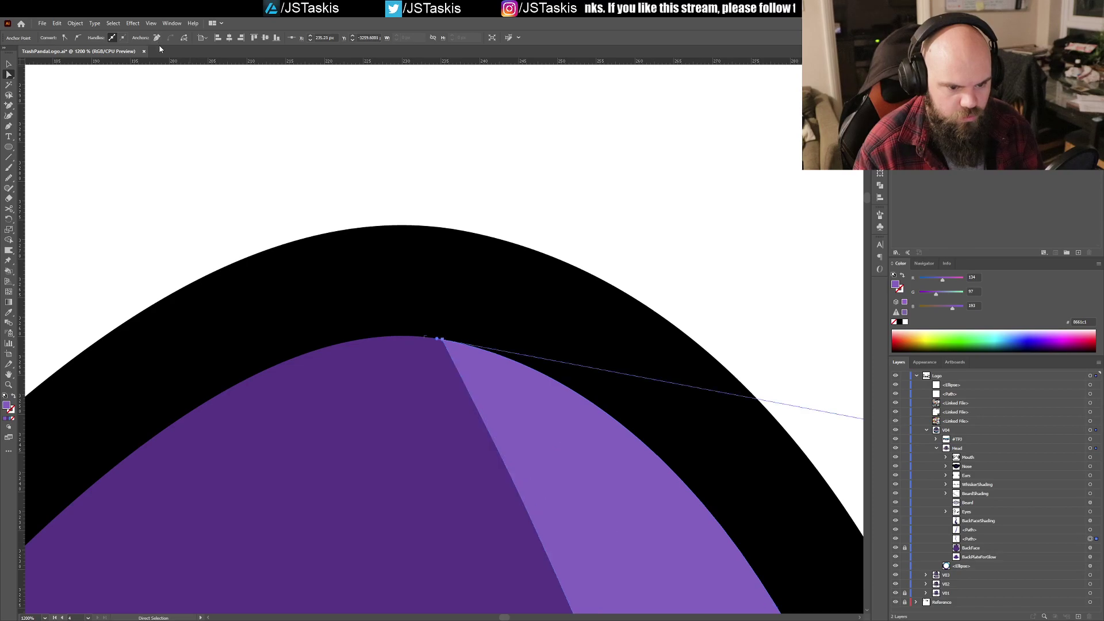
Step: Select the rim highlight's tip anchors at the top of the right ear, adjust their curve, and deselect the path
key("ctrl+minus")
key("ctrl+minus")
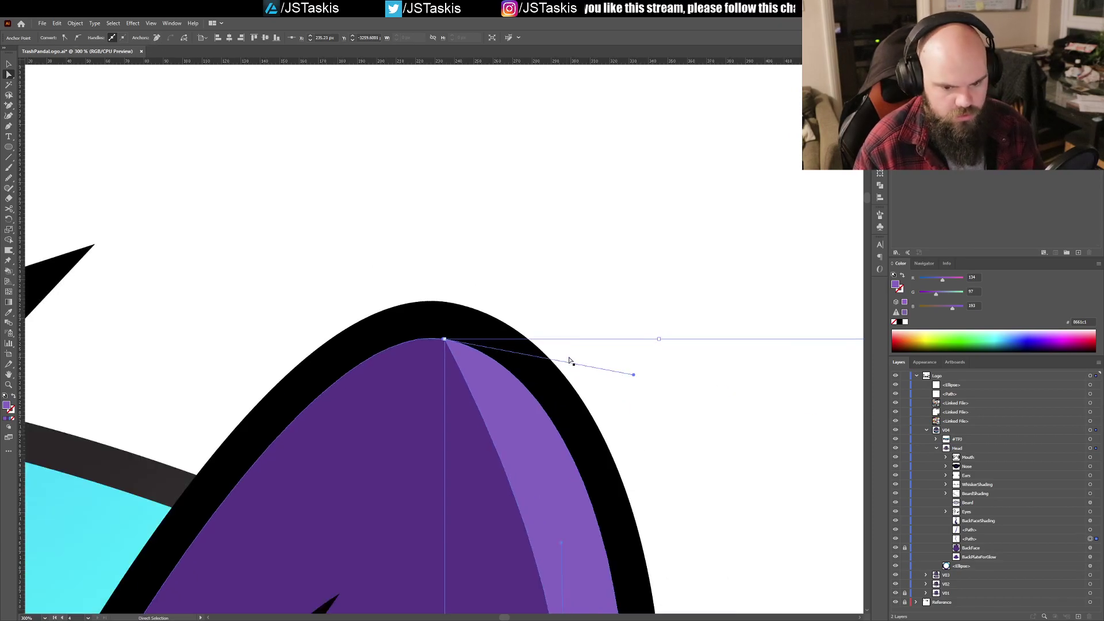
key("ctrl+minus")
key("ctrl+minus")
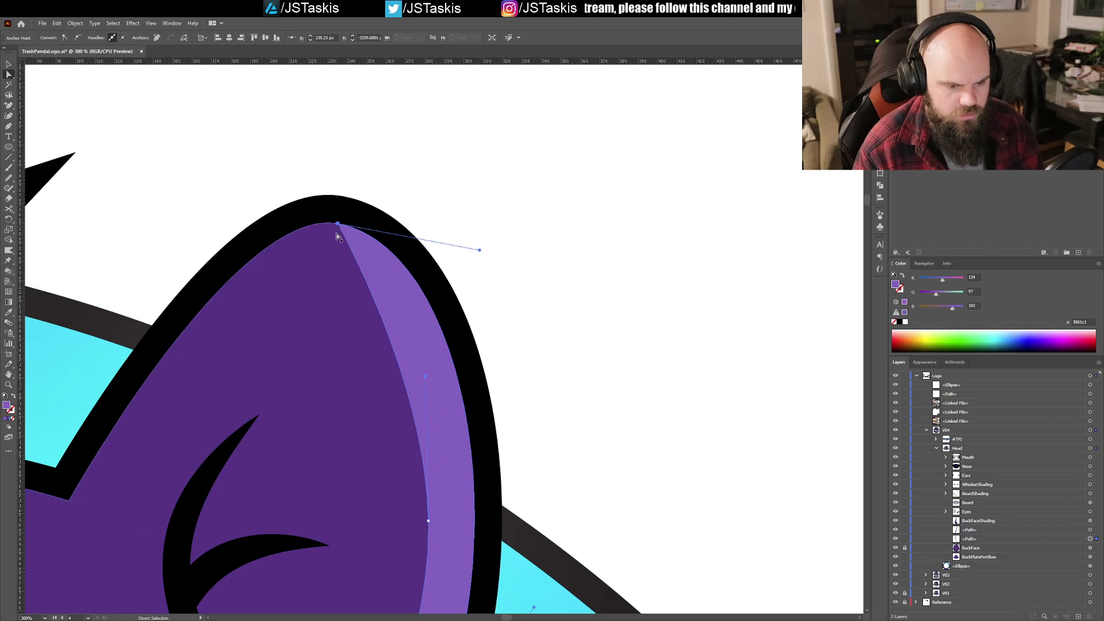
key("ctrl+plus")
key("ctrl+plus")
key("ctrl+plus")
key("ctrl+plus")
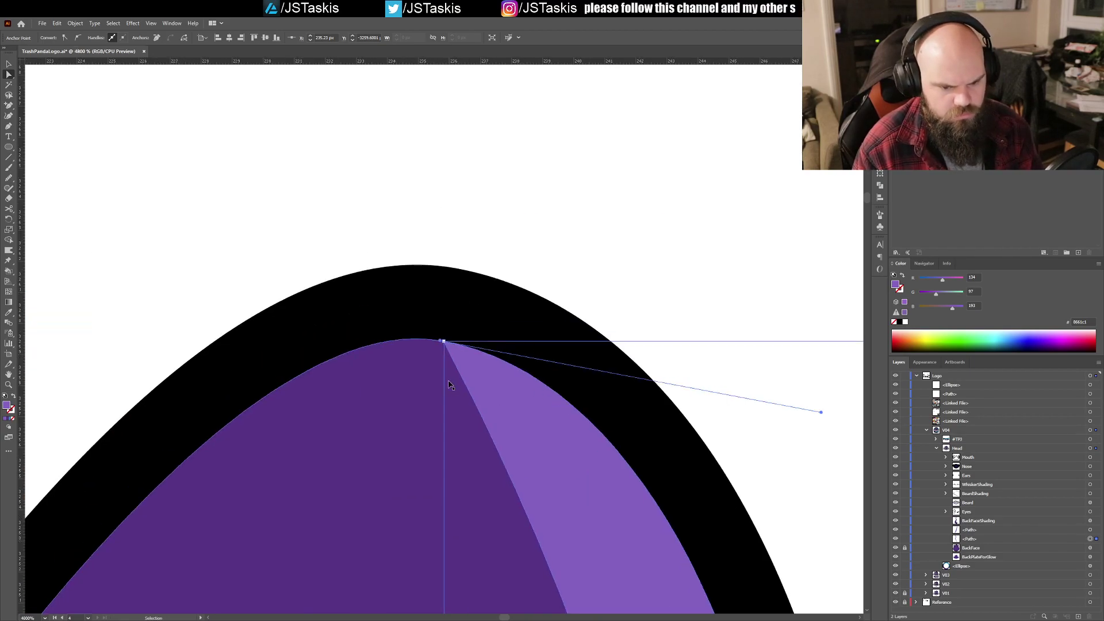
key("ctrl+plus")
key("ctrl+plus")
key("ctrl+plus")
key("ctrl+plus")
left_click_drag(410, 324, 482, 378)
left_click_drag(698, 511, 631, 477)
key("ctrl+0")
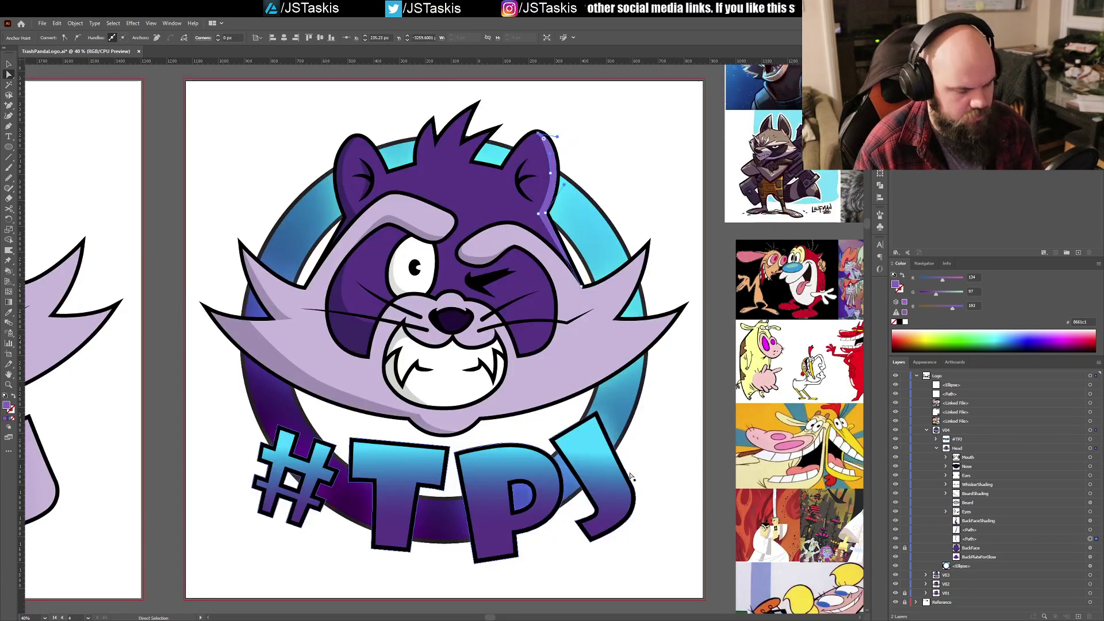
left_click(679, 219)
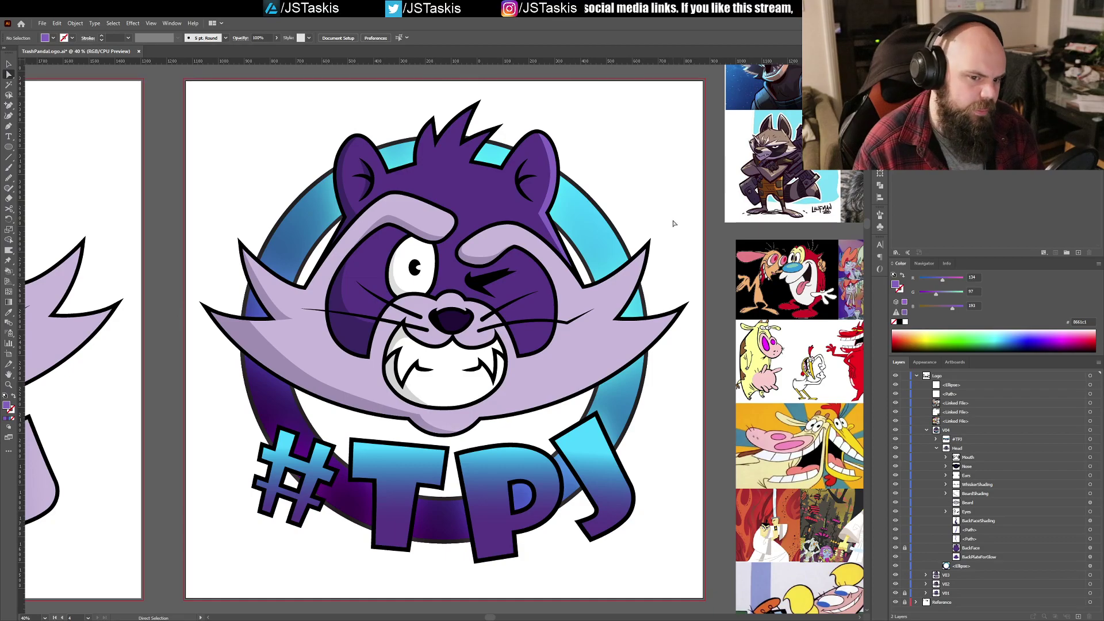
Step: Adjust the rim highlight's anchors at the right ear's base, outer side and tip
left_click_drag(549, 215, 543, 214)
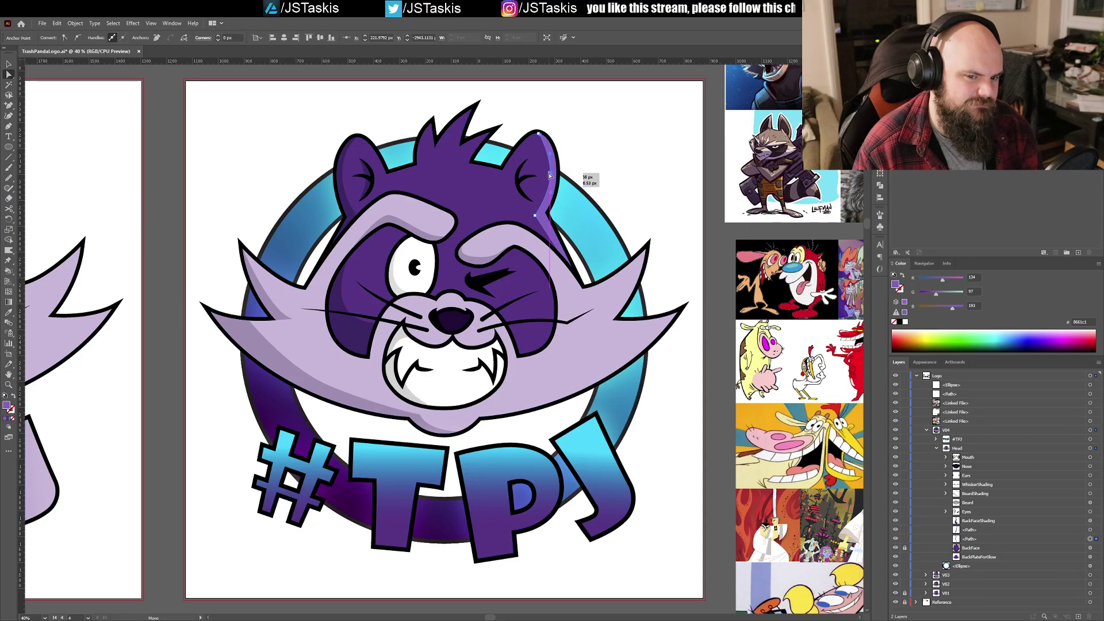
left_click(539, 136)
left_click(587, 144)
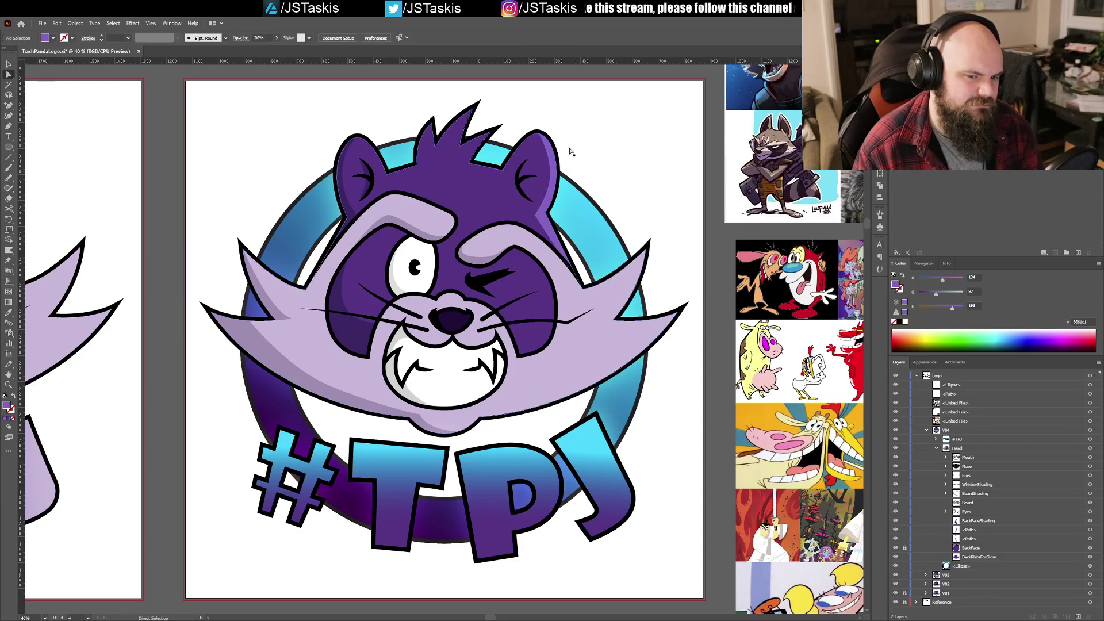
left_click(542, 137)
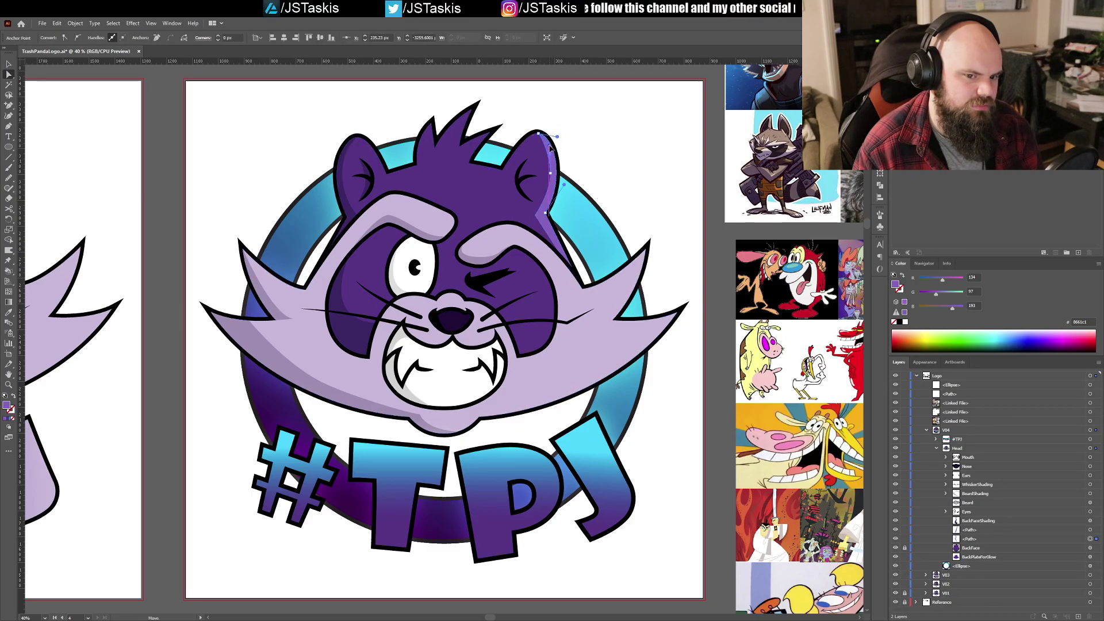
left_click(577, 148)
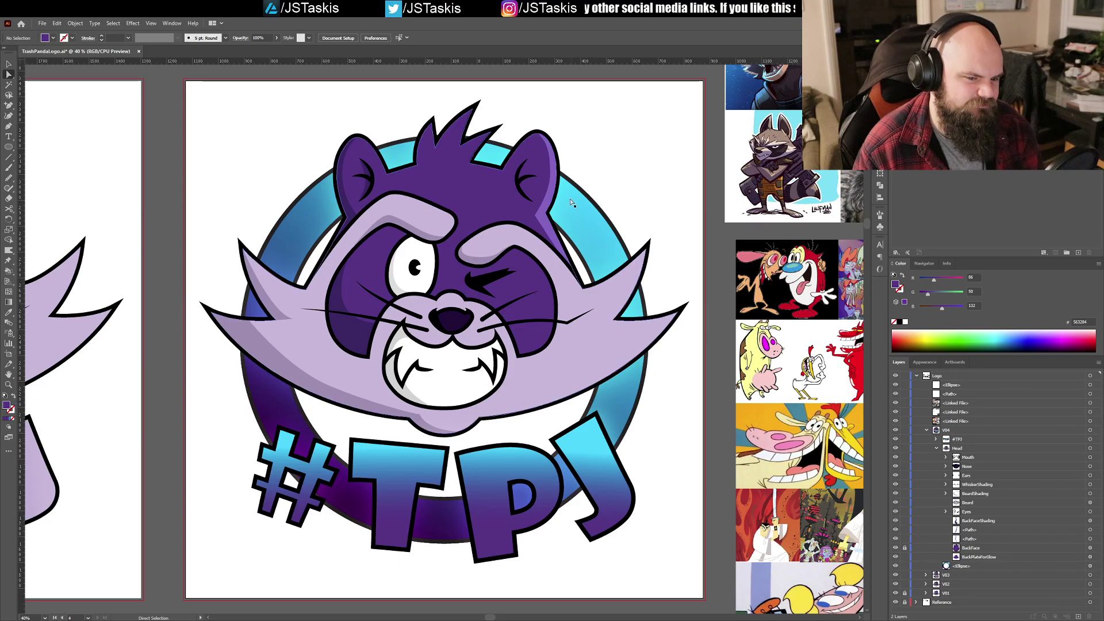
Step: Delete the light purple rim highlight from the right ear and head, and save the document
left_click(542, 222)
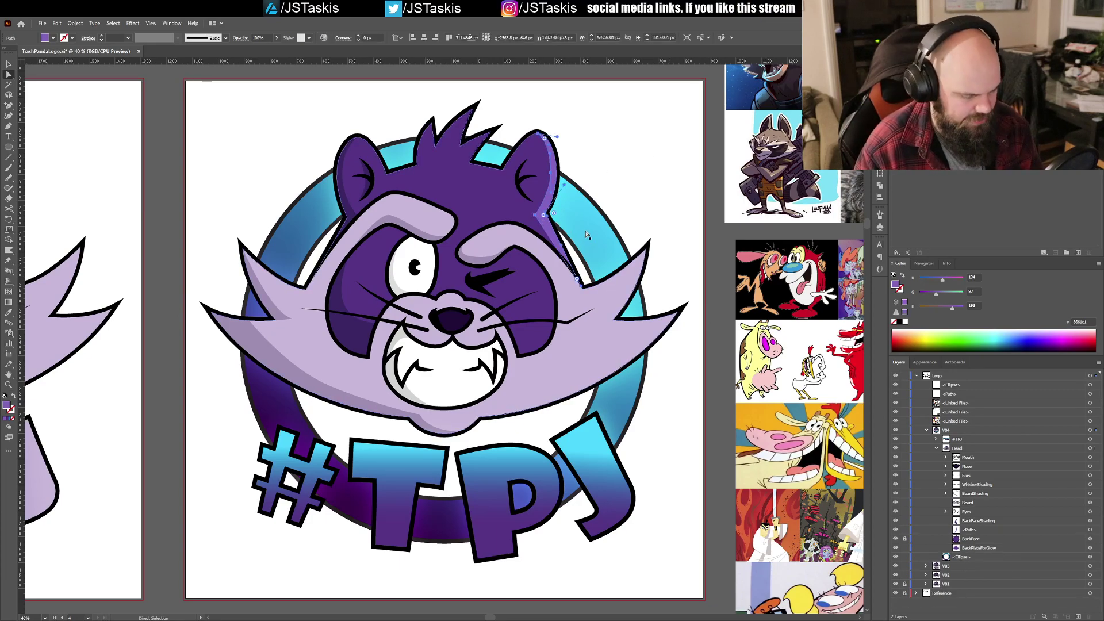
key("Delete")
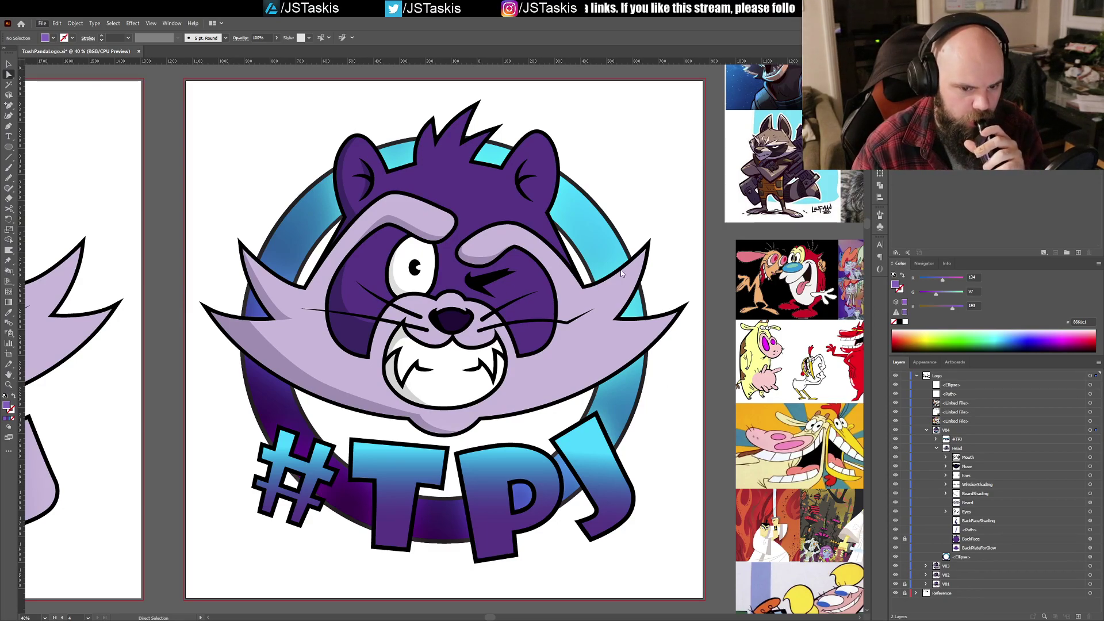
key("ctrl+s")
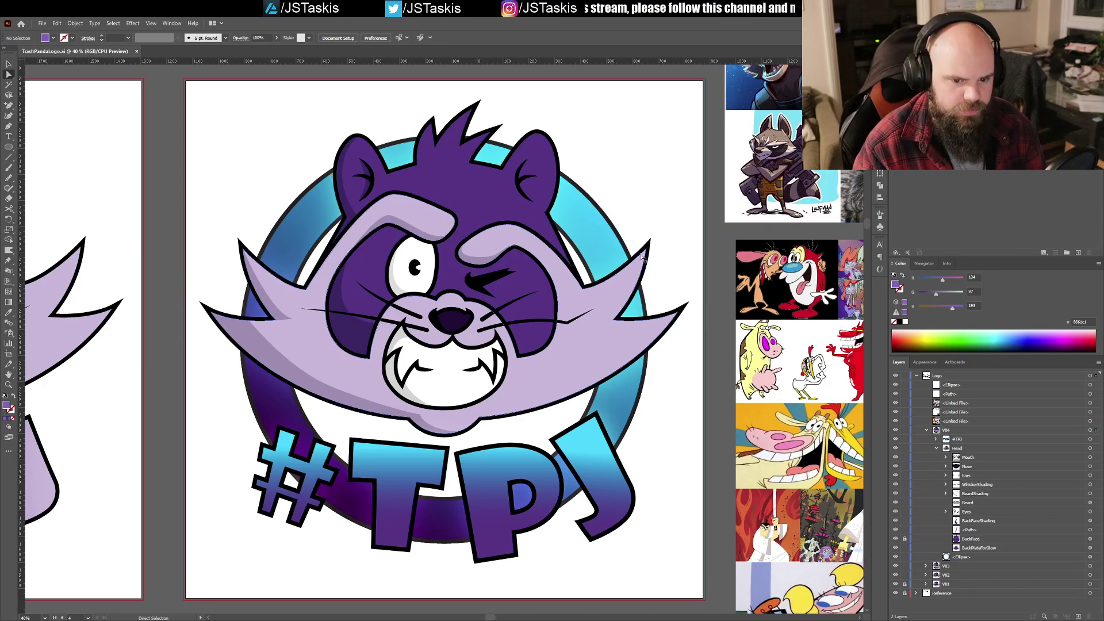
Step: Collapse the Head group within V04 in the layer list
left_click_drag(656, 288, 681, 261)
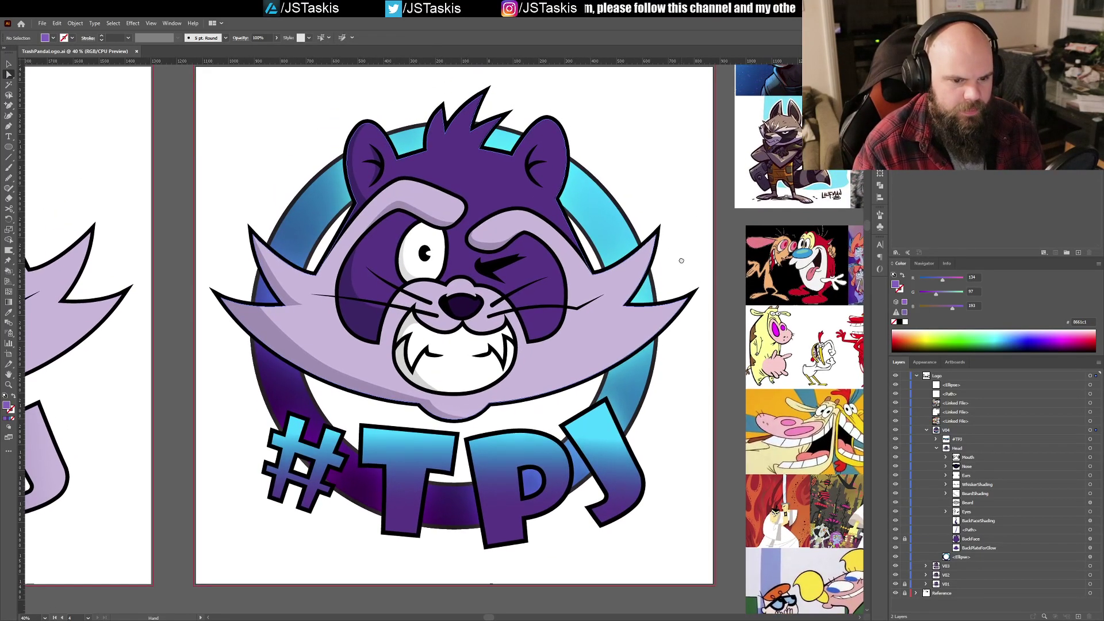
scroll(684, 230, "up", 1)
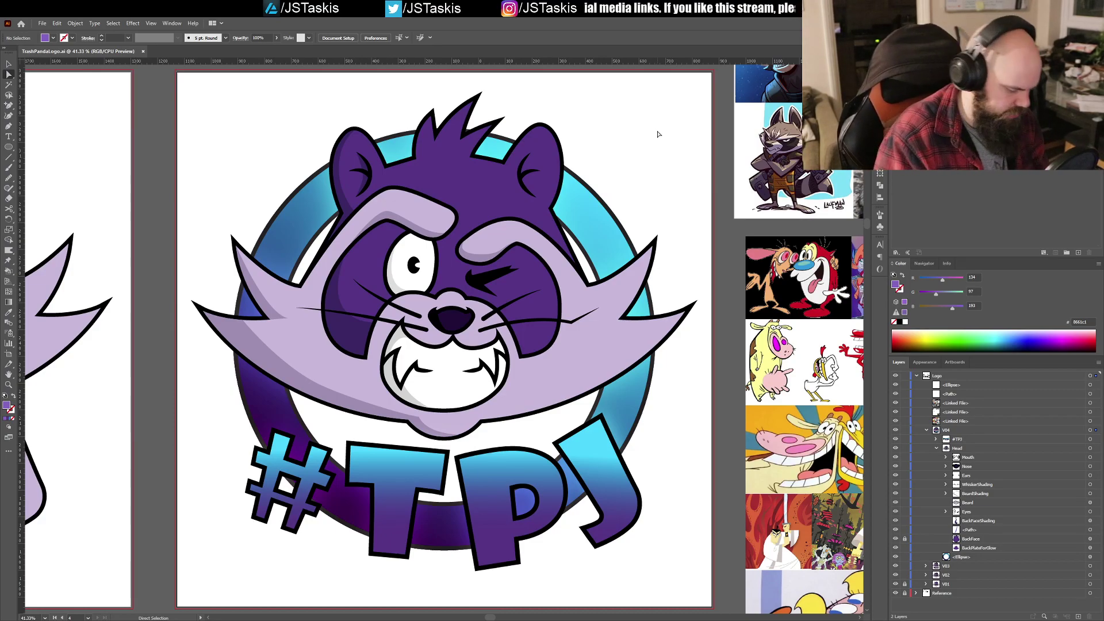
key("v")
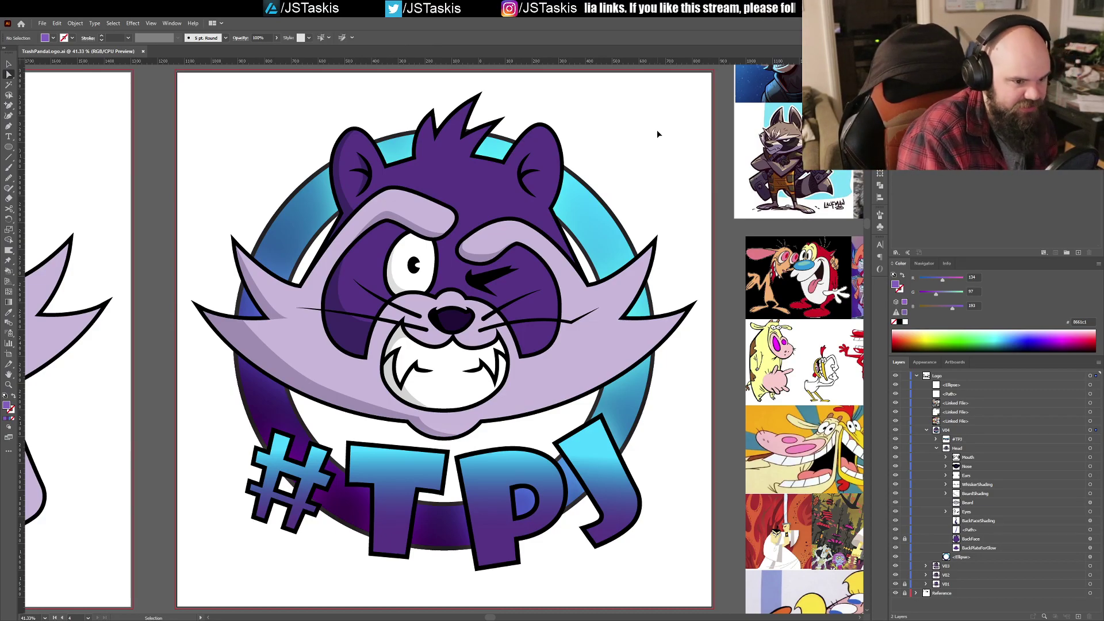
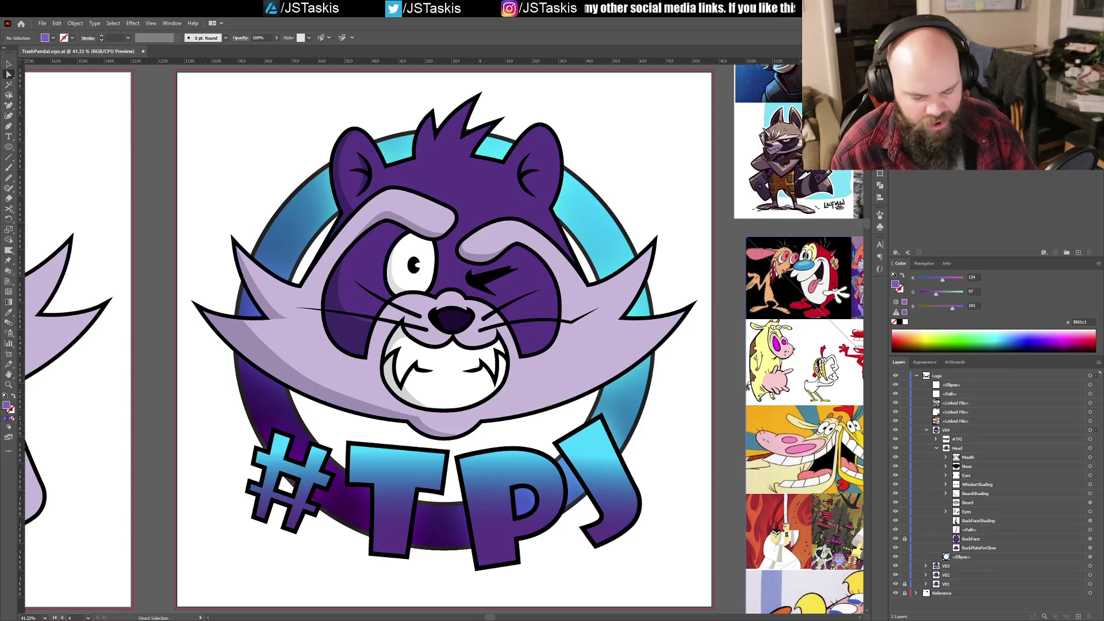
left_click(927, 431)
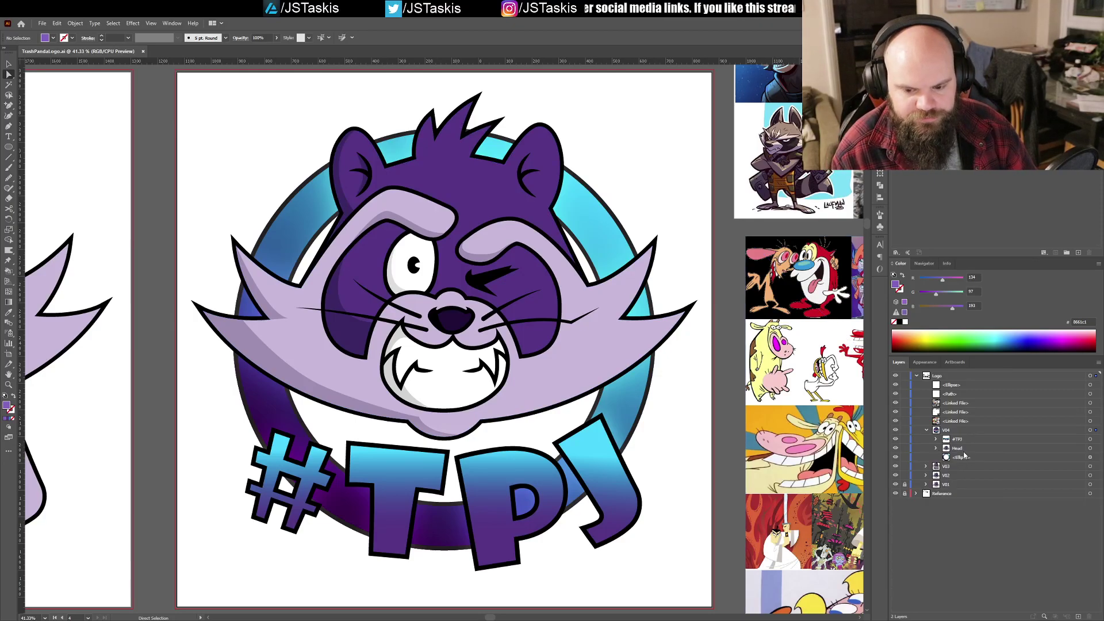
Step: Collapse the V04 group, select all its artwork, and try to centre it horizontally and vertically with the align commands
left_click(956, 433)
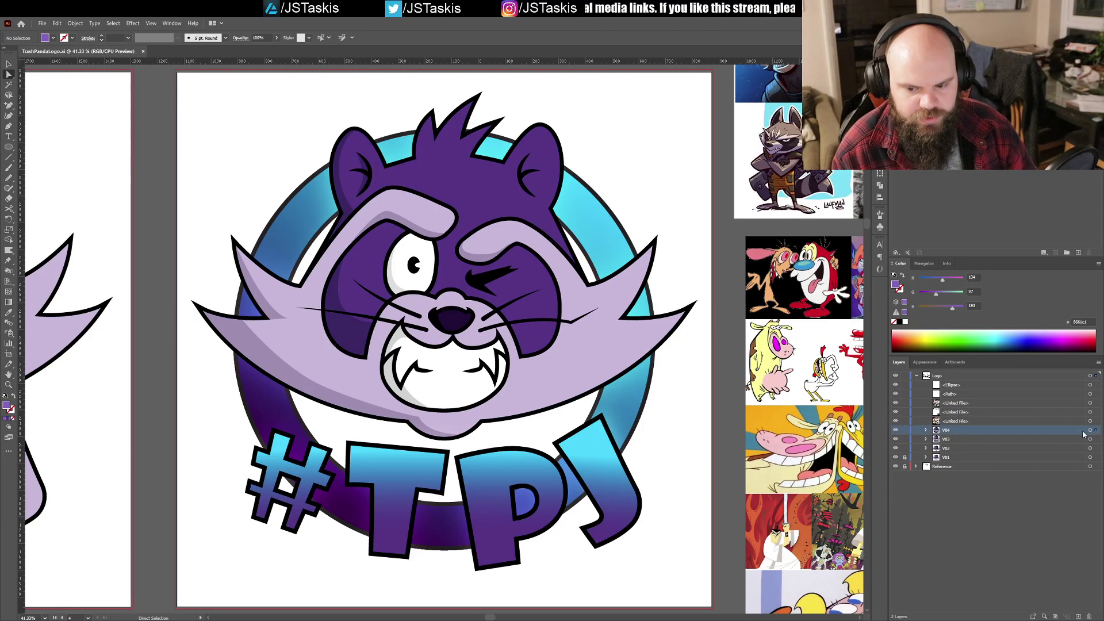
left_click(1091, 430)
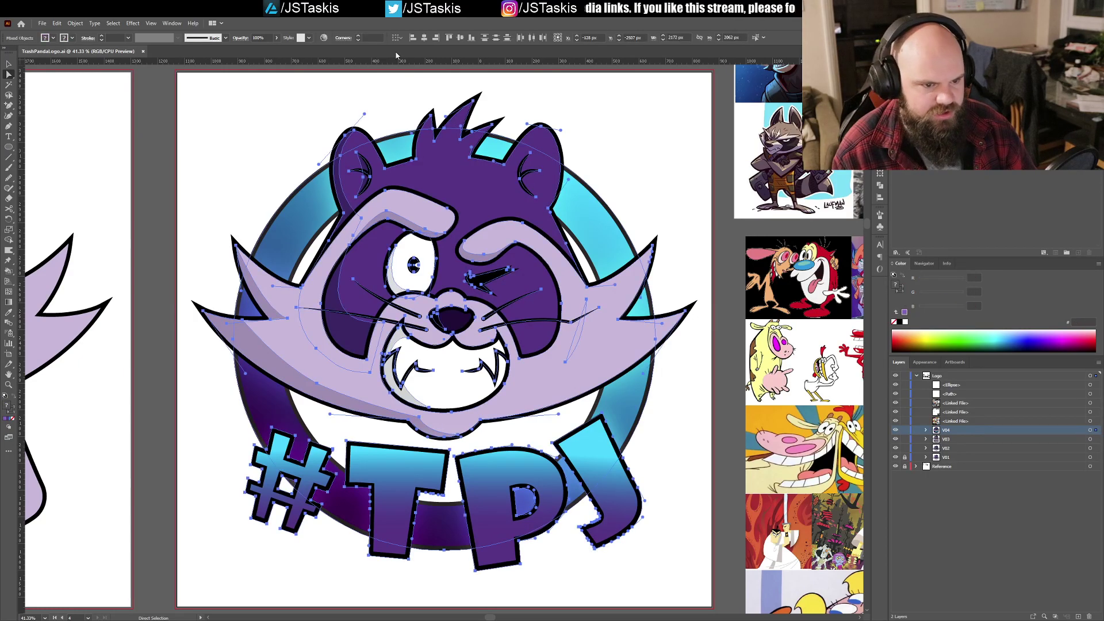
left_click(424, 37)
left_click(460, 37)
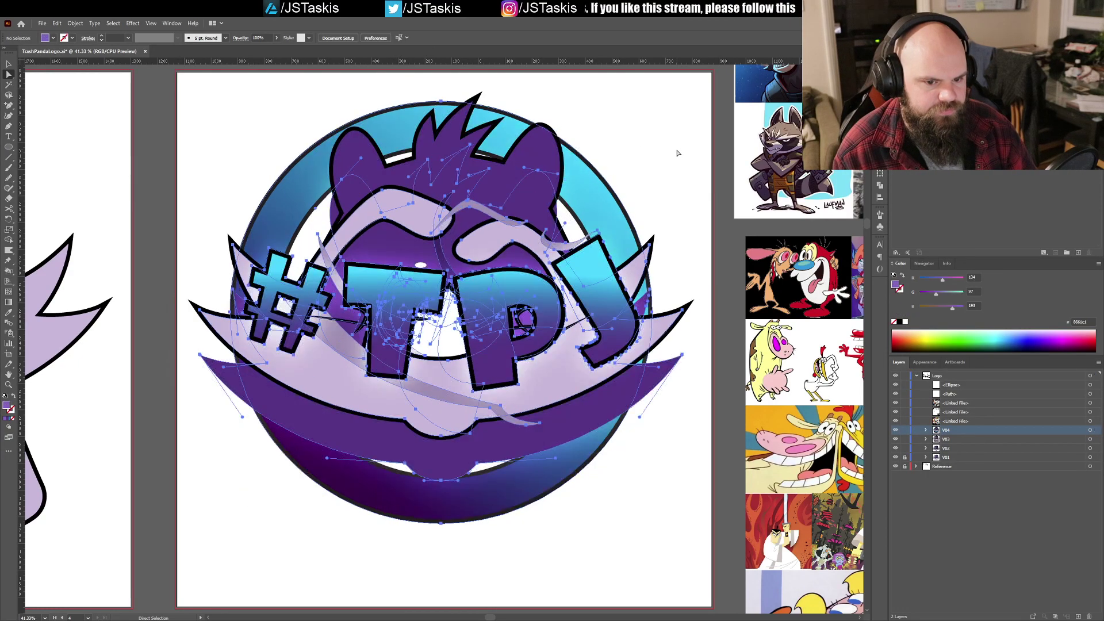
Step: Undo both alignments of the V04 artwork, deselect it, and save the document
key("v")
key("ctrl+z")
key("a")
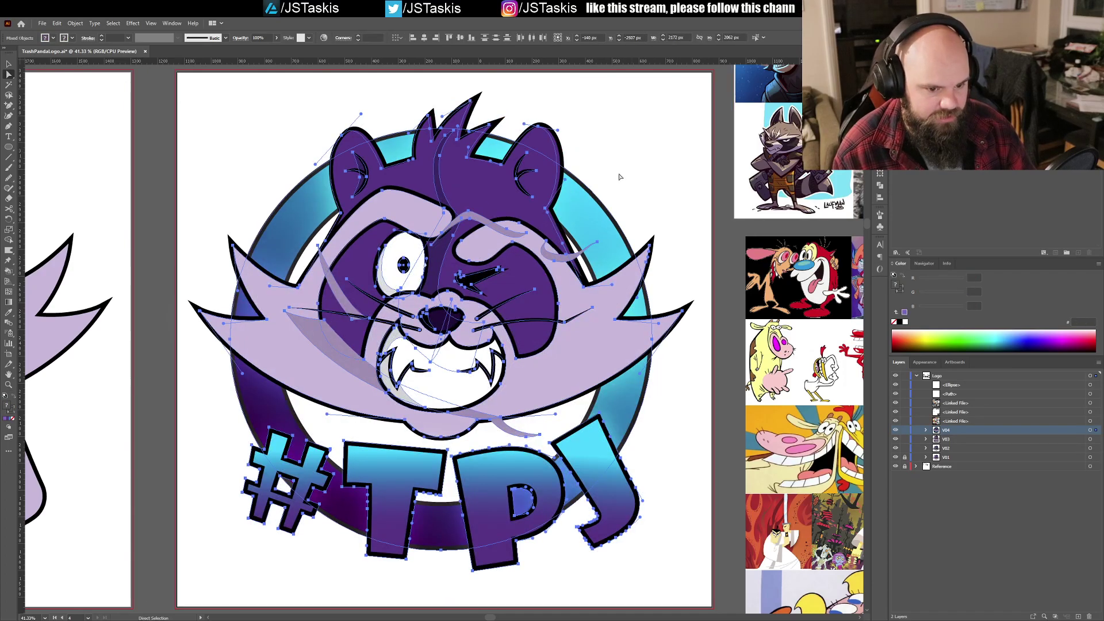
left_click(625, 156)
key("v")
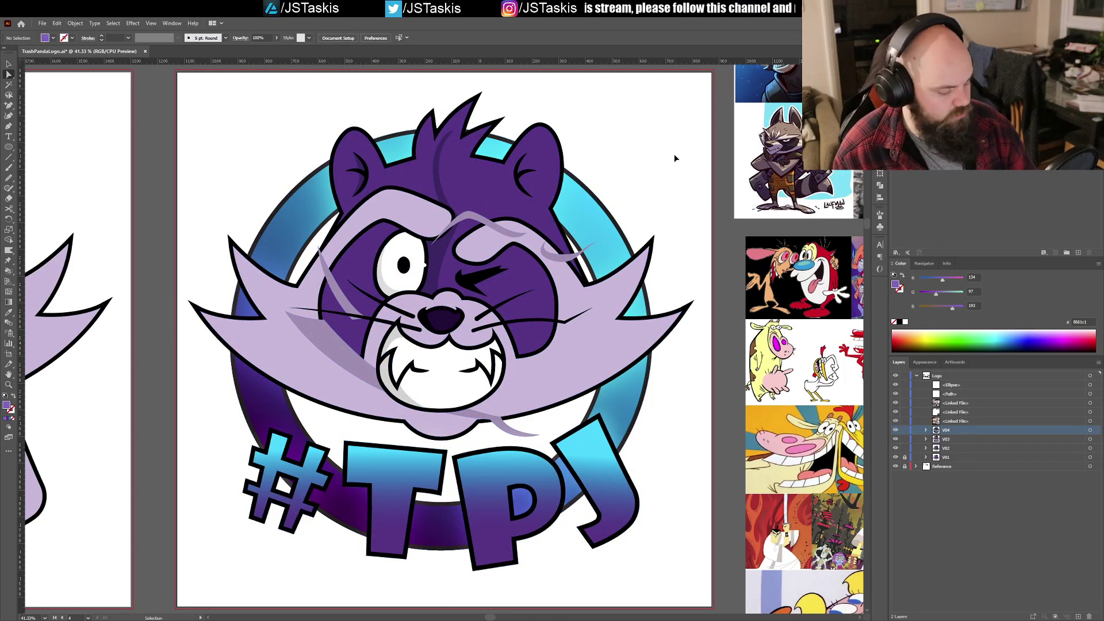
key("ctrl+a")
key("a")
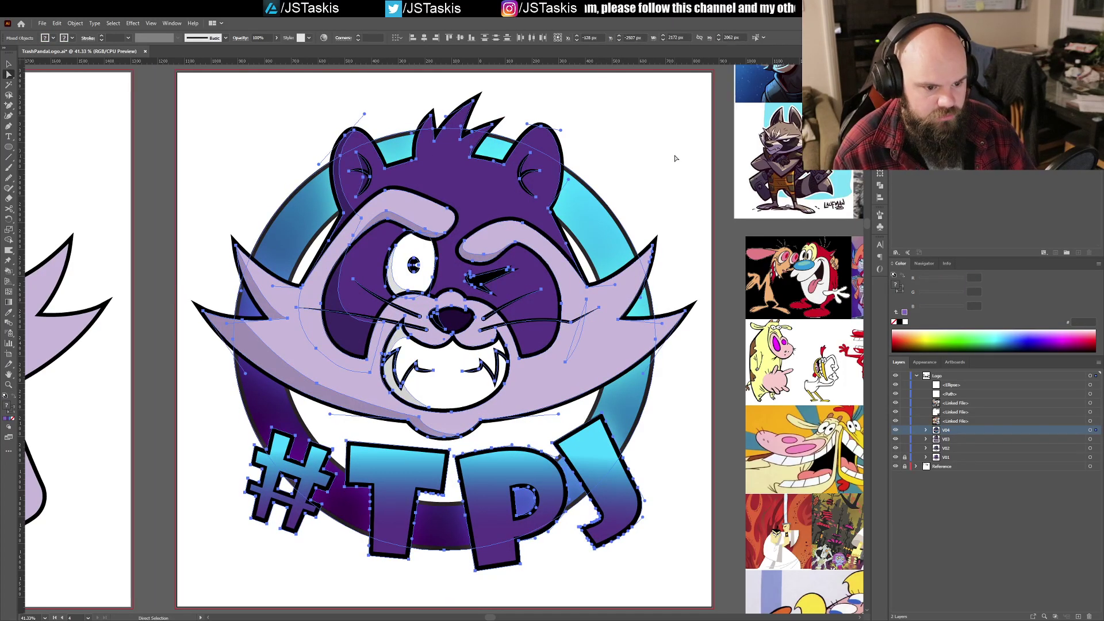
left_click(676, 158)
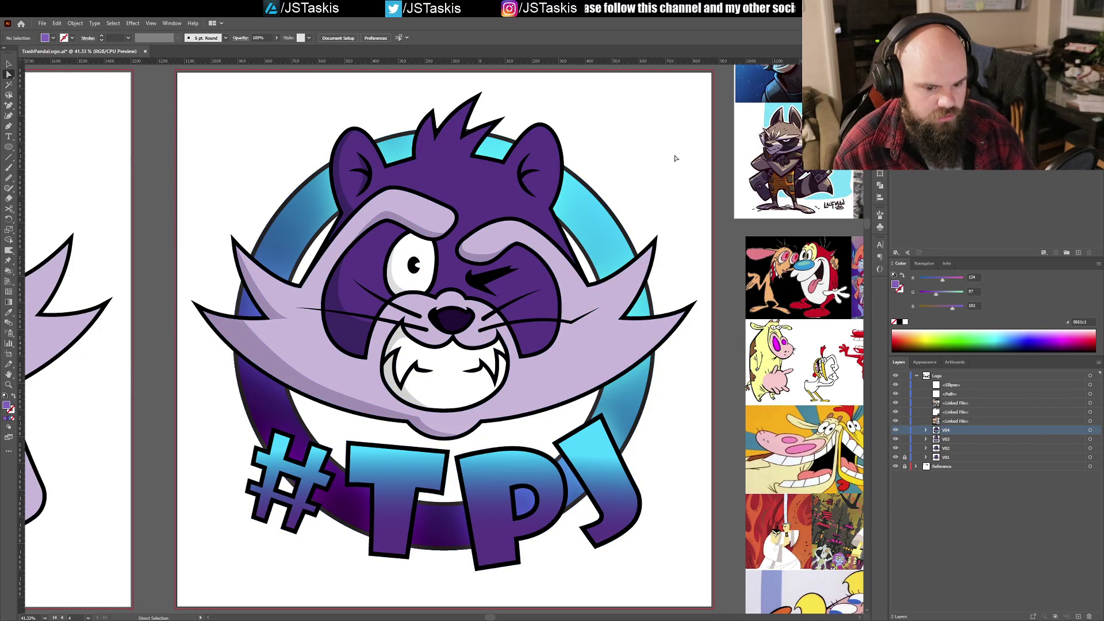
key("v")
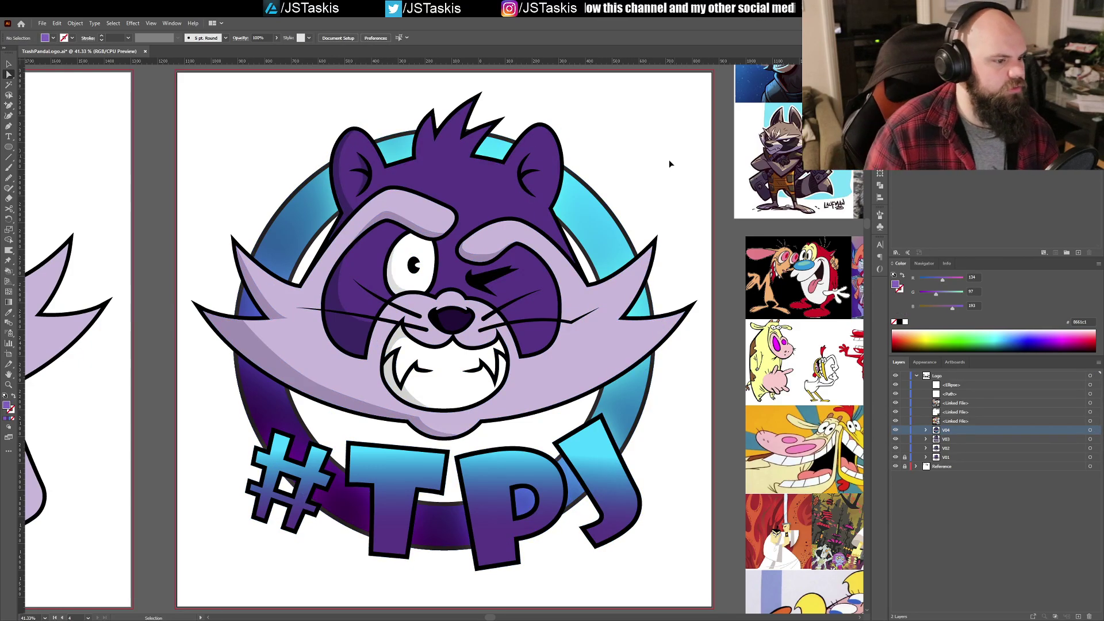
key("ctrl+s")
key("a")
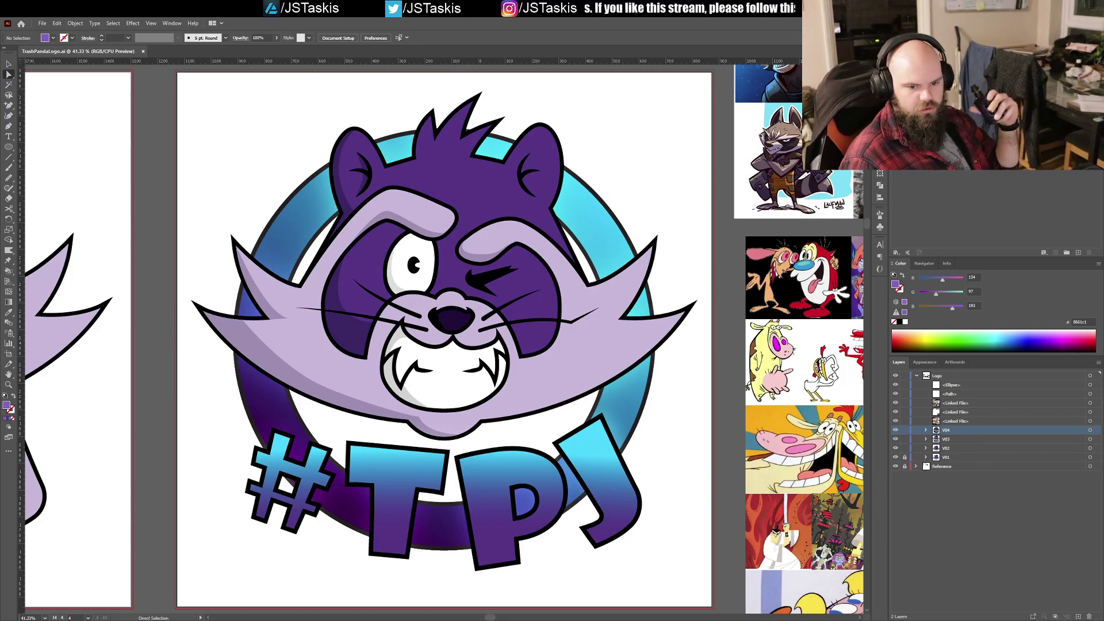
Step: Compare the logo versions on all artboards with the pencil sketches, and return to the V04 artboard
left_click(543, 121)
key("v")
key("ctrl+alt+0")
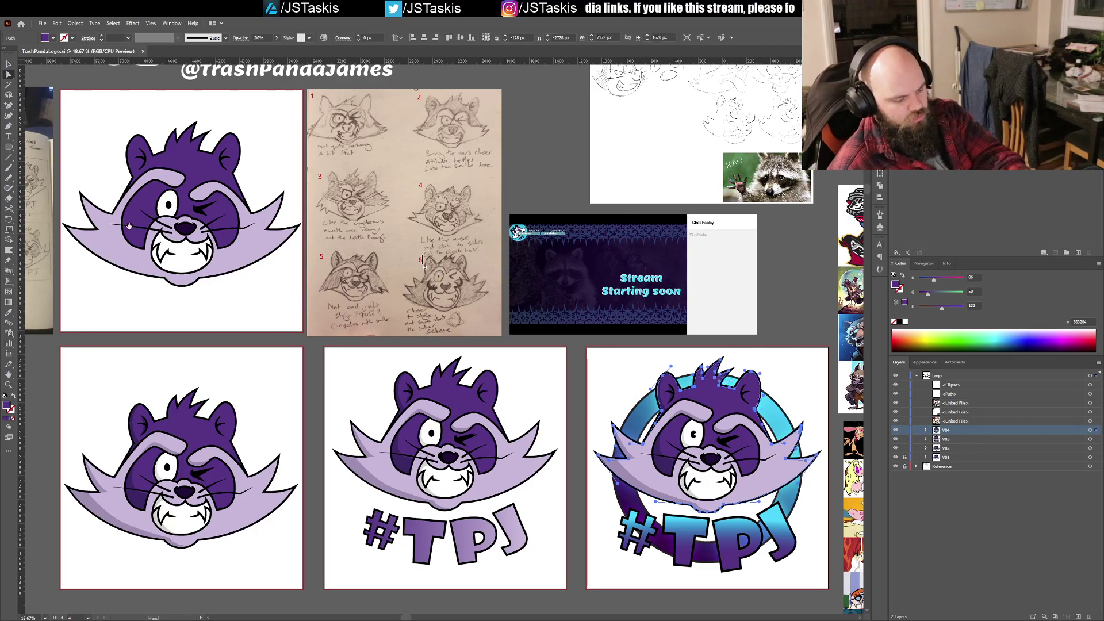
left_click_drag(439, 270, 464, 263)
left_click_drag(100, 181, 153, 216)
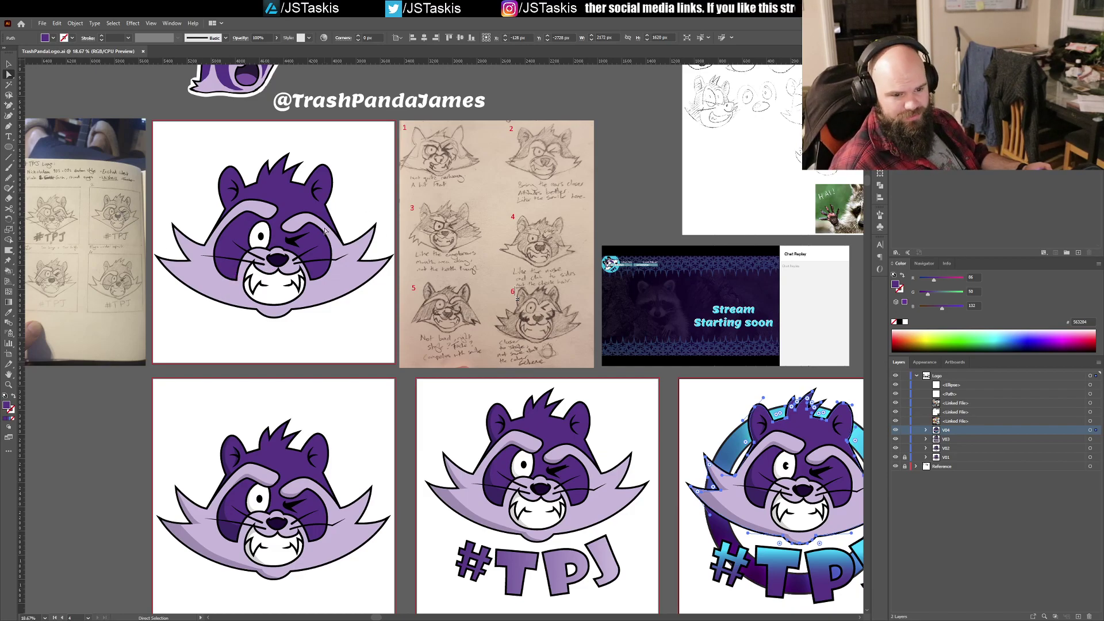
scroll(324, 164, "down", 3)
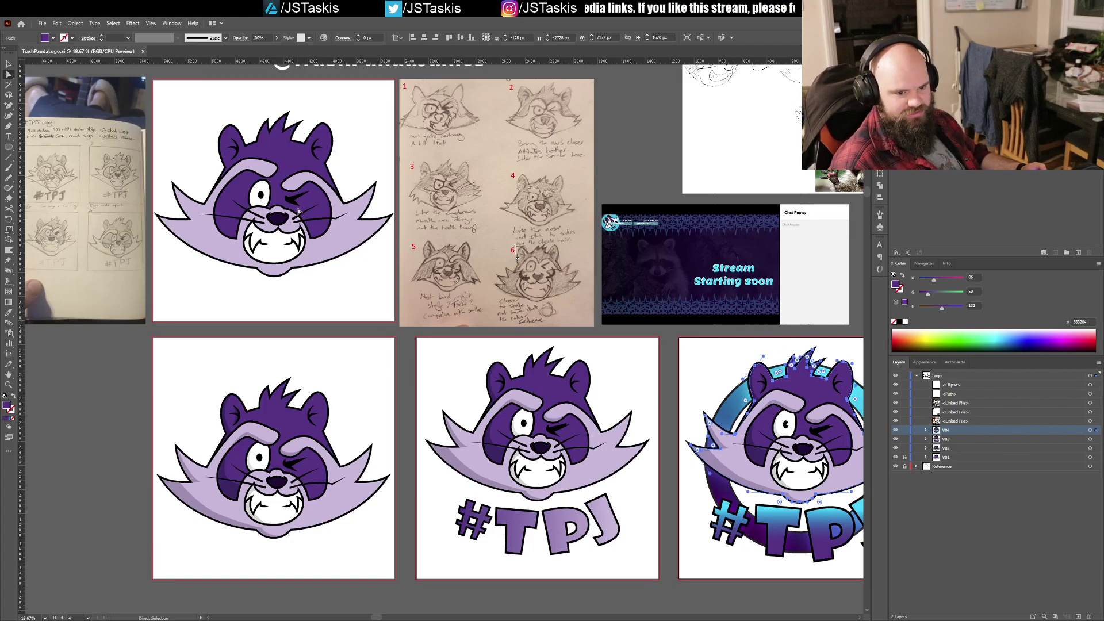
scroll(295, 454, "down", 2)
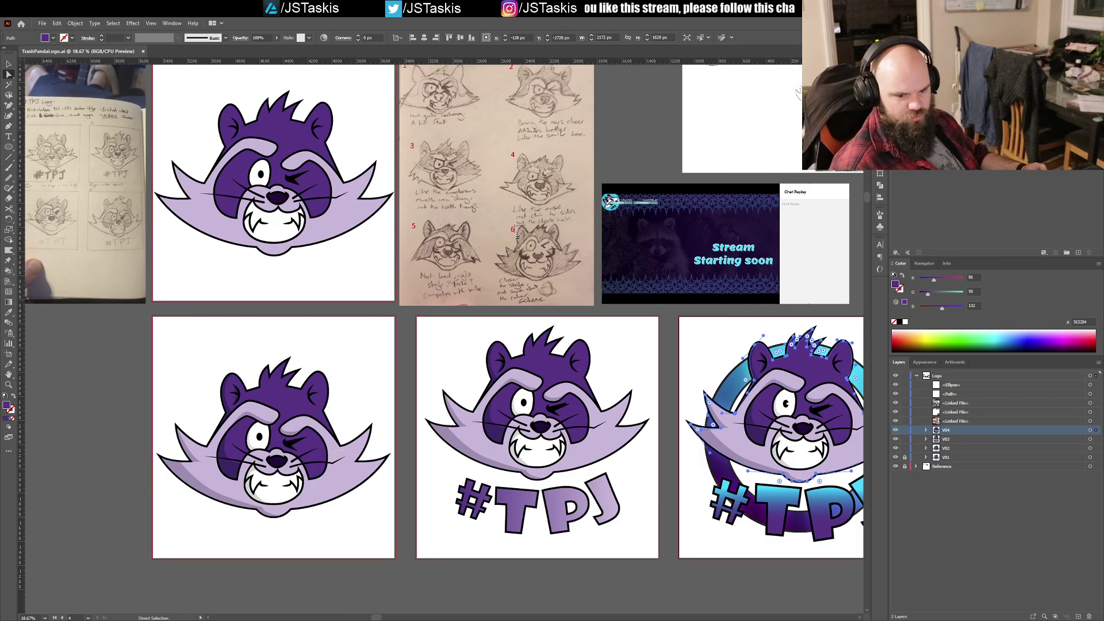
left_click_drag(377, 617, 405, 613)
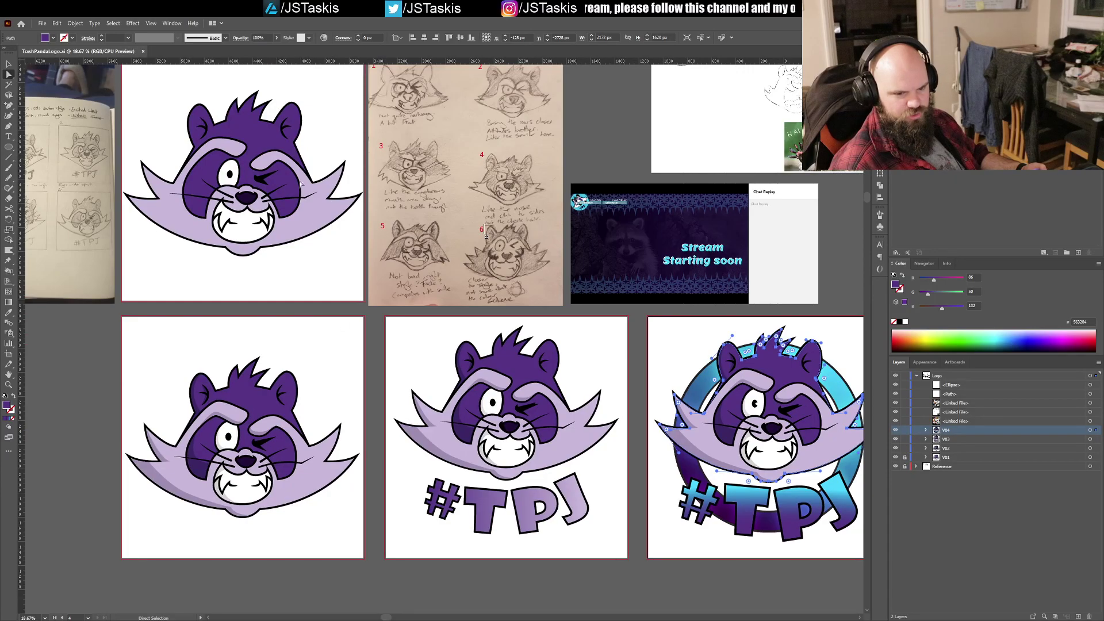
left_click_drag(384, 618, 410, 619)
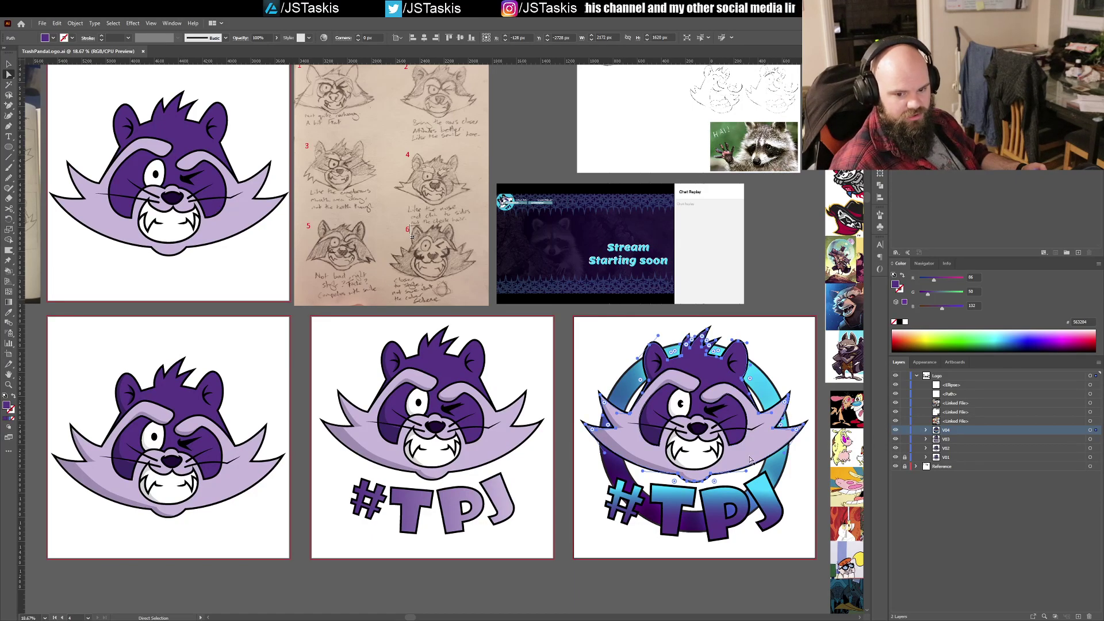
left_click(451, 554)
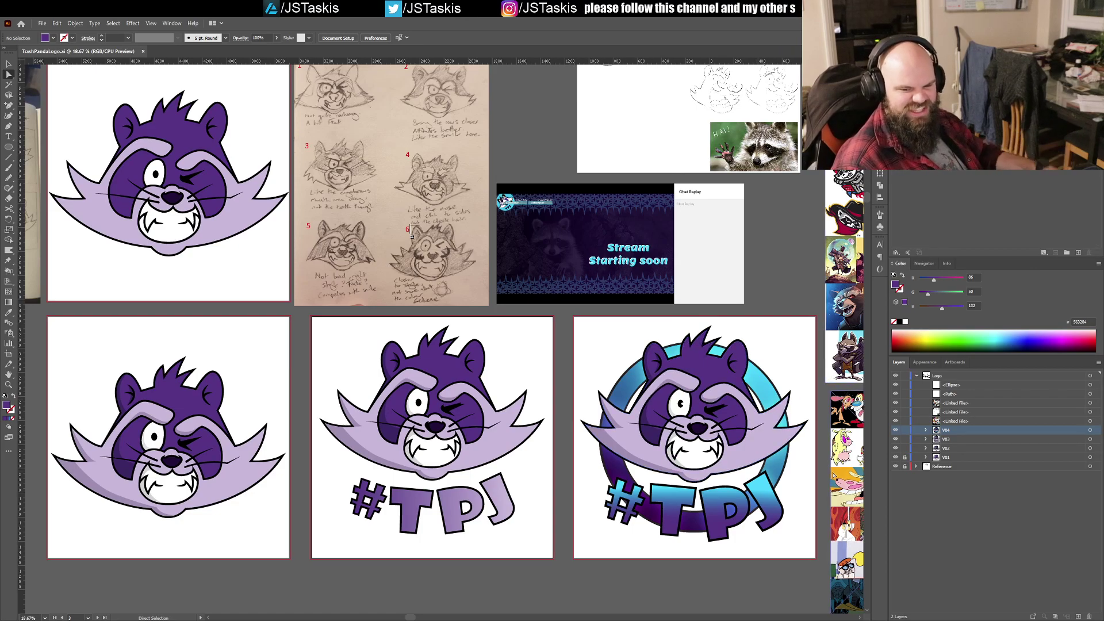
left_click(812, 476)
key("ctrl+0")
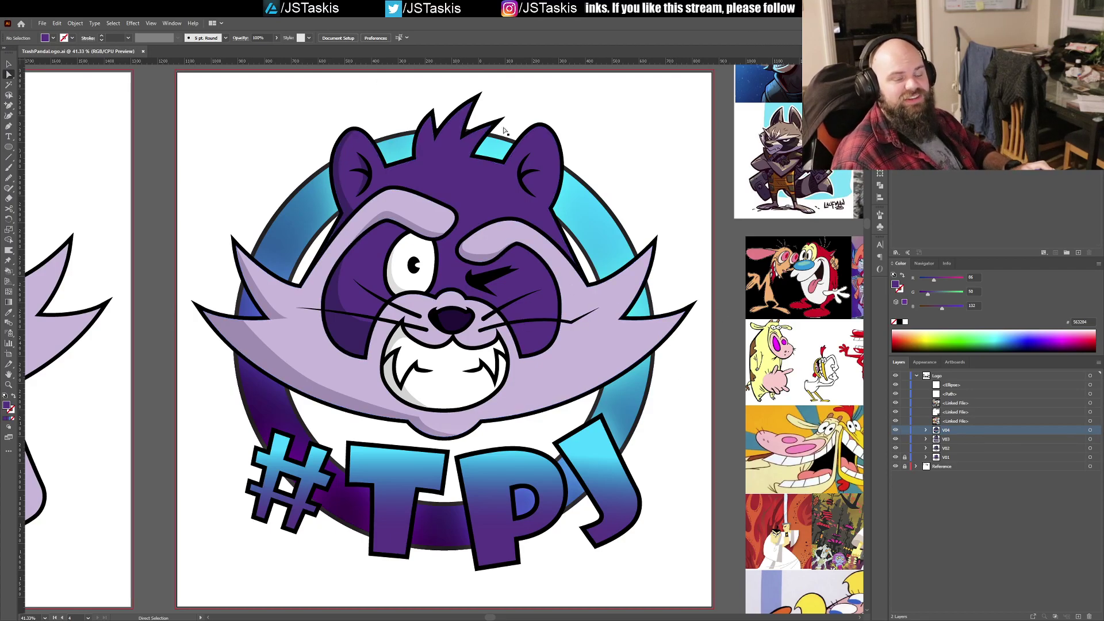
Step: Examine the raccoon photos and cartoon reference images beside the V04 logo
left_click_drag(484, 124, 429, 187)
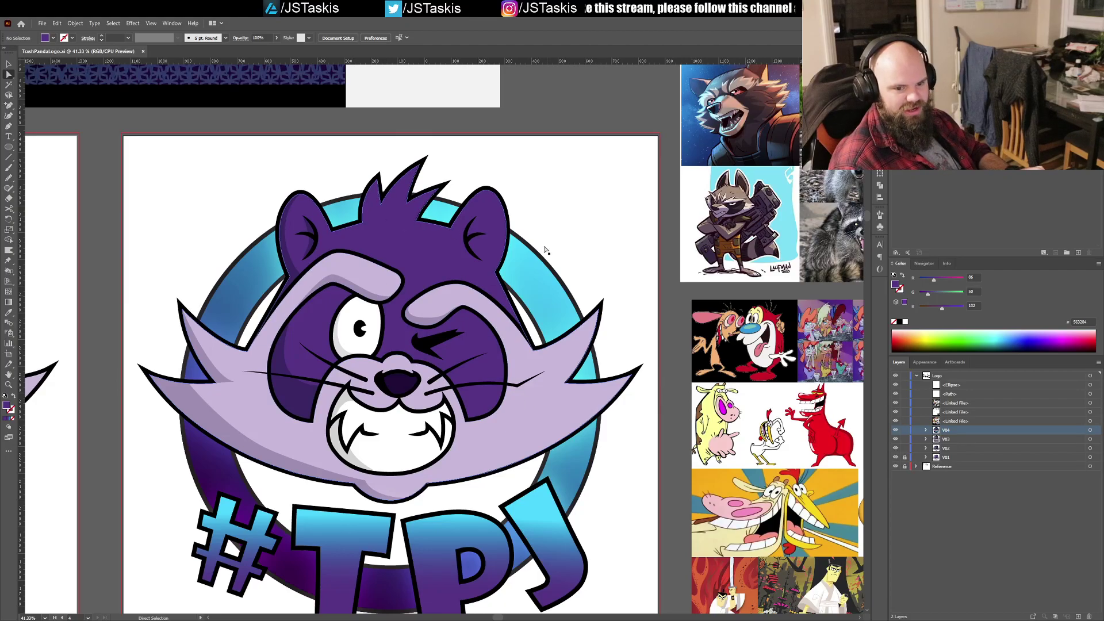
left_click_drag(803, 264, 488, 403)
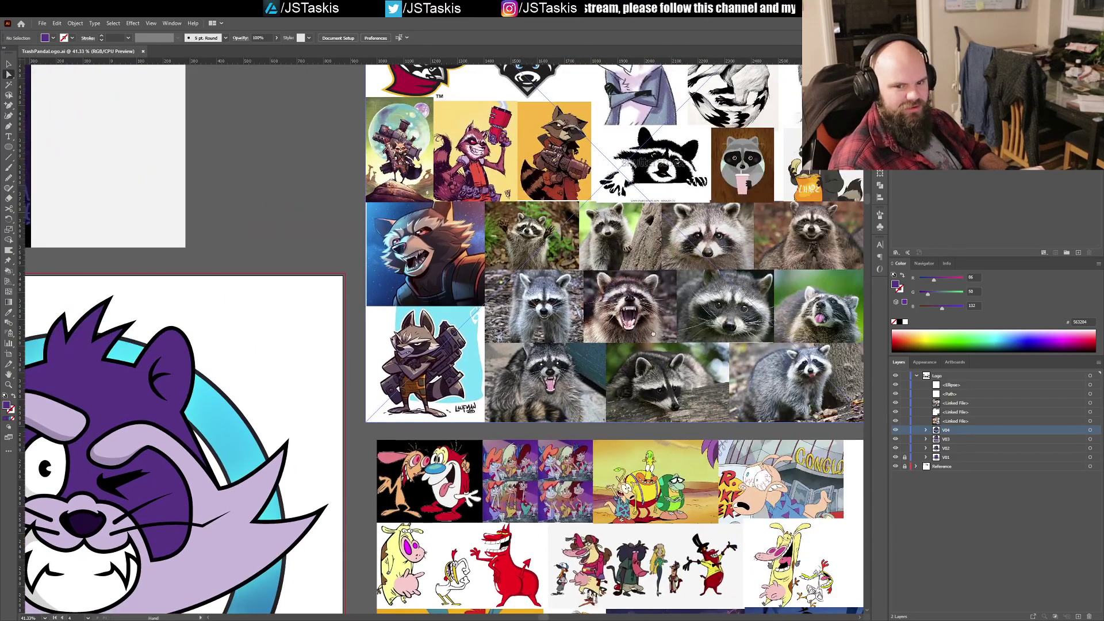
left_click_drag(667, 288, 566, 420)
left_click_drag(590, 271, 566, 437)
left_click_drag(506, 348, 778, 142)
left_click_drag(225, 501, 434, 336)
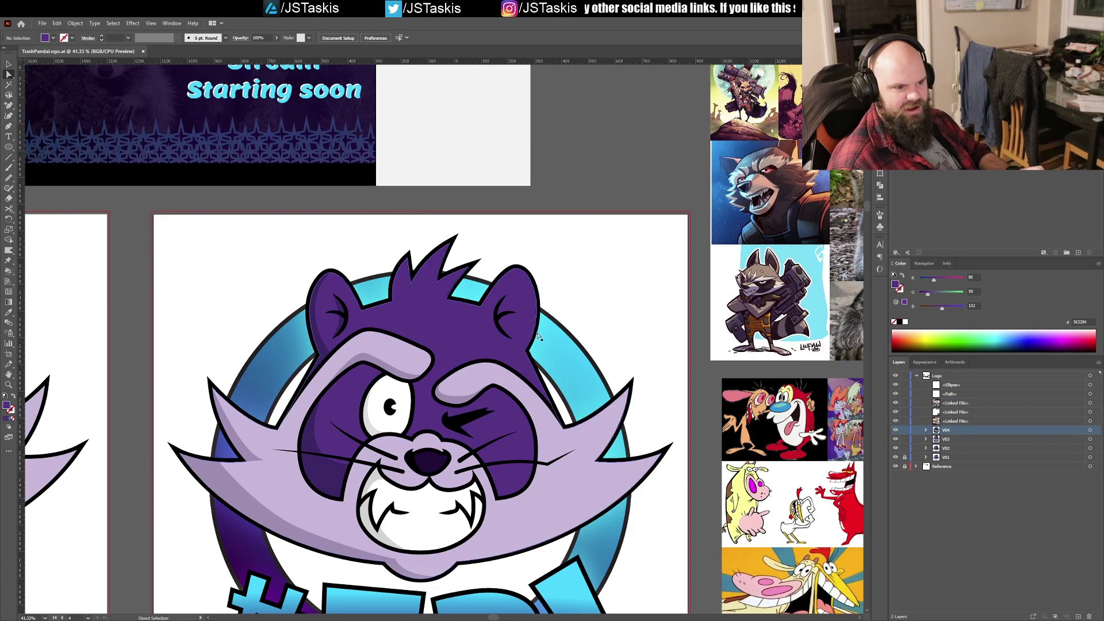
scroll(568, 334, "down", 5)
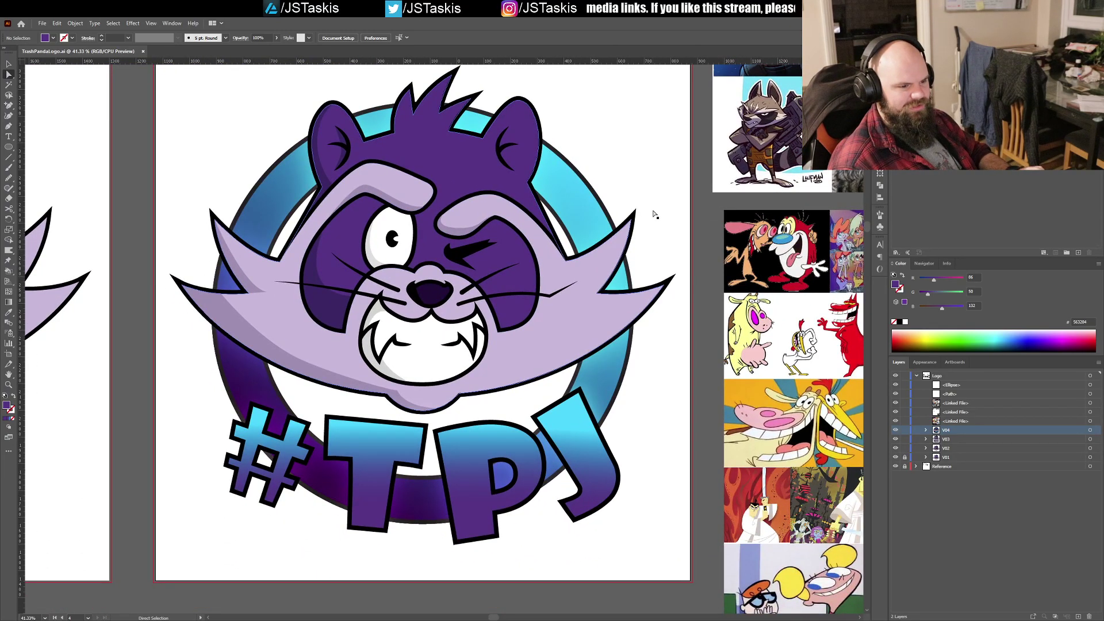
scroll(669, 236, "right", 6)
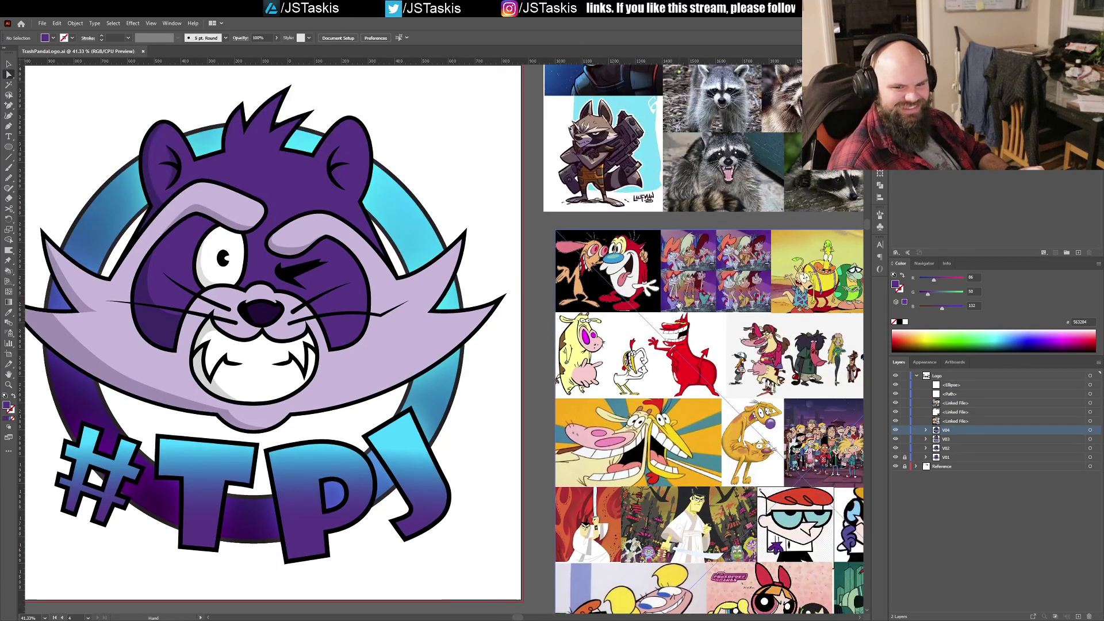
left_click_drag(515, 350, 448, 438)
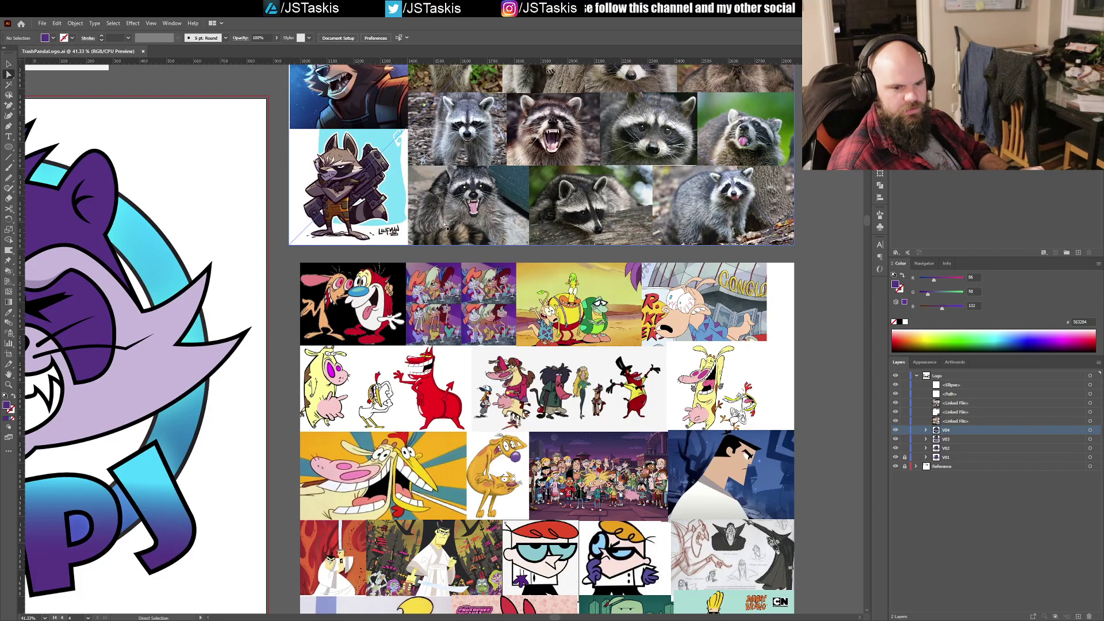
scroll(191, 233, "left", 5)
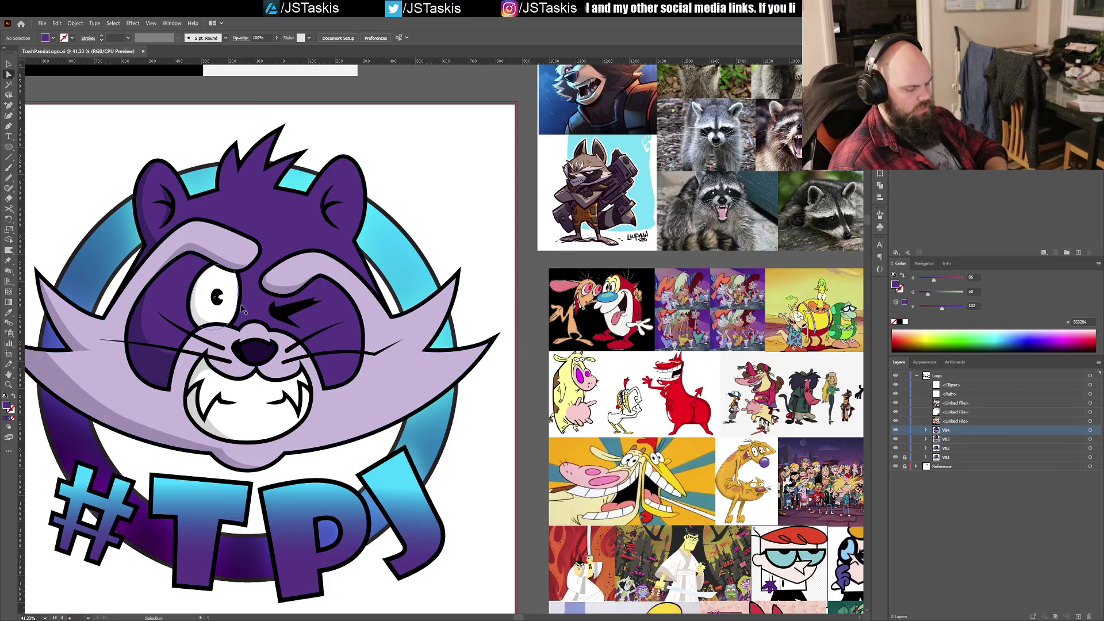
Step: Draw a purple ellipse about 16 by 27 px inside the raccoon's nose and tilt it counterclockwise
key("ctrl+plus")
key("ctrl+plus")
key("ctrl+plus")
key("ctrl+plus")
key("ctrl+plus")
scroll(241, 309, "left", 10)
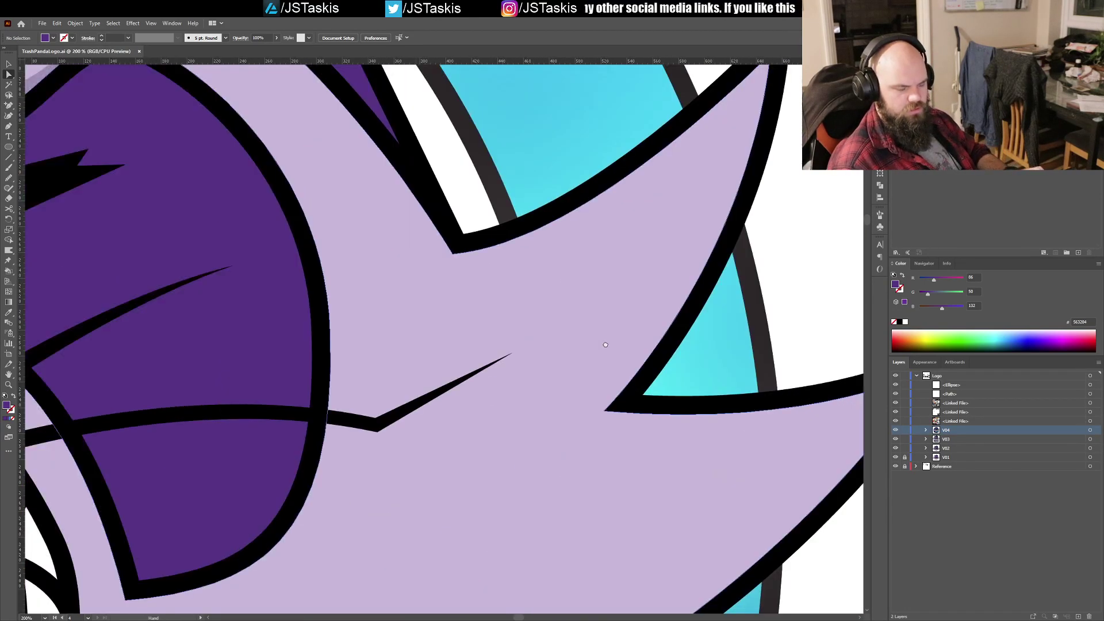
key("l")
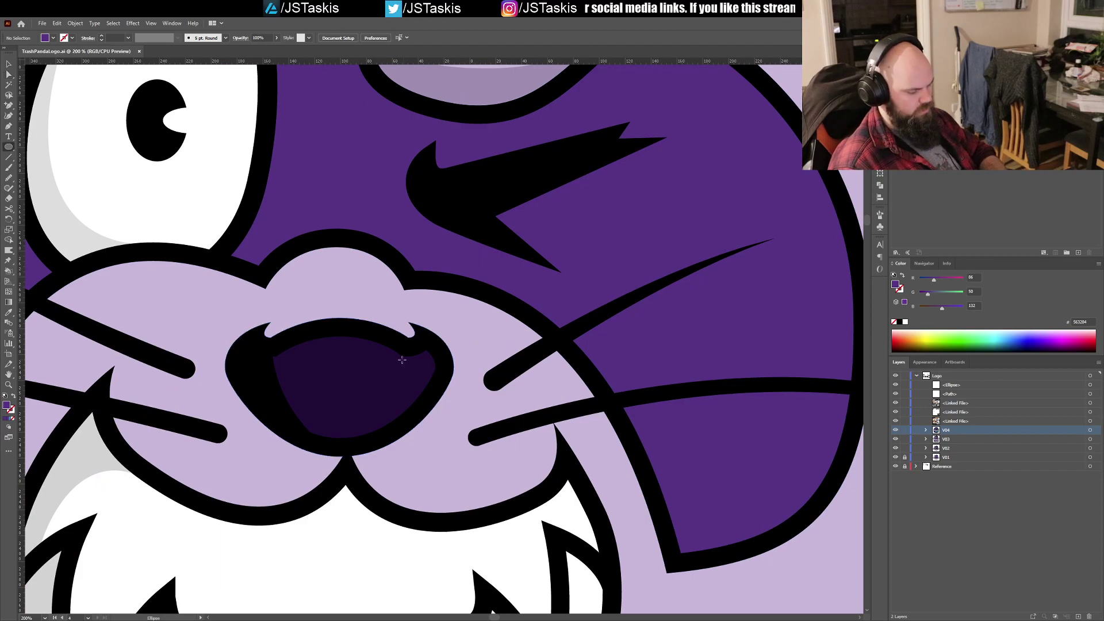
left_click_drag(381, 367, 401, 400)
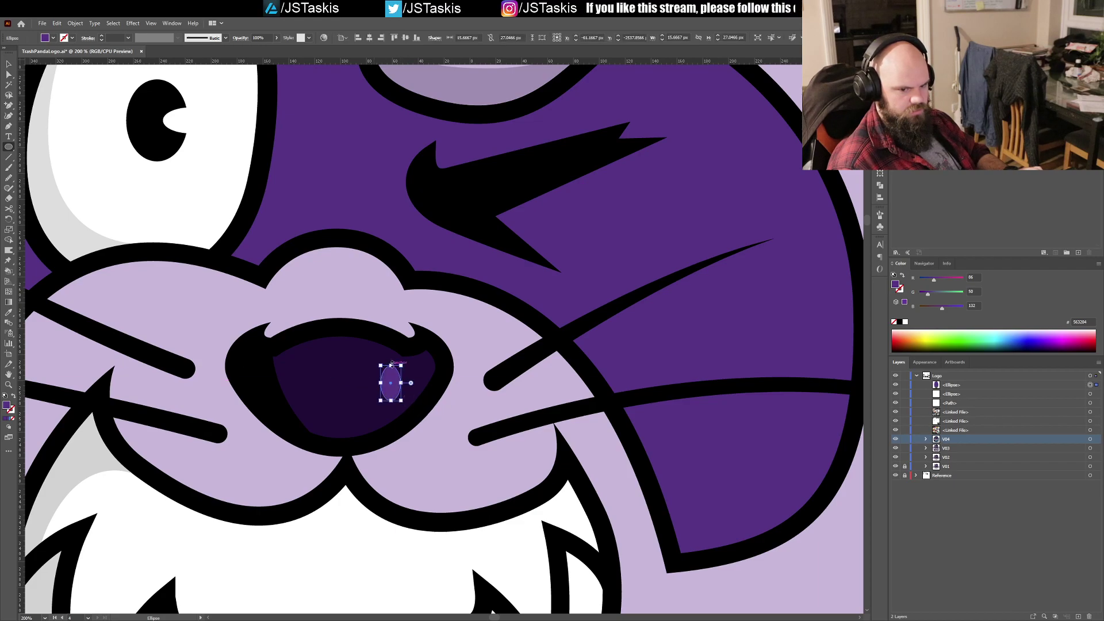
left_click_drag(405, 362, 398, 359)
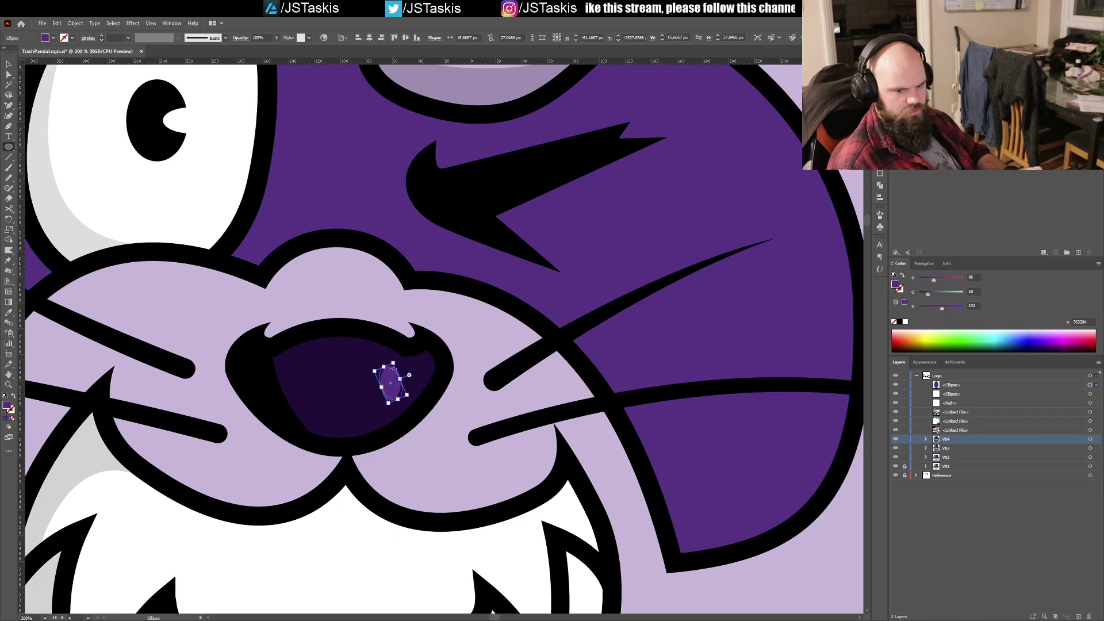
Step: Move the ellipse higher in the nose, tilt it slightly more, and recolour it light purple as a highlight
key("v")
left_click_drag(398, 391, 405, 387)
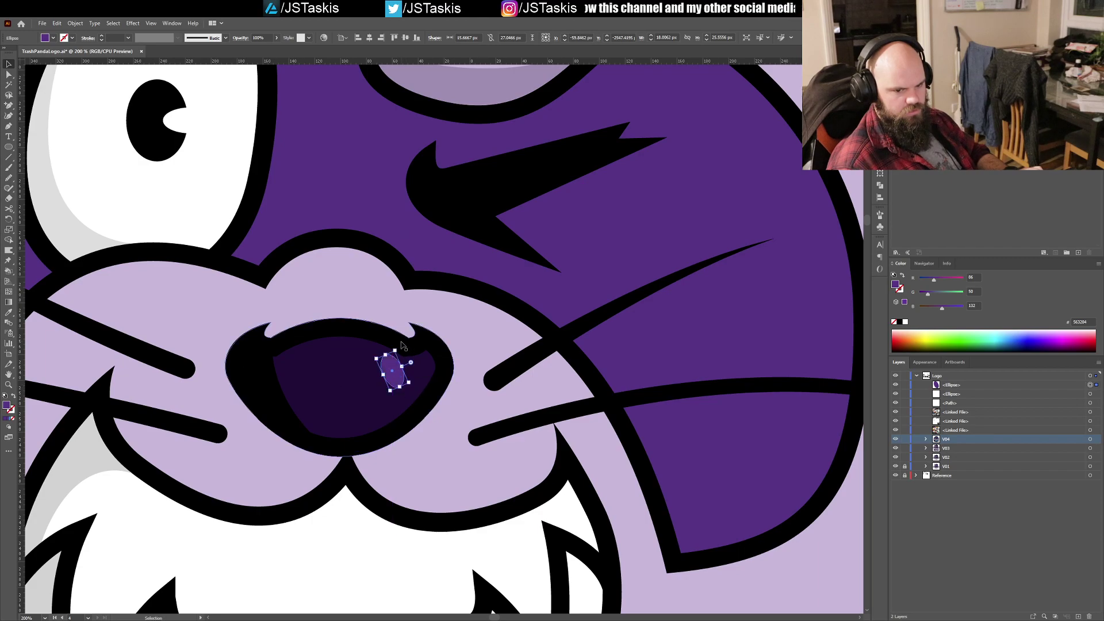
left_click_drag(398, 348, 393, 349)
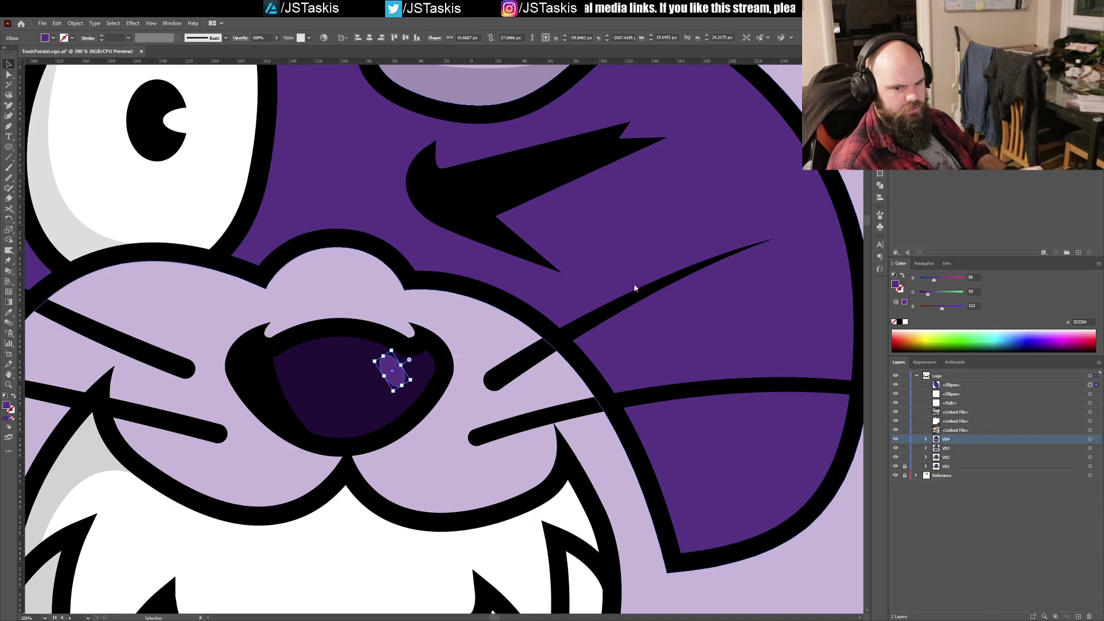
key("ctrl+z")
key("ctrl+shift+a")
key("ctrl+0")
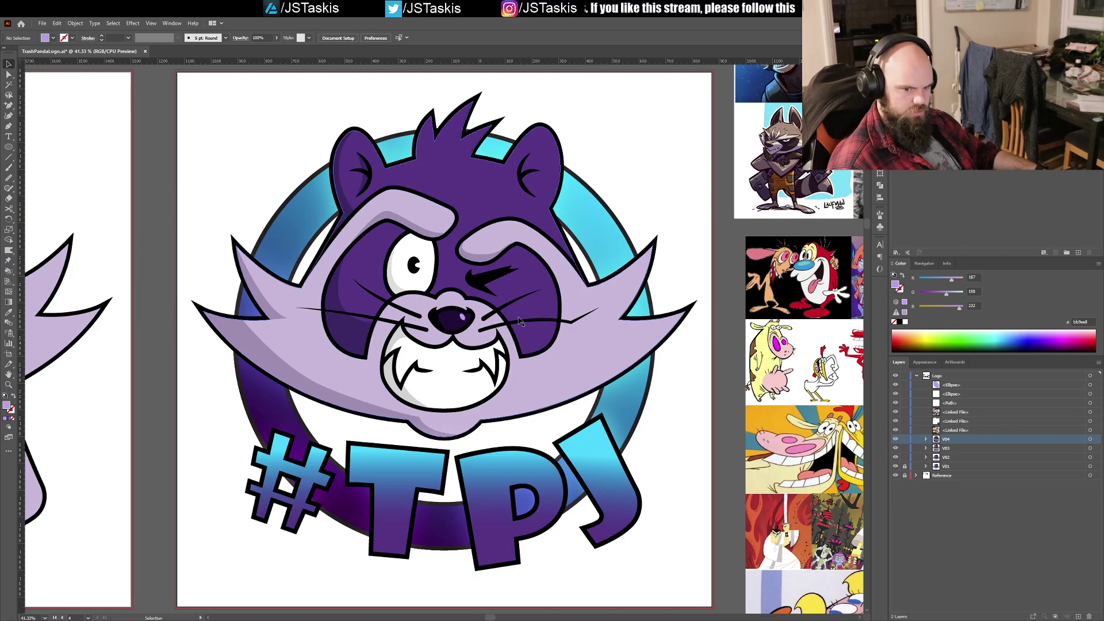
Step: Nudge the light purple highlight slightly up towards the nose's middle, deselect it, and select the head shape
left_click_drag(464, 319, 460, 315)
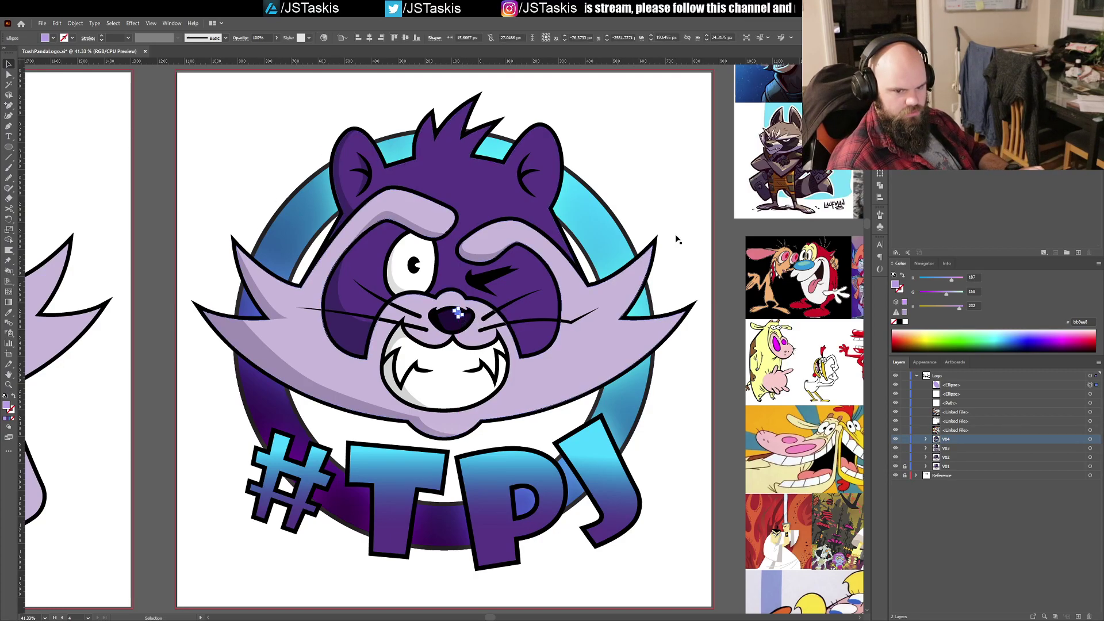
left_click(741, 235)
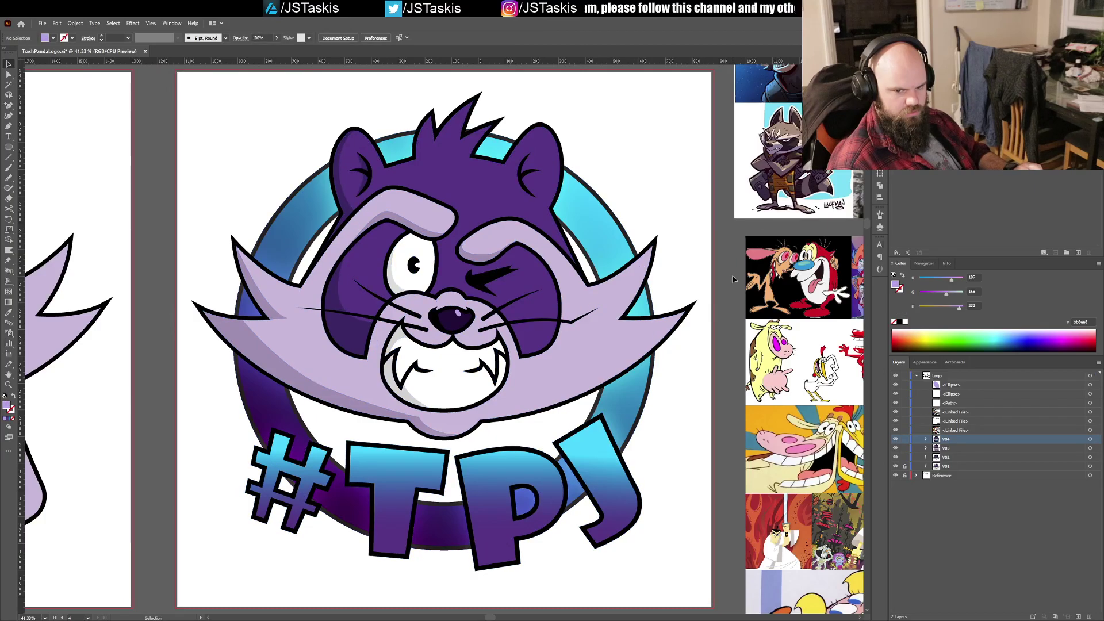
key("a")
left_click(522, 329)
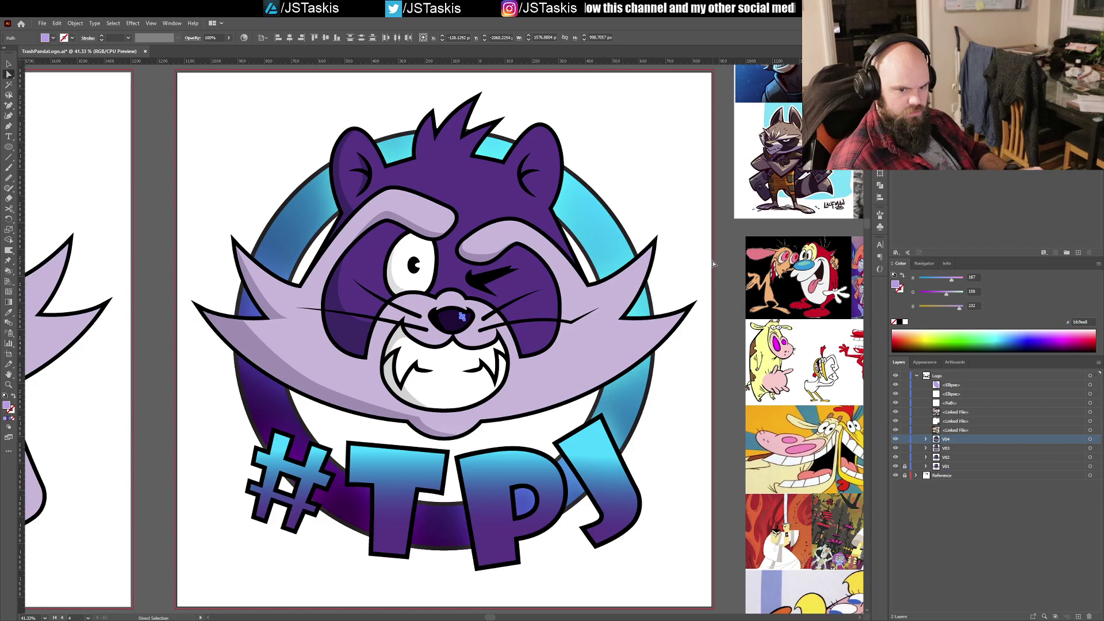
left_click(492, 333)
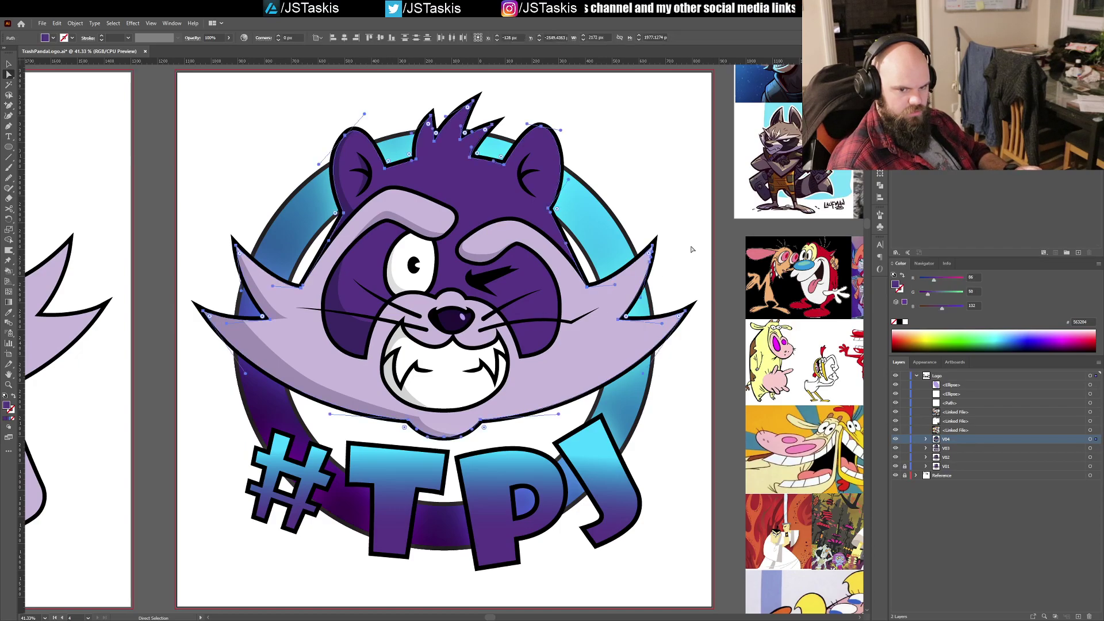
Step: Recolour the nose highlight ellipse pure white to match the highlight in the open eye
left_click_drag(463, 320, 466, 318)
left_click(697, 211)
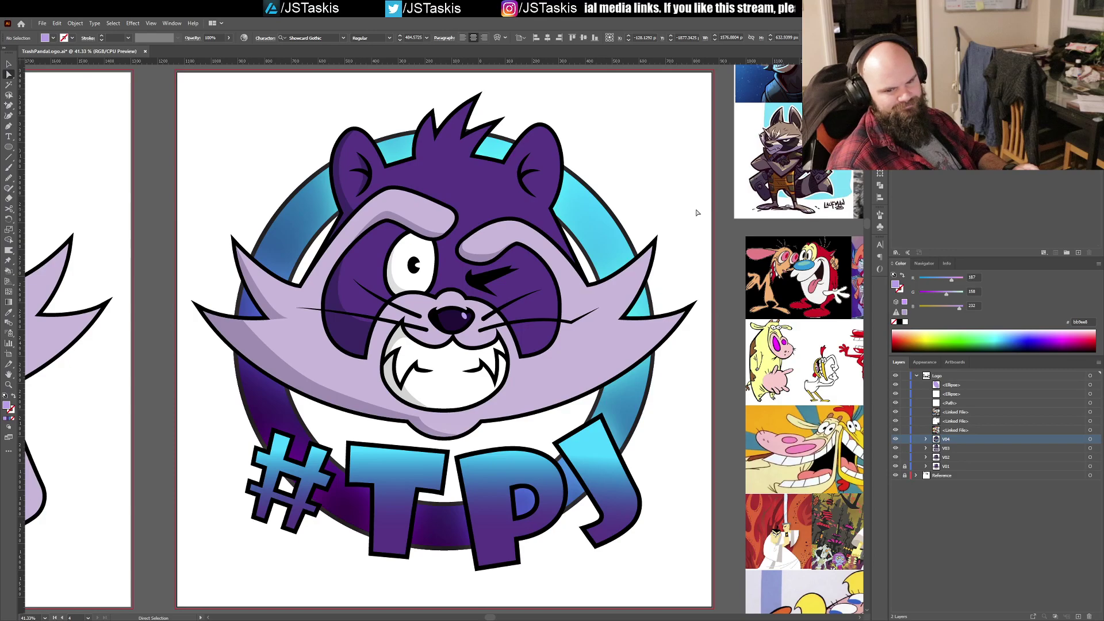
left_click(466, 320)
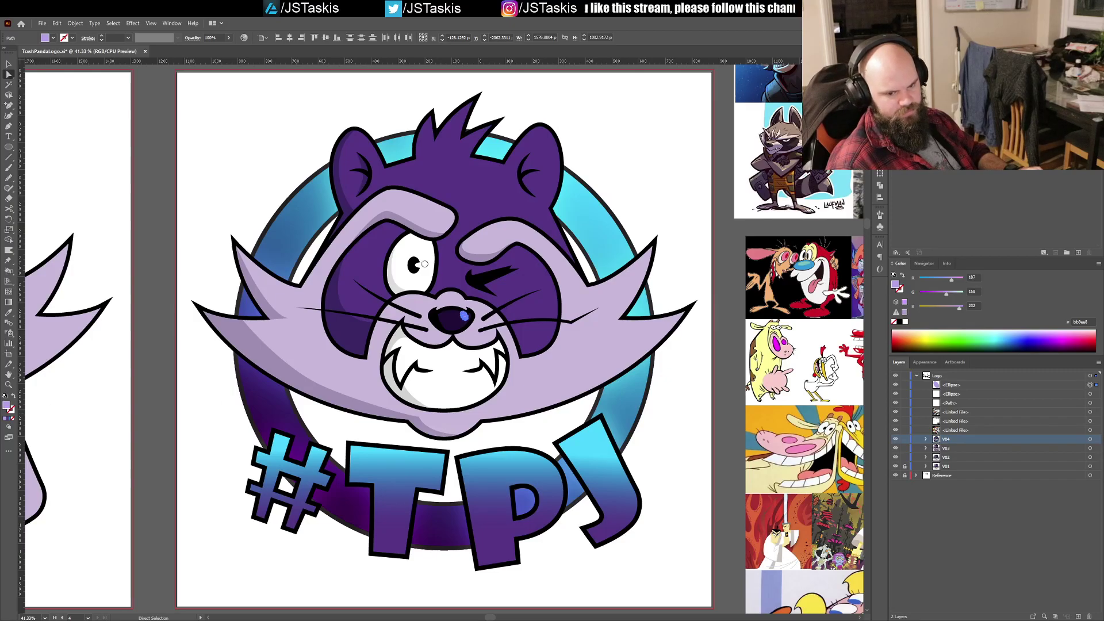
left_click(684, 222)
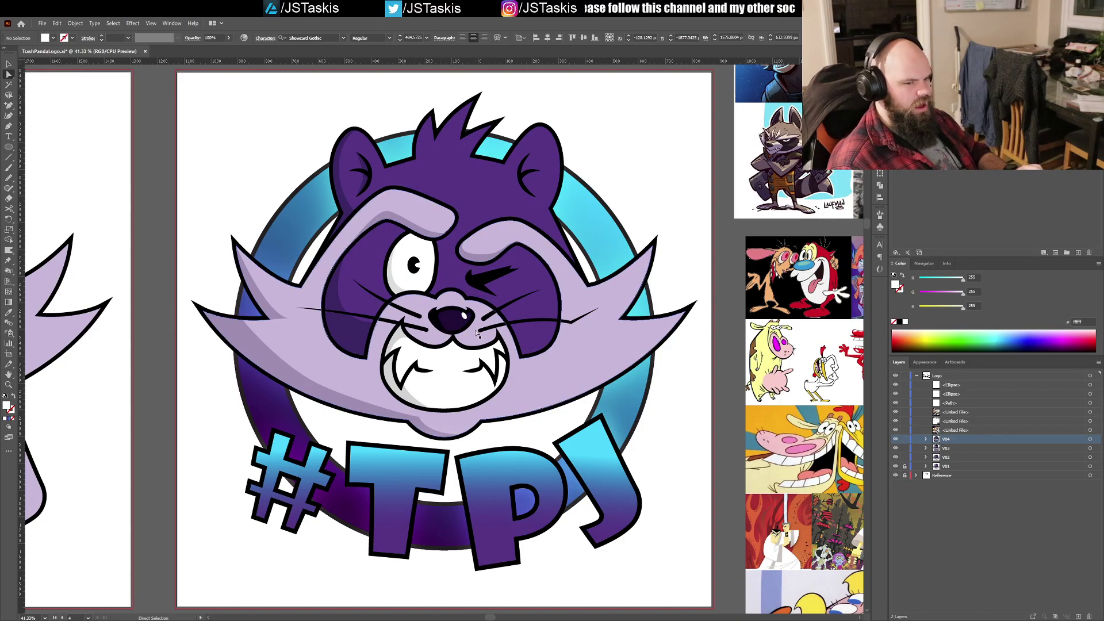
Step: Adjust the position of the white highlight inside the dark purple part of the nose, and deselect it
key("z")
left_click_drag(397, 280, 555, 369)
left_click(380, 299)
left_click_drag(380, 298, 393, 303)
left_click(386, 301)
left_click(384, 301)
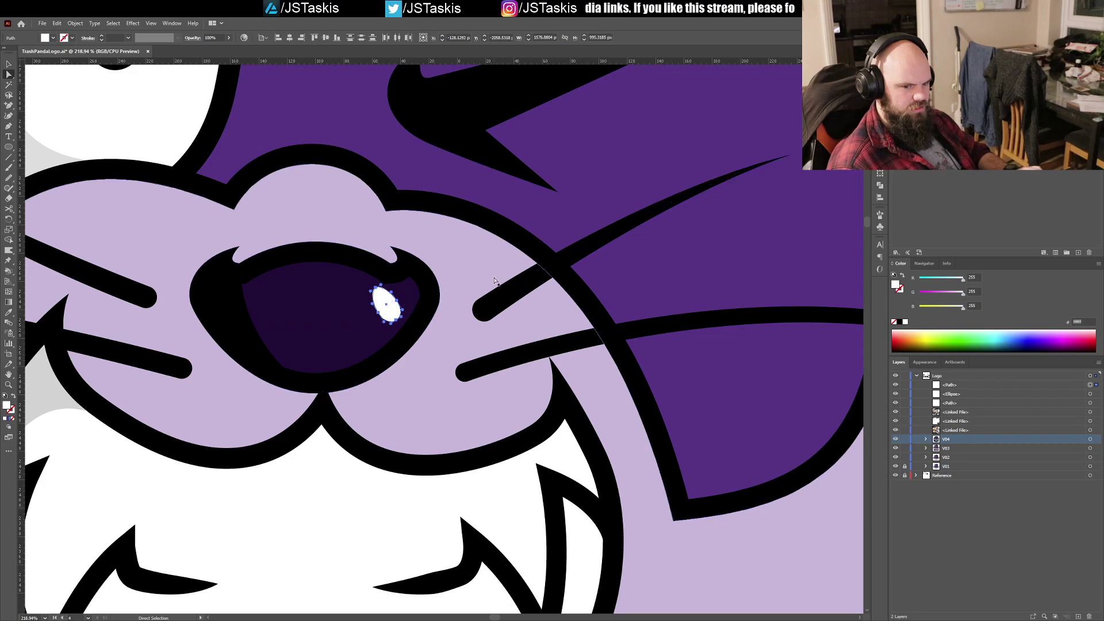
key("ctrl+0")
left_click(653, 160)
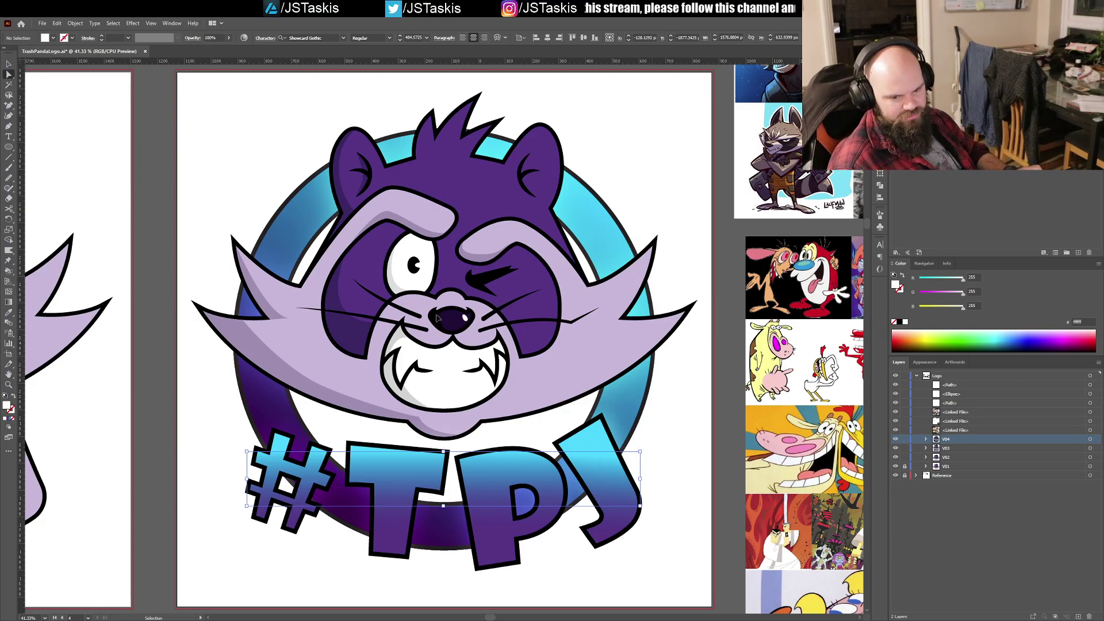
Step: Shift the white nose highlight slightly further from the nose's outer edge, and save the logo file
key("ctrl+s")
left_click(421, 291, "ctrl")
left_click_drag(448, 335, 612, 423)
left_click_drag(275, 256, 259, 251)
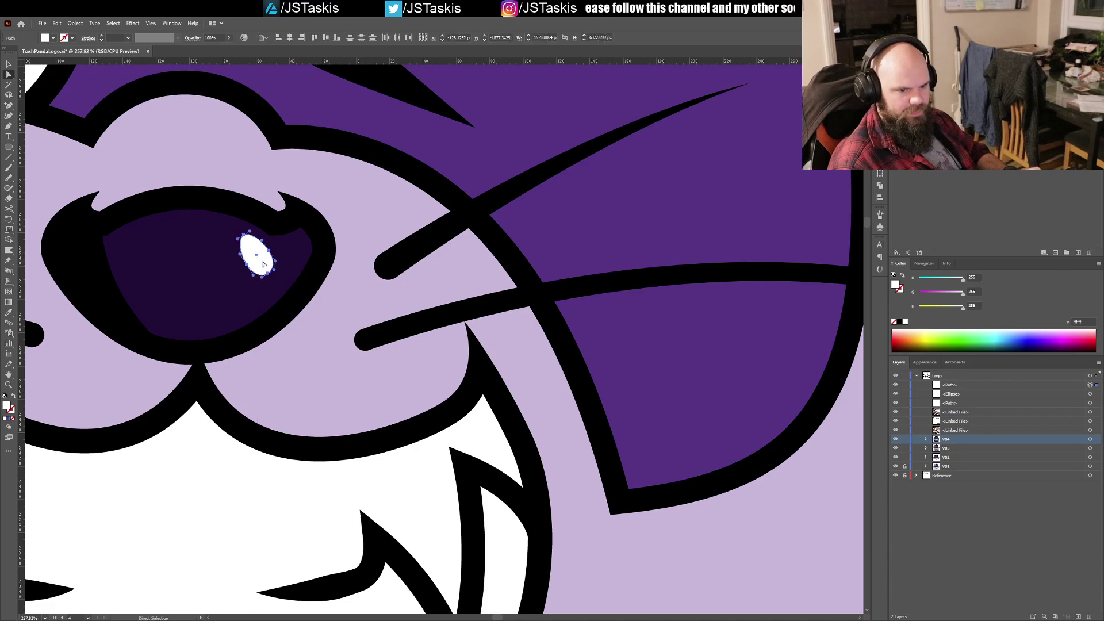
key("ctrl+0")
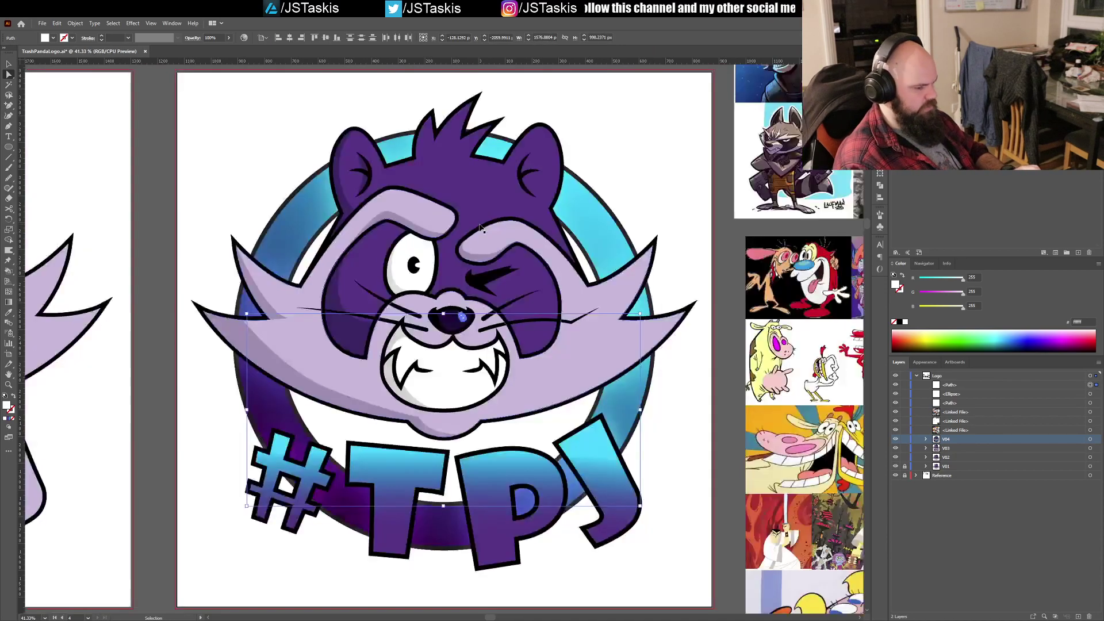
left_click(691, 161)
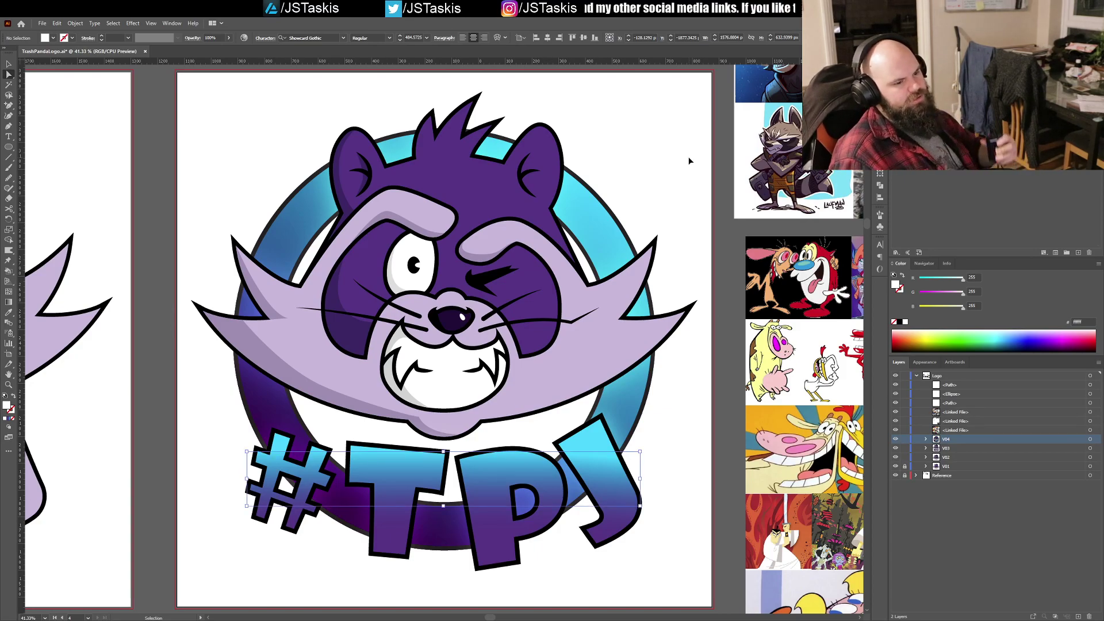
key("ctrl+s")
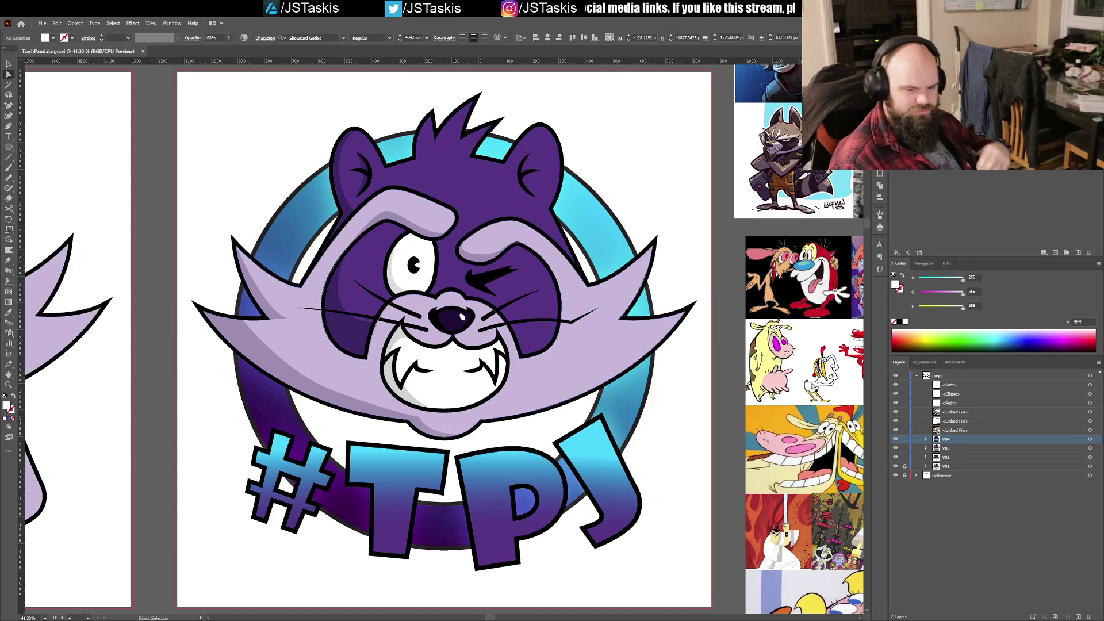
Step: Rename the white nose highlight's path as NoseLighting
left_click(1062, 387)
left_click(1097, 385)
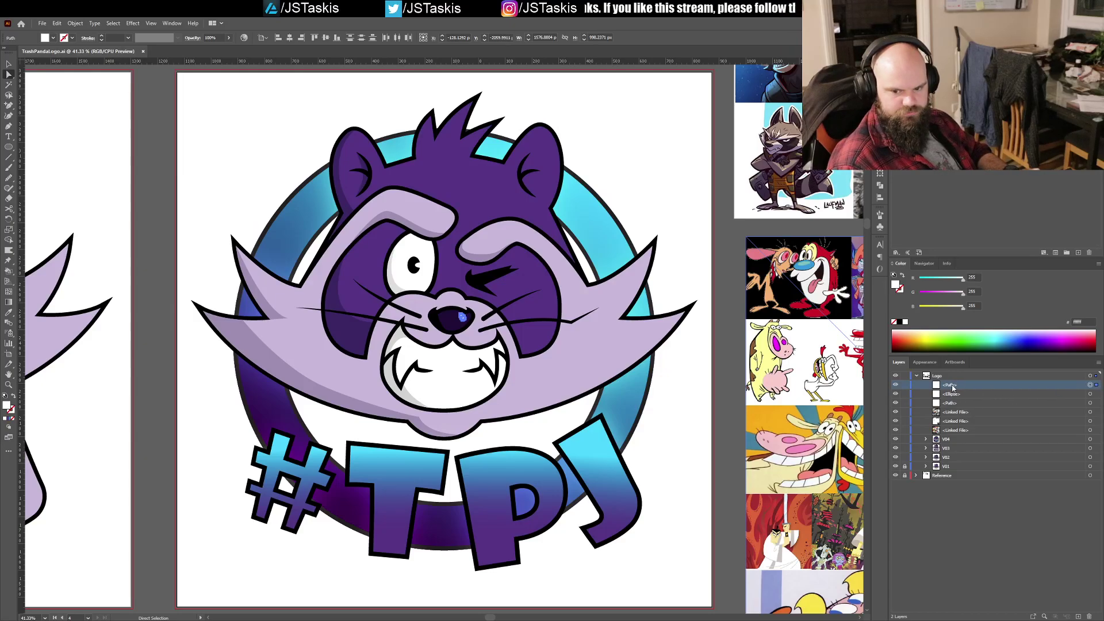
double_click(951, 386)
type("NoseLighting")
key("Return")
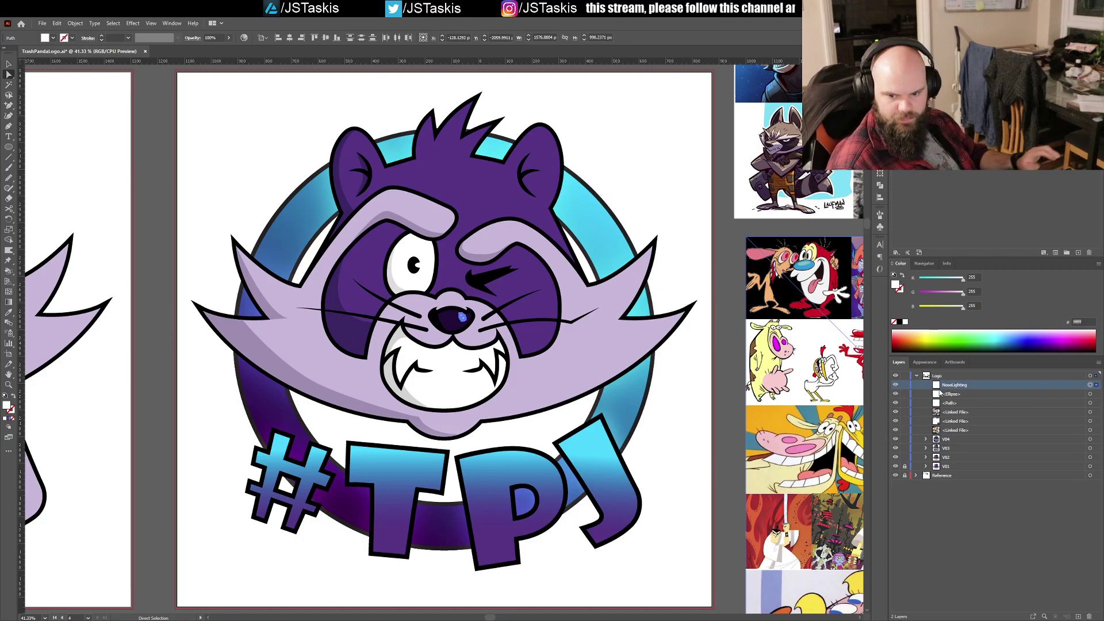
Step: Rename the small white ellipse in the raccoon's open eye as EyeHighlight
left_click(1090, 394)
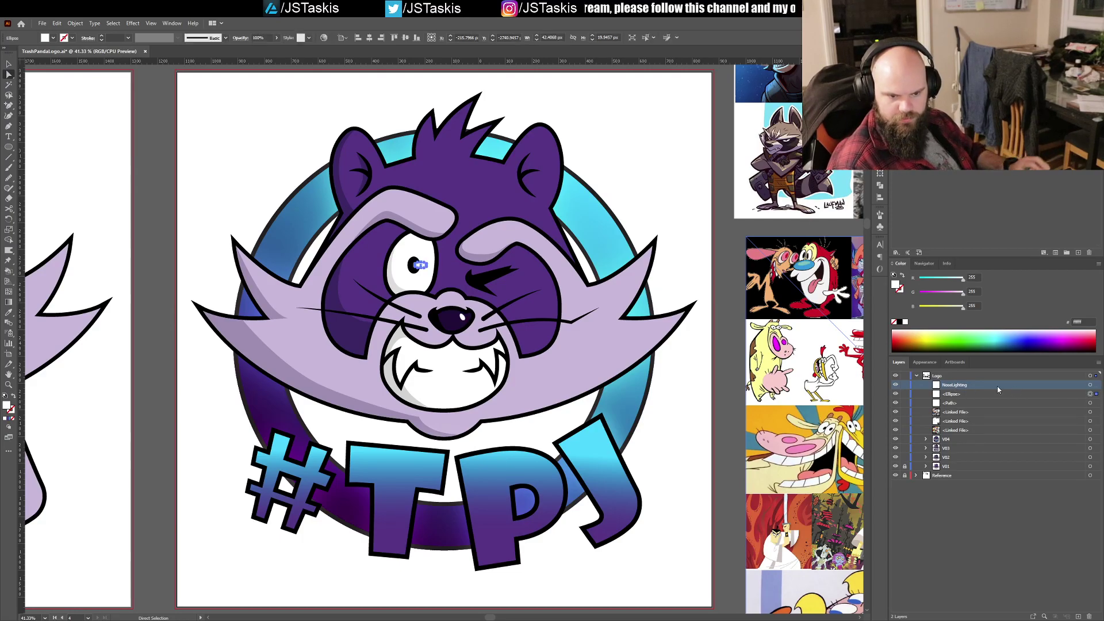
double_click(952, 394)
type("Eye")
key("Return")
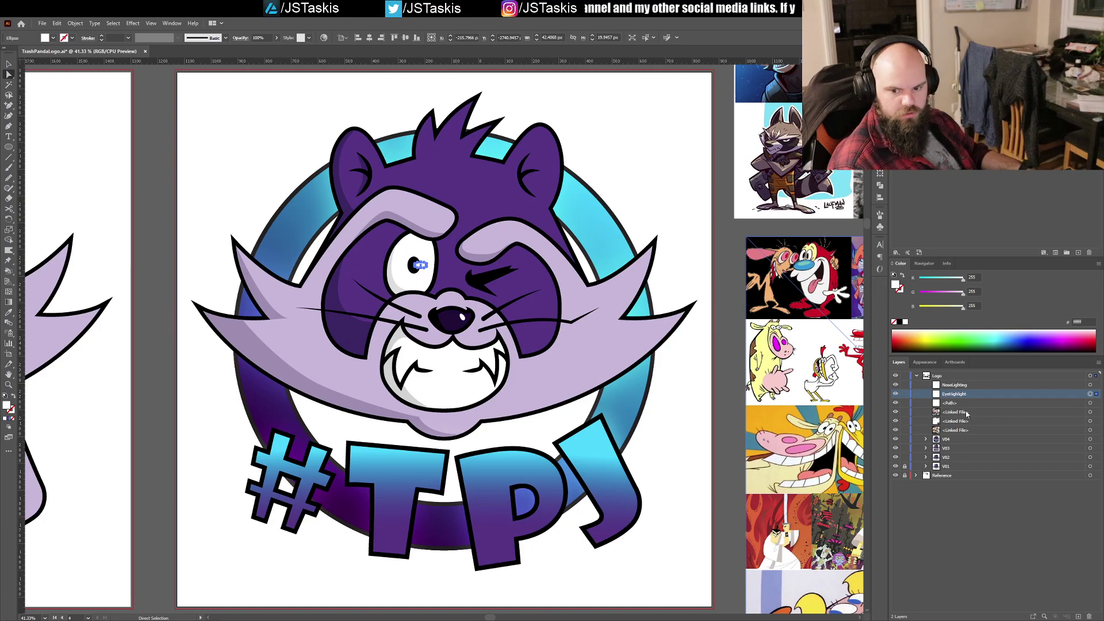
Step: Delete the stray unnamed path on the raccoon's eyebrow
left_click(1024, 405)
left_click(1098, 405)
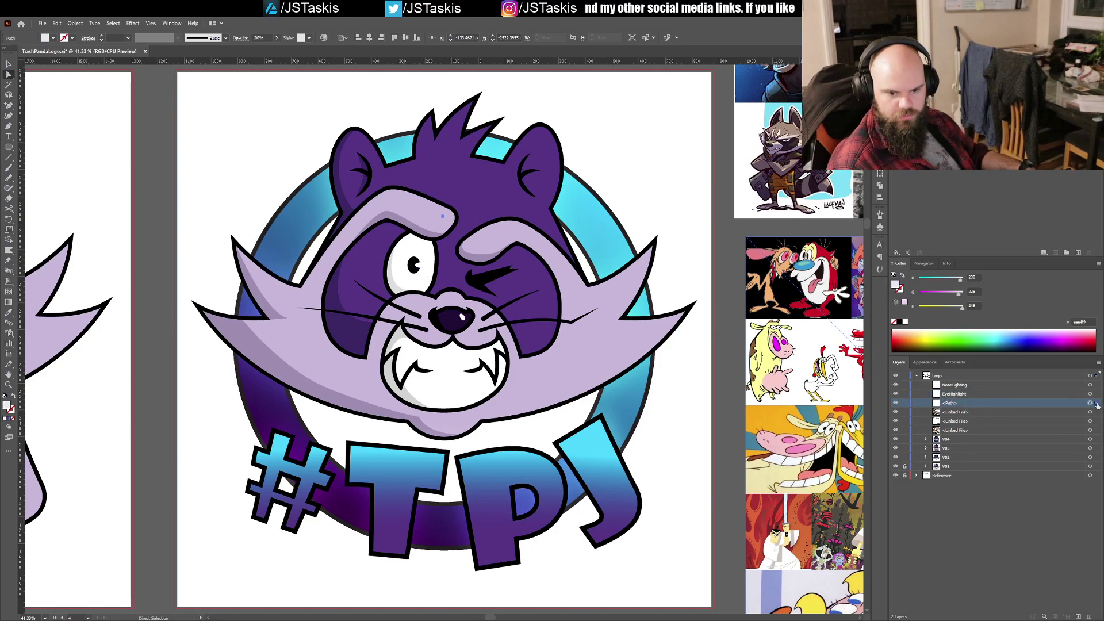
key("Delete")
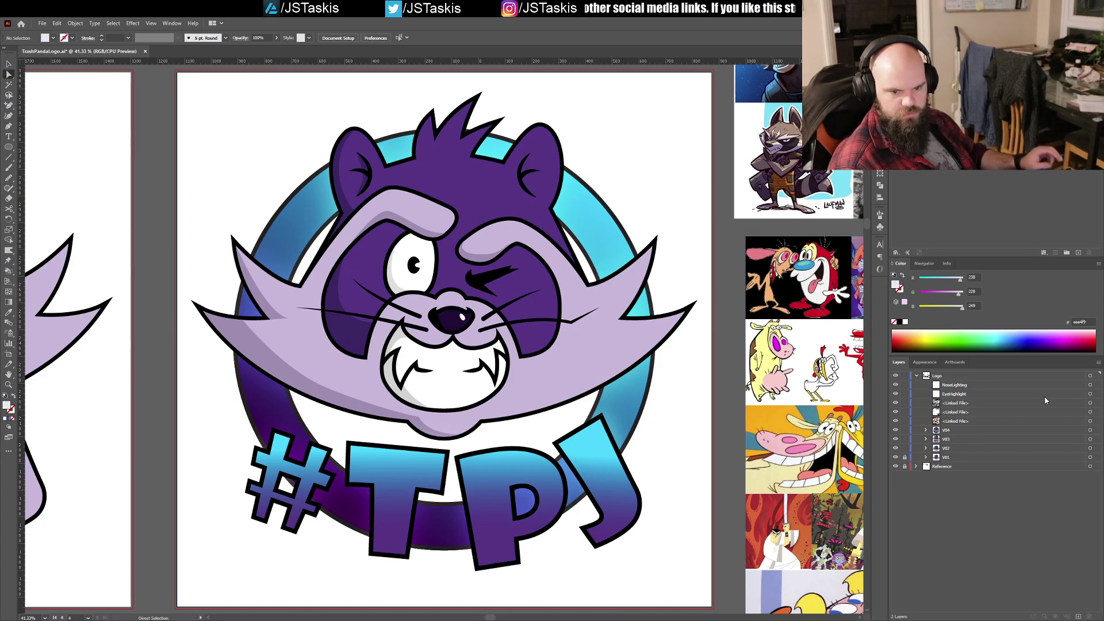
Step: Nest NoseLighting in the Nose group and EyeHighlight in the Eyes group of V04's Head, and save the file
left_click(926, 431)
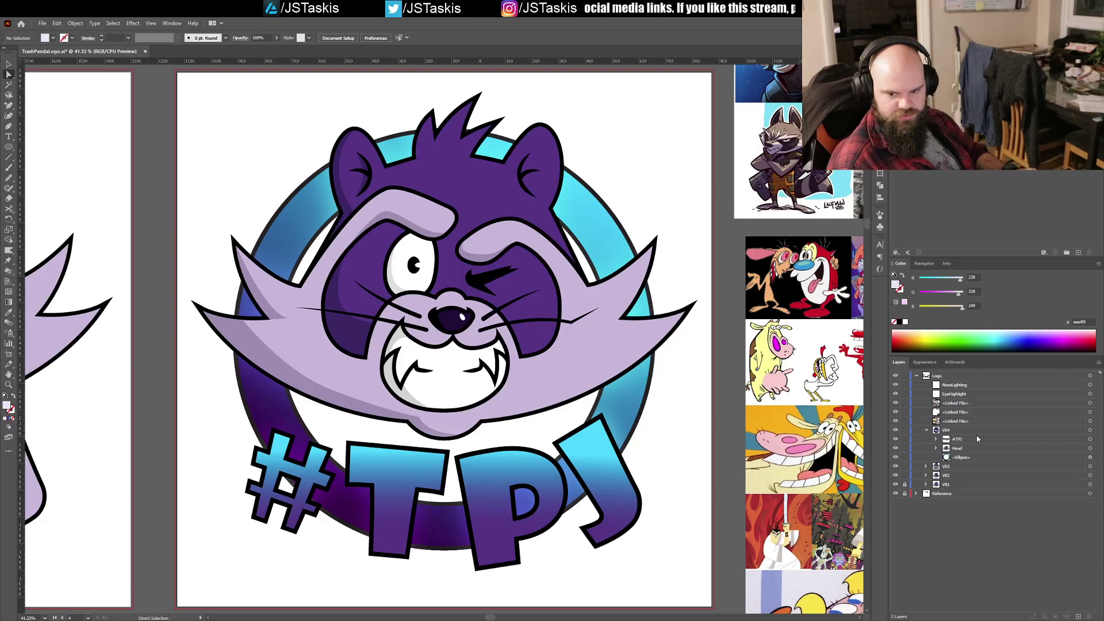
left_click(969, 395)
left_click_drag(955, 388, 966, 469)
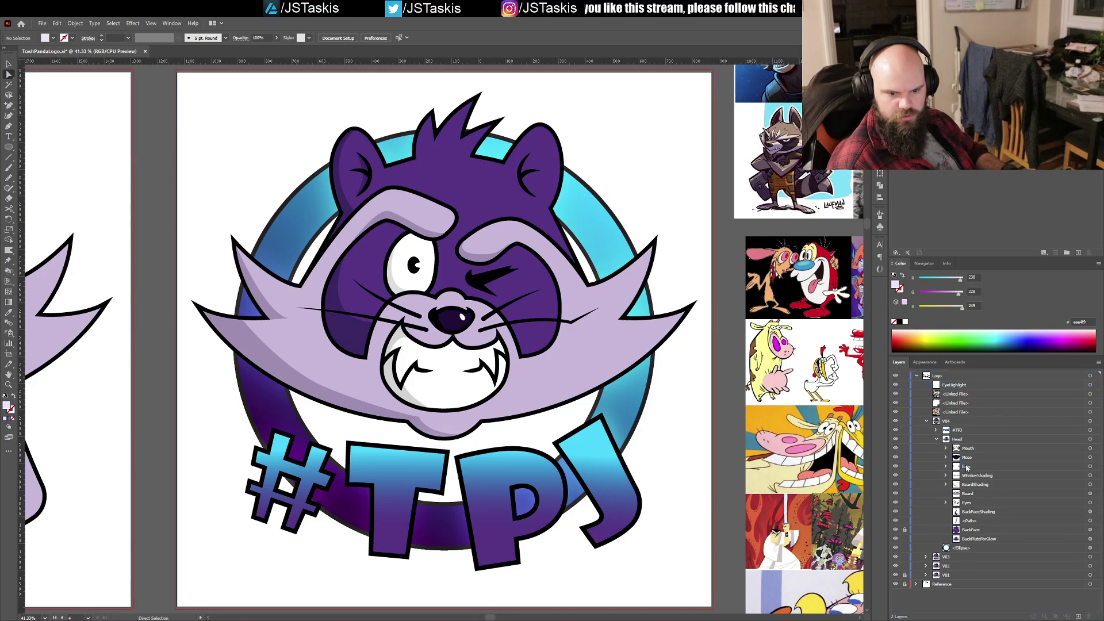
left_click_drag(956, 386, 976, 502)
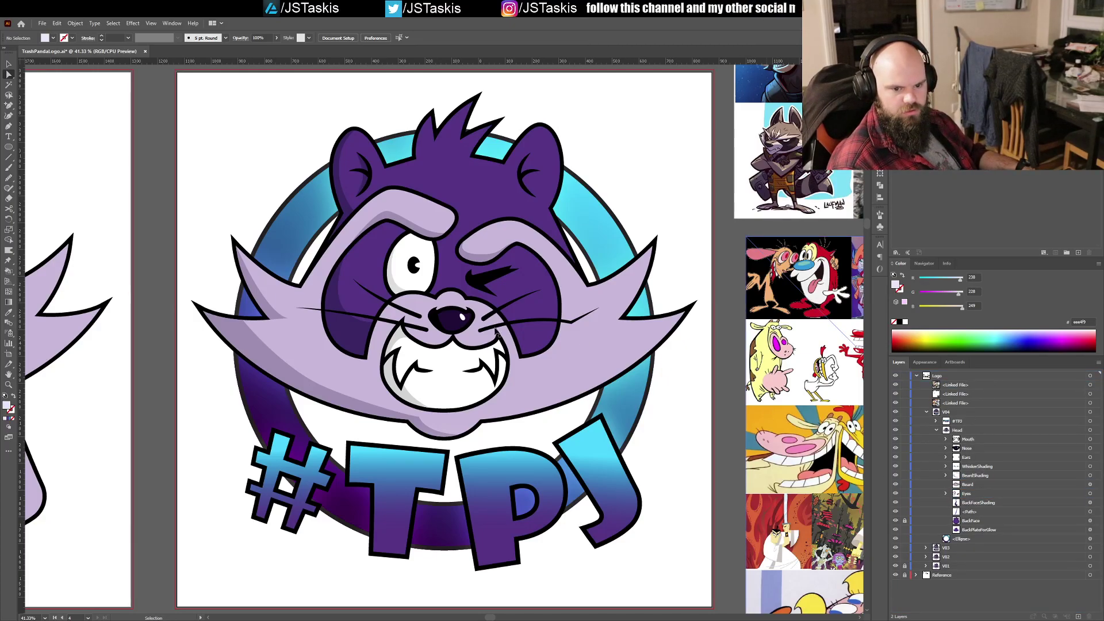
left_click(504, 342)
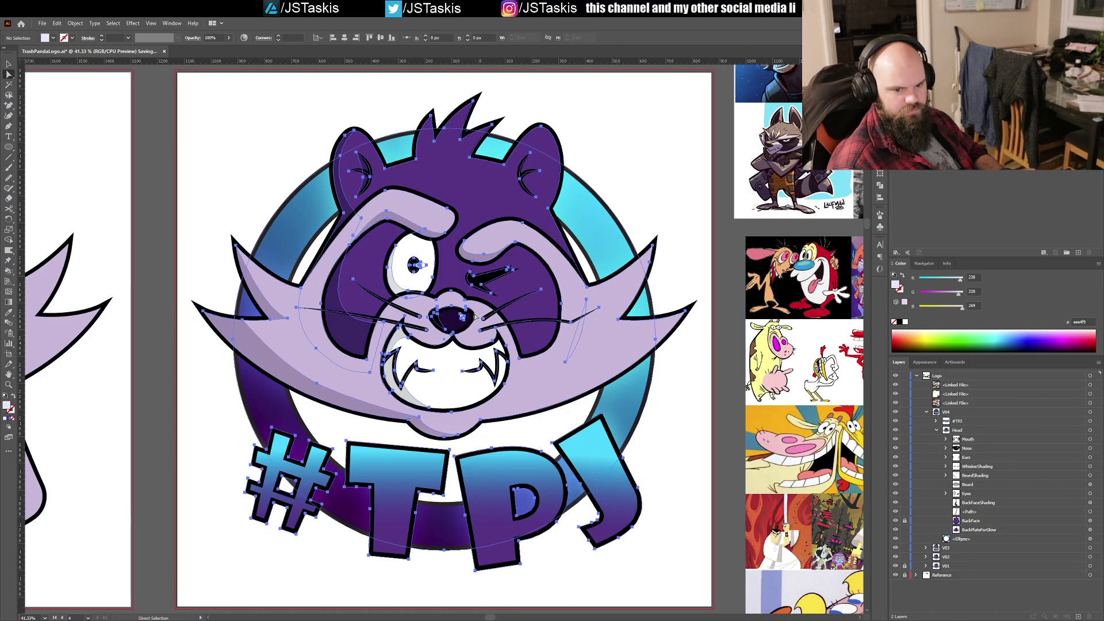
key("ctrl+s")
Step: Move the white nose highlight about 4 px towards the nose's outer edge, and save the file
left_click_drag(504, 343, 483, 372)
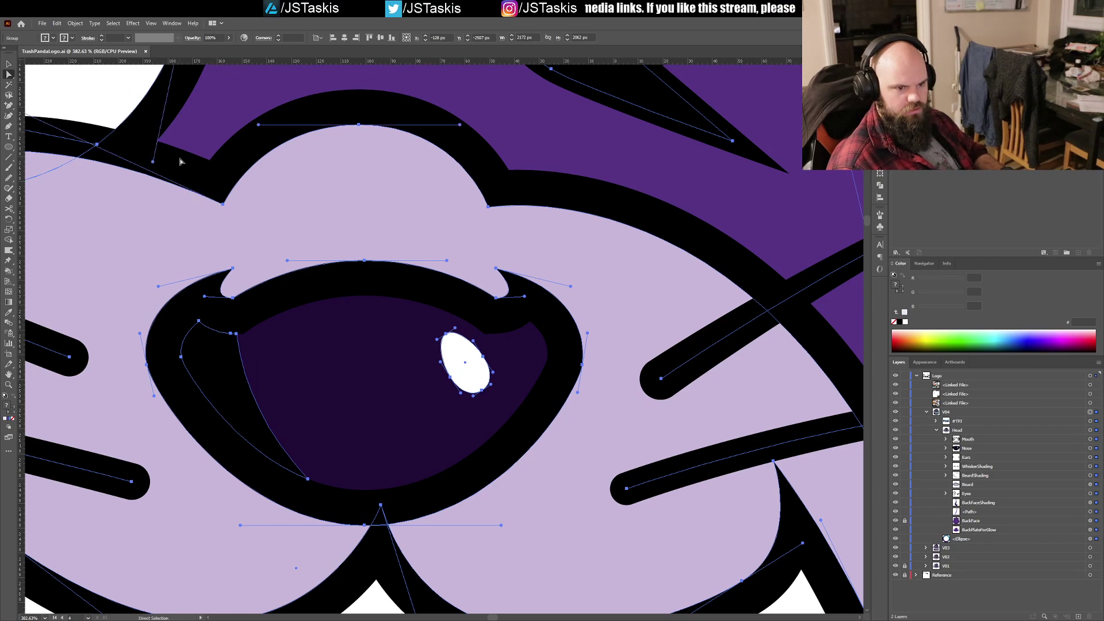
left_click(222, 204)
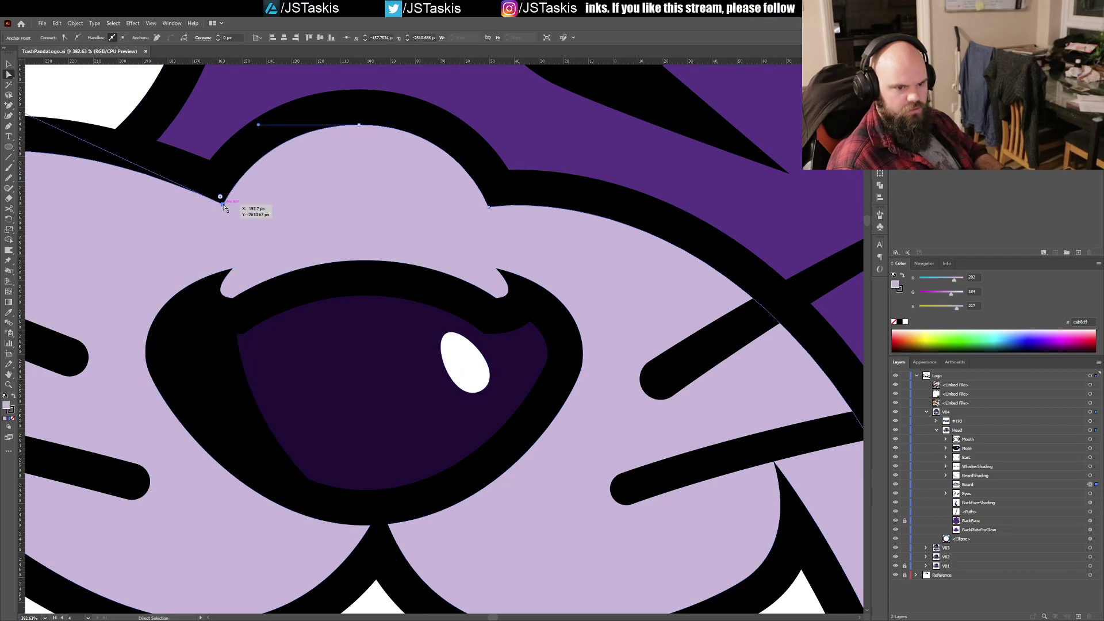
left_click(475, 366)
left_click_drag(477, 375, 488, 377)
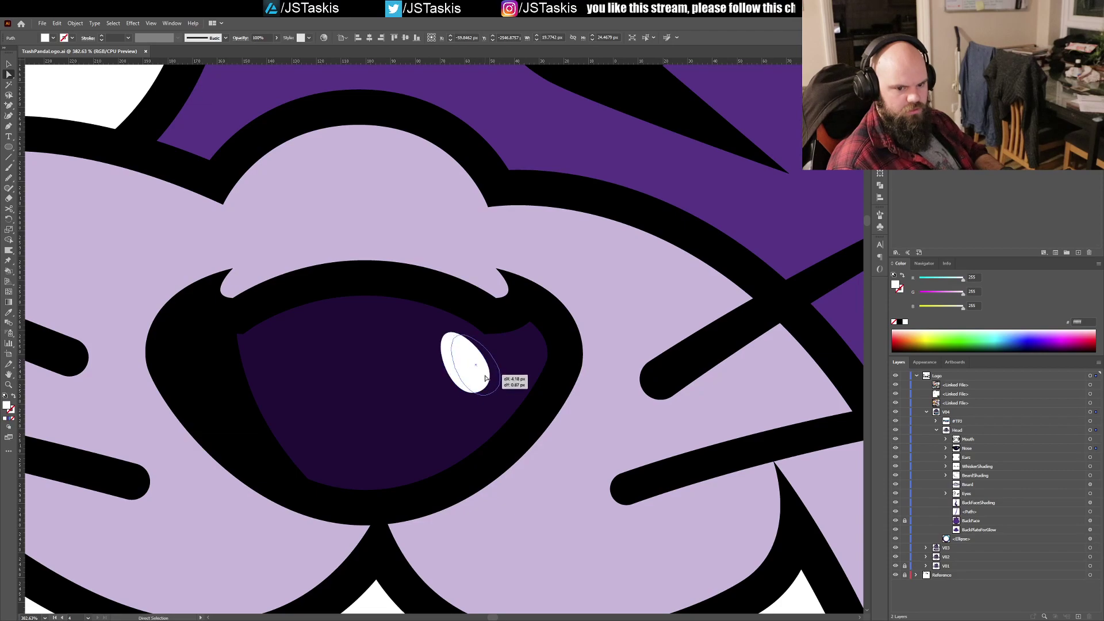
key("ctrl+0")
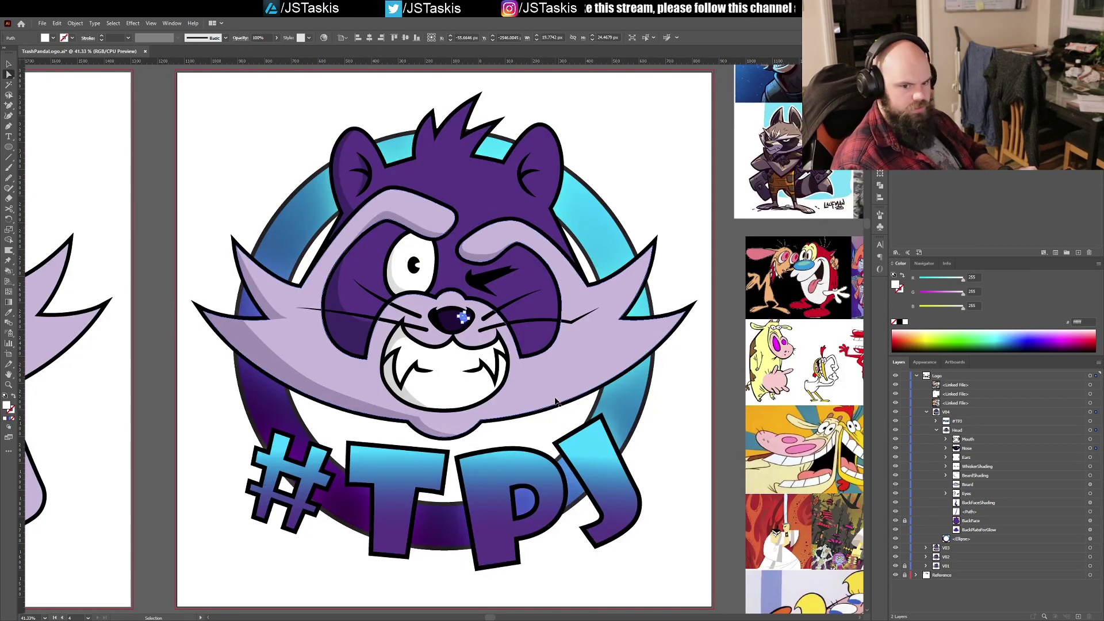
left_click(708, 424)
key("ctrl+s")
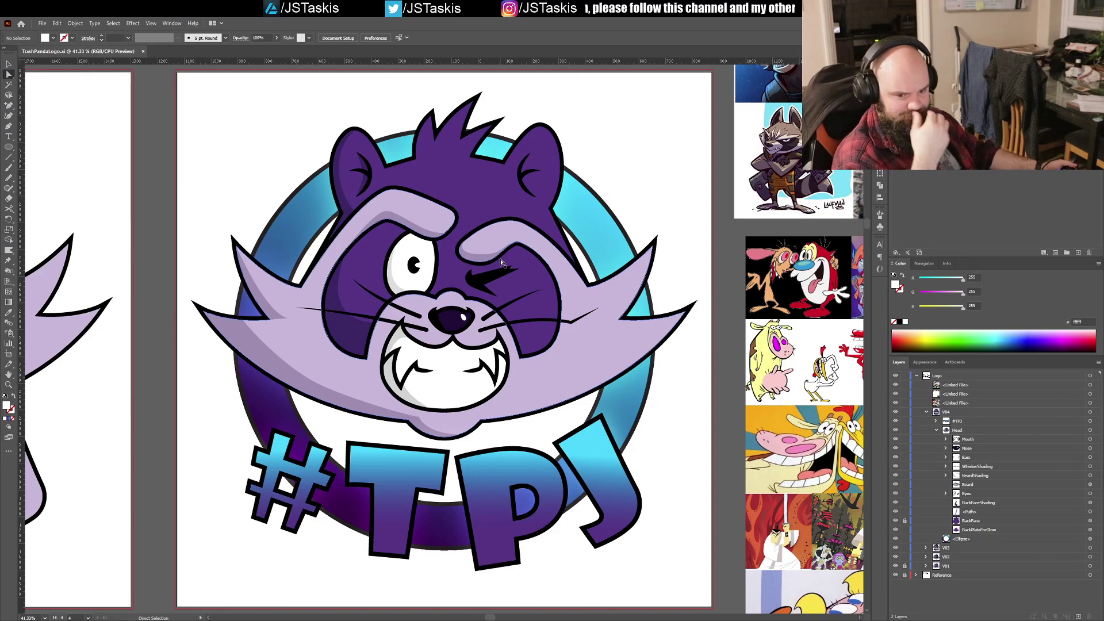
Step: Try the black winking eye higher, against the eyebrow, and undo the move
left_click_drag(491, 280, 488, 272)
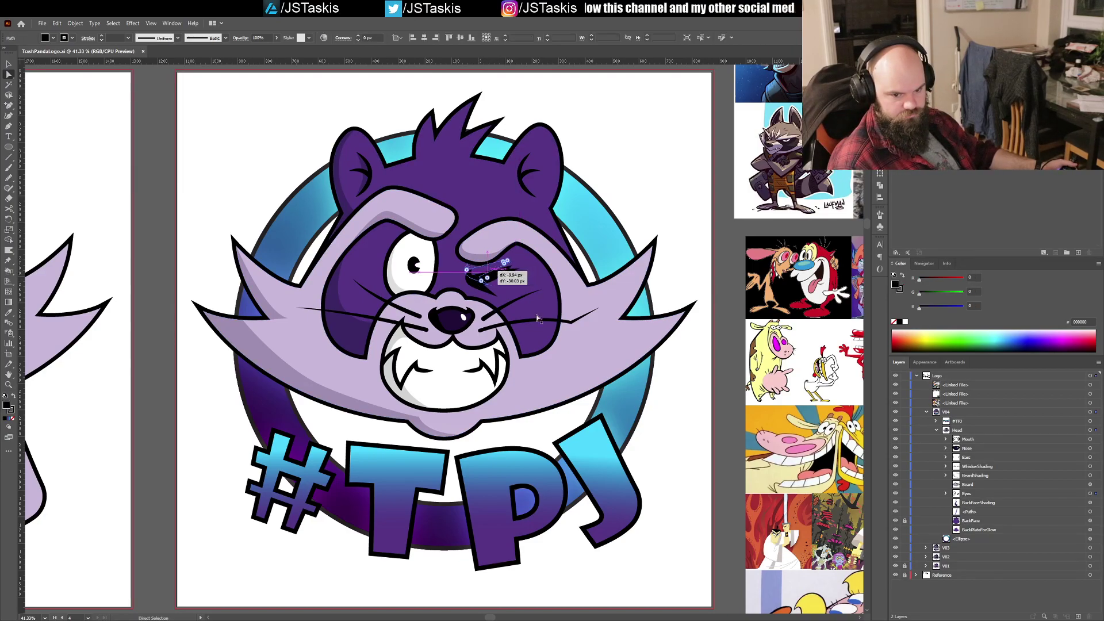
left_click(687, 155)
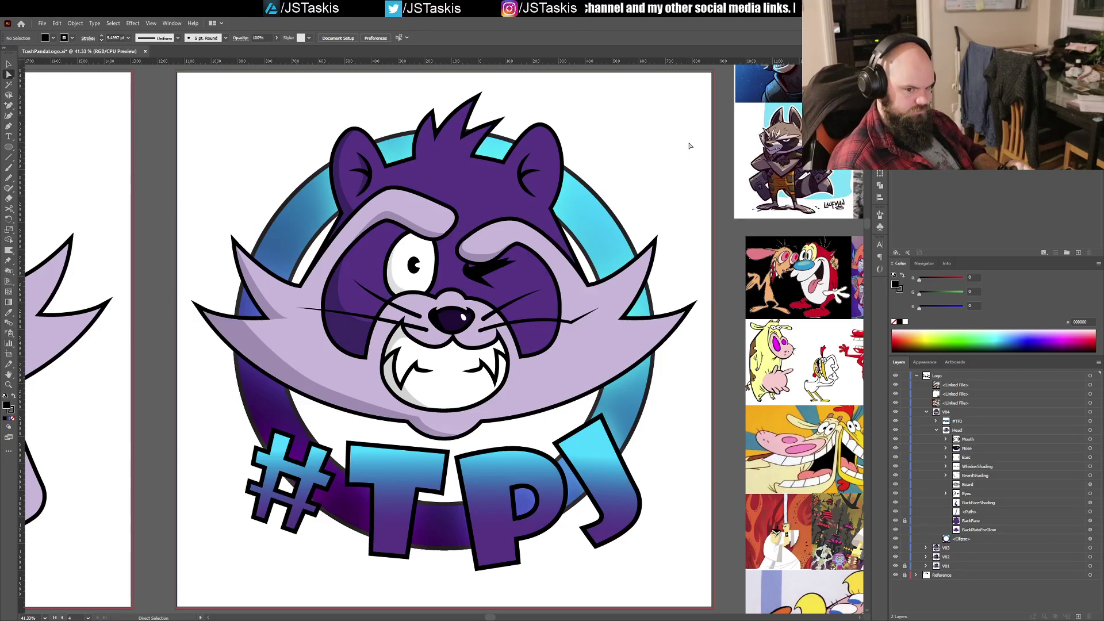
key("ctrl+z")
left_click(665, 165)
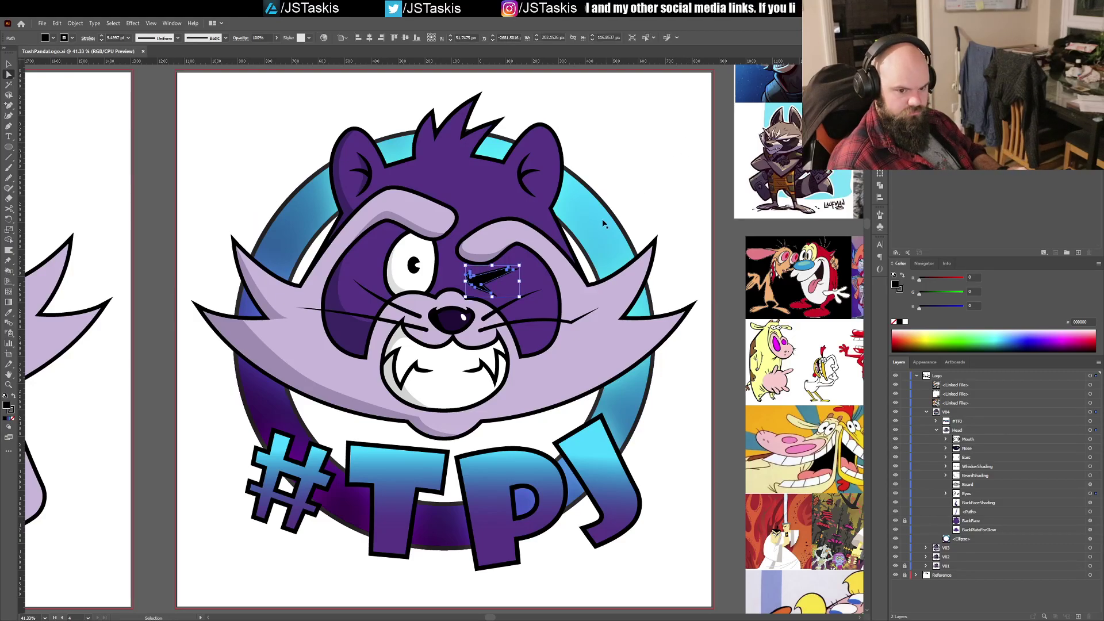
Step: Nudge the black winking eye straight up in small increments towards the eyebrow, and deselect it
left_click(479, 285)
key("Up")
key("Up")
key("Up")
key("Up")
key("Up")
key("Up")
key("Up")
key("Up")
key("Up")
key("Up")
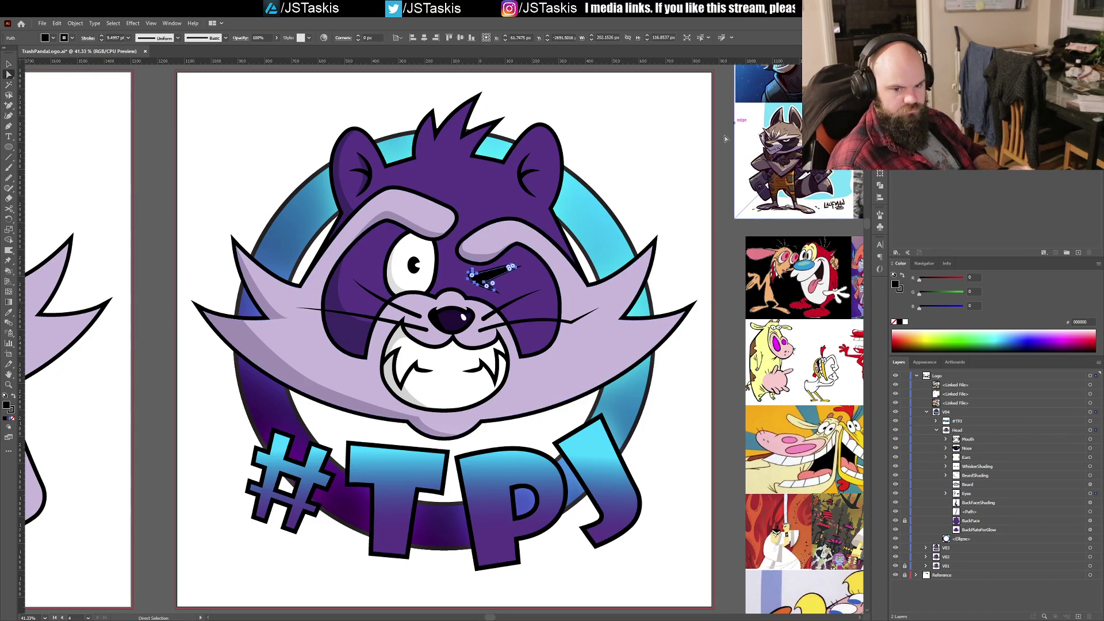
left_click(709, 183)
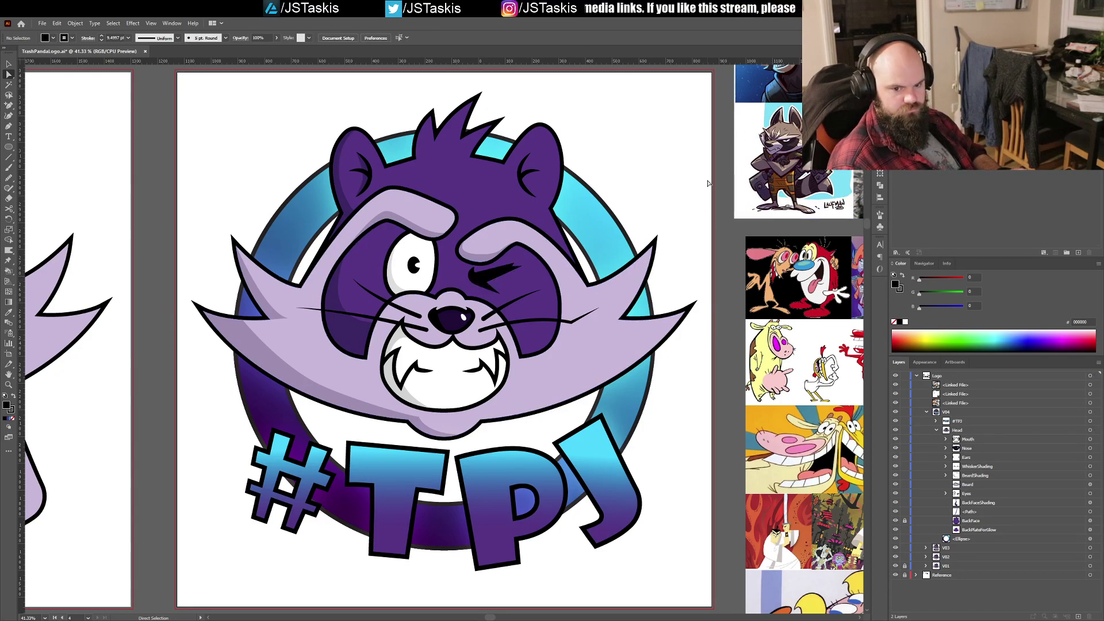
Step: Lower the winking eye below the eyebrow, raise it slightly back up, and save the file
left_click(482, 282)
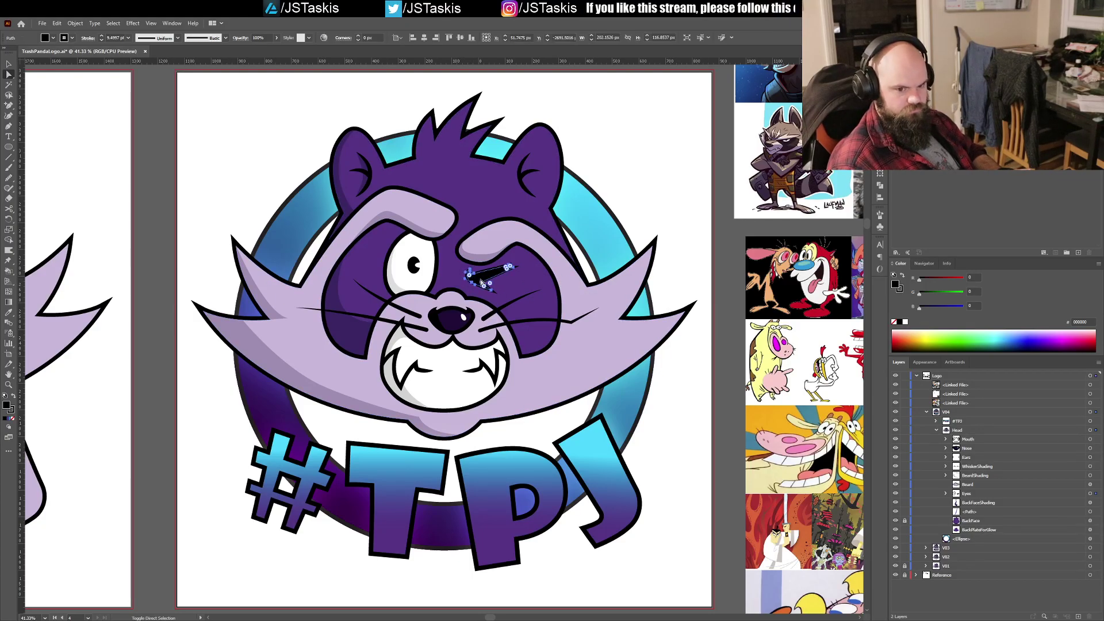
key("shift+Down")
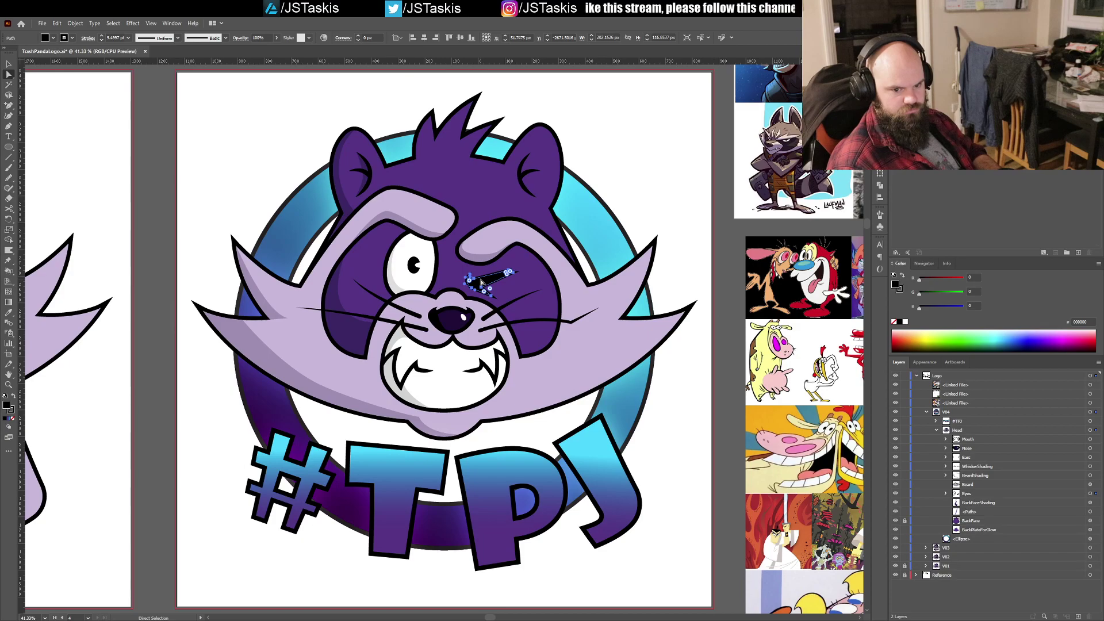
left_click(676, 174)
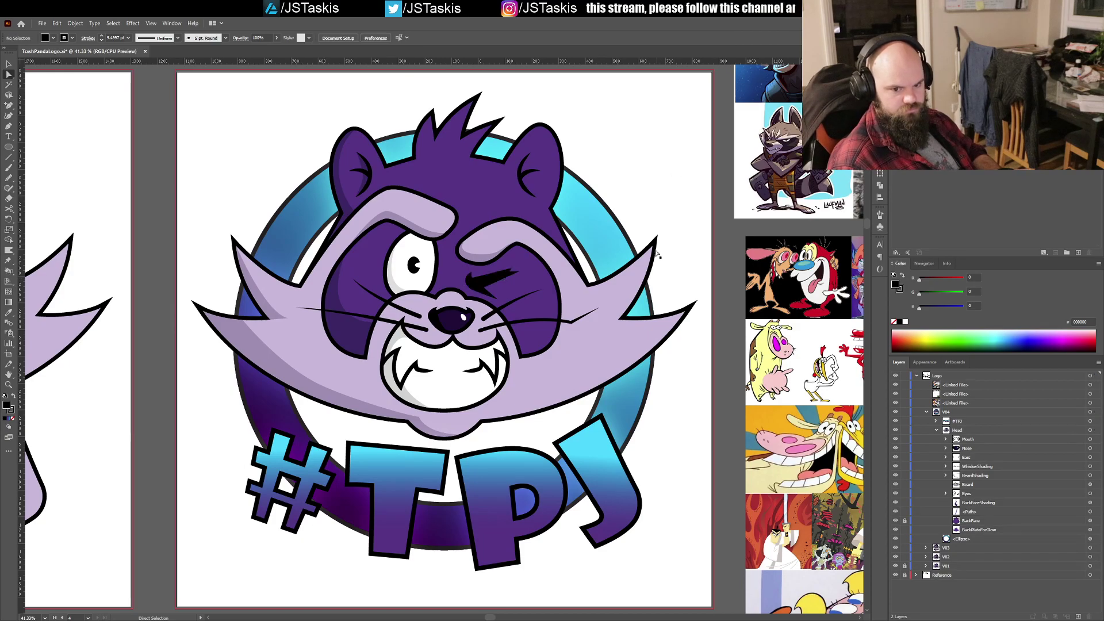
left_click(477, 286)
key("shift+Up")
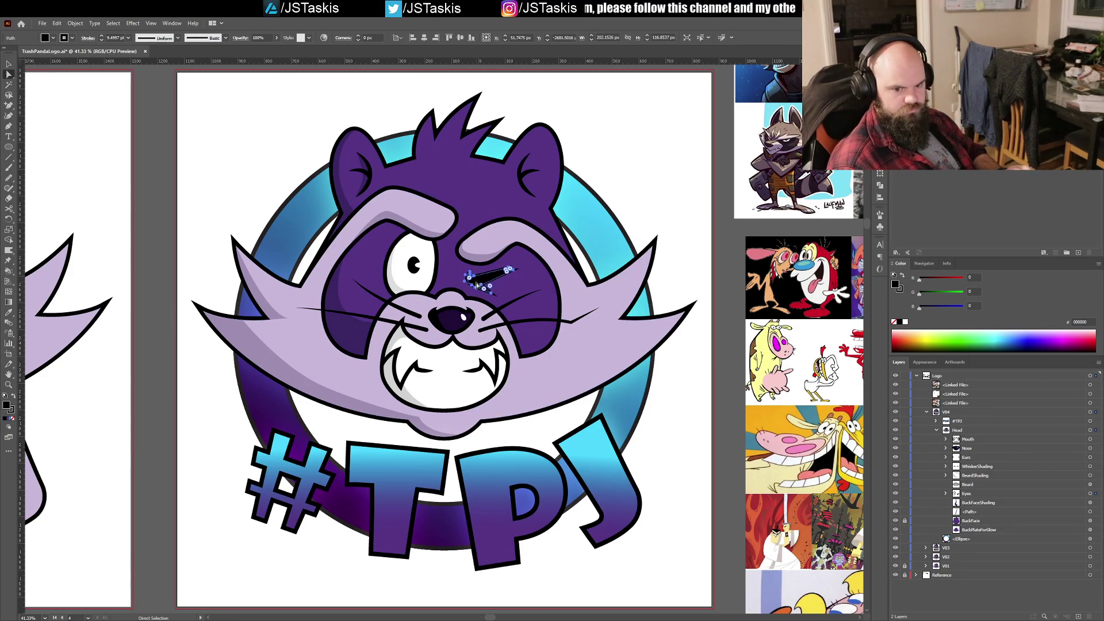
left_click(660, 184)
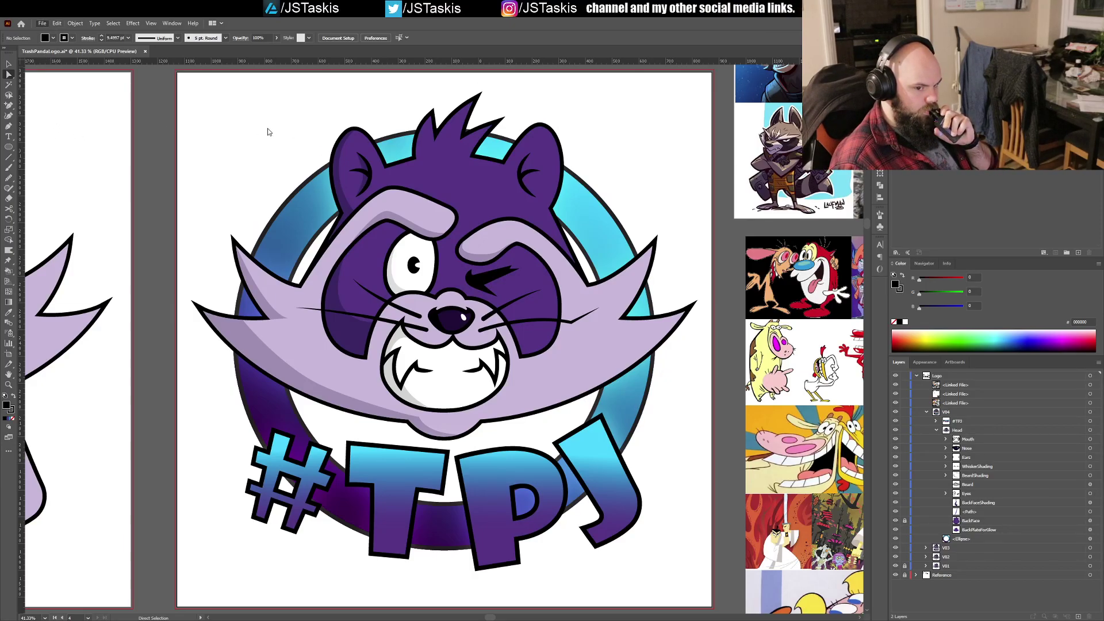
key("ctrl+s")
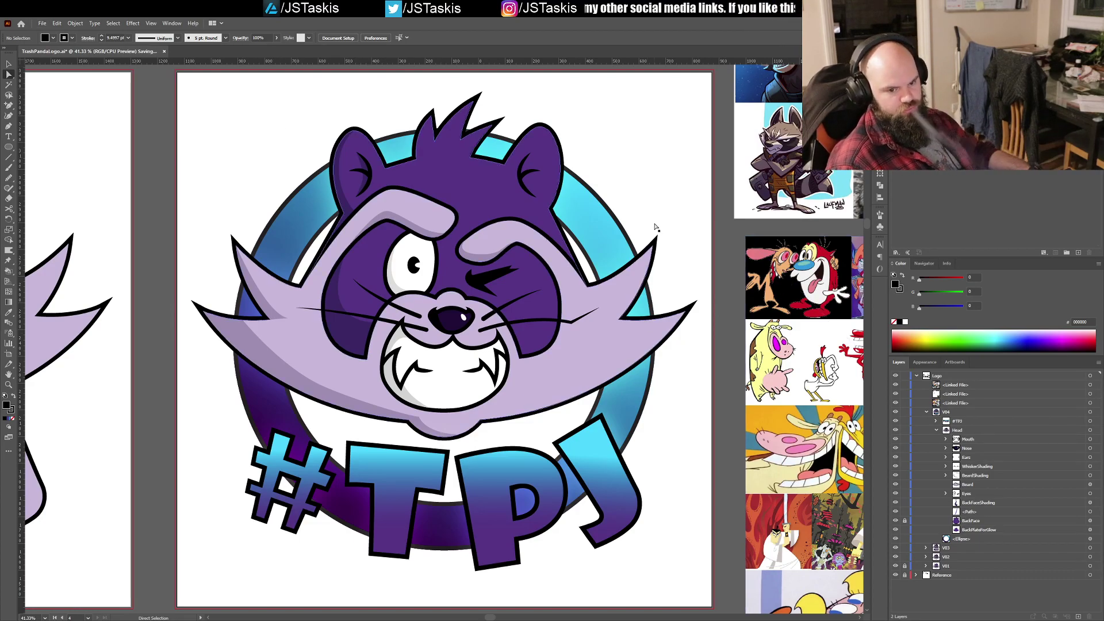